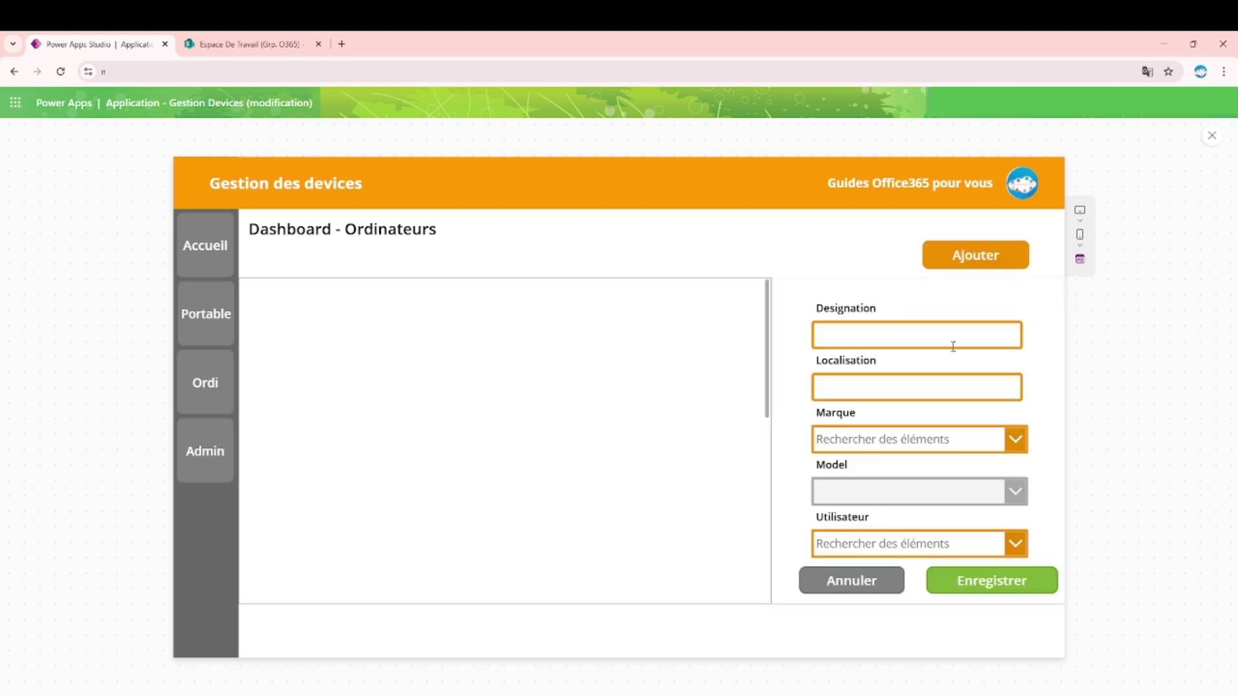
# Step: Cancel the device entry form, close the app preview and return to the Ordinateurs - Dashboard screen for editing
pyautogui.click(851, 584)
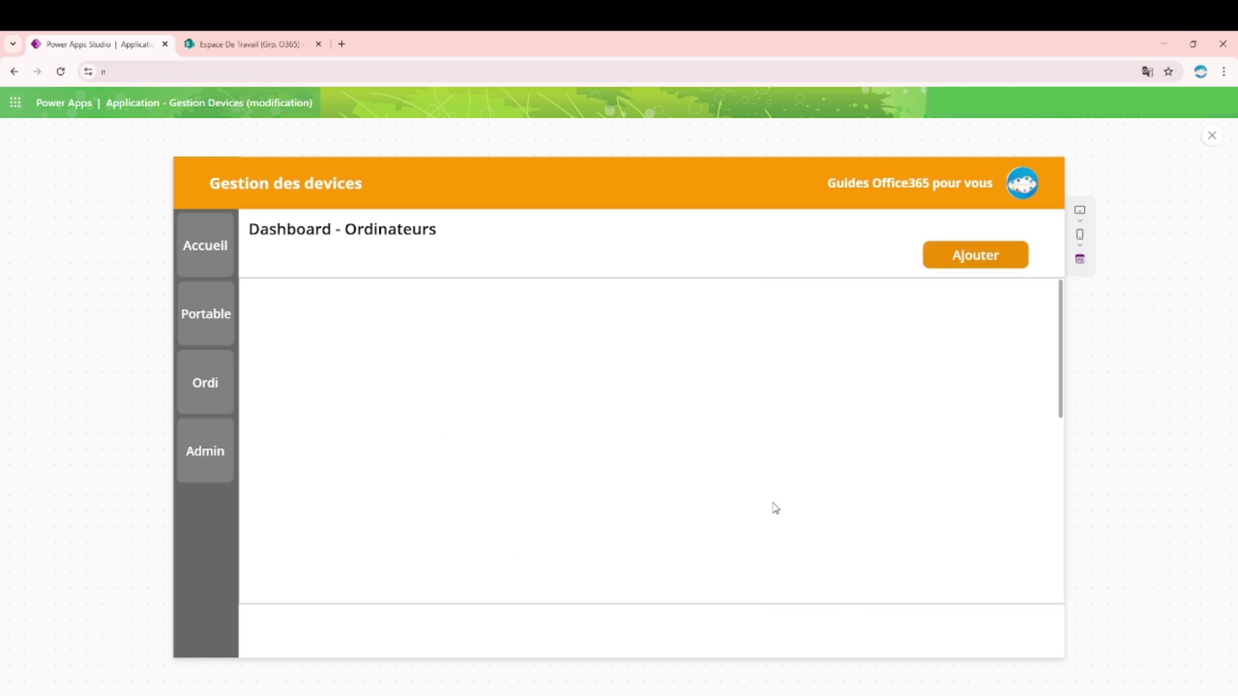
pyautogui.click(1212, 136)
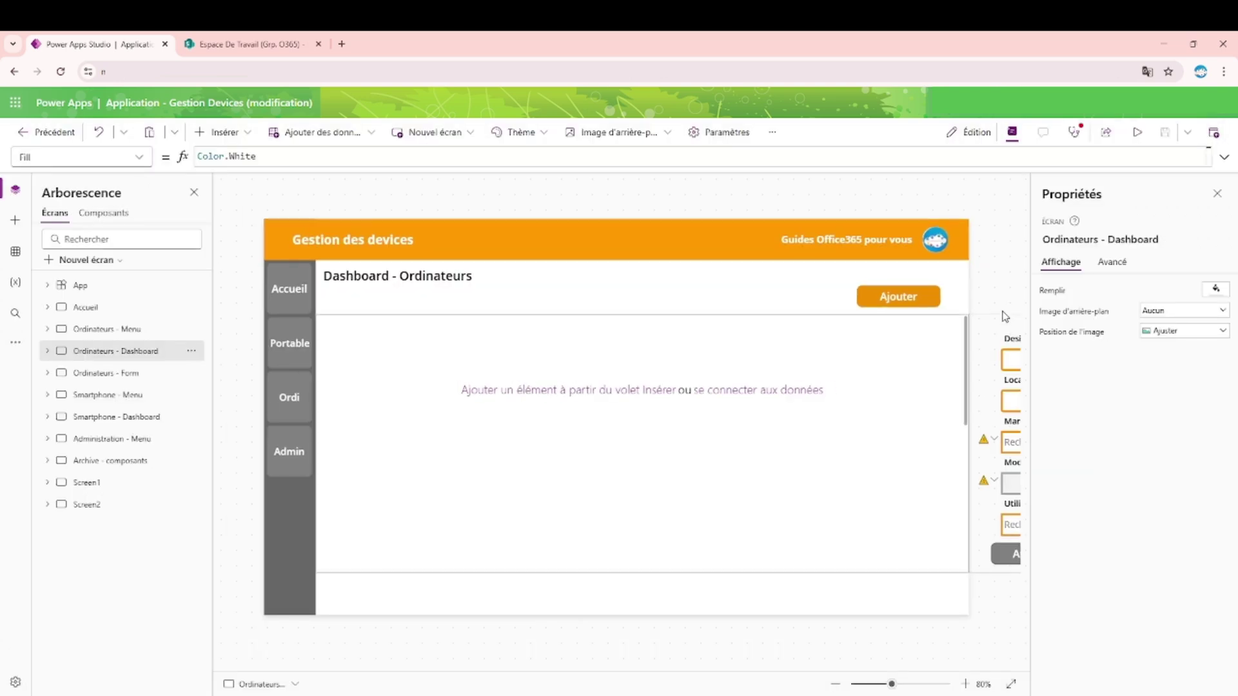
pyautogui.moveTo(954, 387)
pyautogui.click(106, 417)
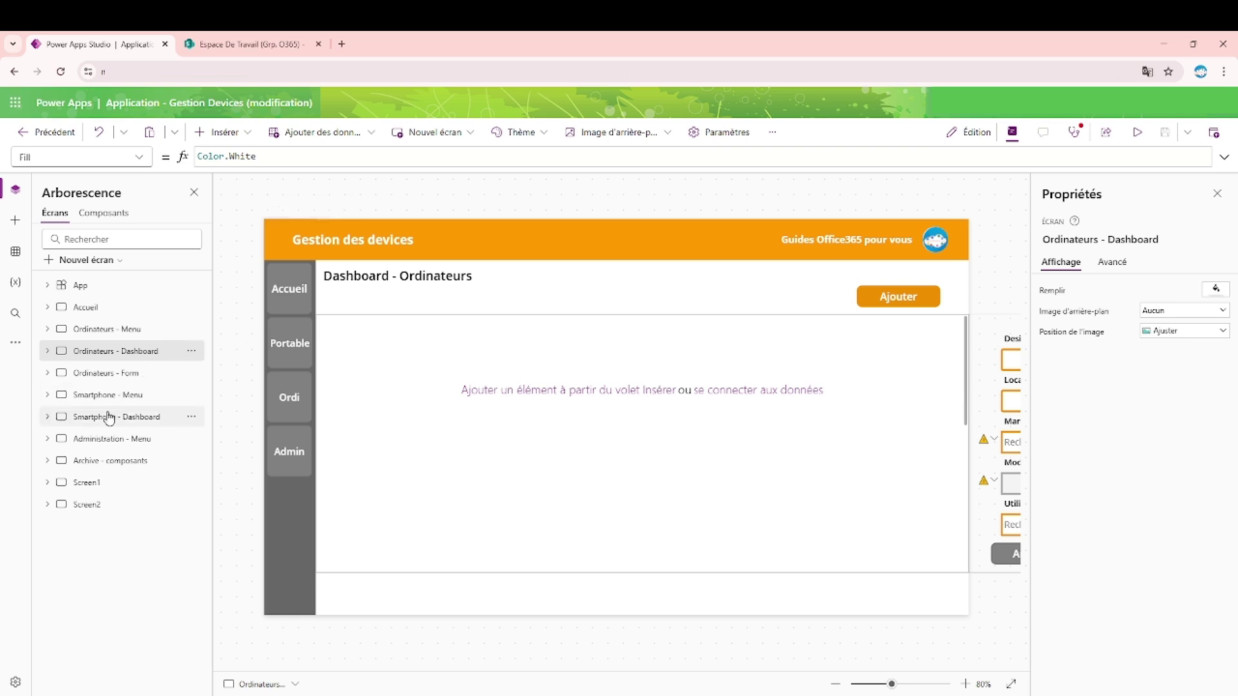
pyautogui.click(141, 352)
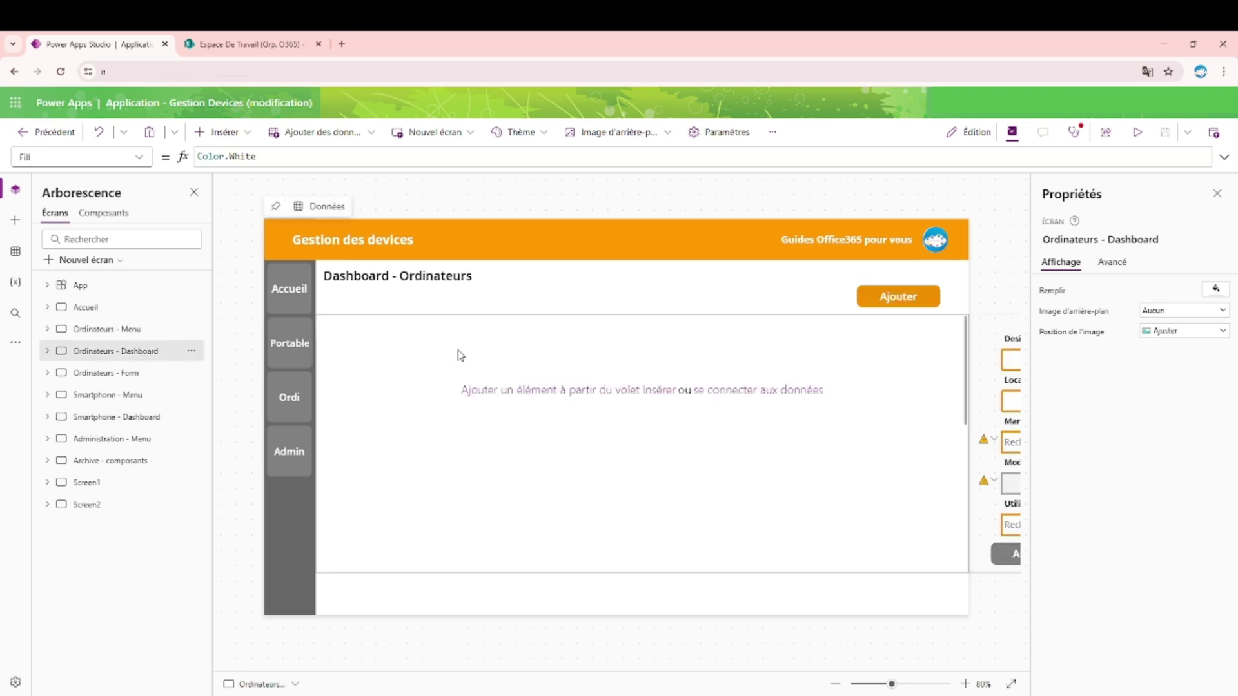
# Step: Review the existing Component_header and Component_menu components, and return to the dashboard screen
pyautogui.click(104, 213)
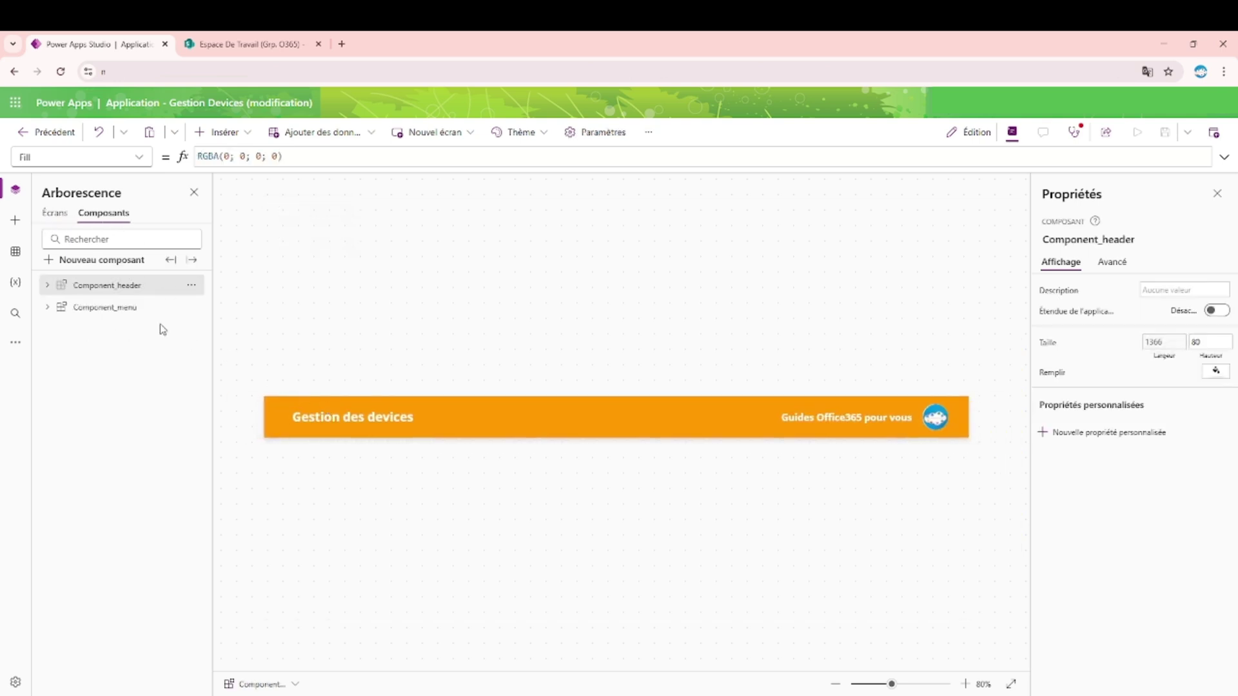
pyautogui.click(55, 213)
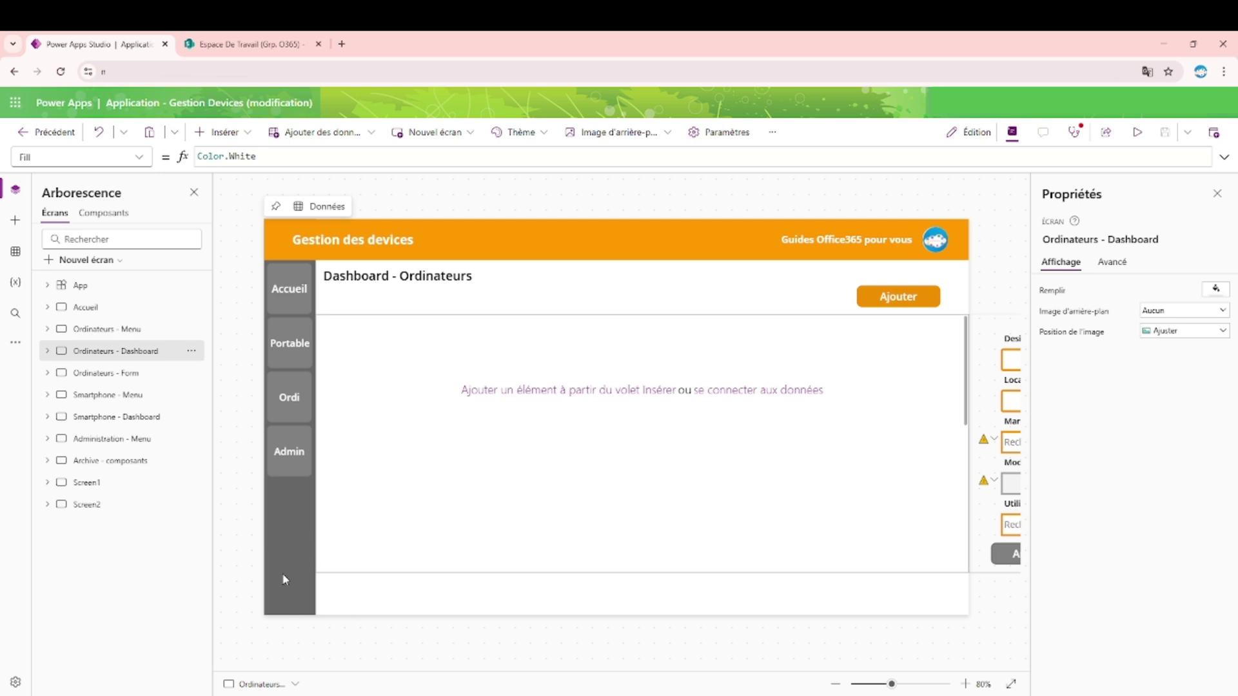
pyautogui.click(99, 213)
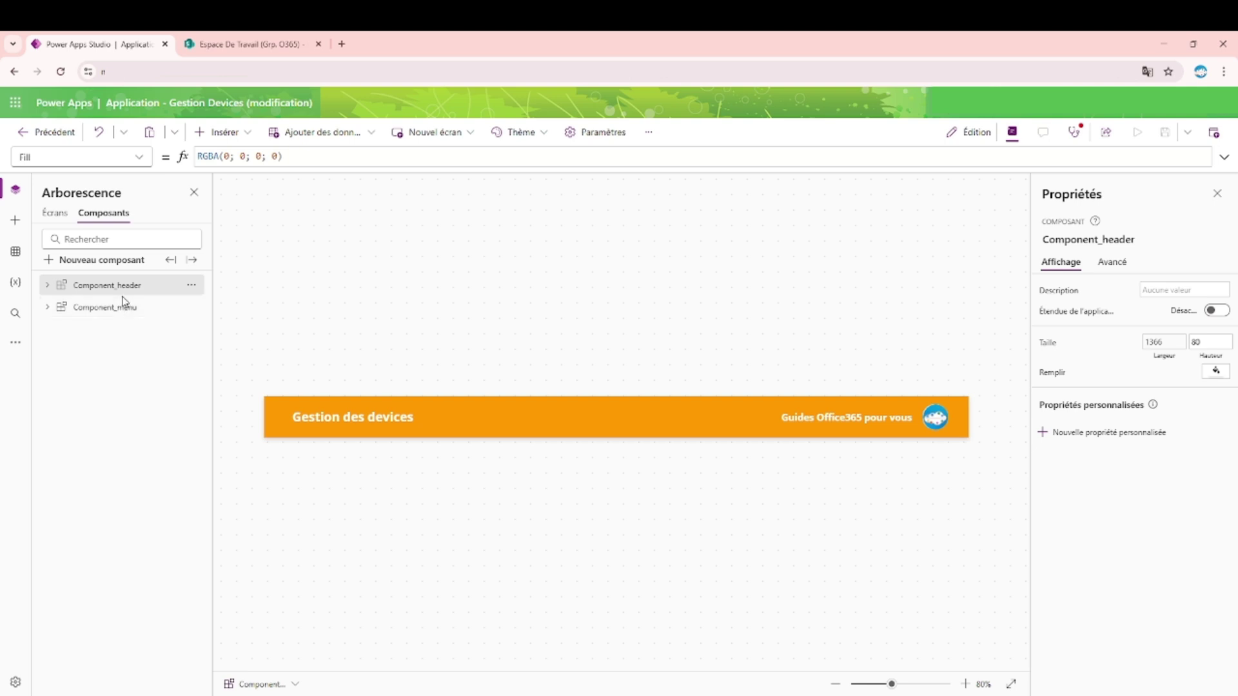
pyautogui.click(123, 306)
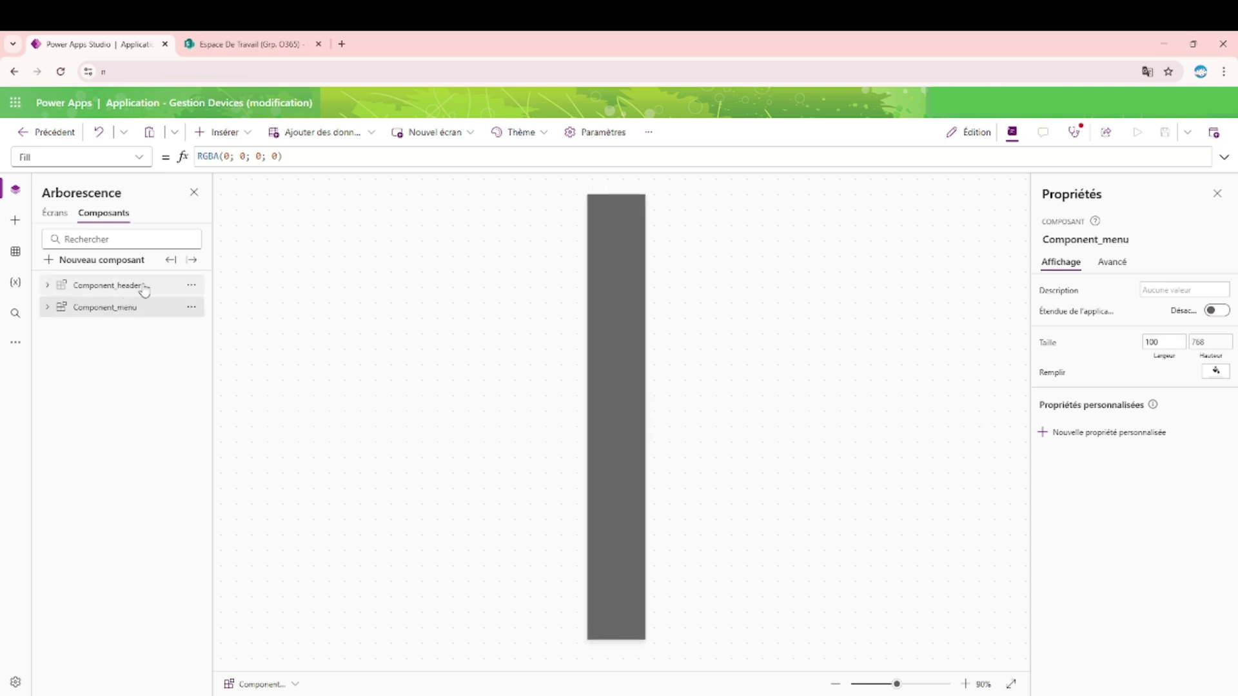
pyautogui.click(153, 288)
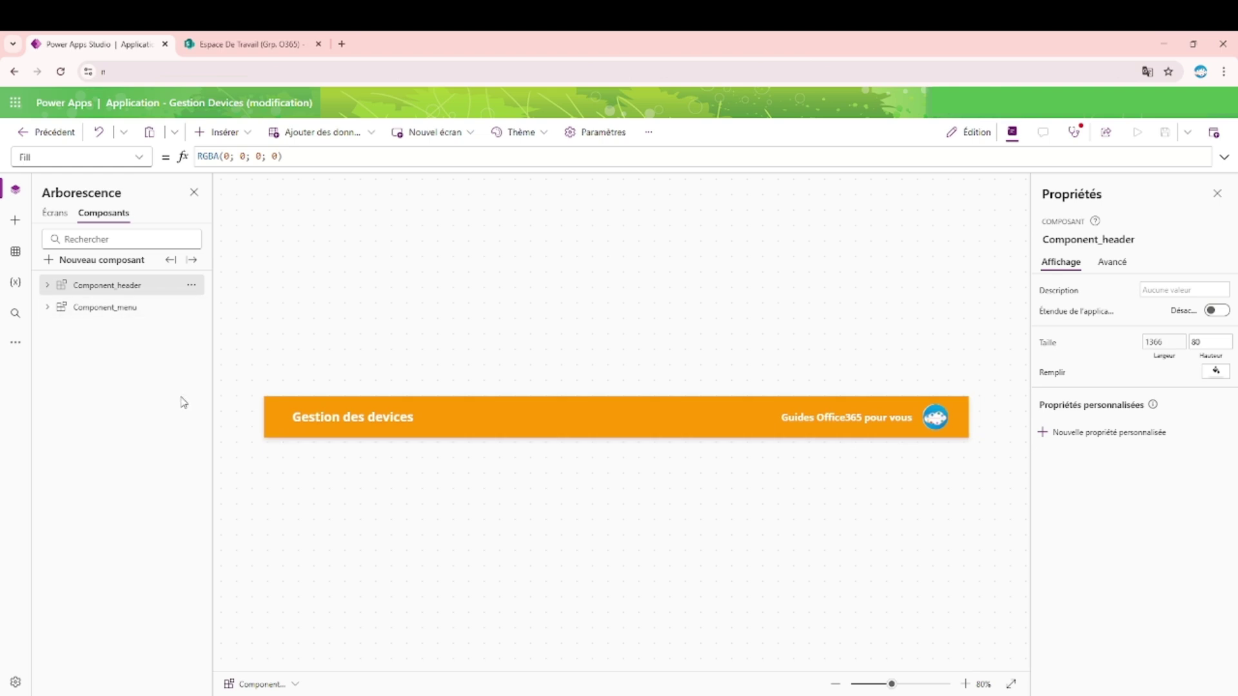
pyautogui.click(55, 213)
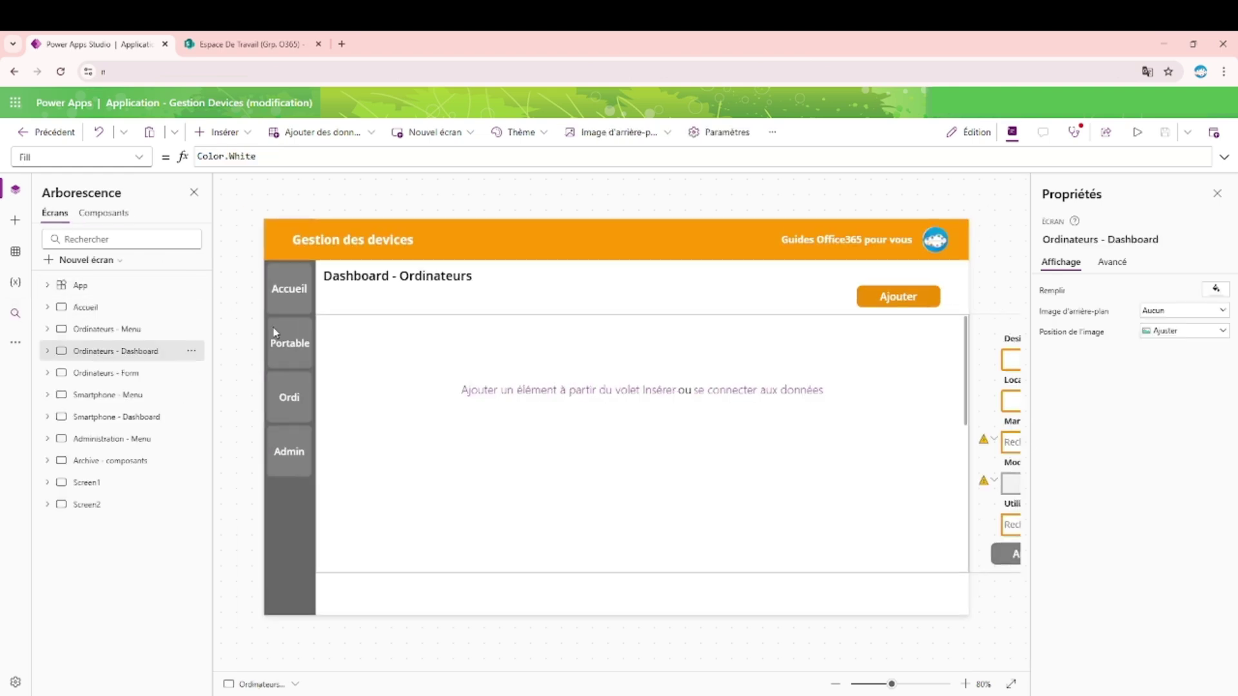
# Step: Check the size properties of the Gallery_Dashboard_Ordinateur gallery on the computer dashboard
pyautogui.click(445, 451)
pyautogui.click(868, 527)
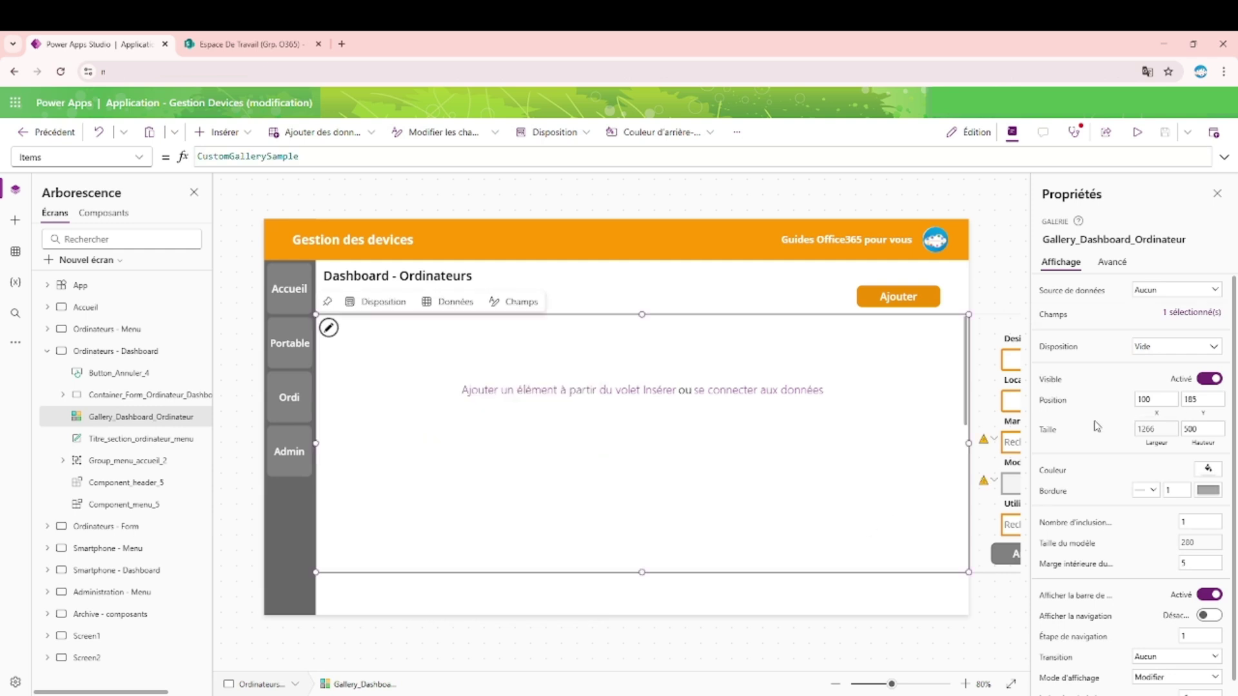
pyautogui.click(100, 217)
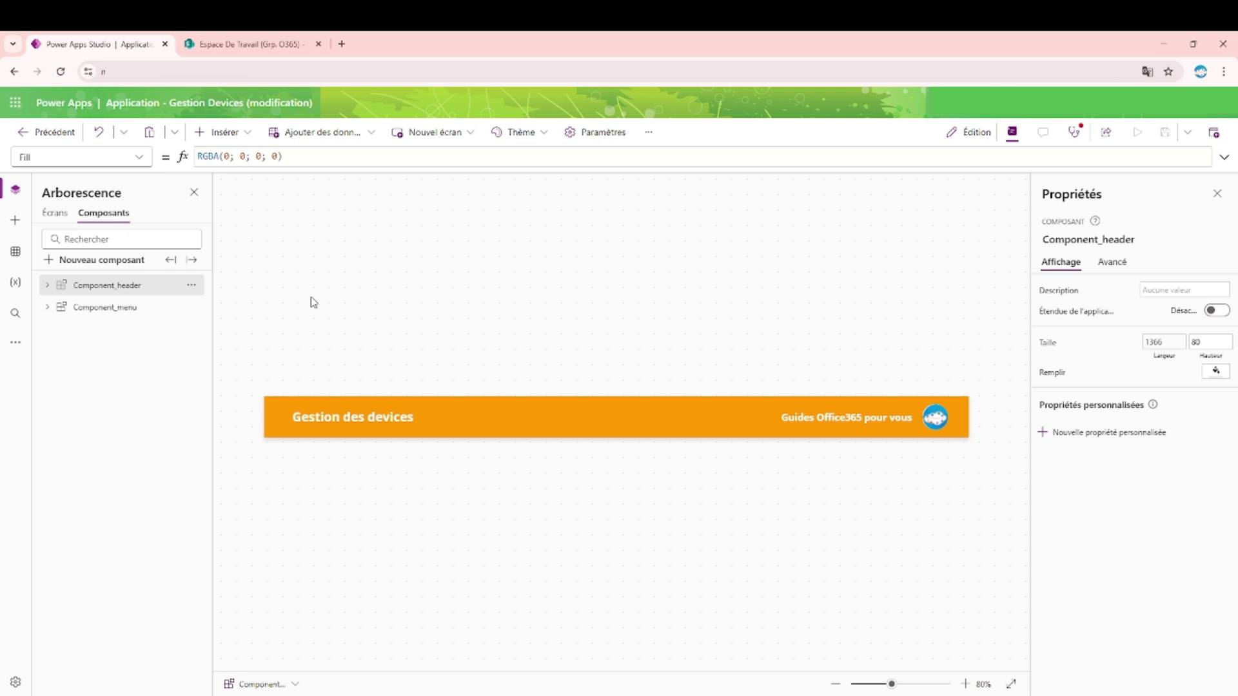
pyautogui.click(55, 214)
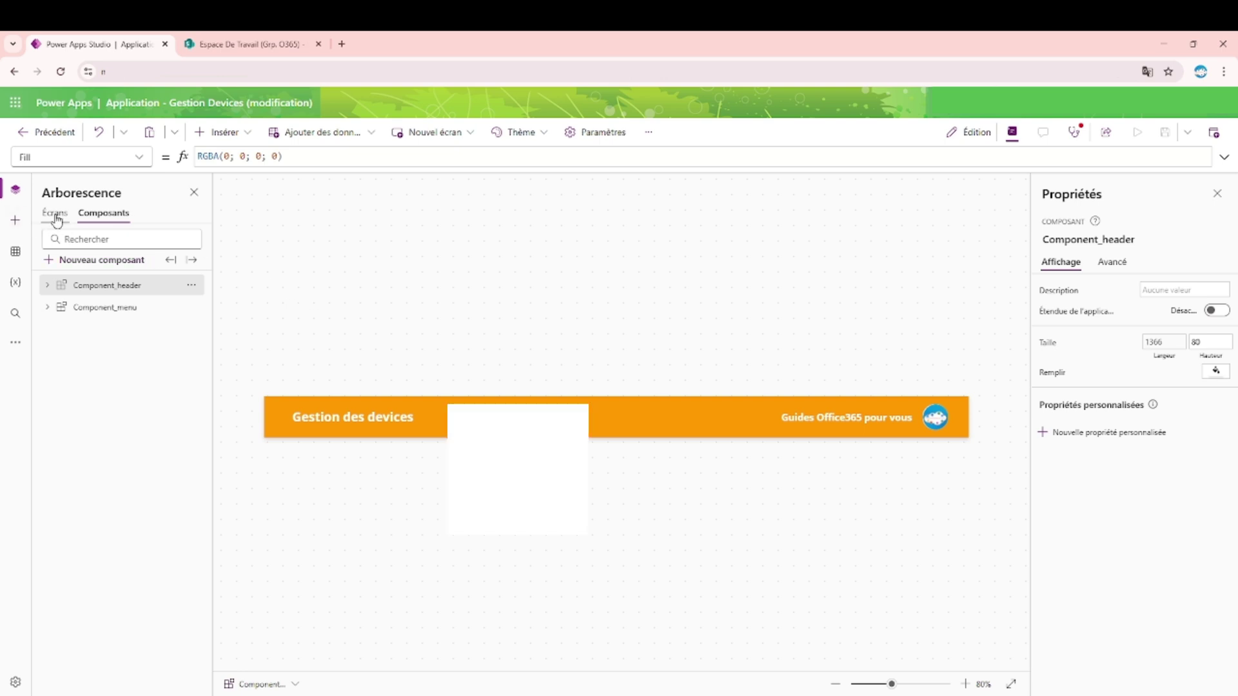
pyautogui.click(573, 326)
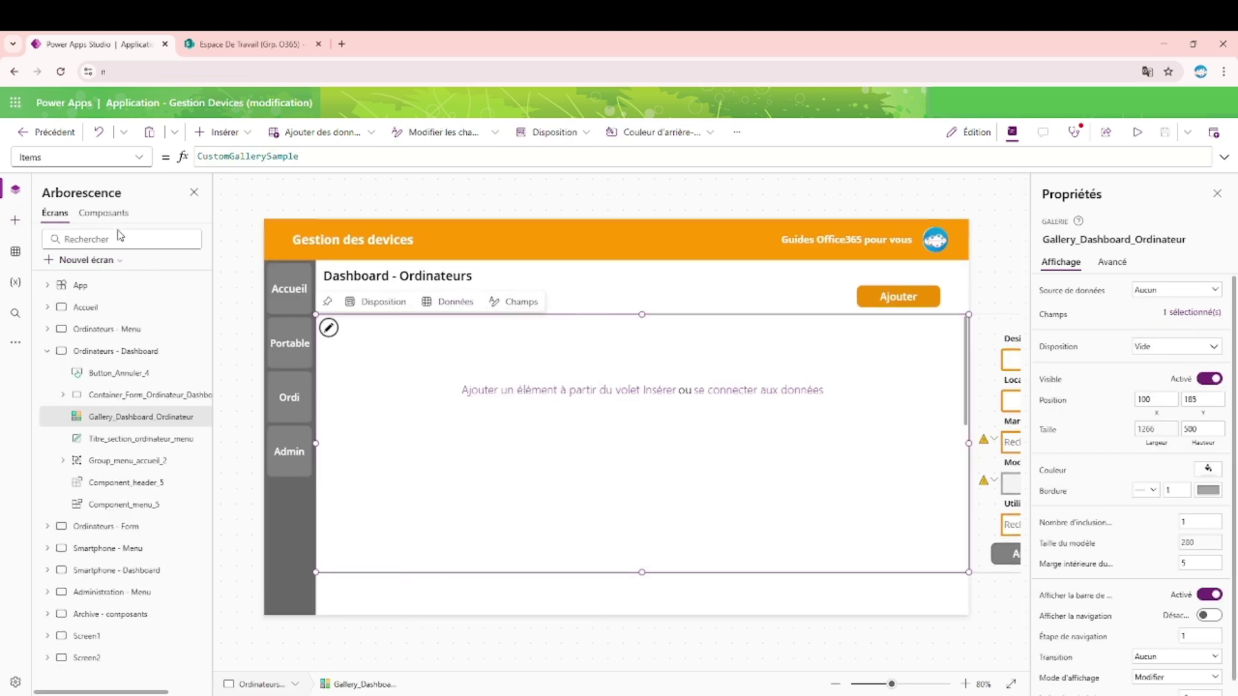
# Step: Create a new component and rename it Component_Tab_Header
pyautogui.click(104, 214)
pyautogui.click(71, 260)
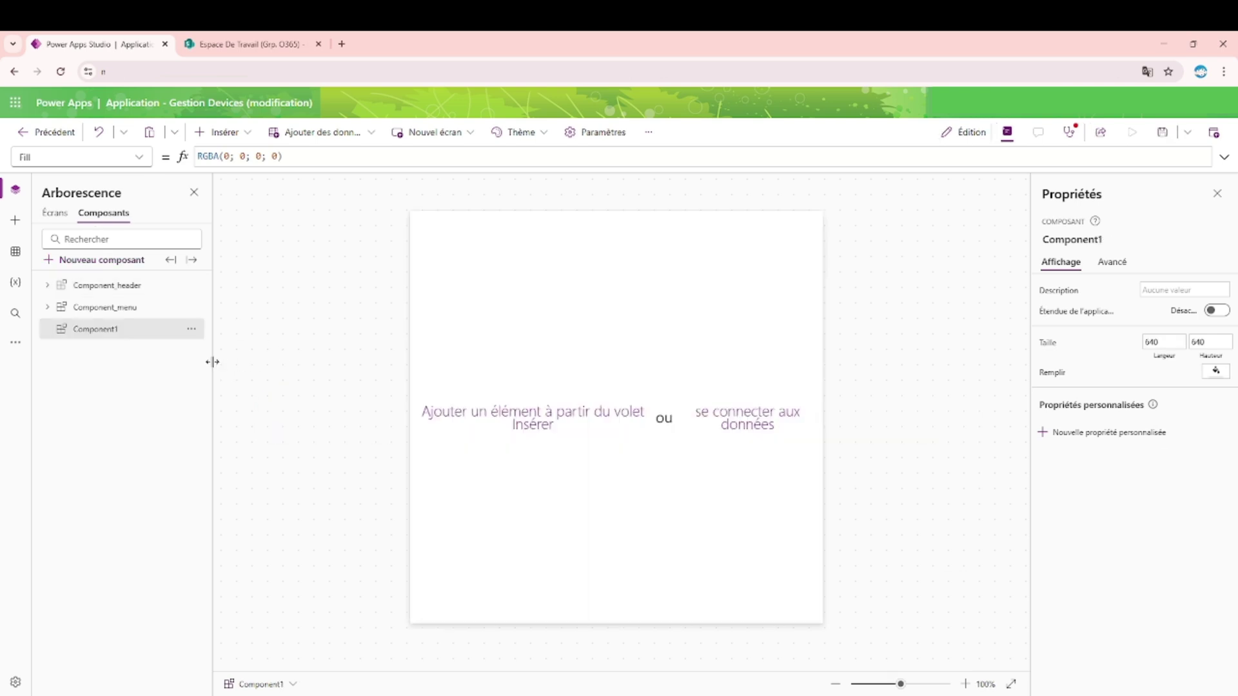
pyautogui.doubleClick(131, 330)
pyautogui.press('Right')
pyautogui.press('BackSpace')
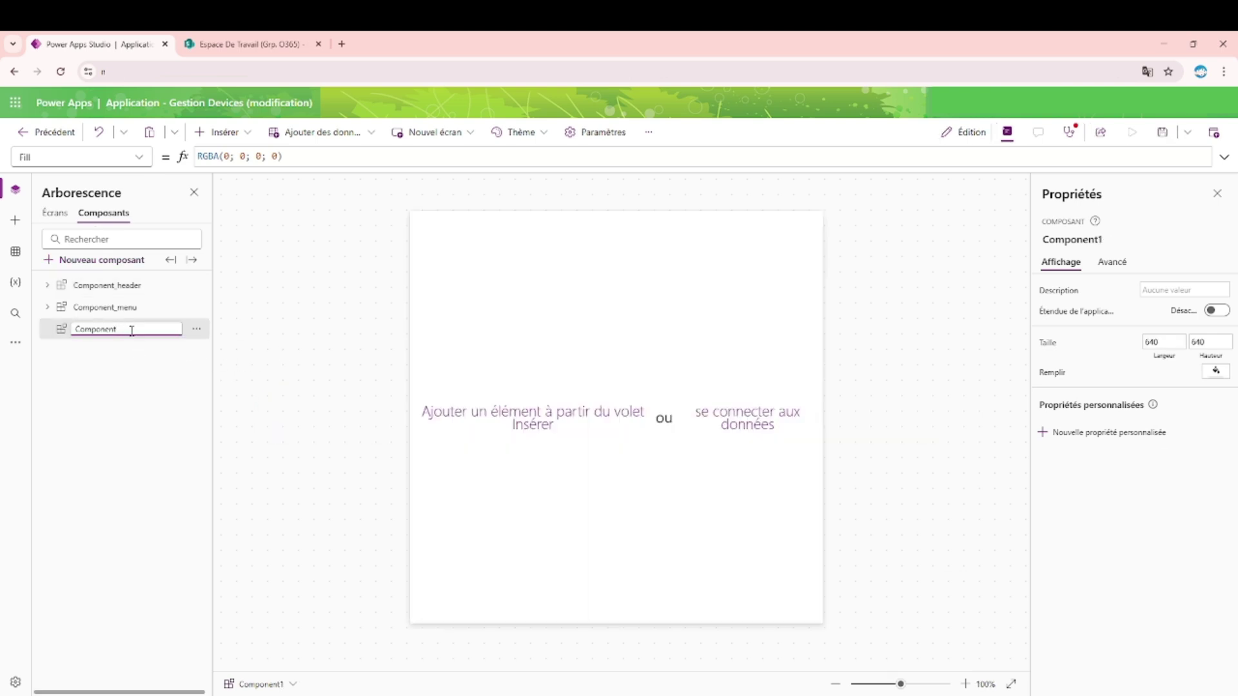
pyautogui.write('_TabDHeader')
pyautogui.press('Return')
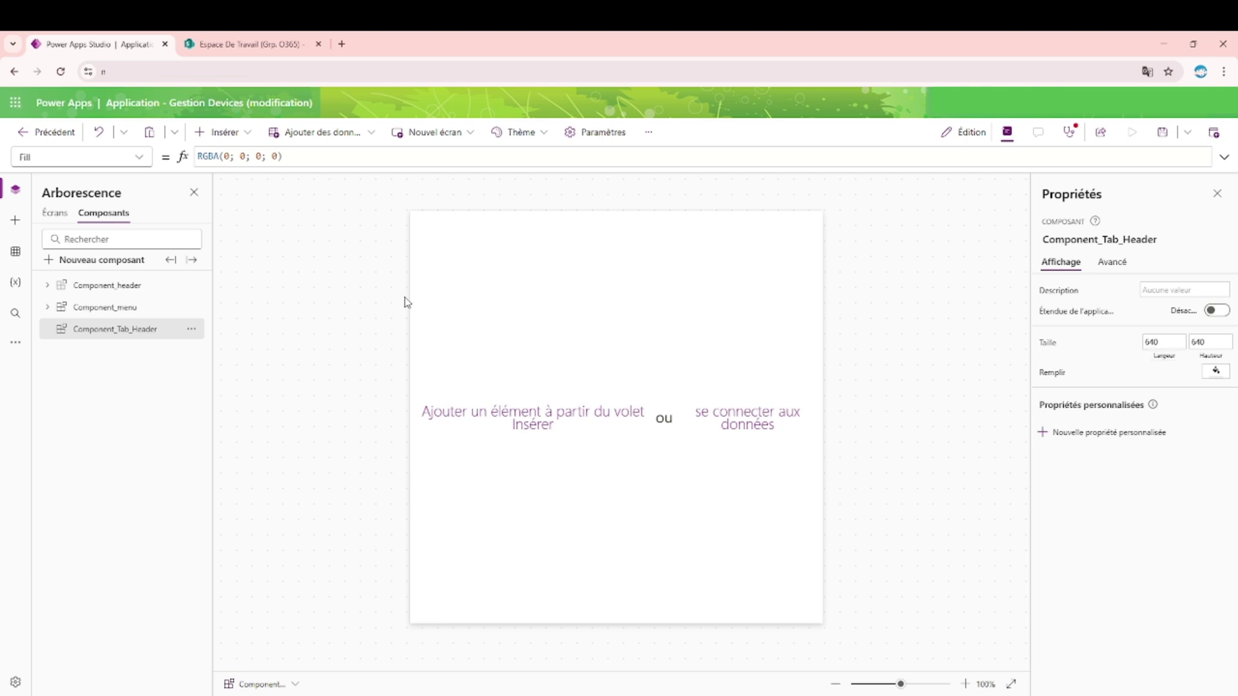
# Step: Set the Component_Tab_Header size to 1266 wide and 40 high
pyautogui.click(1158, 344)
pyautogui.write('1266')
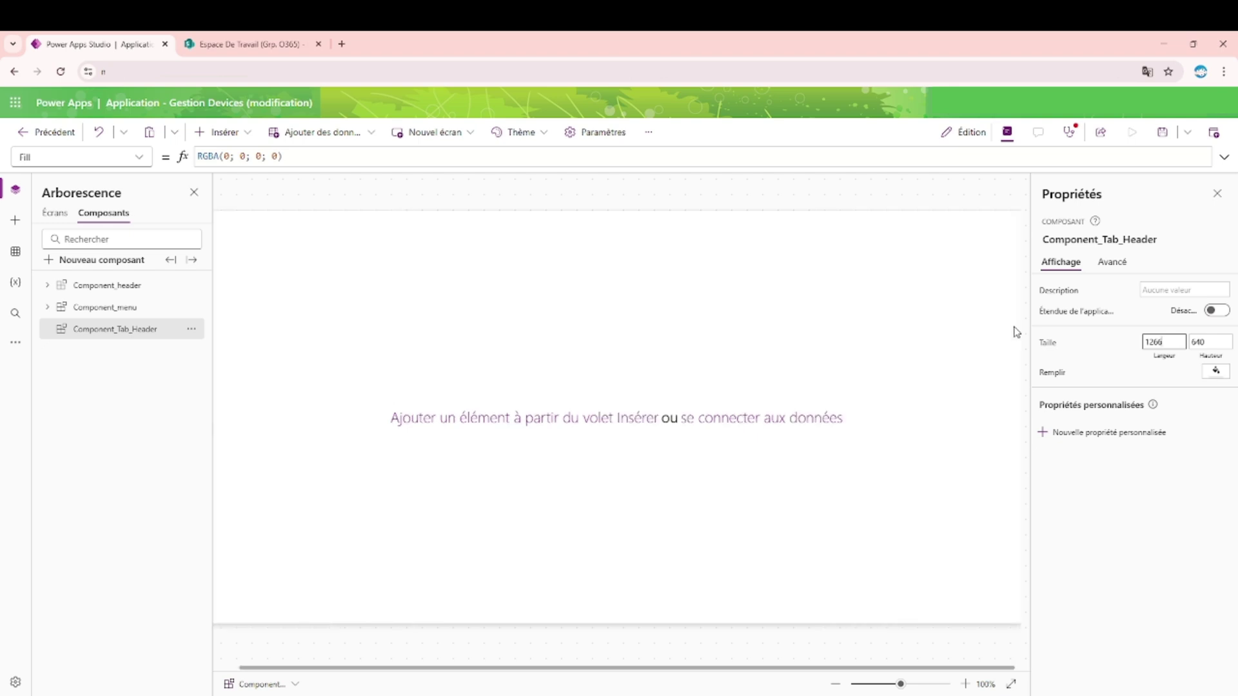
pyautogui.press('Tab')
pyautogui.write('40')
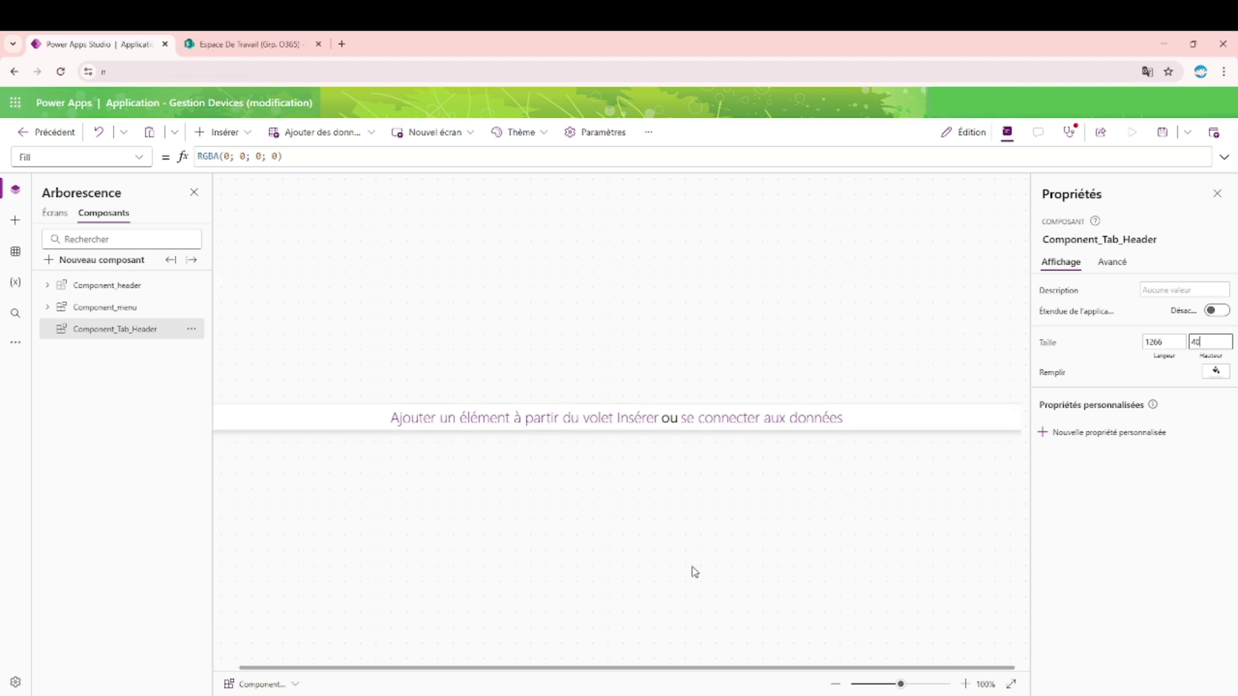
pyautogui.moveTo(732, 671); pyautogui.dragTo(421, 658)
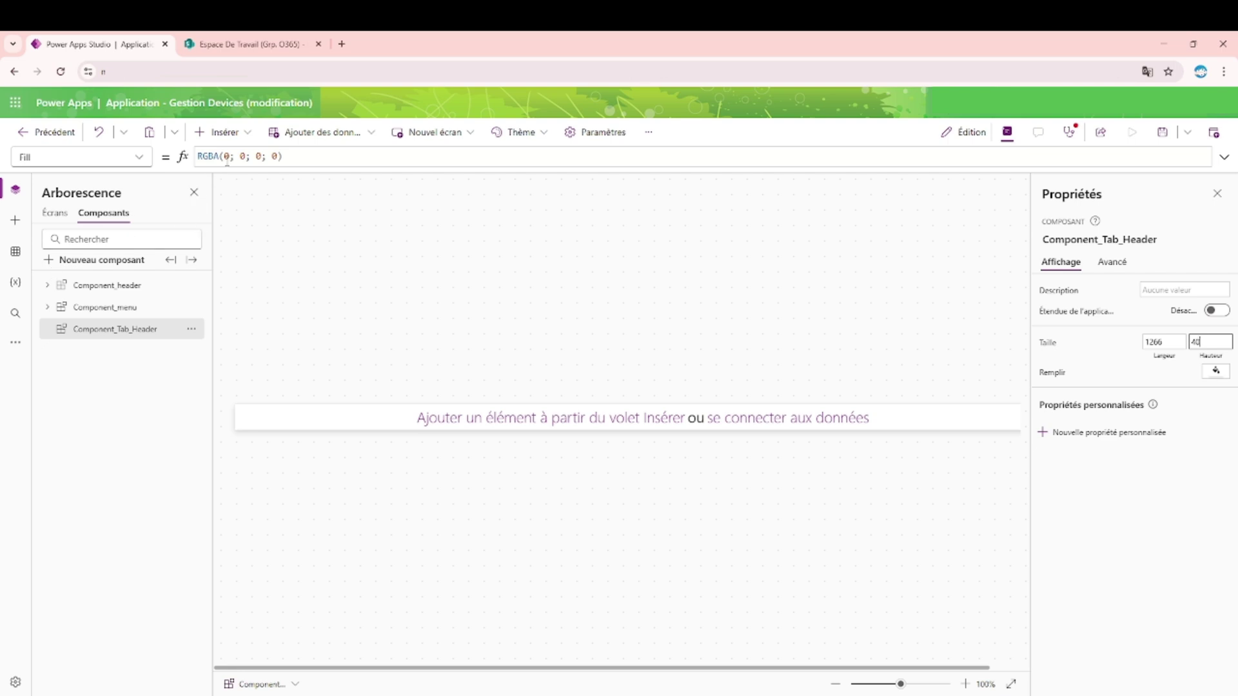
# Step: Insert a text label in the header component and move it to the component's left edge at X 0, Y 0
pyautogui.click(243, 134)
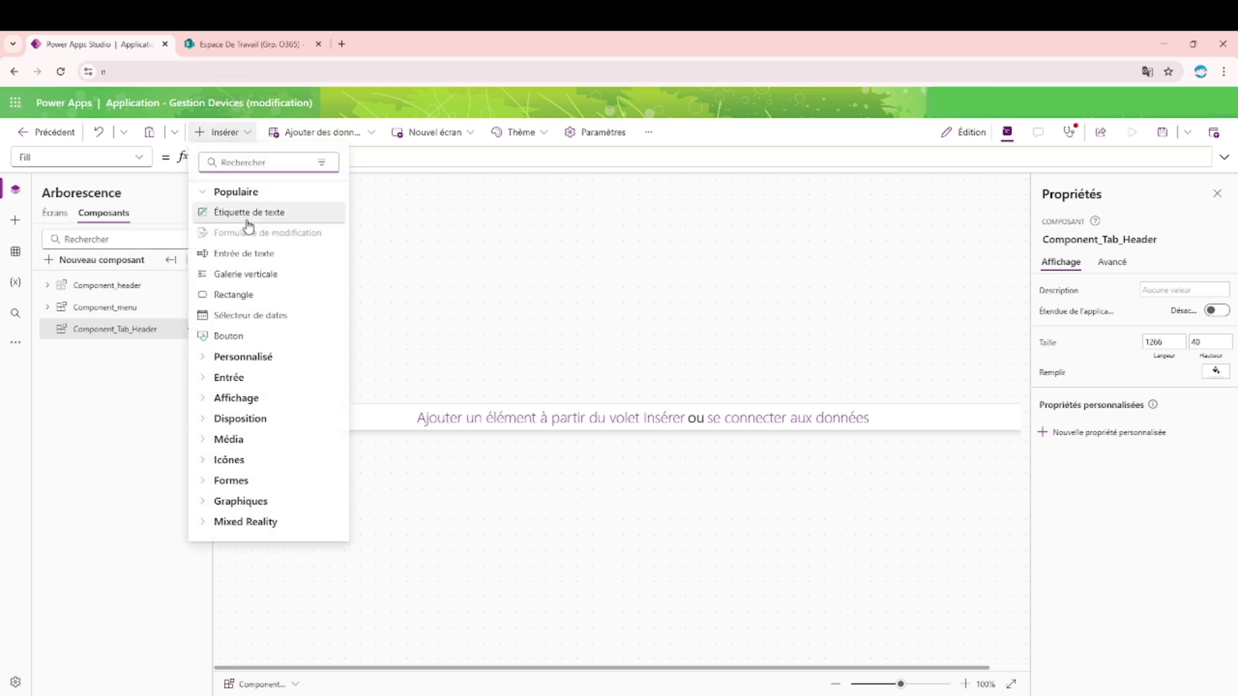
pyautogui.click(249, 214)
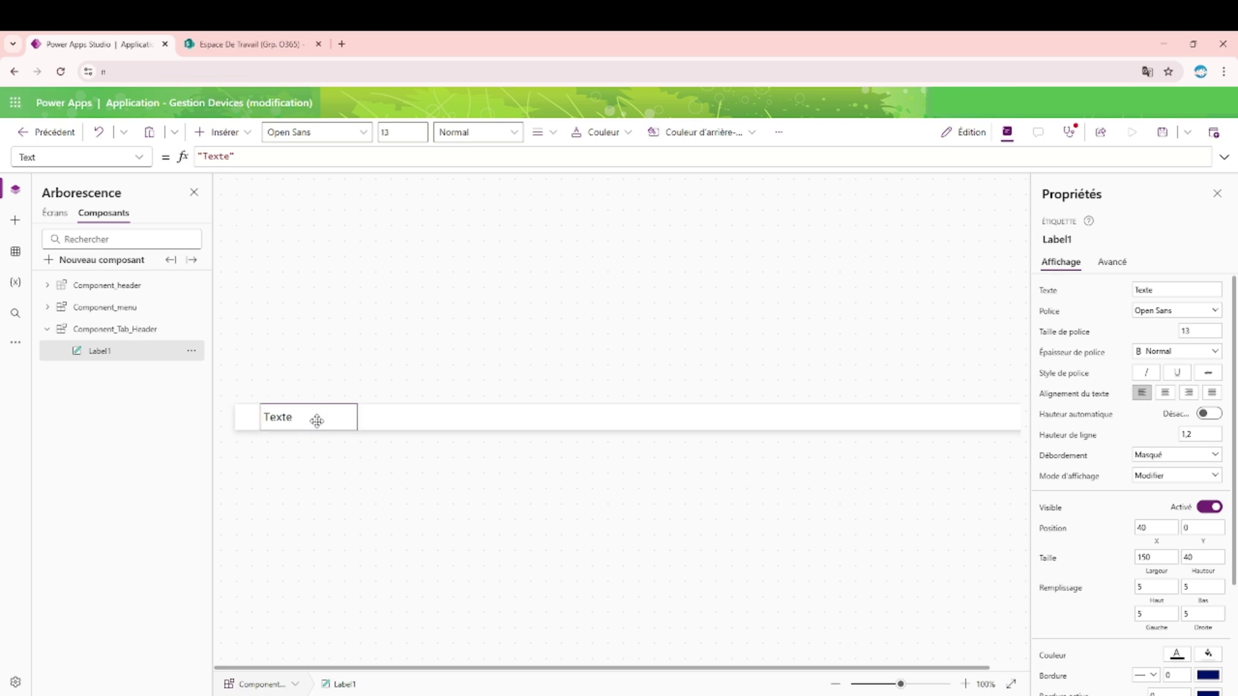
pyautogui.moveTo(316, 420); pyautogui.dragTo(278, 417)
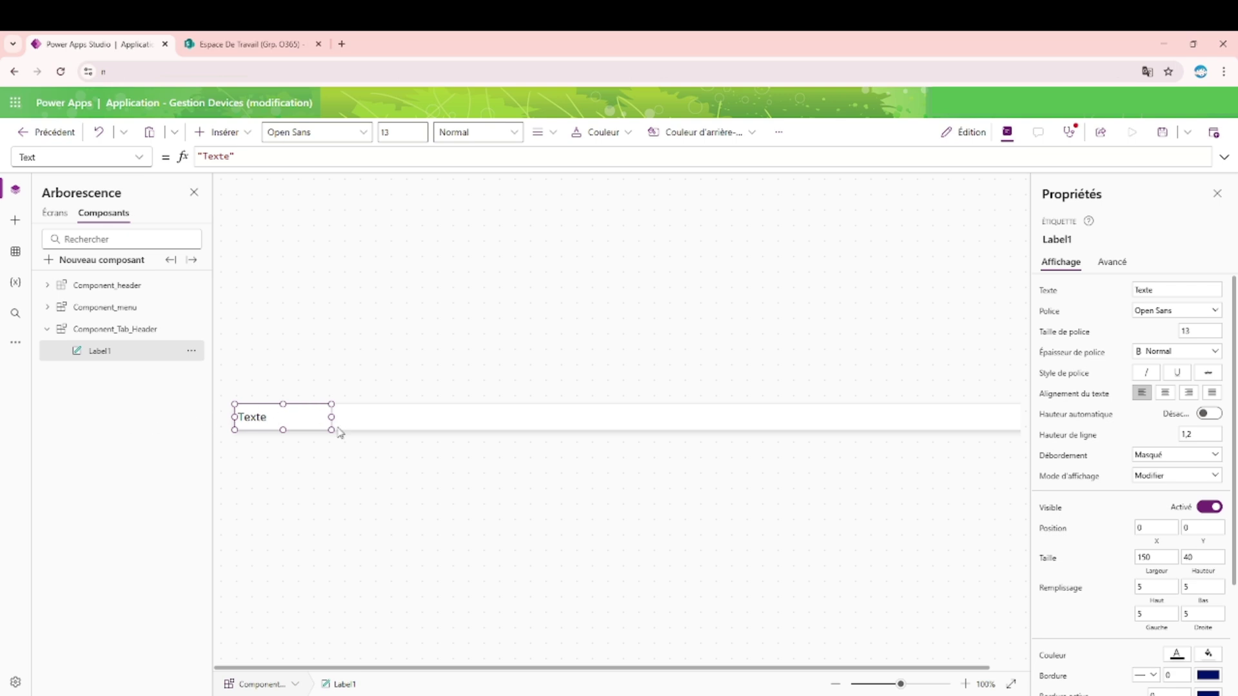
# Step: Duplicate the text label and place the copy directly to the right of the first one at X 150
pyautogui.hotkey('ctrl', 'c')
pyautogui.hotkey('ctrl', 'v')
pyautogui.moveTo(318, 423); pyautogui.dragTo(393, 423)
pyautogui.click(274, 418)
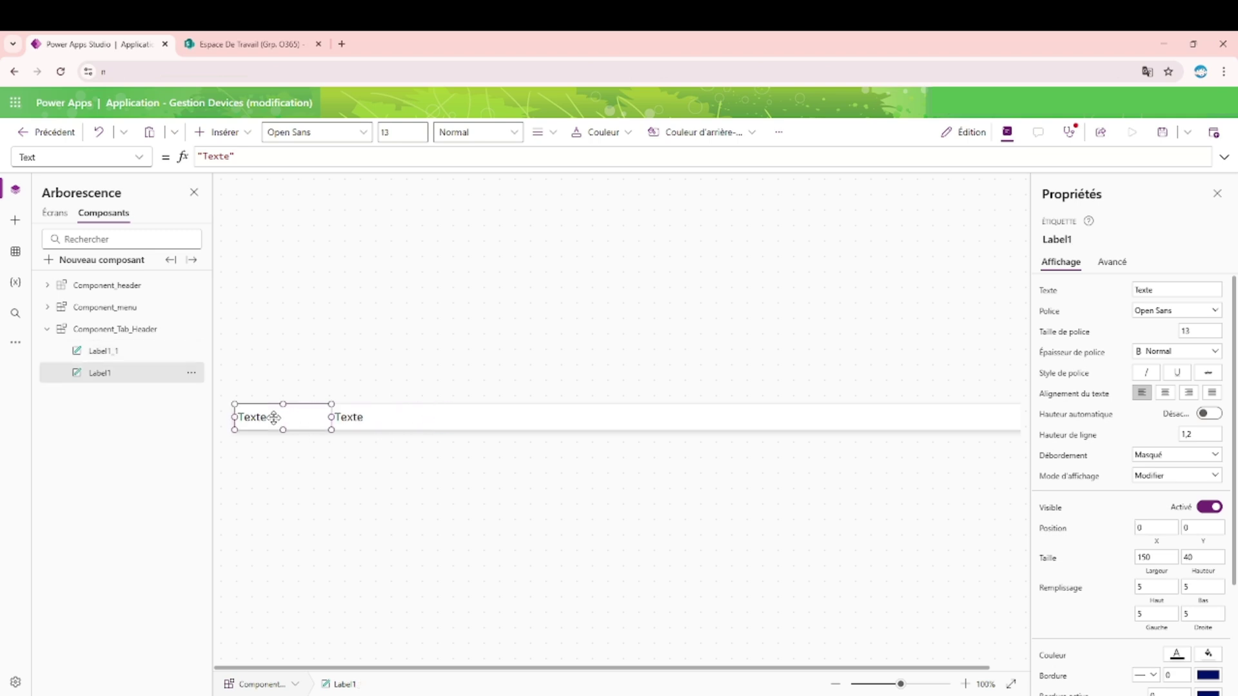
# Step: Copy the second label twice and line the copies up side by side as the third and fourth column headings
pyautogui.click(370, 422)
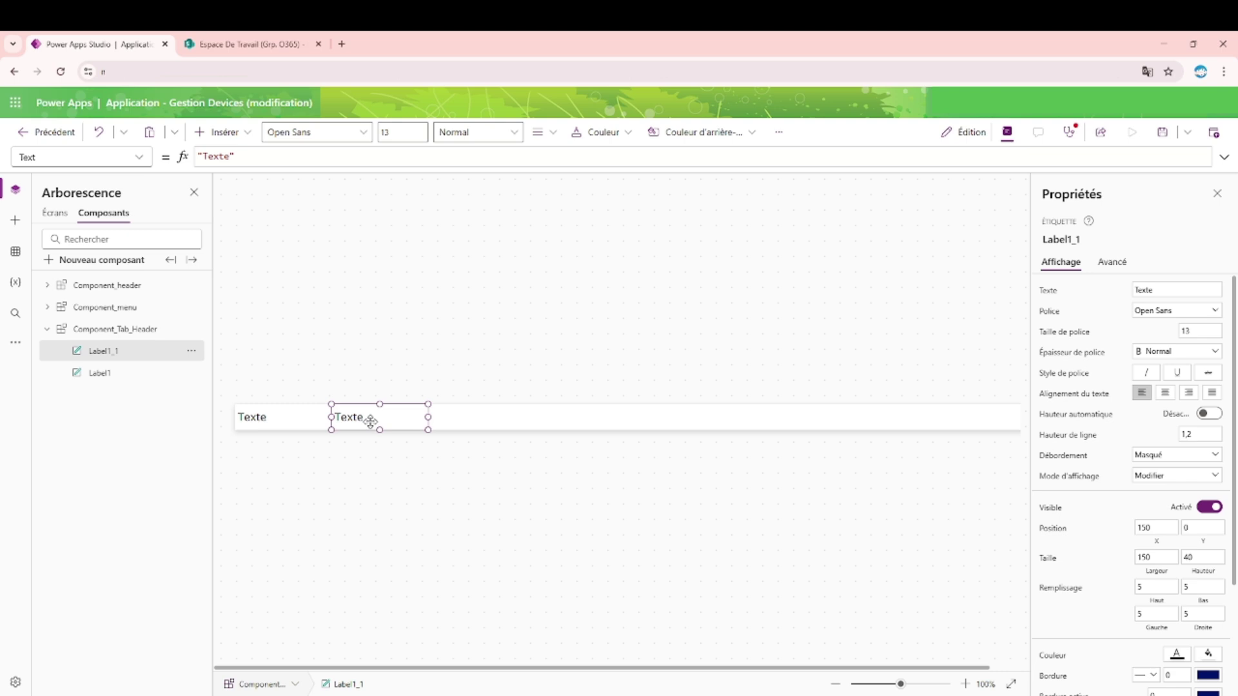
pyautogui.hotkey('ctrl', 'c')
pyautogui.hotkey('ctrl', 'v')
pyautogui.moveTo(271, 429); pyautogui.dragTo(453, 430)
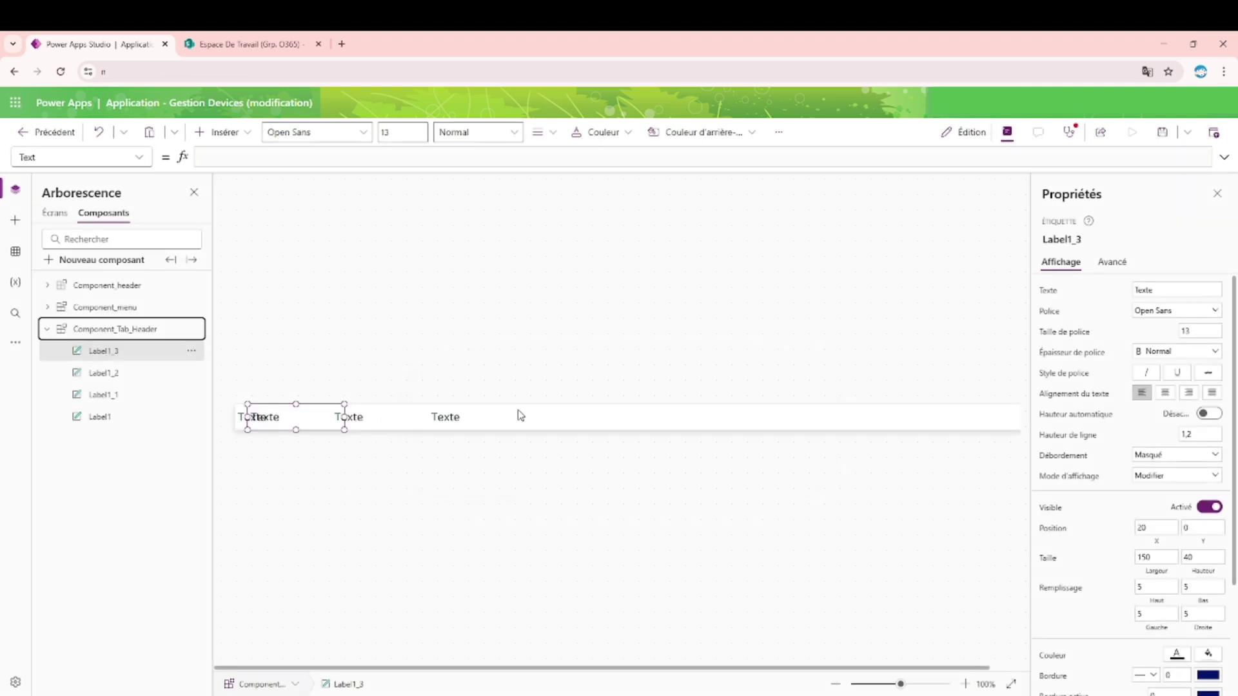
pyautogui.moveTo(307, 414); pyautogui.dragTo(559, 418)
# Step: Add three more label copies along the header row, at about X 565, 690 and 815
pyautogui.hotkey('ctrl', 'v')
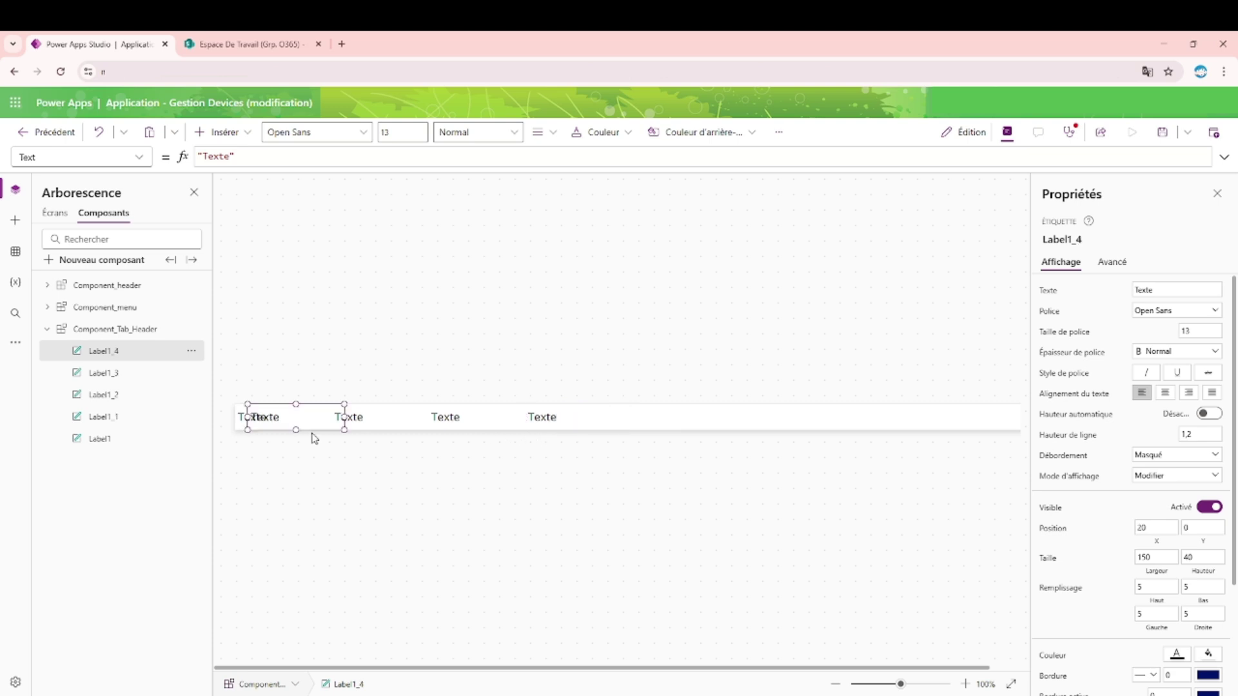
pyautogui.moveTo(341, 424); pyautogui.dragTo(646, 428)
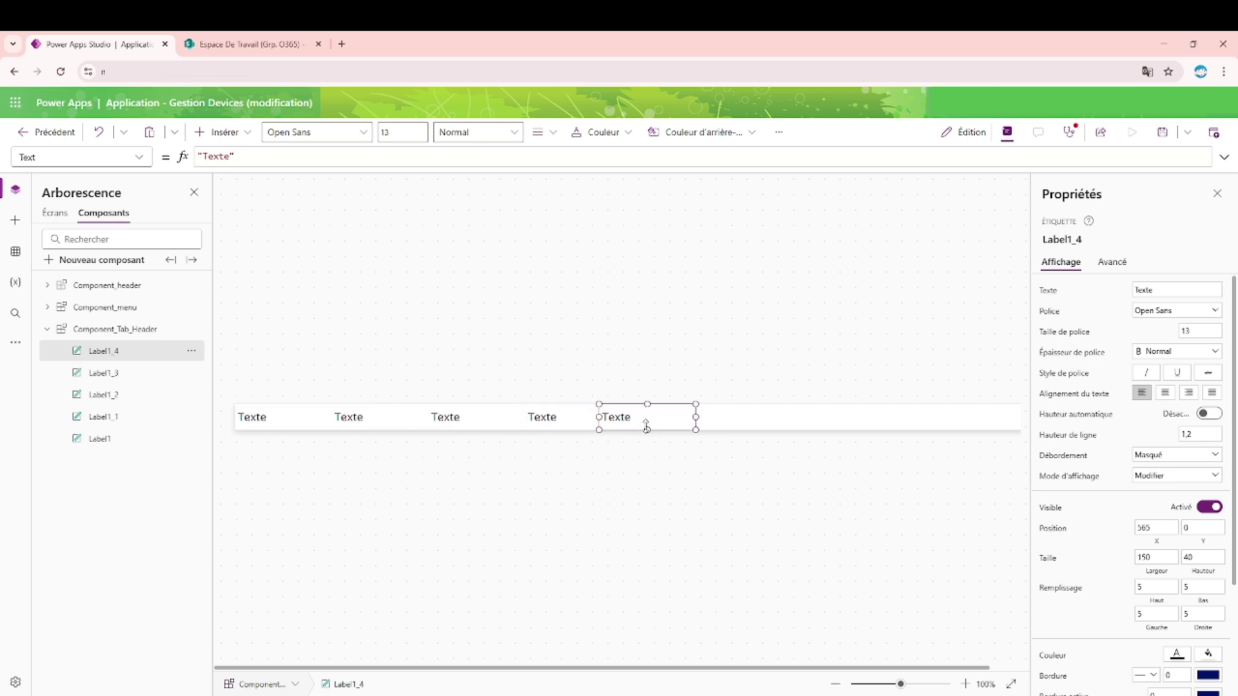
pyautogui.hotkey('ctrl', 'v')
pyautogui.moveTo(276, 418); pyautogui.dragTo(712, 419)
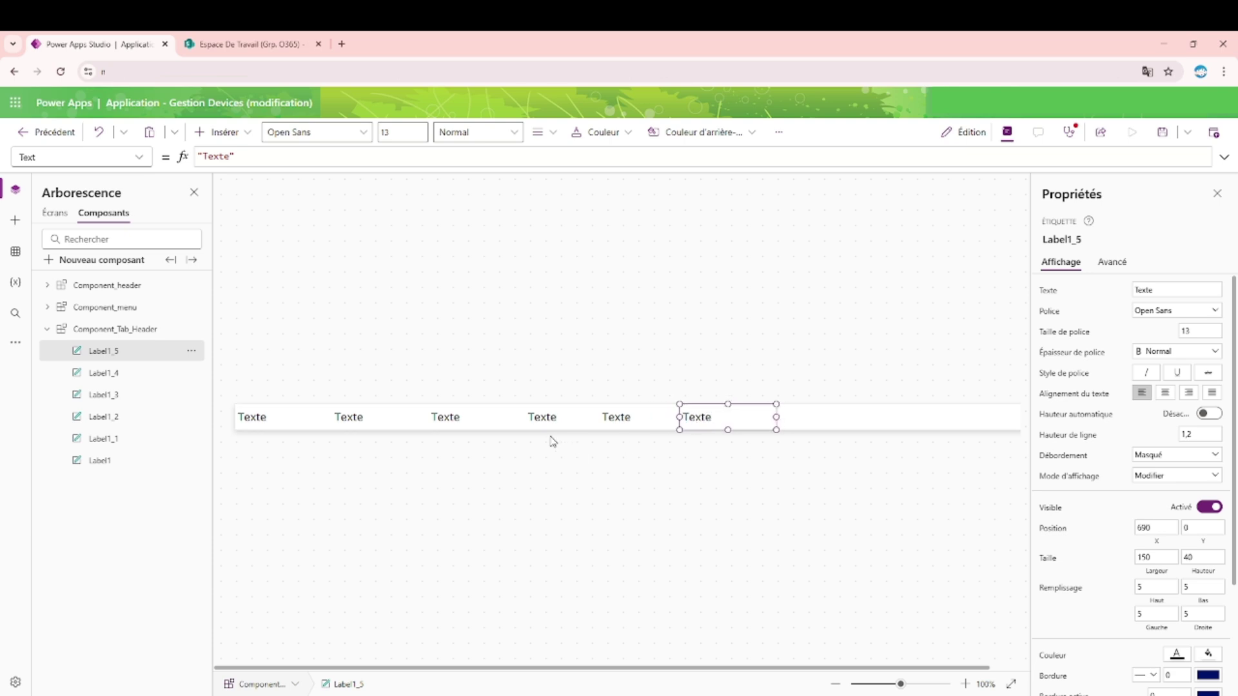
pyautogui.hotkey('ctrl', 'v')
pyautogui.moveTo(290, 415); pyautogui.dragTo(800, 404)
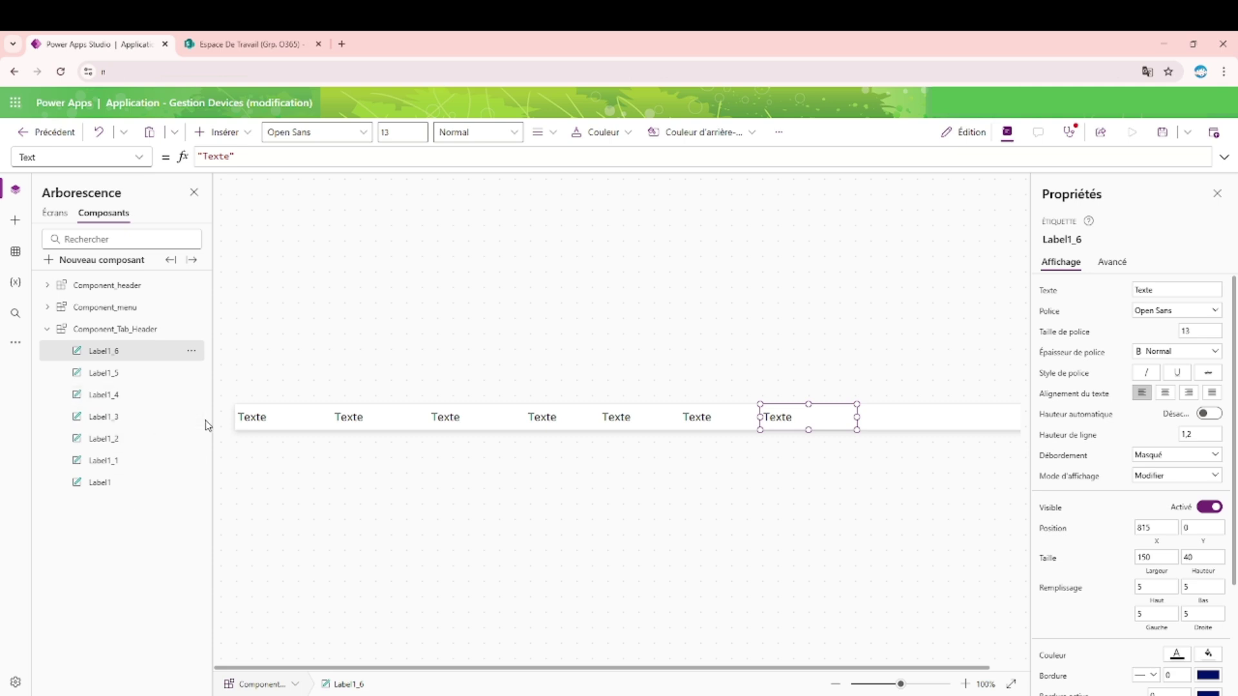
# Step: Set the X position of the last label, Label1_6, to the formula Label1_5.X + Label1_5.Width
pyautogui.click(274, 425)
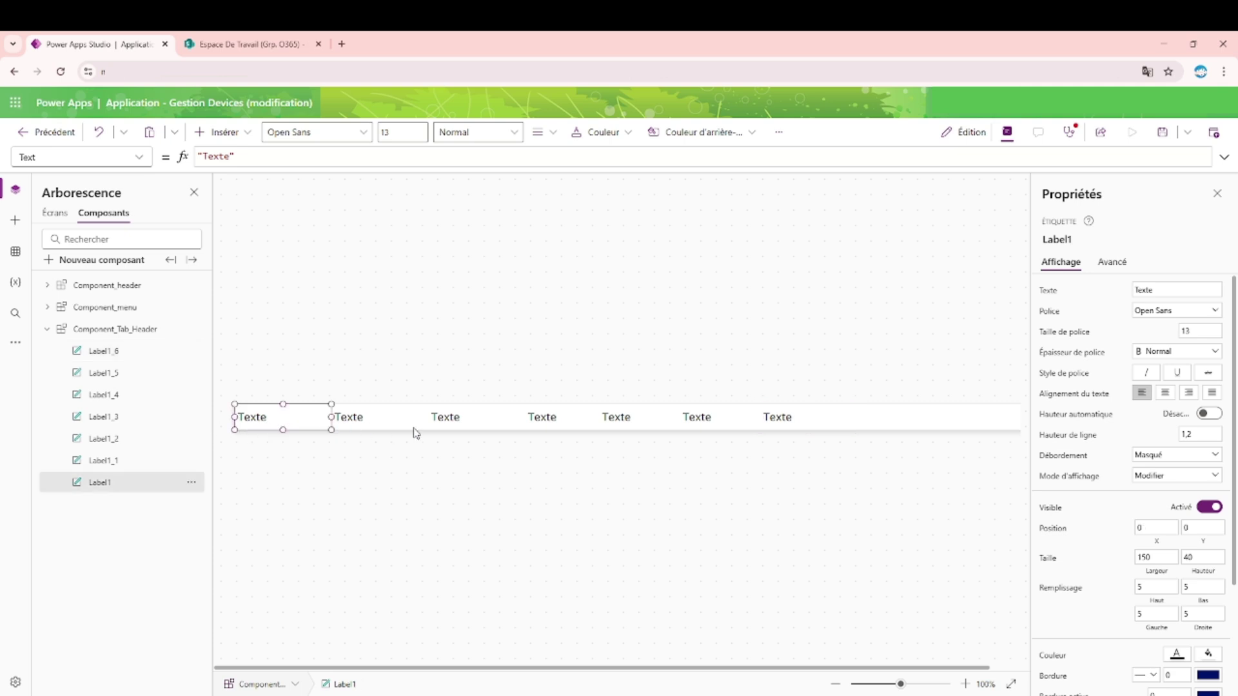
pyautogui.click(764, 425)
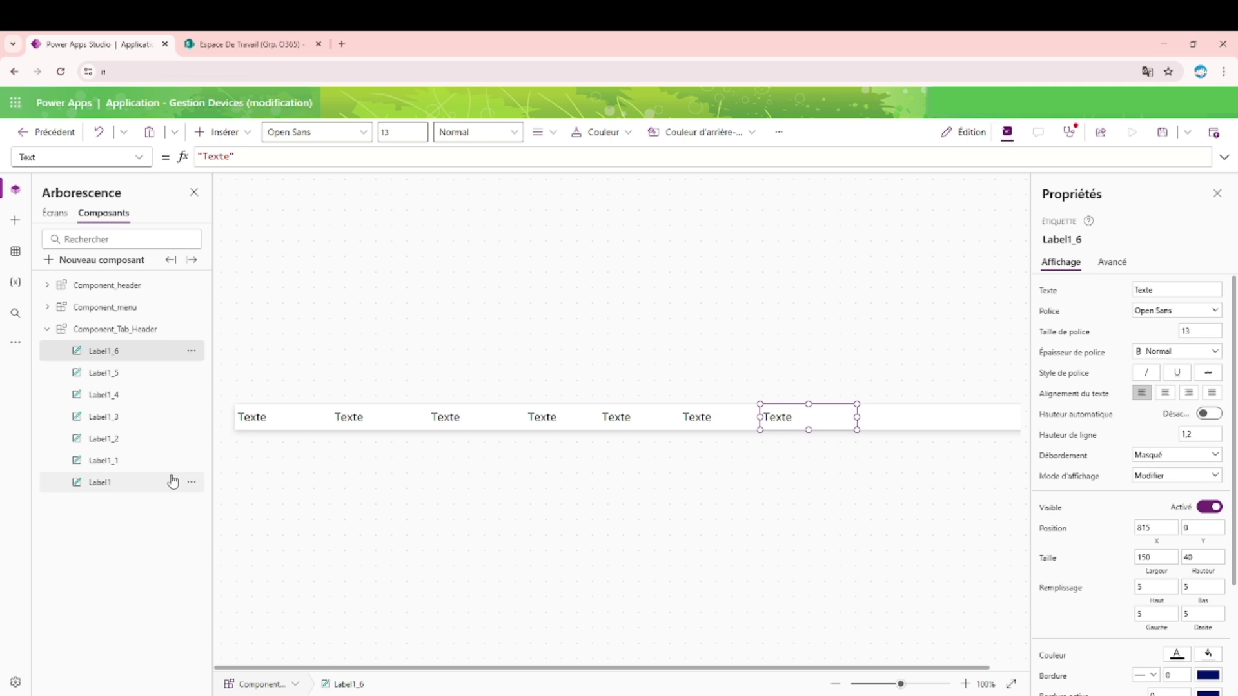
pyautogui.click(710, 418)
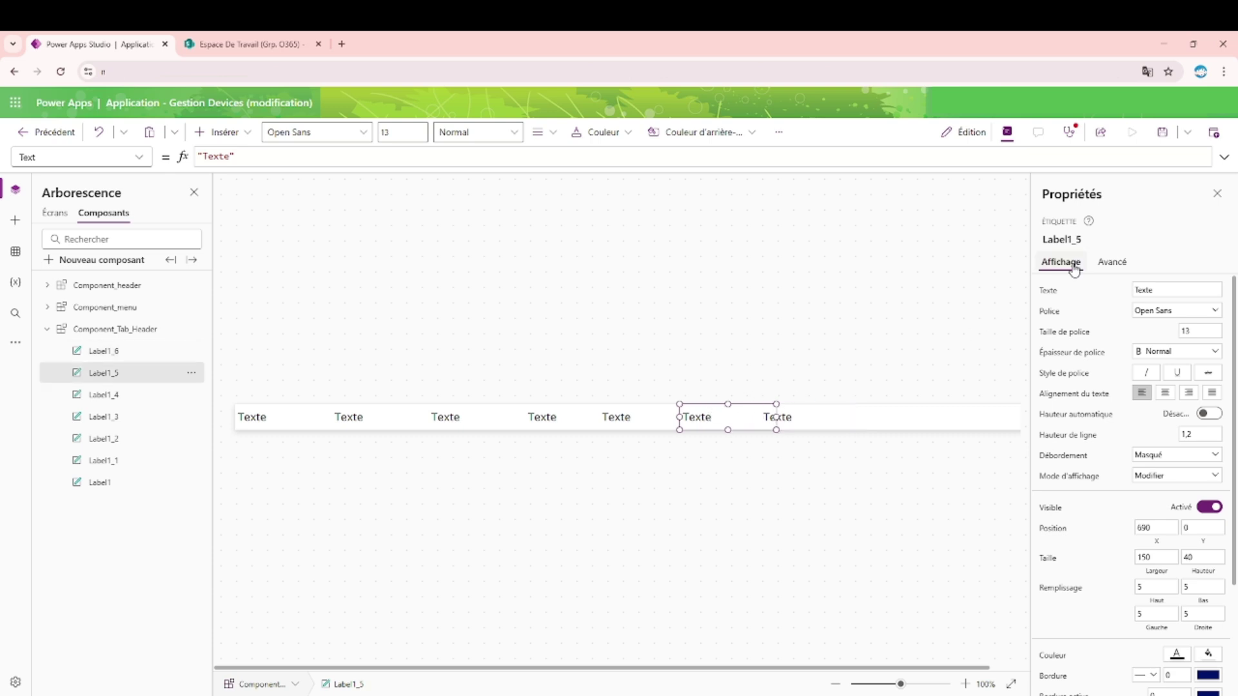
pyautogui.click(1079, 240)
pyautogui.click(807, 418)
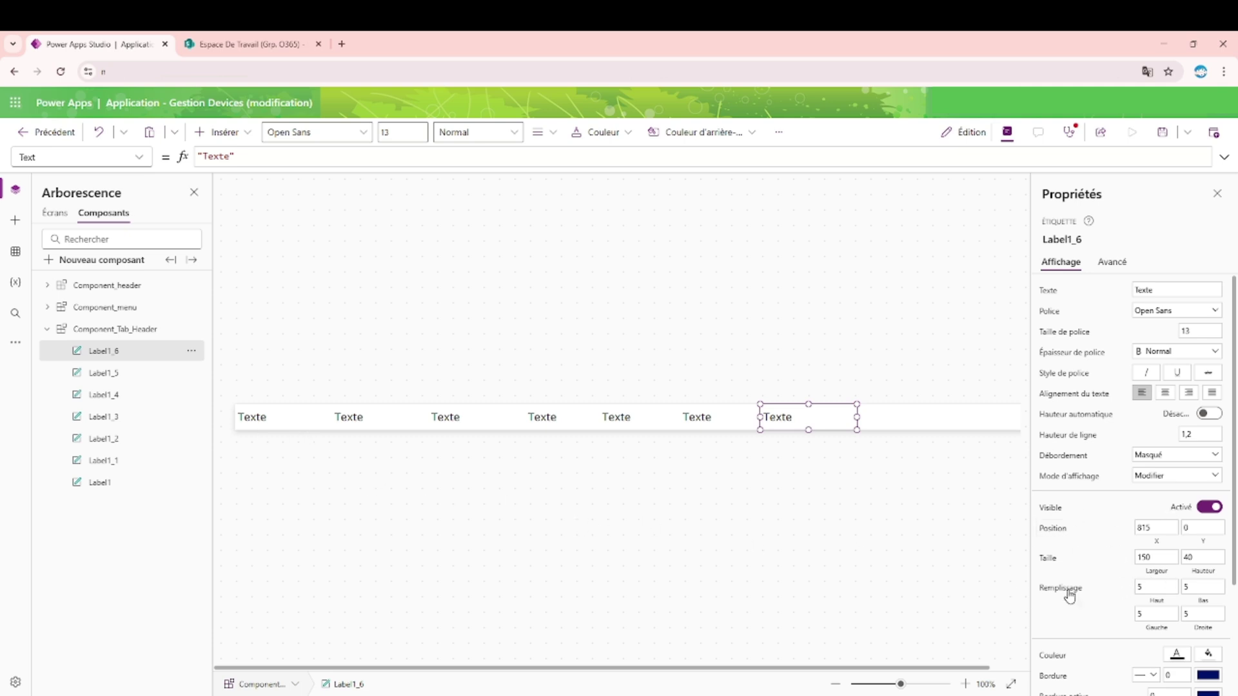
pyautogui.click(1156, 531)
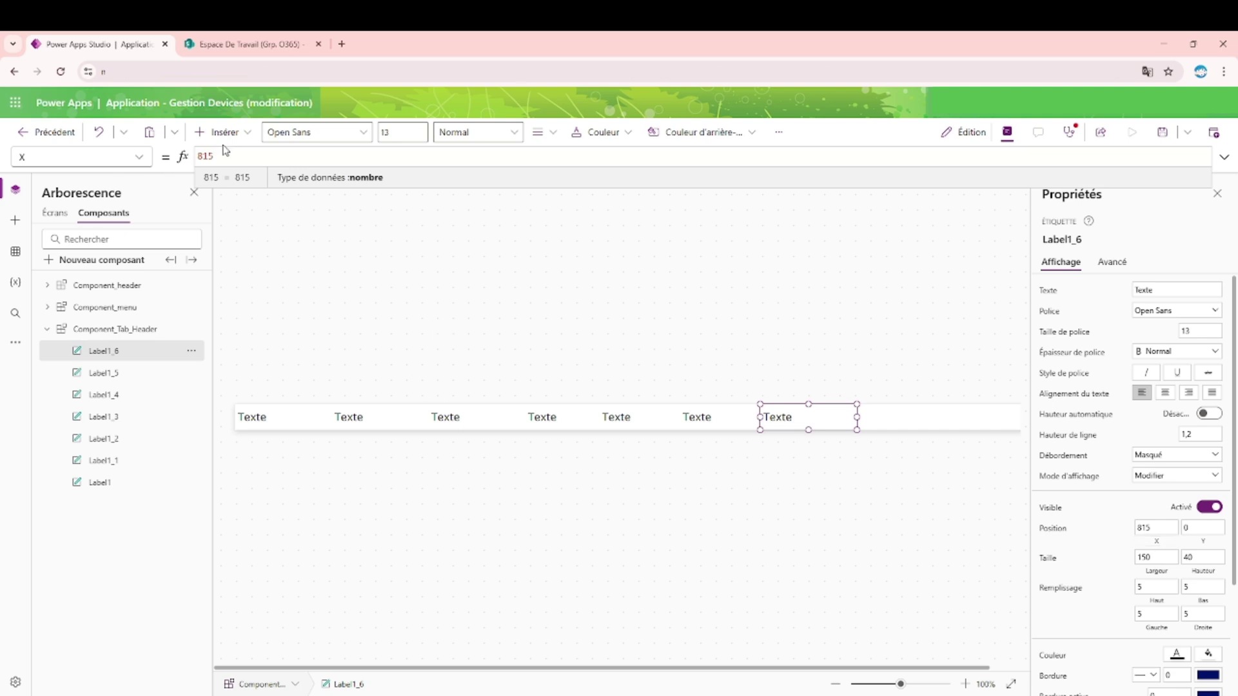
pyautogui.doubleClick(205, 156)
pyautogui.write('Label1_5.')
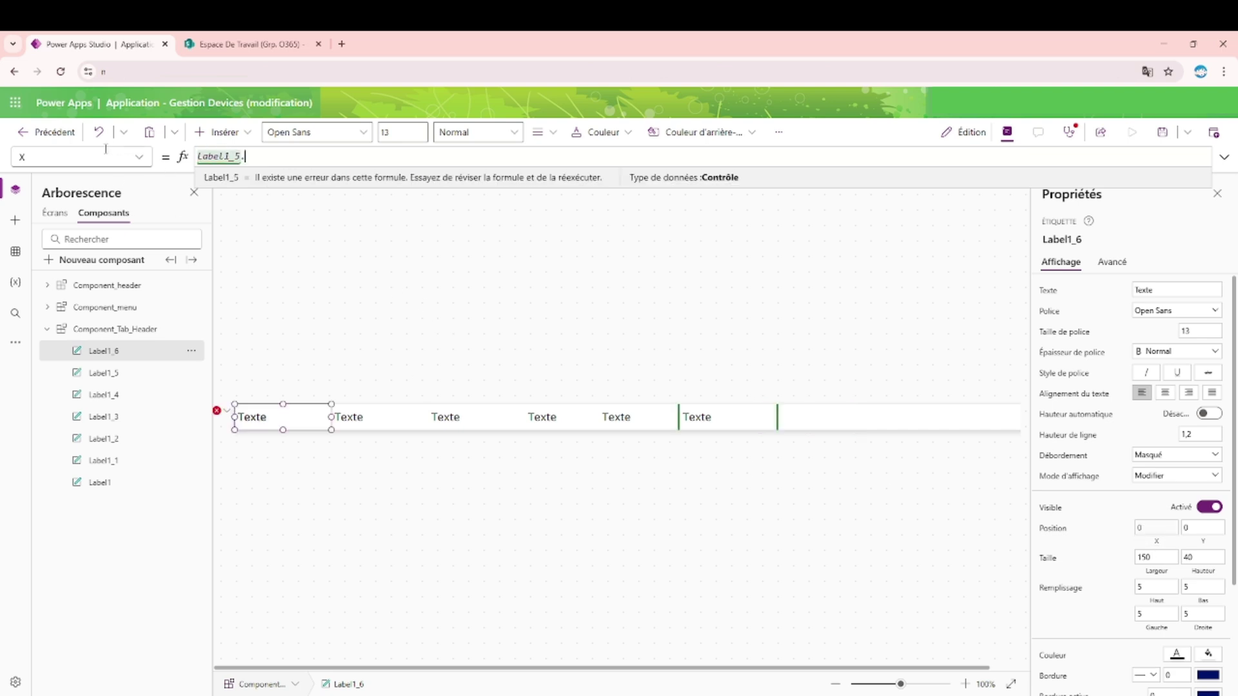
pyautogui.write('X + Label1_5.')
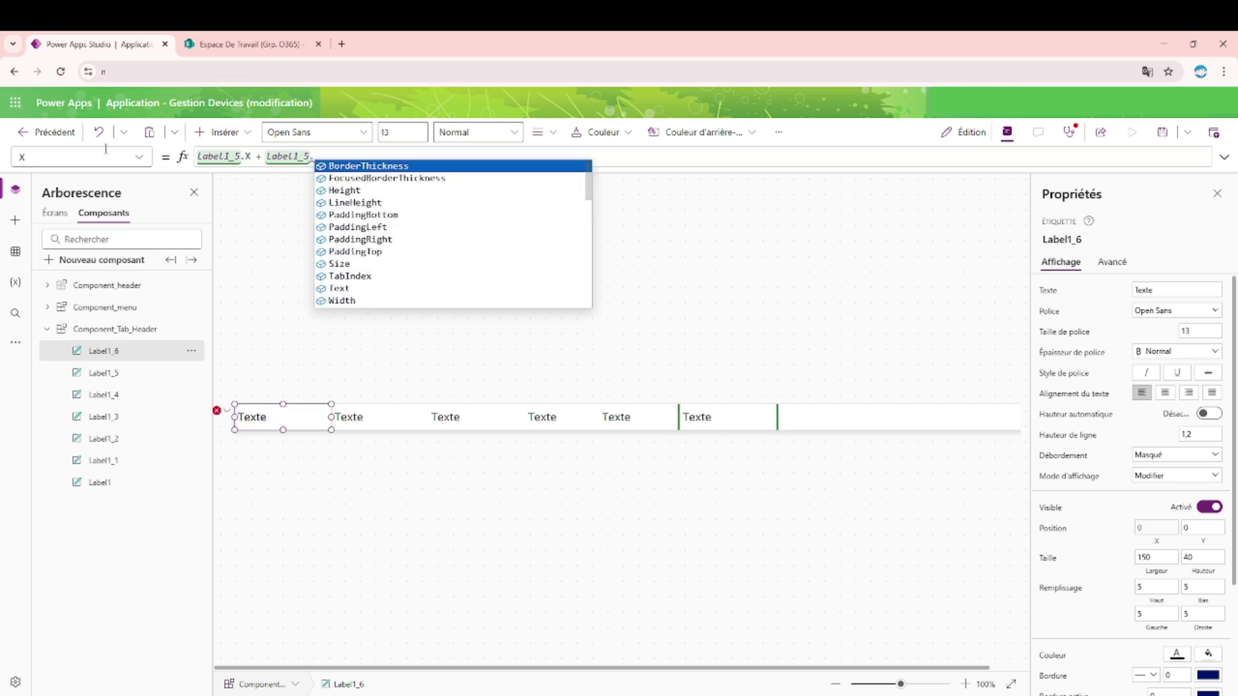
pyautogui.write('Width')
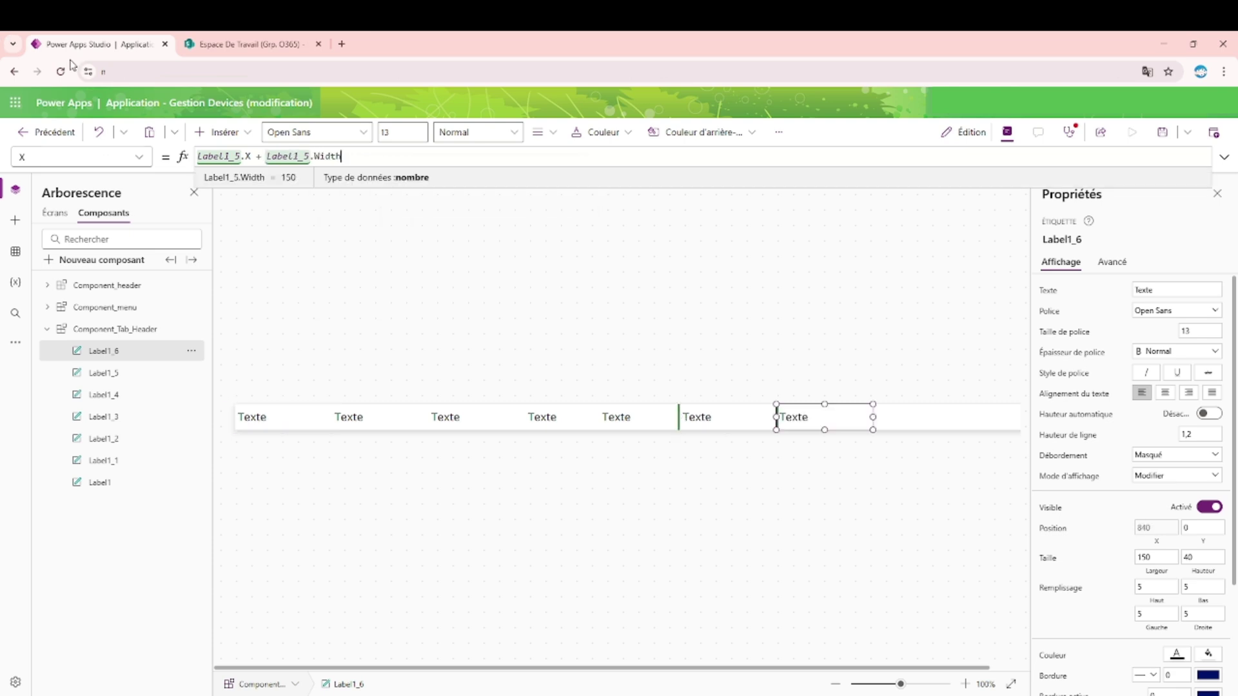
# Step: Copy the X formula to Label1_5 and adapt it to Label1_4.X + Label1_4.Width
pyautogui.moveTo(381, 164); pyautogui.dragTo(154, 150)
pyautogui.hotkey('ctrl', 'c')
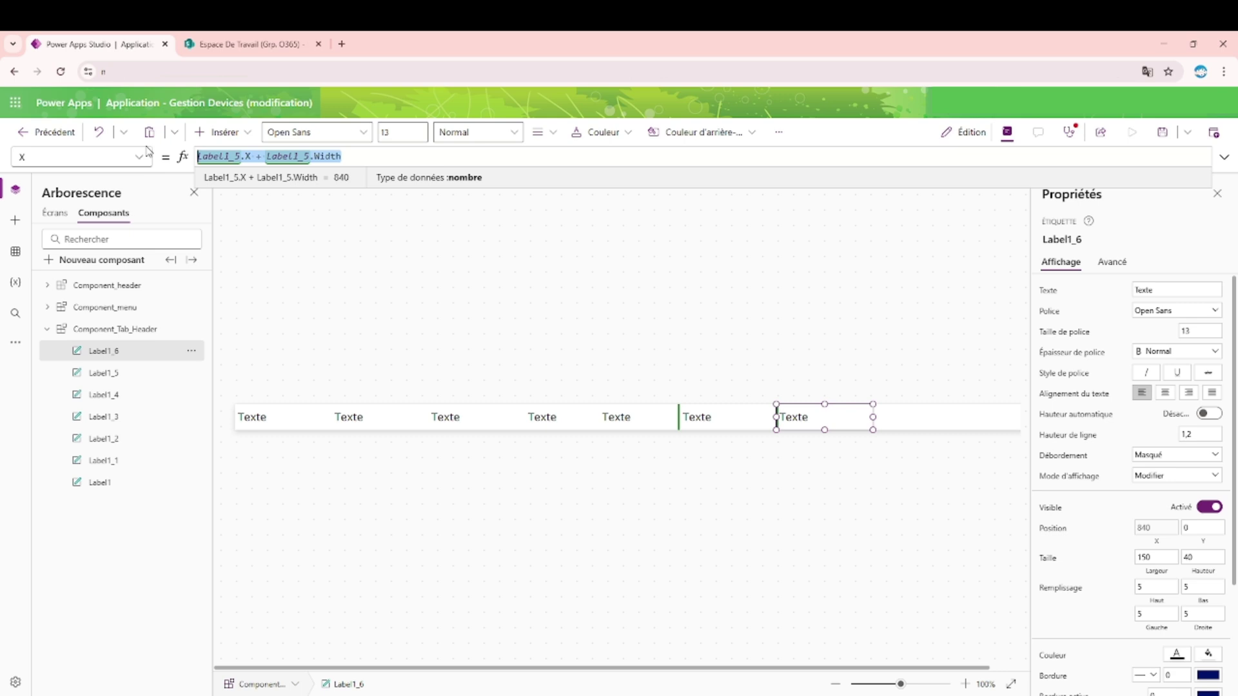
pyautogui.click(724, 425)
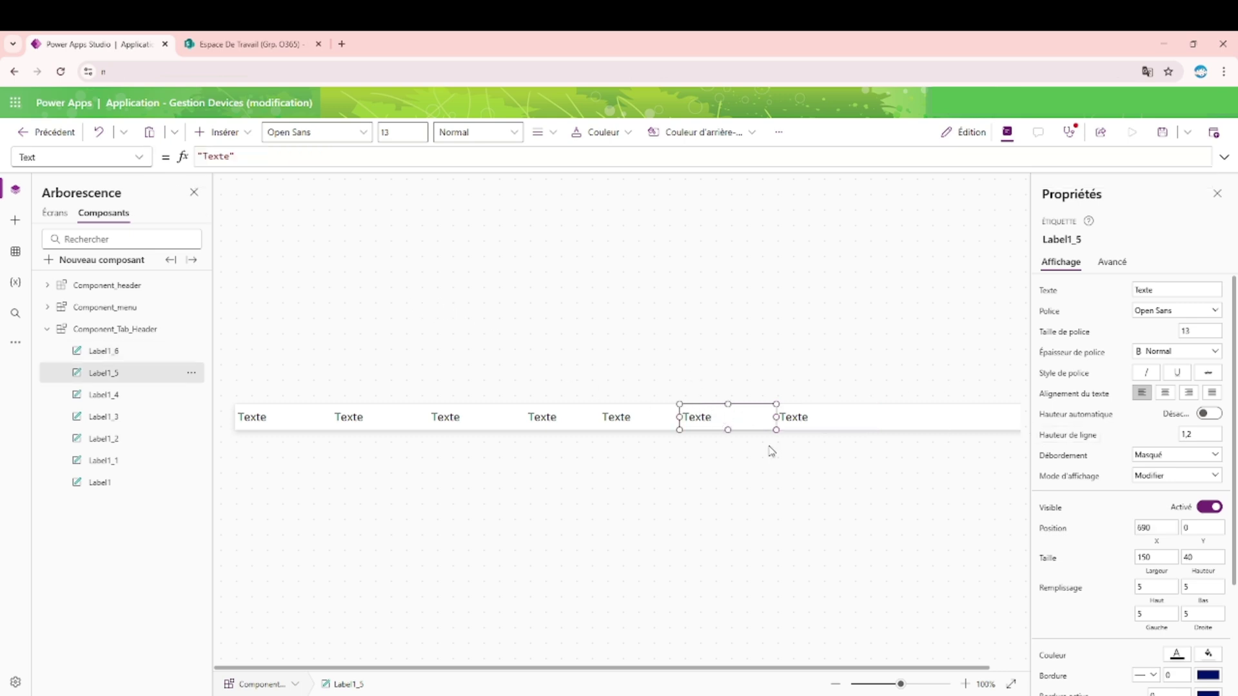
pyautogui.click(1158, 529)
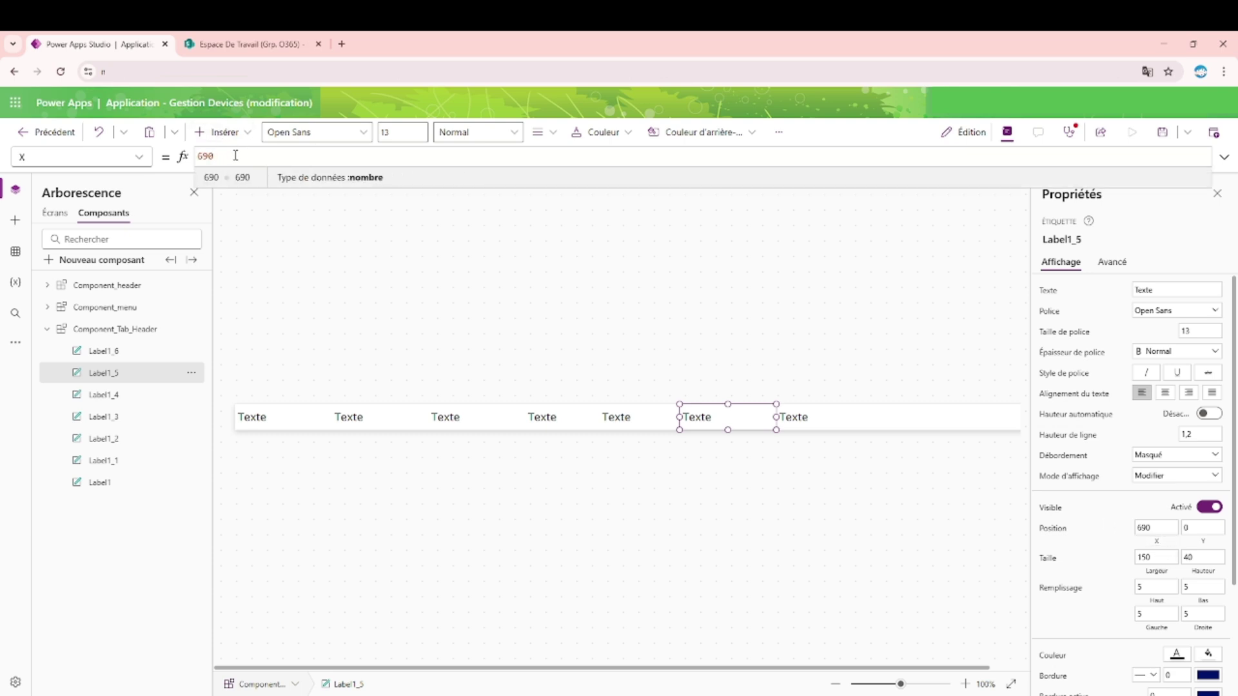
pyautogui.hotkey('ctrl', 'a')
pyautogui.hotkey('ctrl', 'v')
pyautogui.click(310, 158)
pyautogui.press('BackSpace')
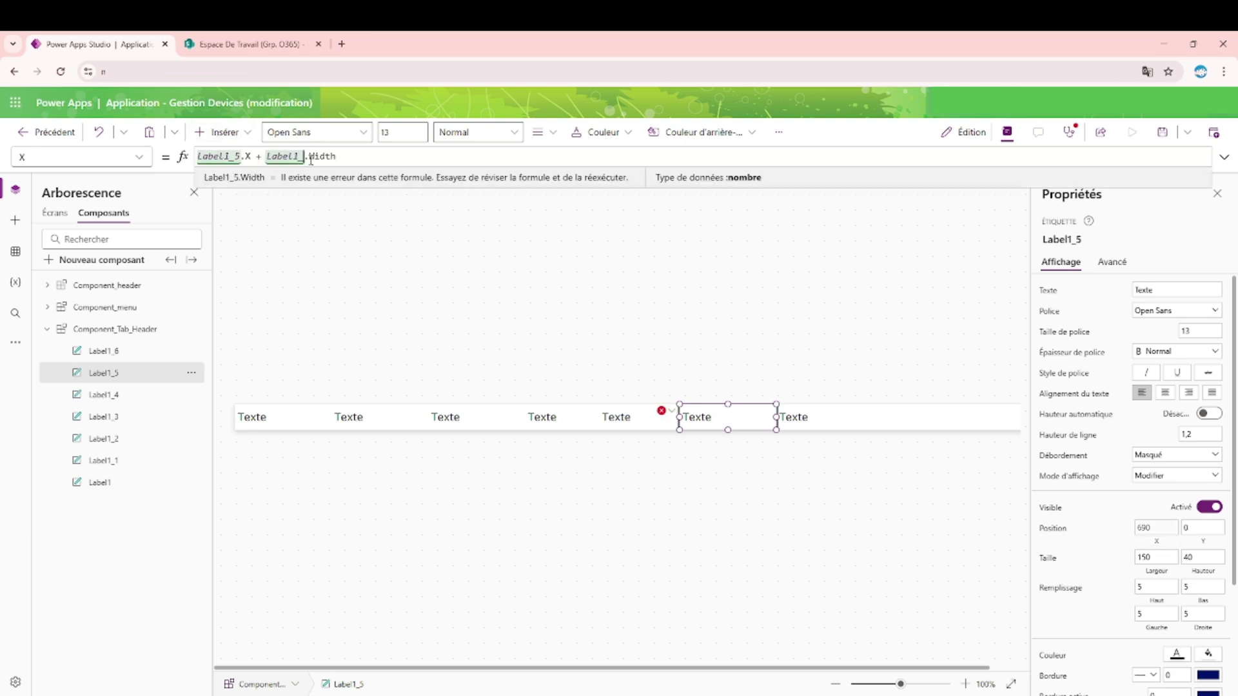
pyautogui.write('4')
pyautogui.doubleClick(243, 156)
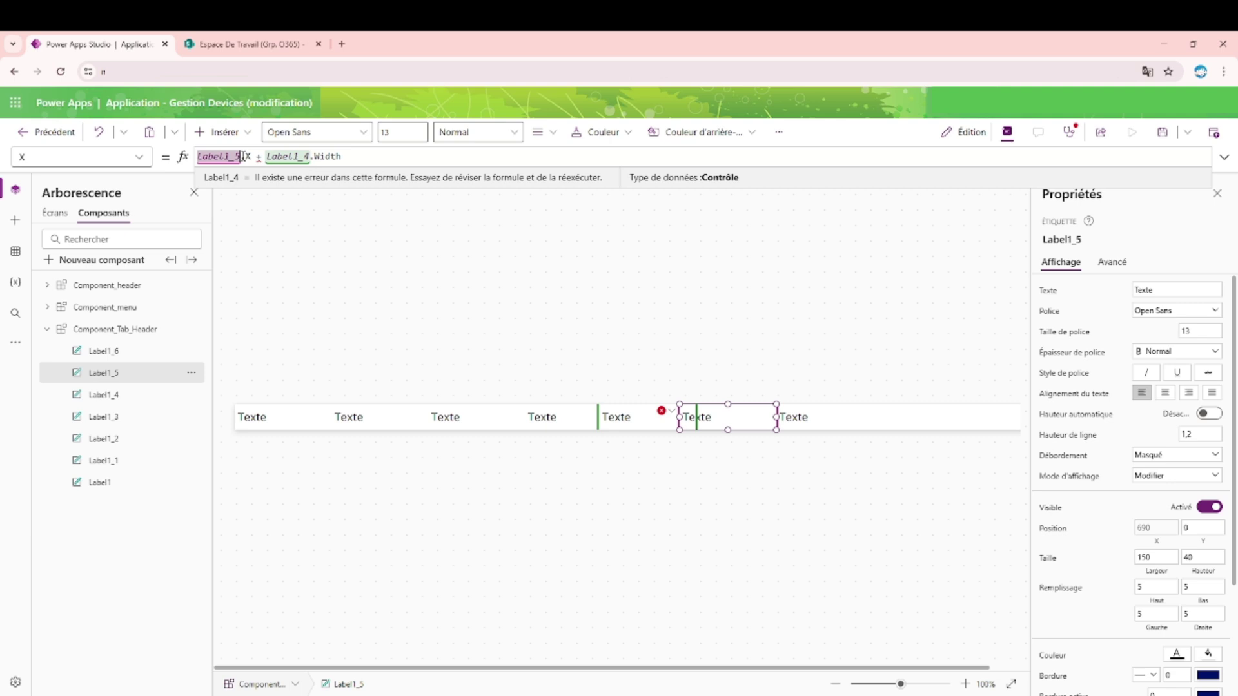
pyautogui.write('Label1_4')
# Step: Reuse the copied formula as the X position of Label1_4, adapted to Label1_3.X + Label1_3.Width
pyautogui.click(645, 422)
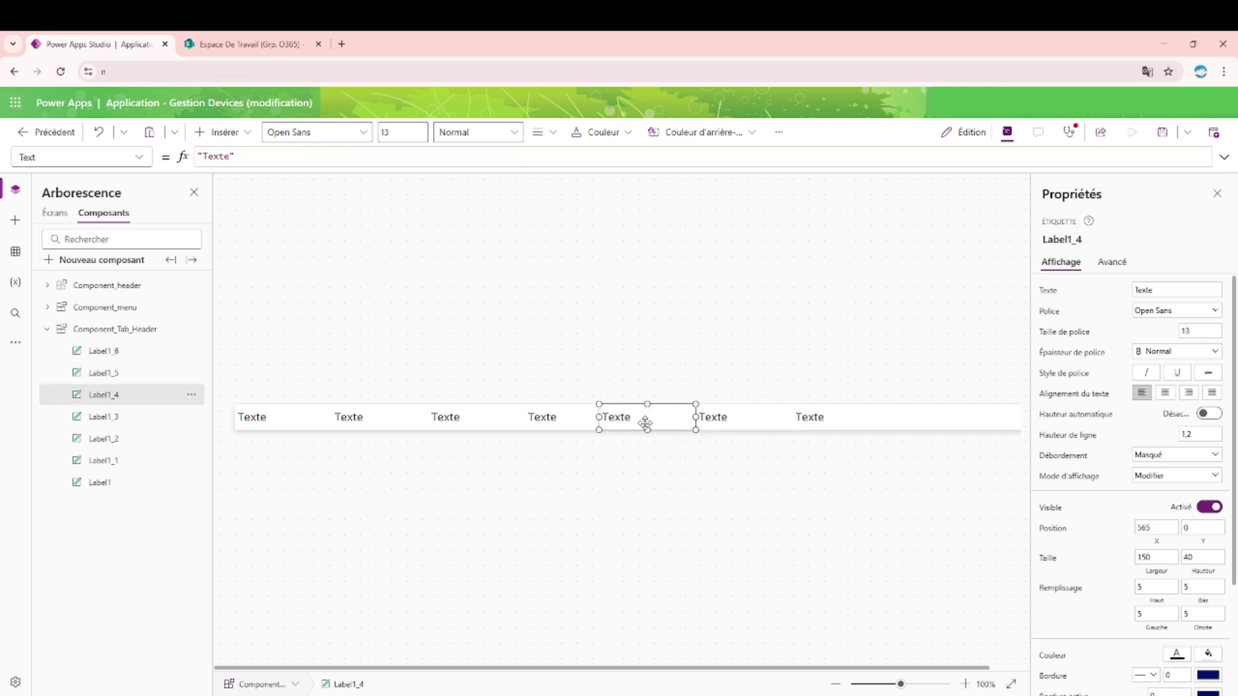
pyautogui.click(1164, 535)
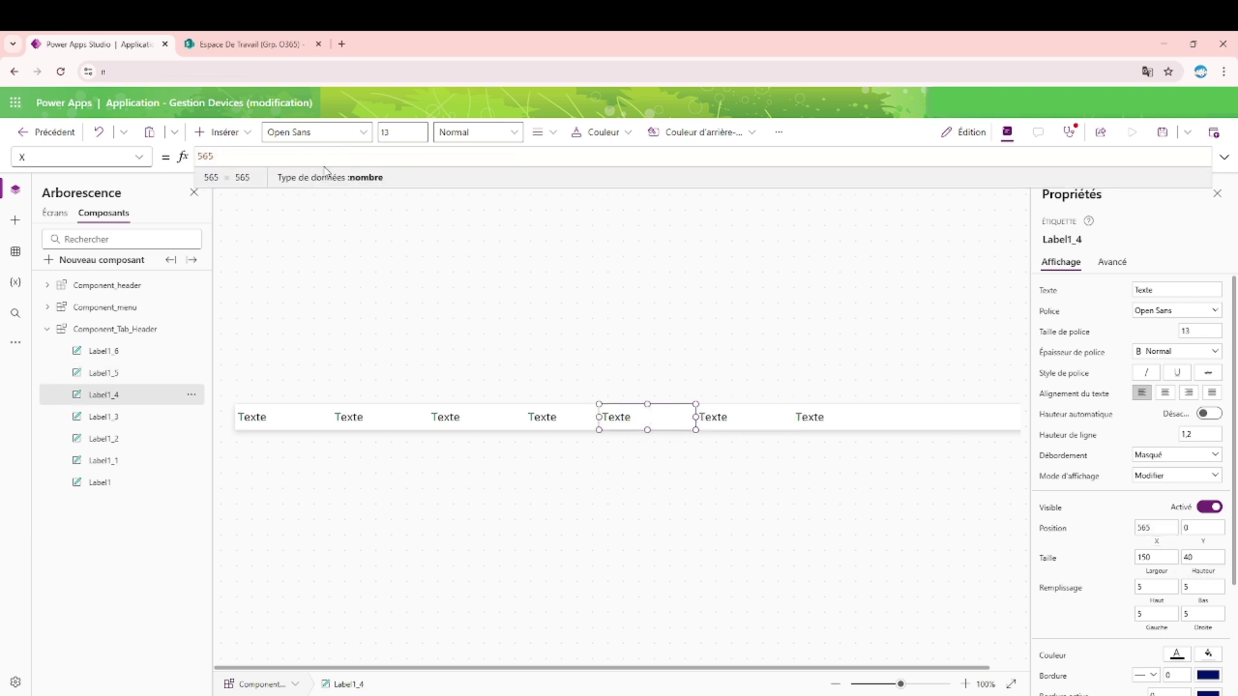
pyautogui.hotkey('ctrl', 'a')
pyautogui.hotkey('ctrl', 'v')
pyautogui.click(304, 156)
pyautogui.press('BackSpace')
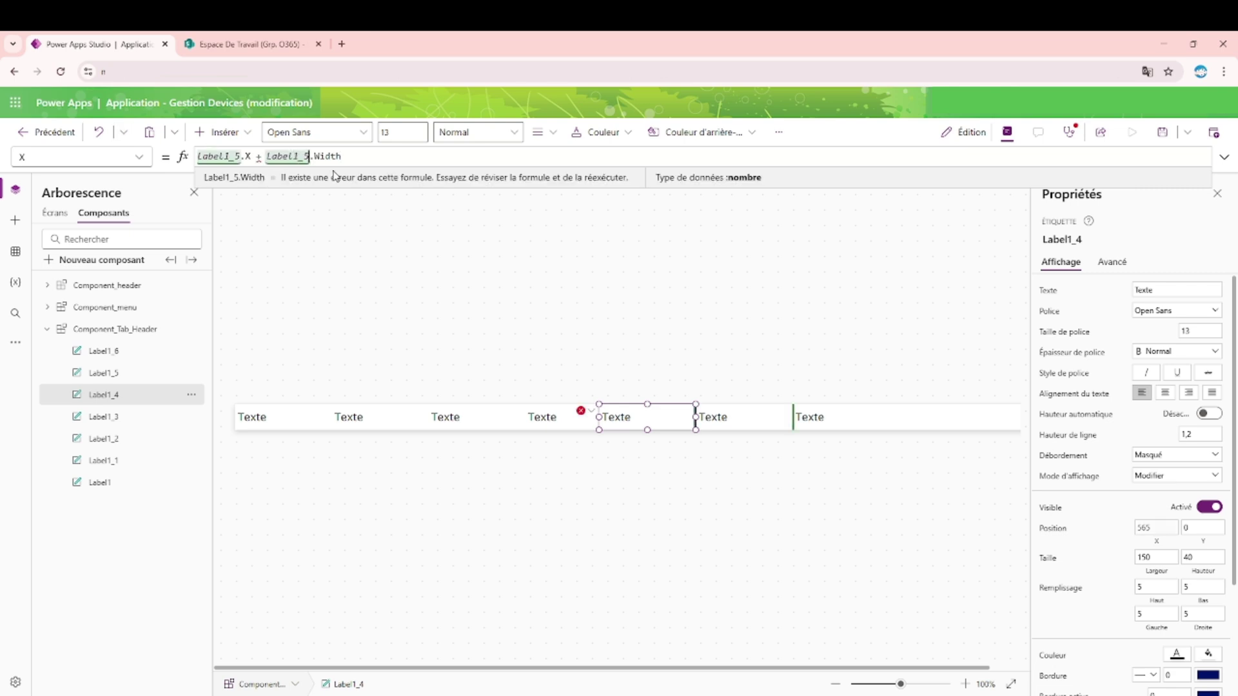
pyautogui.write('3')
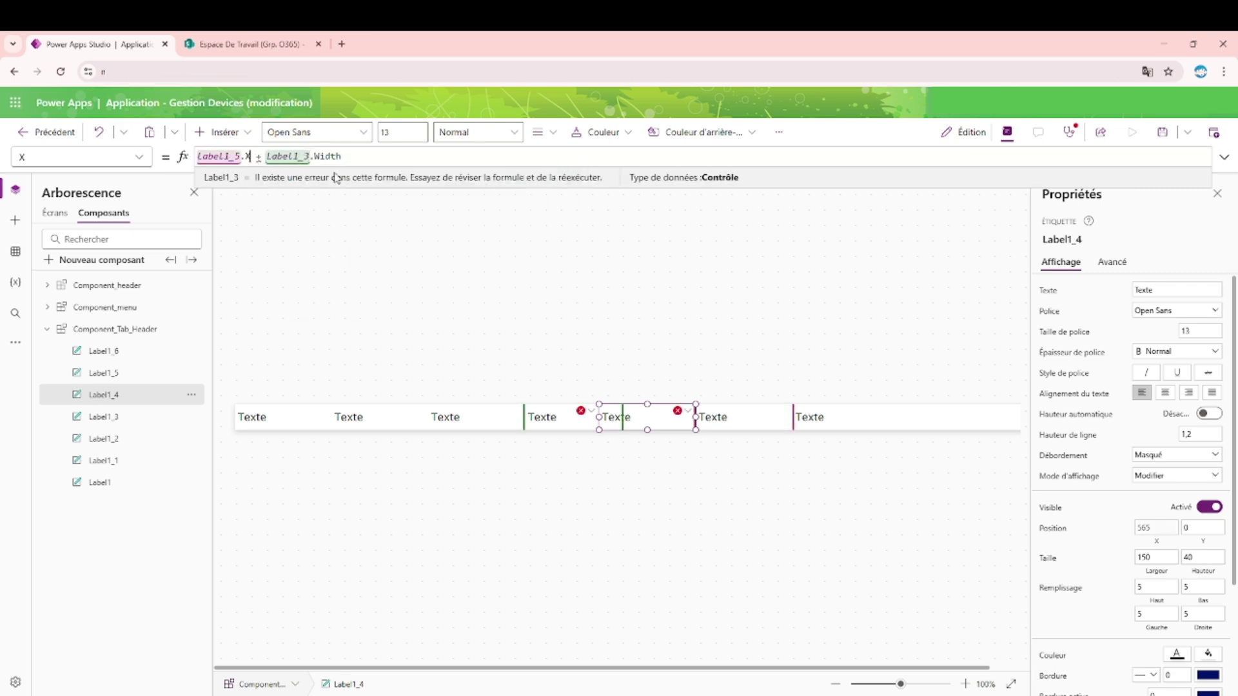
pyautogui.press('BackSpace')
pyautogui.write('3')
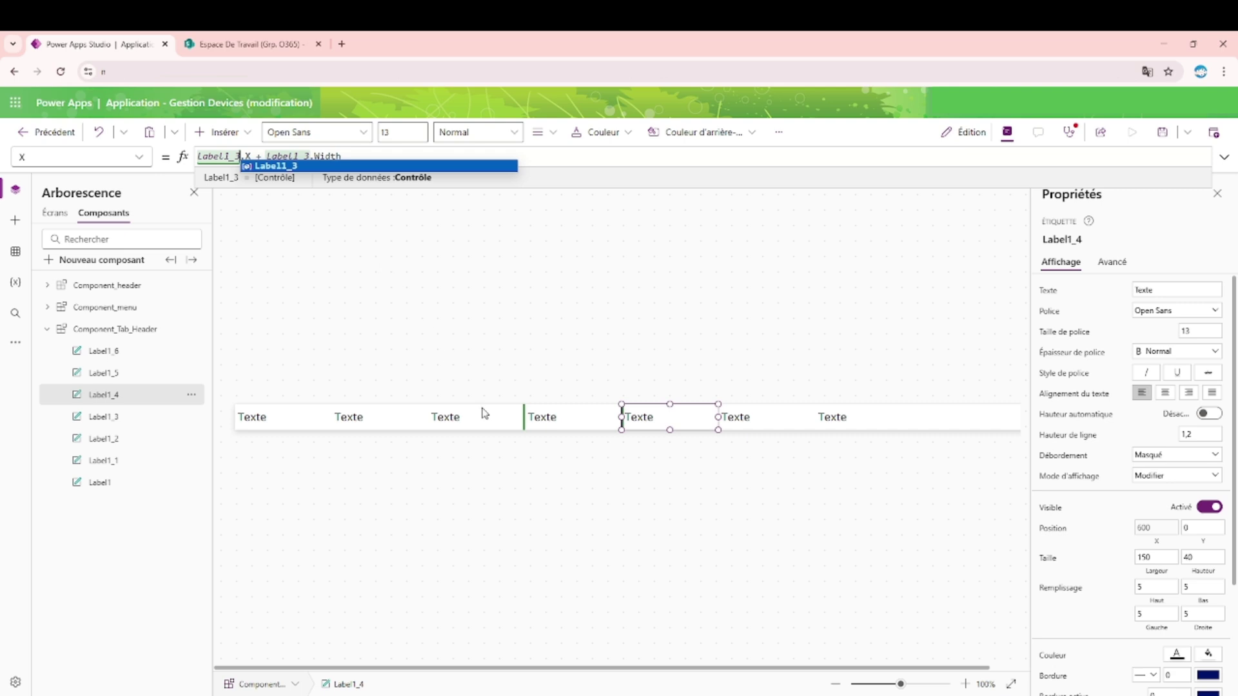
# Step: Replace the X position of Label1_3 with the copied formula, changed to Label1_2.X + Label1_2.Width
pyautogui.click(578, 415)
pyautogui.click(1151, 528)
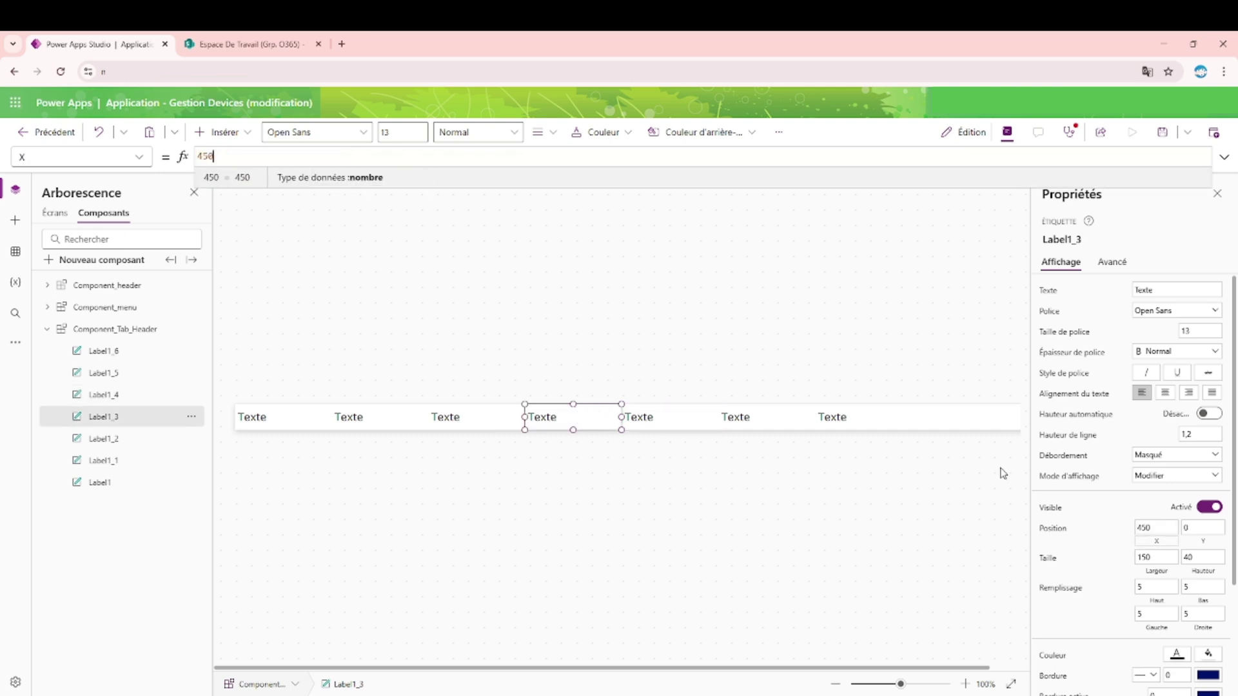
pyautogui.click(311, 156)
pyautogui.press('BackSpace')
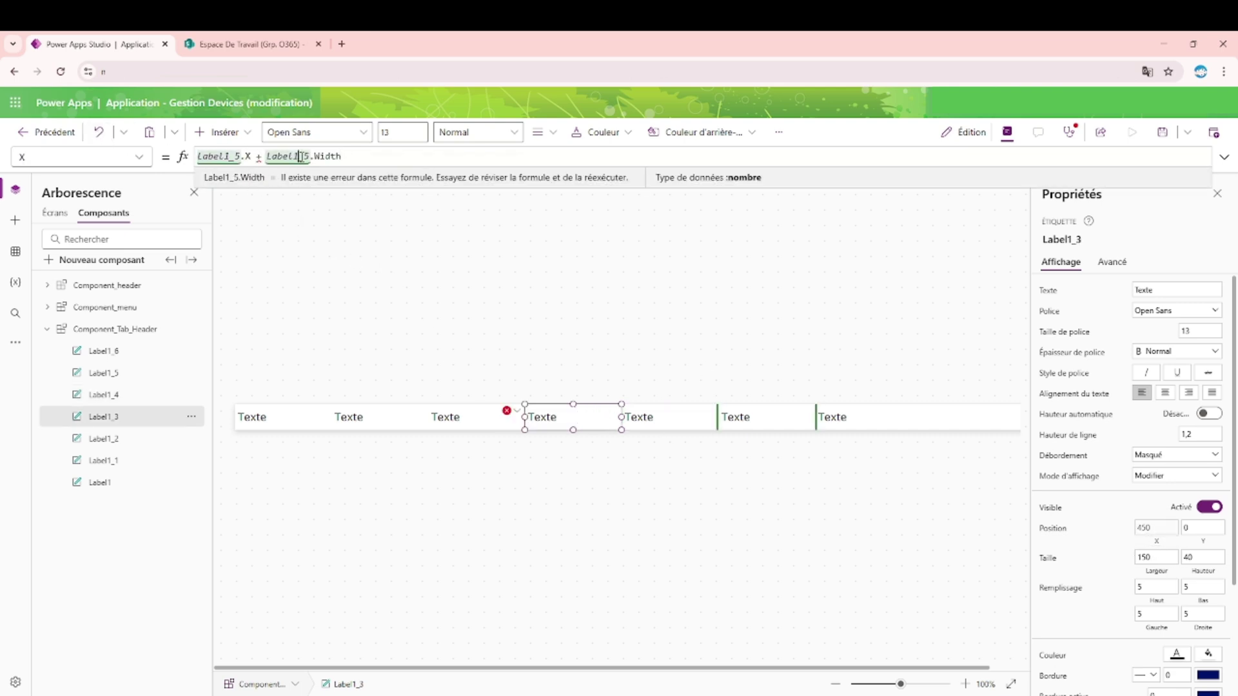
pyautogui.write('2')
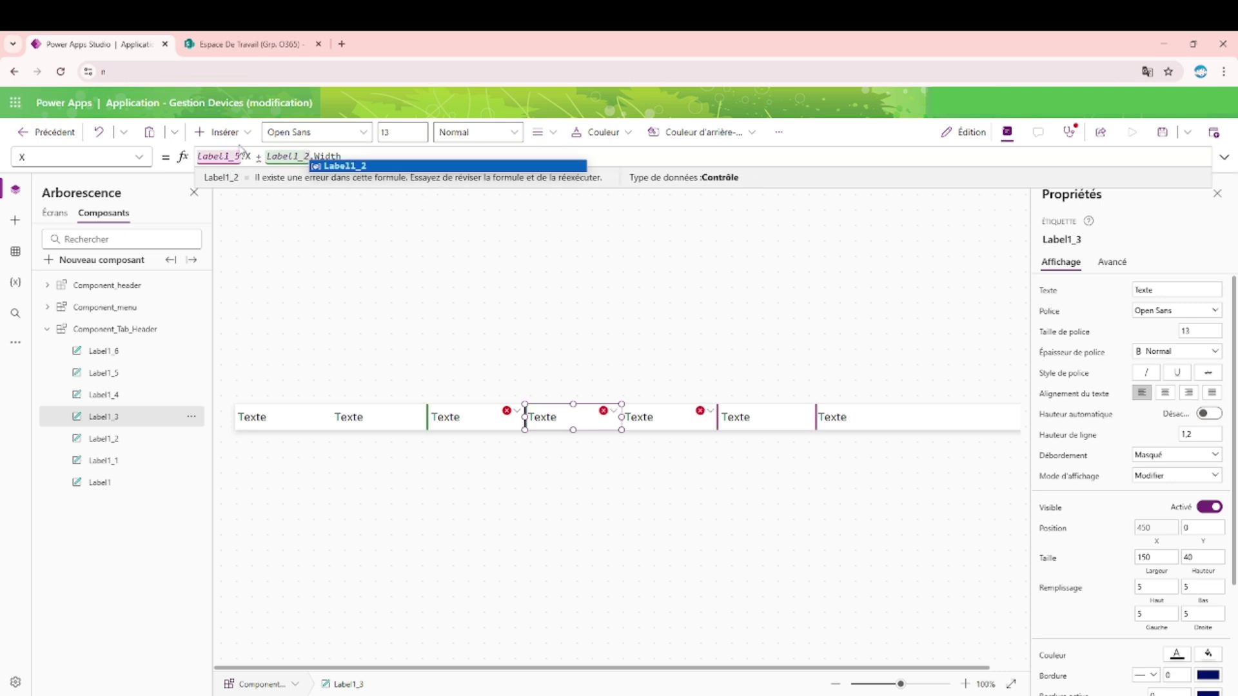
pyautogui.click(240, 156)
pyautogui.press('BackSpace')
pyautogui.write('2')
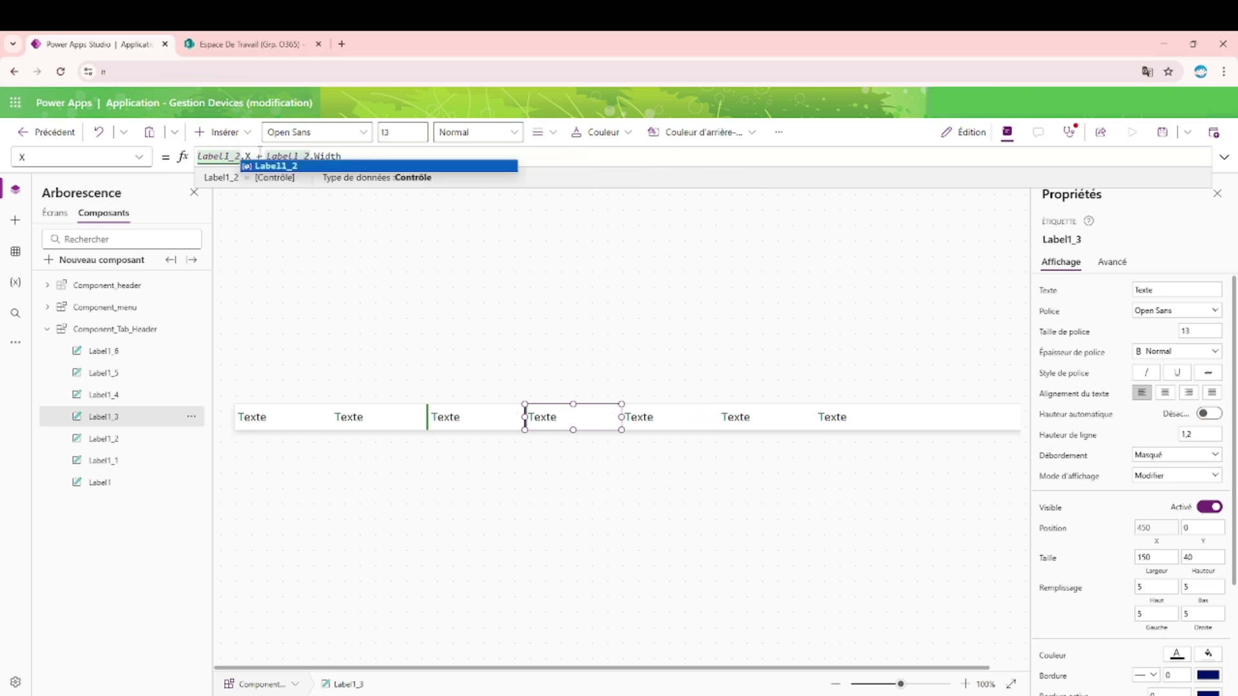
# Step: Position Label1_2 relative to its left neighbour by setting its X to Label1_1.X + Label1_1.Width
pyautogui.click(484, 420)
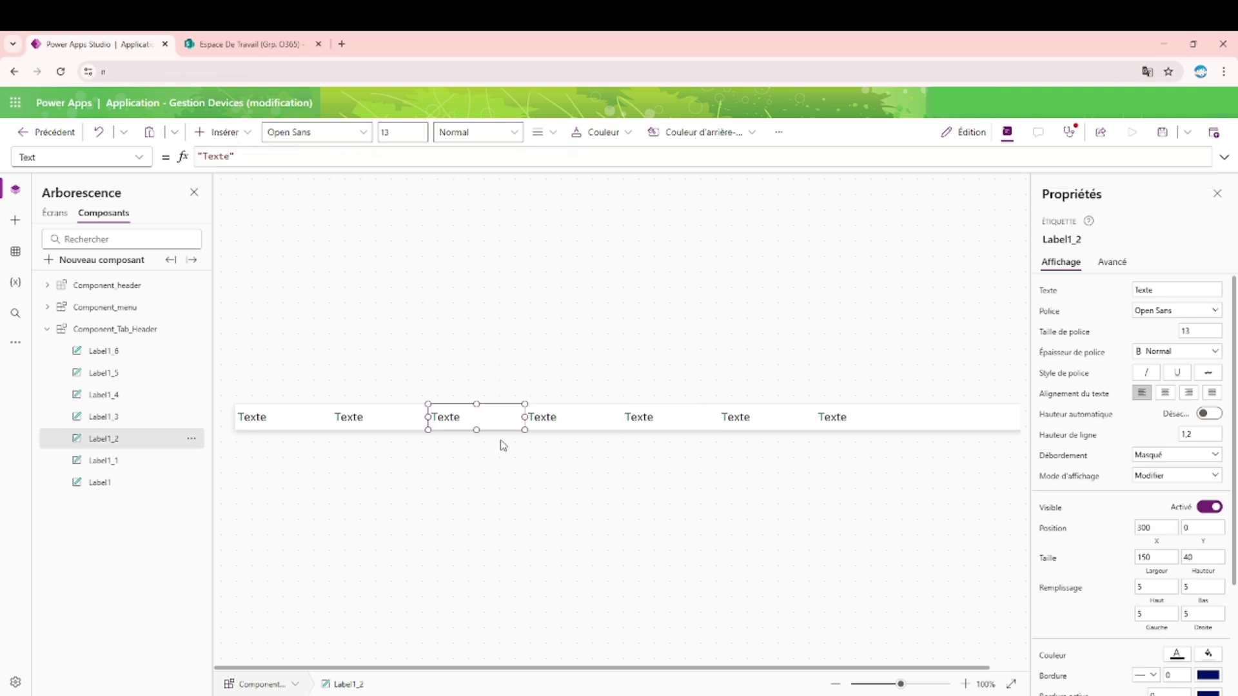
pyautogui.click(1155, 530)
pyautogui.doubleClick(209, 156)
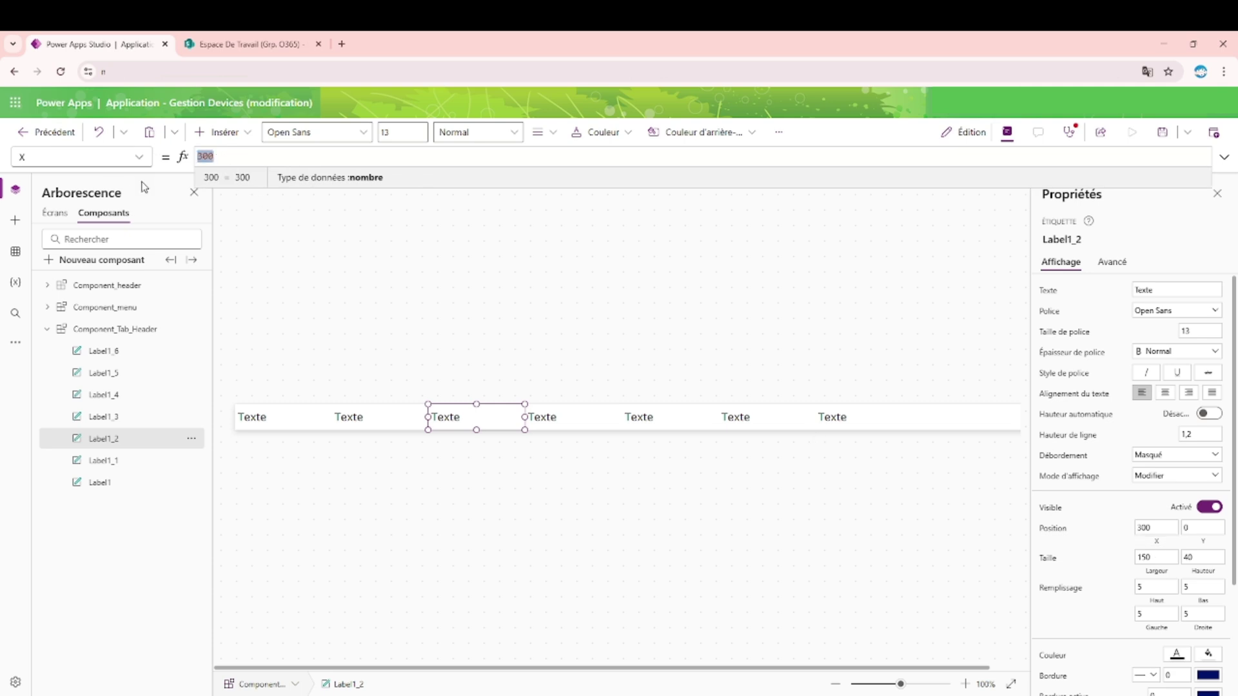
pyautogui.hotkey('ctrl', 'v')
pyautogui.click(310, 159)
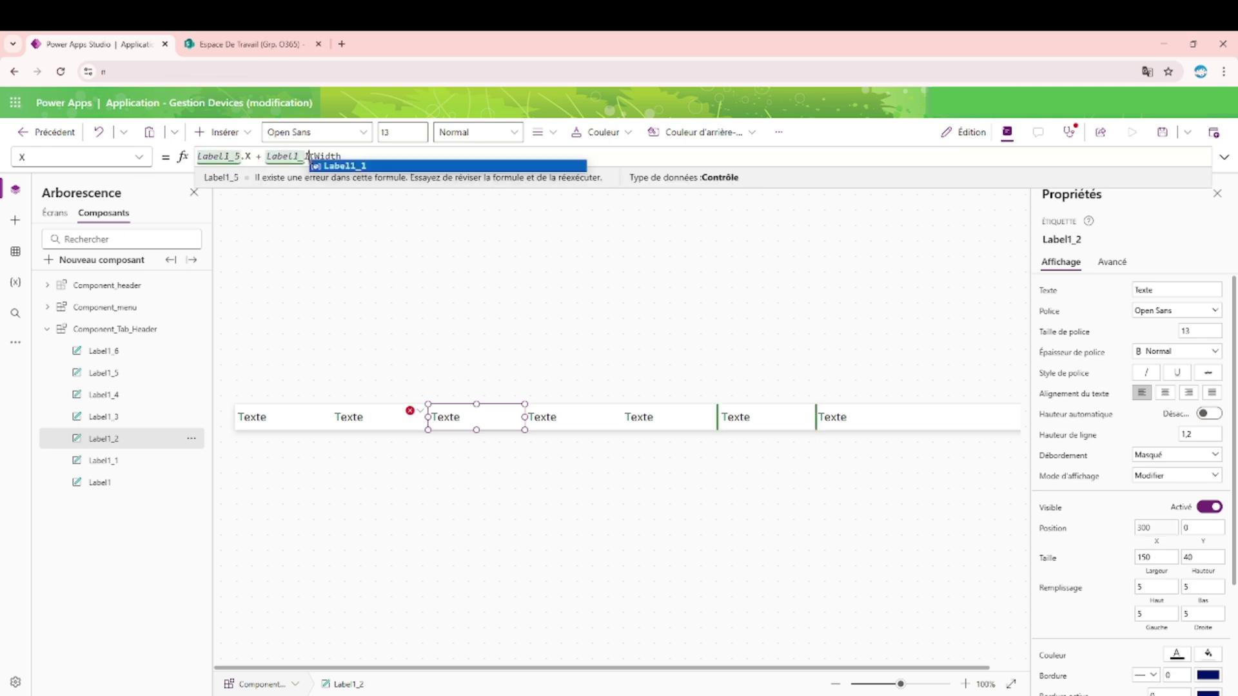
pyautogui.press('BackSpace')
pyautogui.write('1')
pyautogui.press('BackSpace')
pyautogui.write('1')
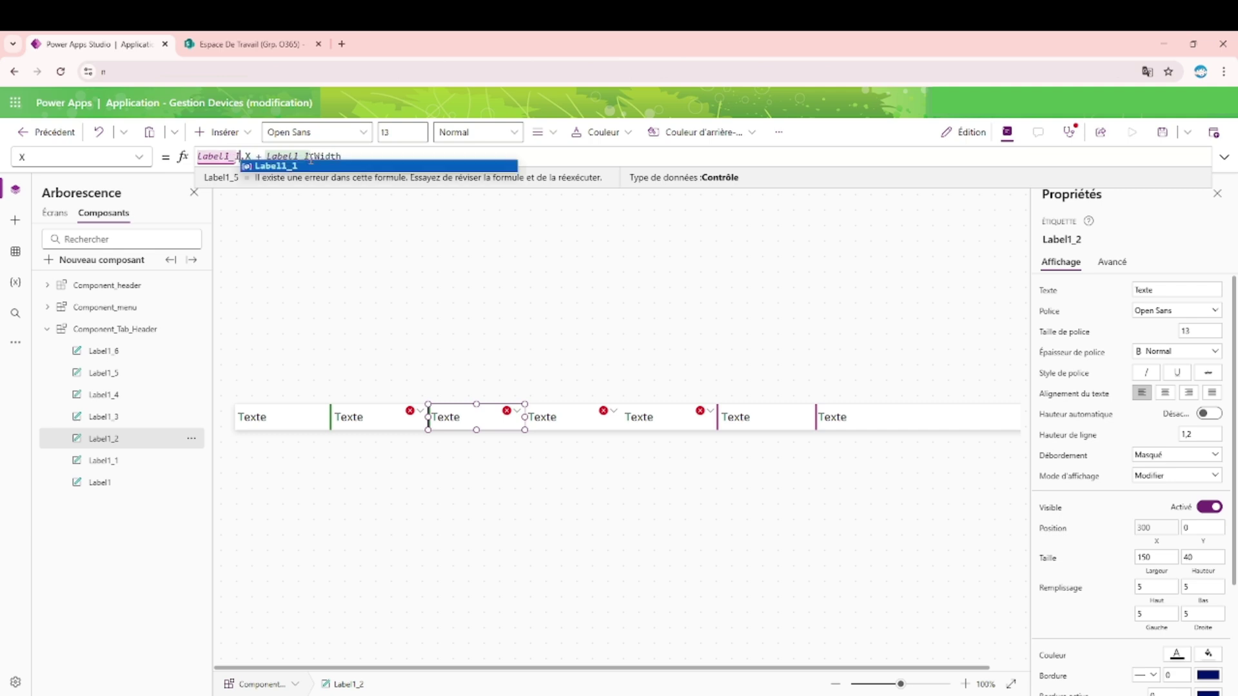
# Step: Set the X position of the second label, Label1_1, to the formula Label1.X + Label1.Width
pyautogui.click(380, 424)
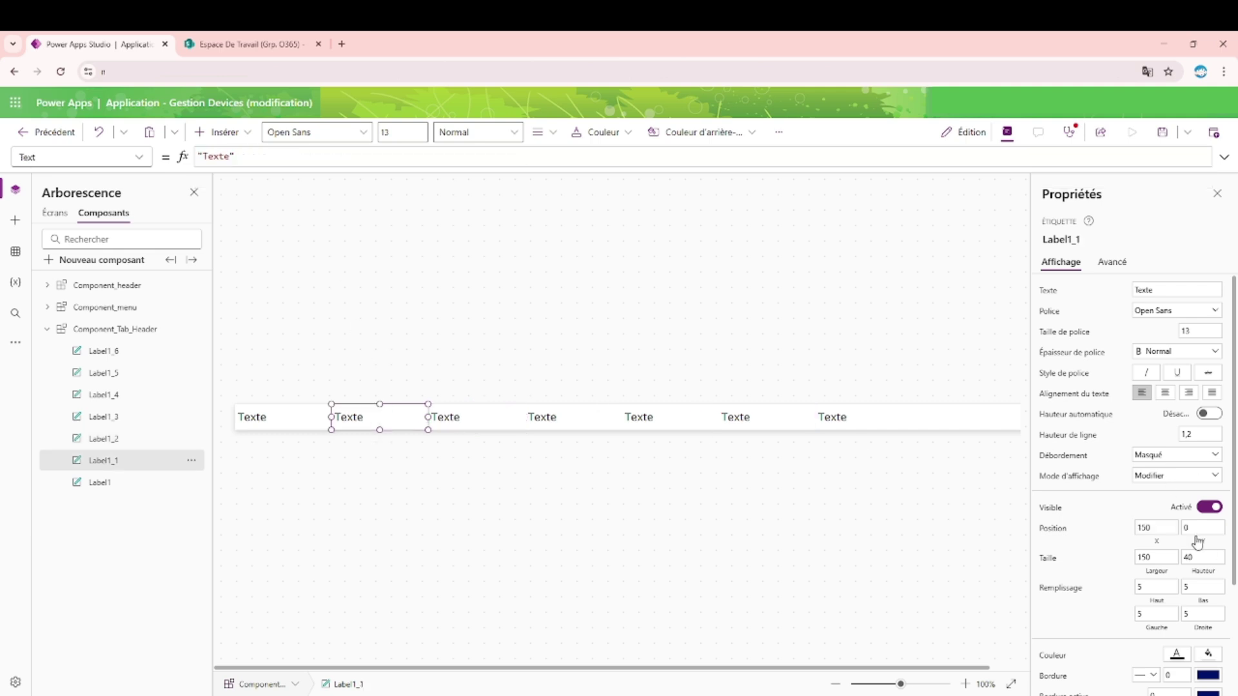
pyautogui.click(1152, 530)
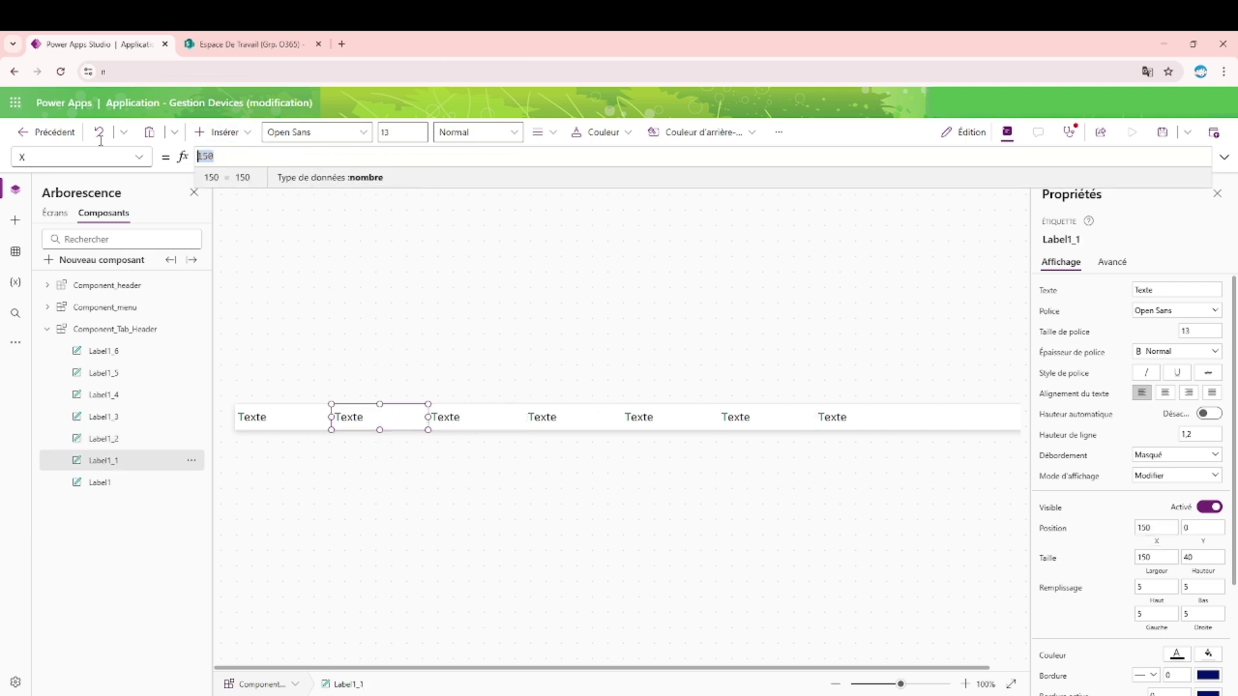
pyautogui.hotkey('ctrl', 'v')
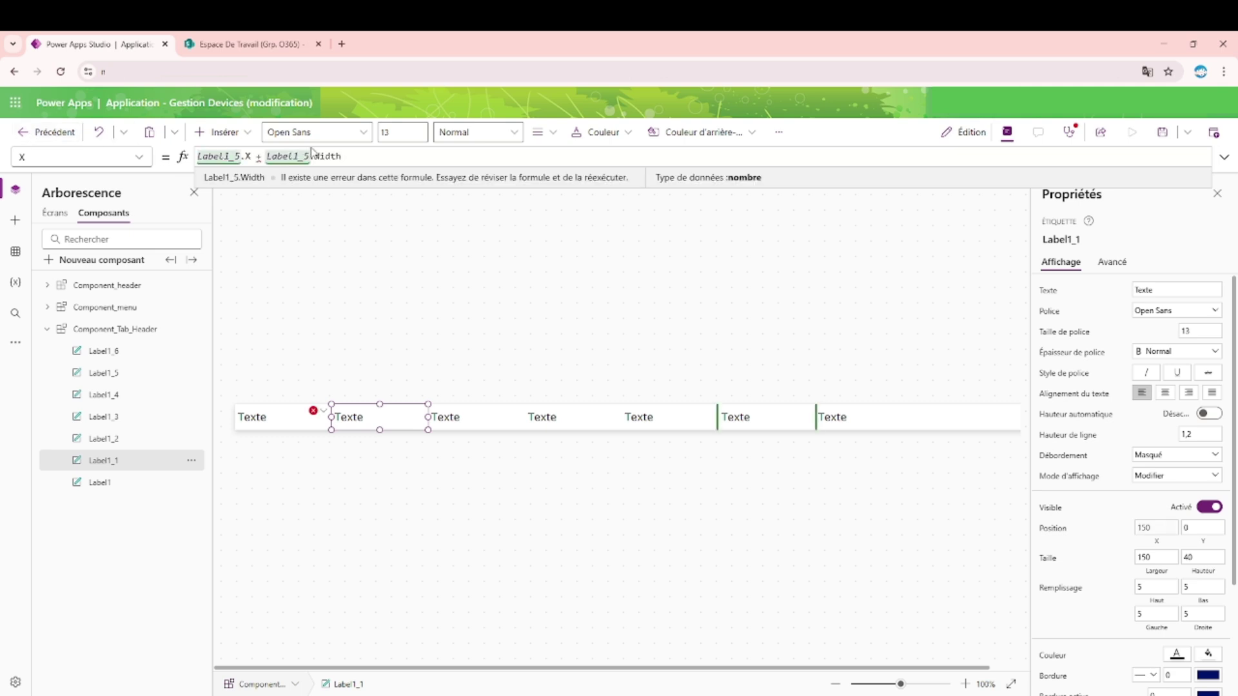
pyautogui.click(310, 158)
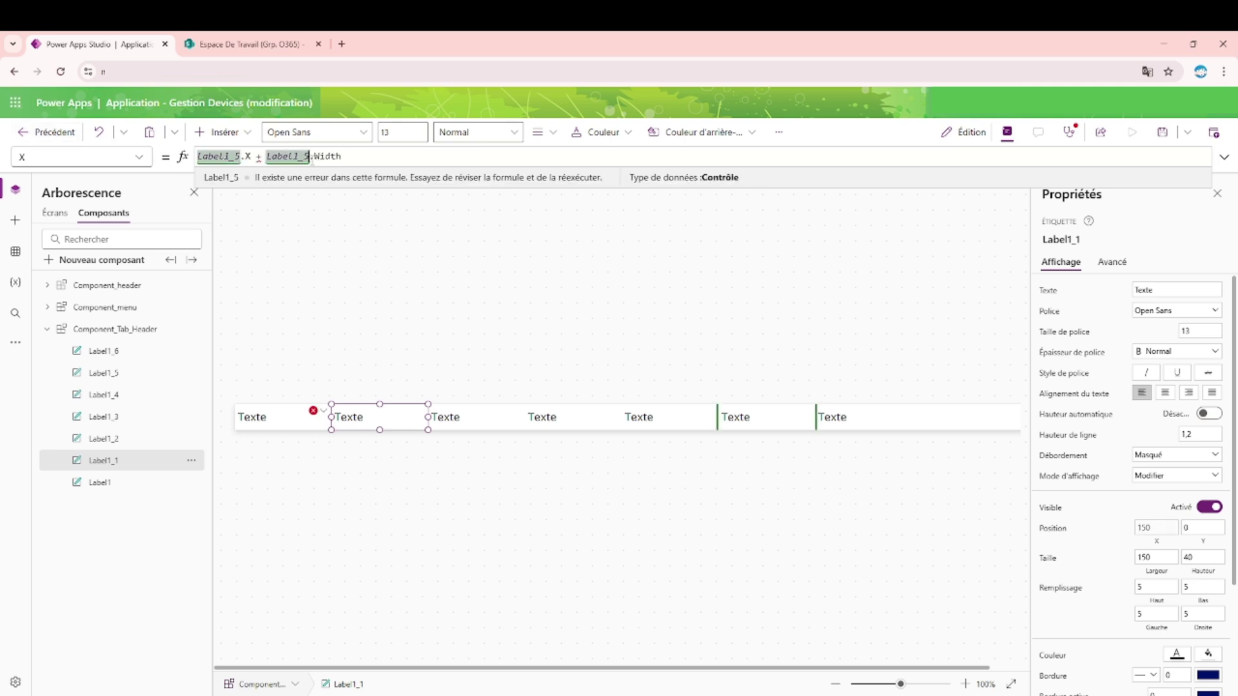
pyautogui.press('BackSpace')
pyautogui.press('BackSpace')
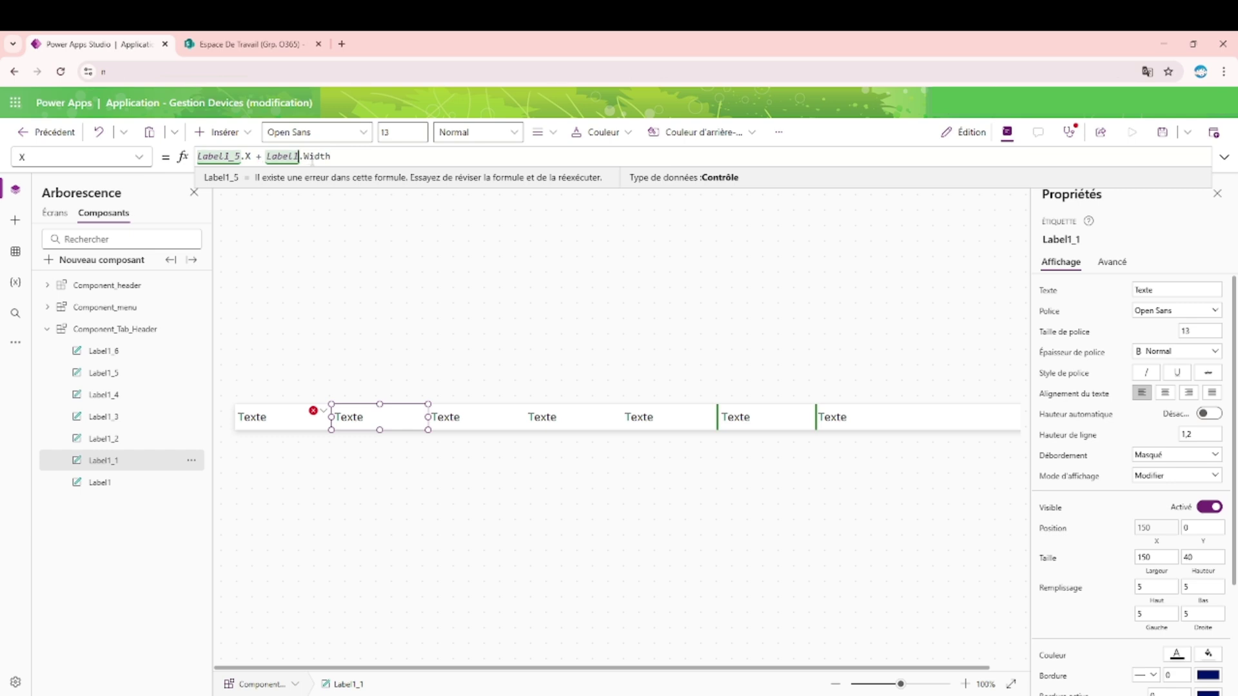
pyautogui.click(249, 157)
pyautogui.press('Left')
pyautogui.press('Left')
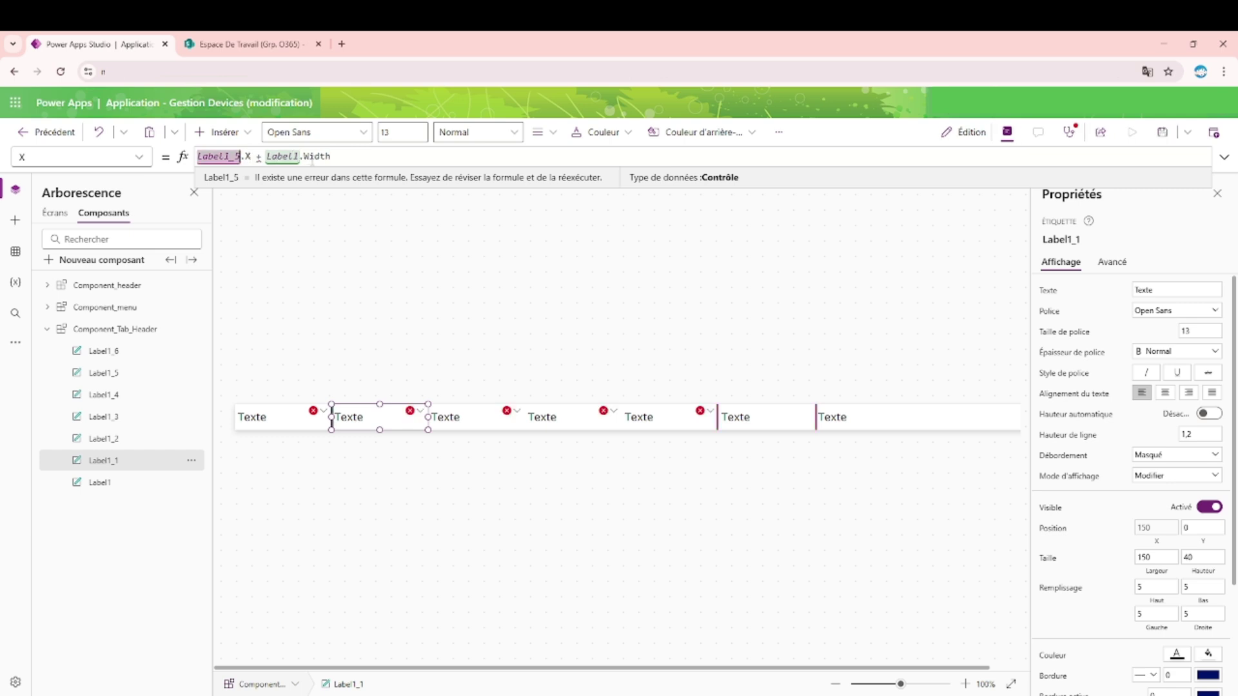
pyautogui.press('BackSpace')
pyautogui.press('BackSpace')
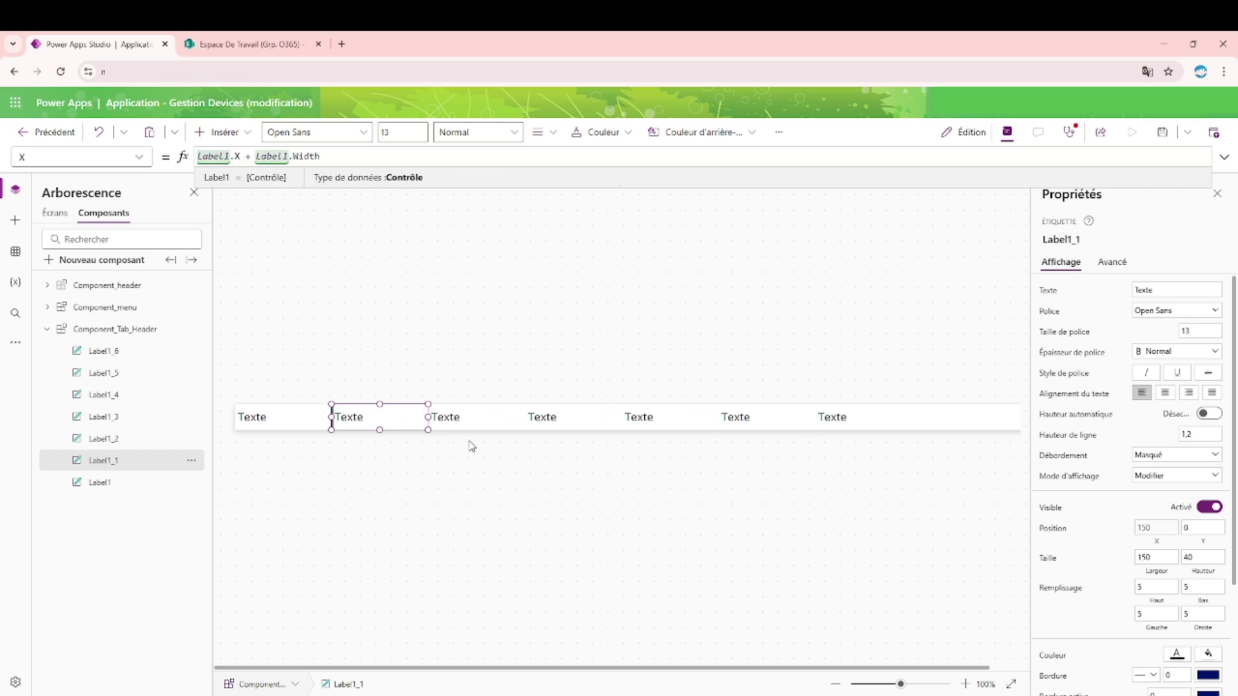
# Step: Check the X position formula of each heading label in the header component, from Label1 to Label1_6
pyautogui.click(135, 440)
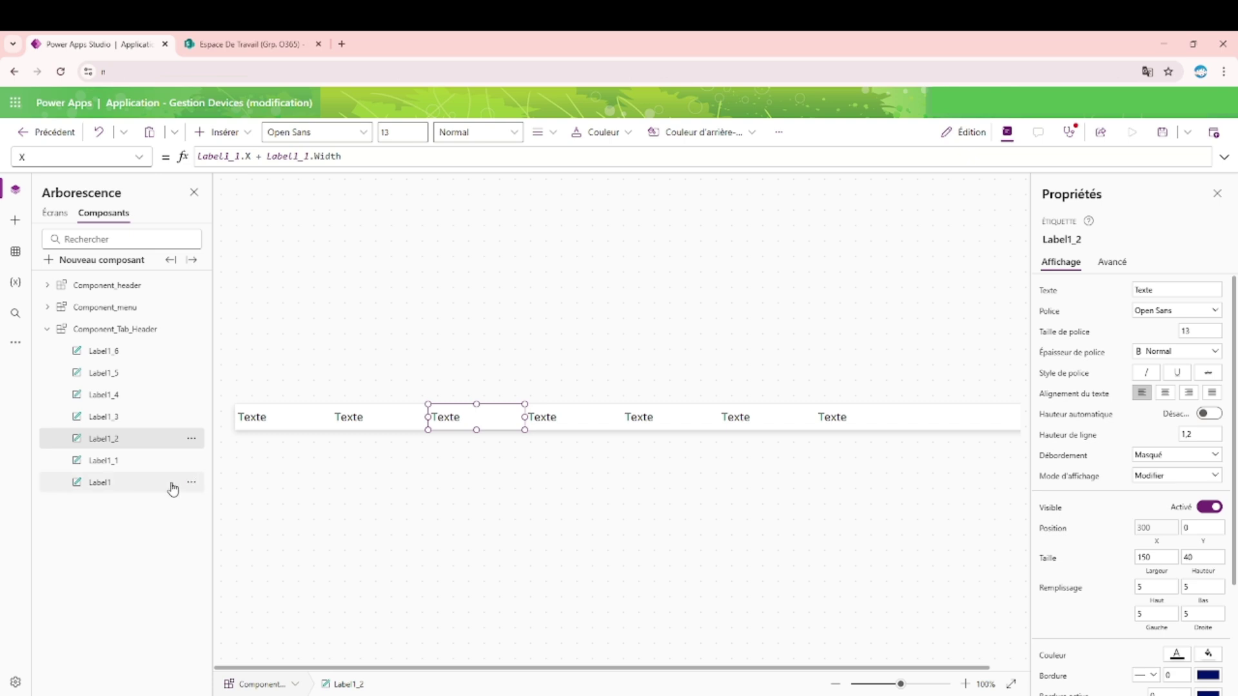
pyautogui.click(114, 485)
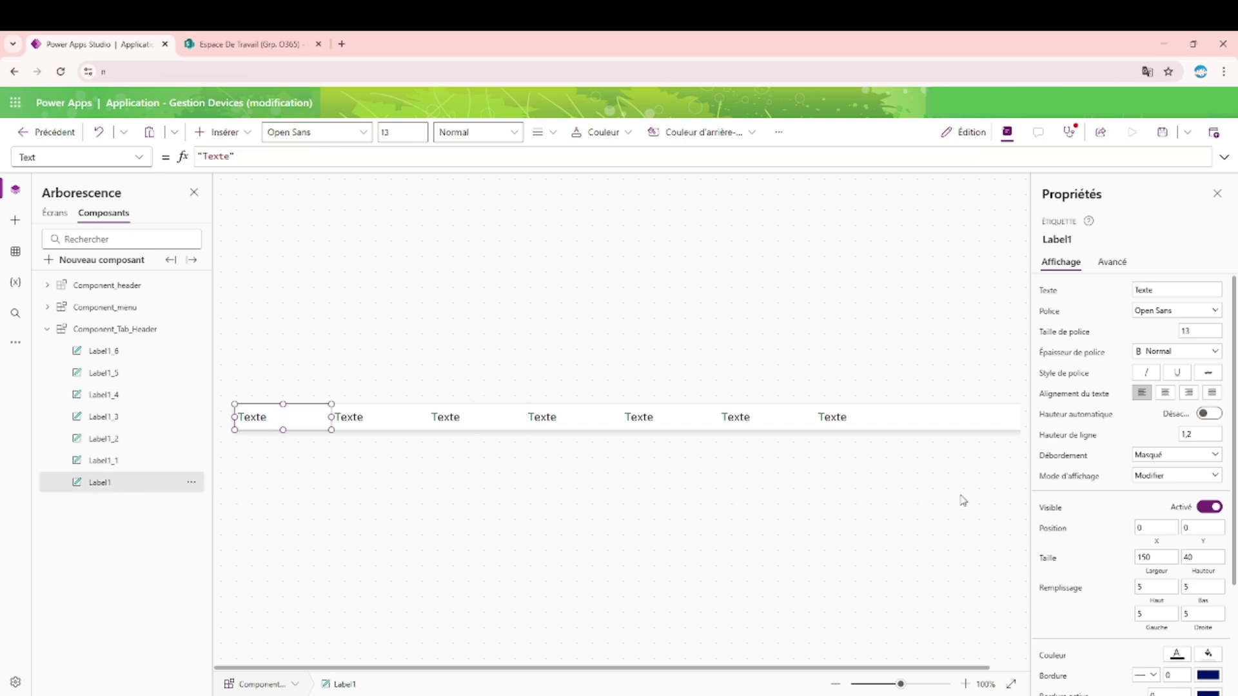
pyautogui.click(1137, 526)
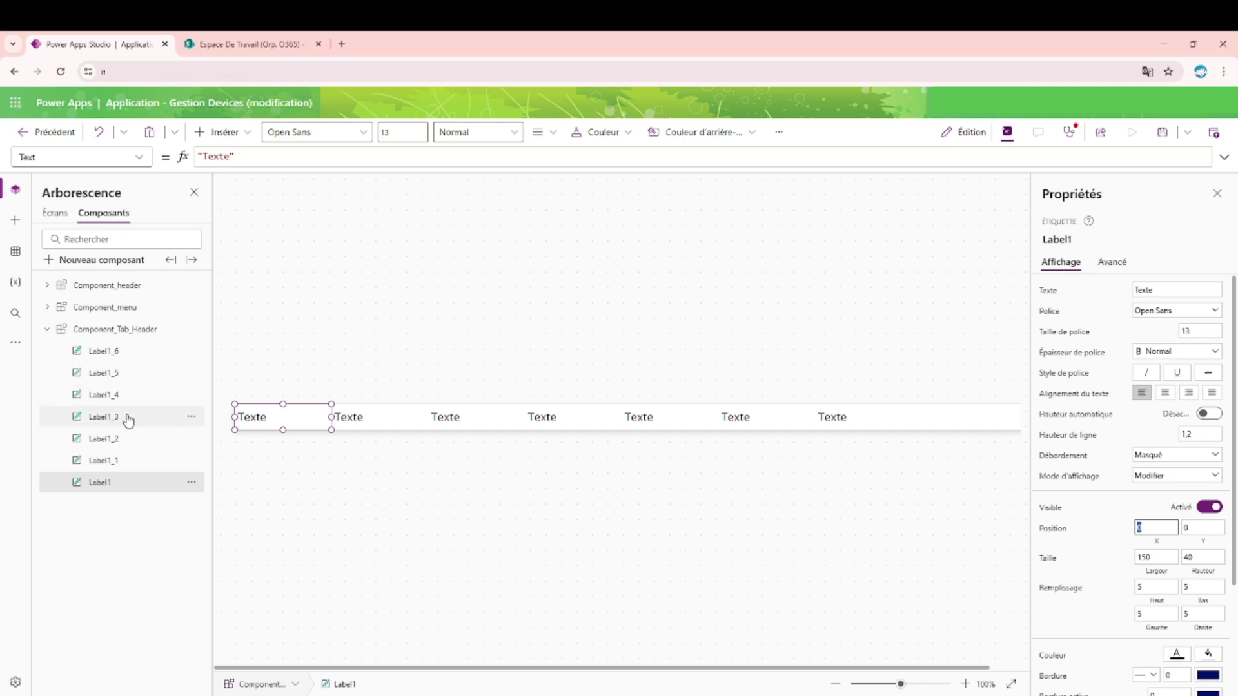
pyautogui.click(116, 462)
pyautogui.click(117, 441)
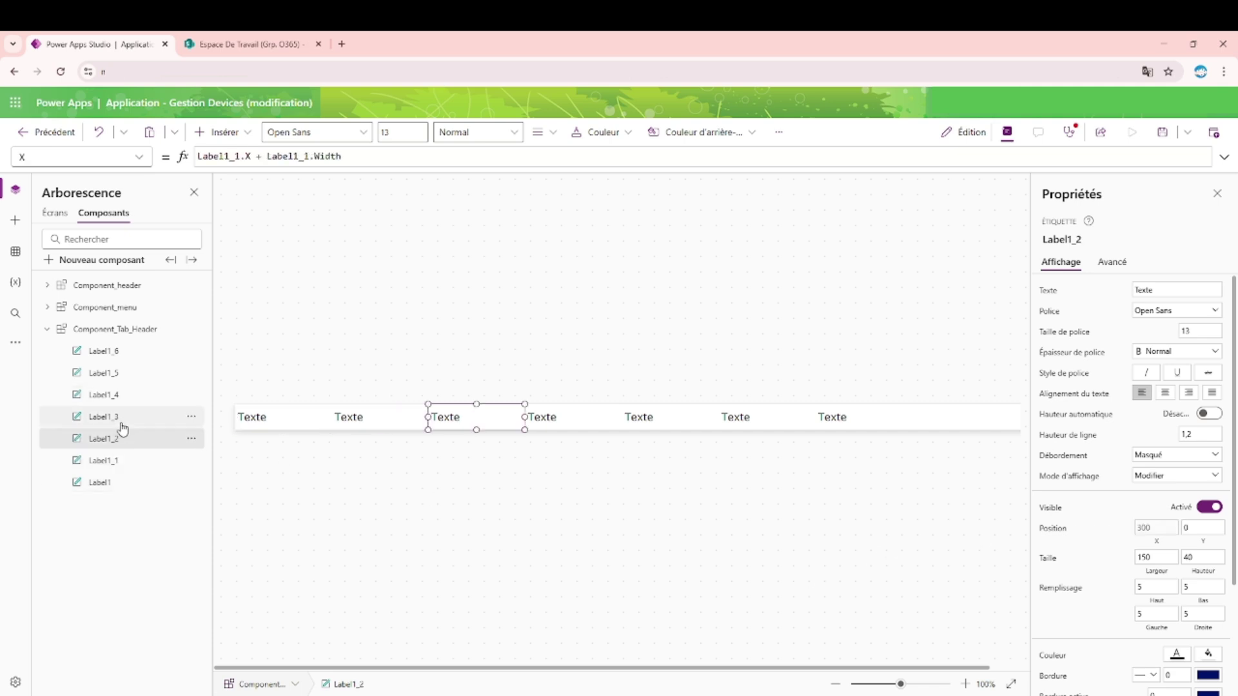
pyautogui.click(119, 418)
pyautogui.click(127, 395)
pyautogui.click(125, 374)
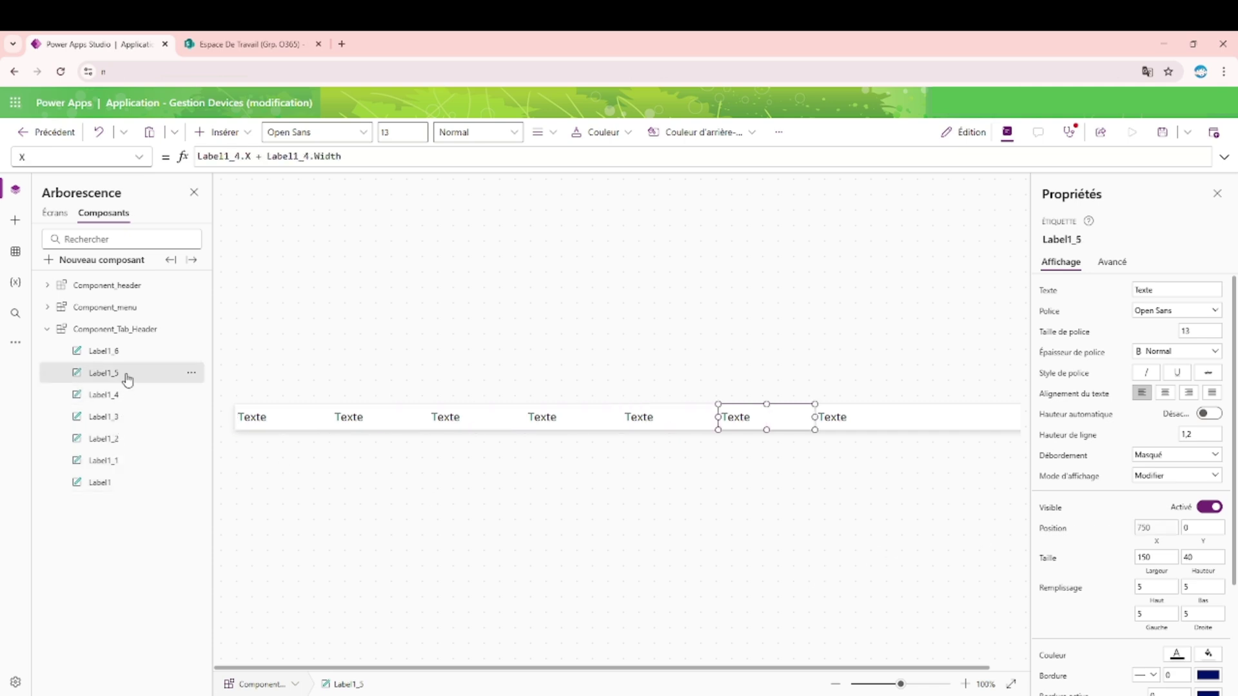
pyautogui.click(126, 354)
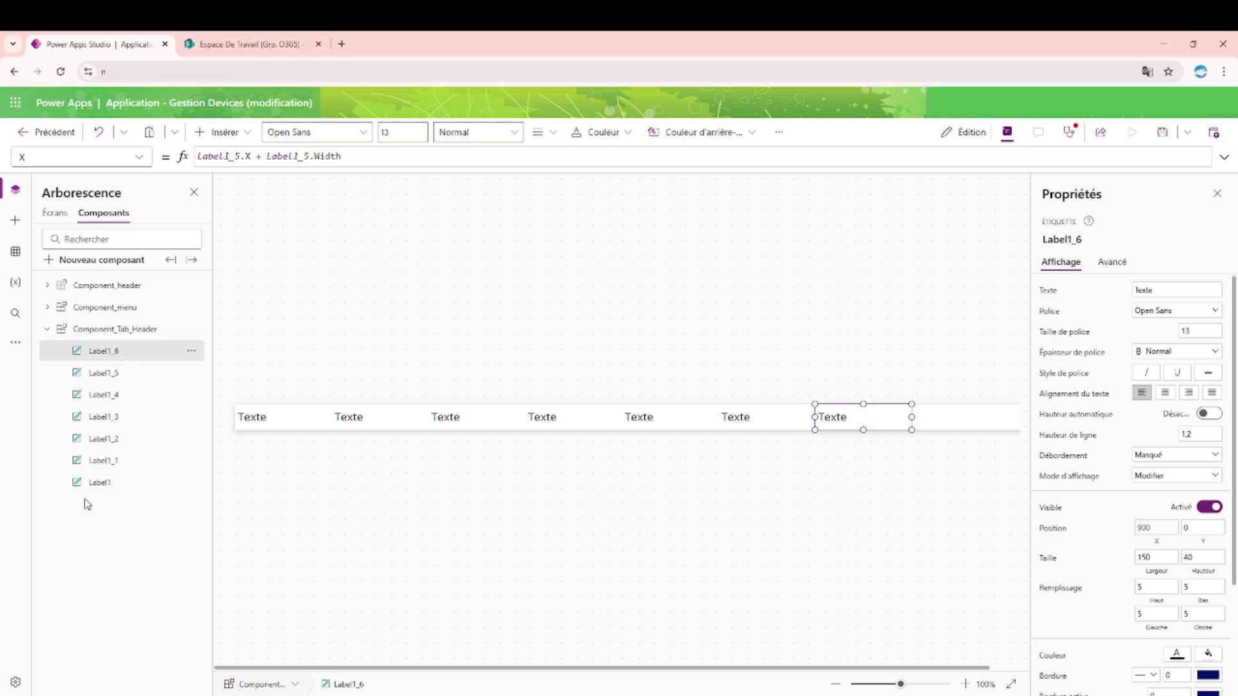
# Step: Set the text of the first heading label, Label1, to Statut and of the second, Label1_1, to Designation
pyautogui.click(100, 484)
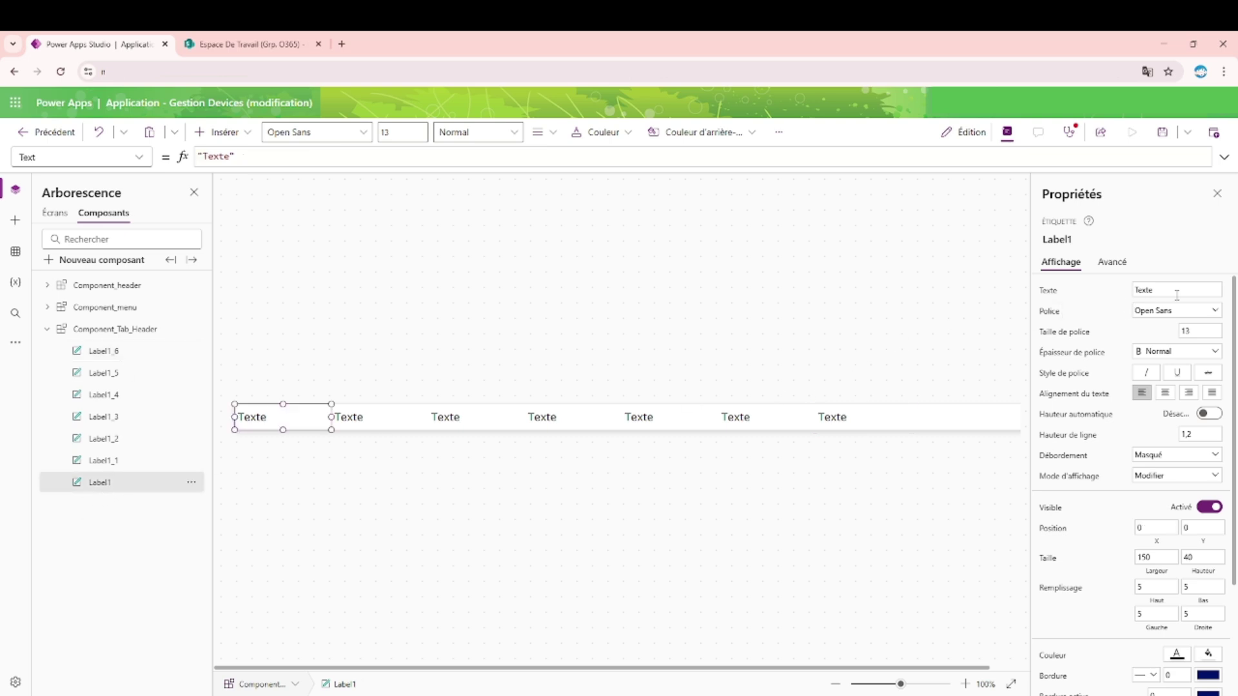
pyautogui.doubleClick(1143, 290)
pyautogui.write('Statut')
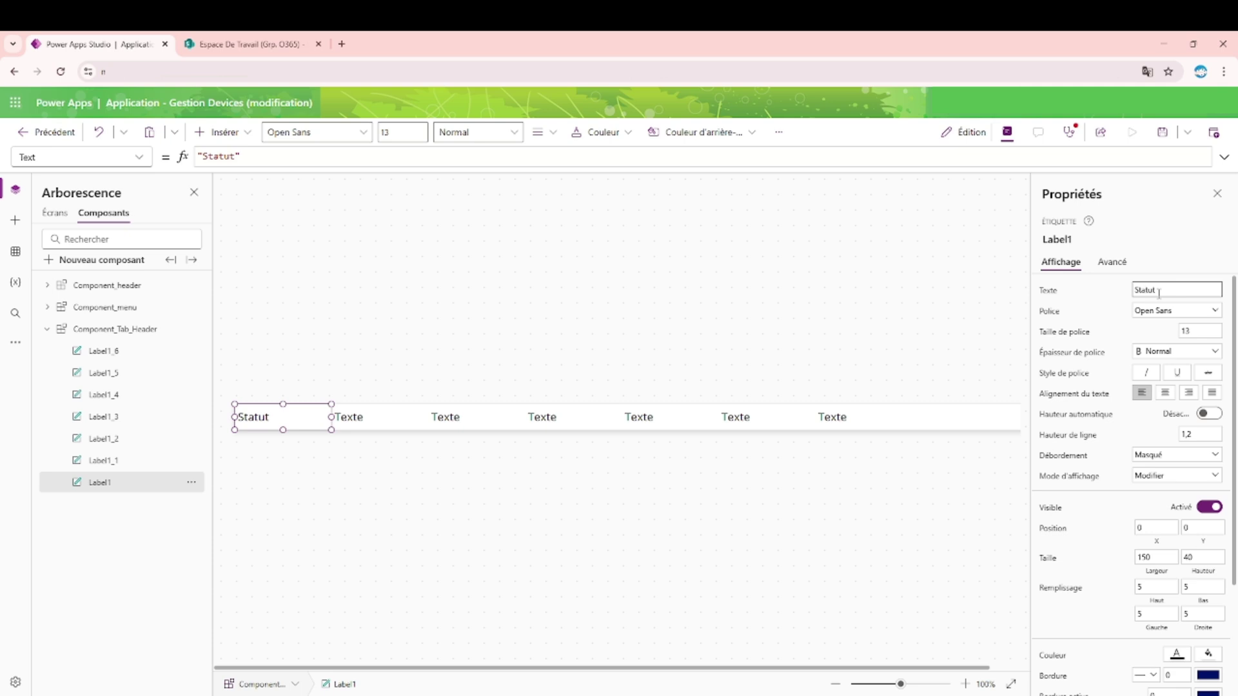
pyautogui.click(395, 424)
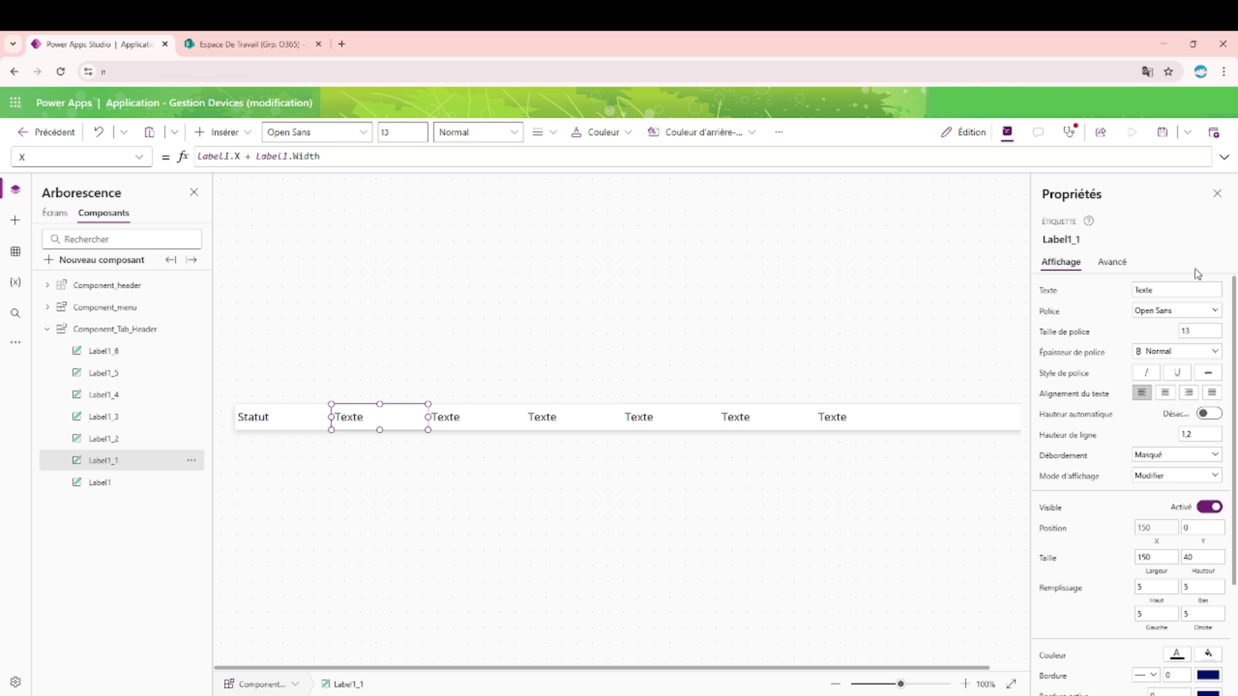
pyautogui.click(1168, 291)
pyautogui.write('Designation')
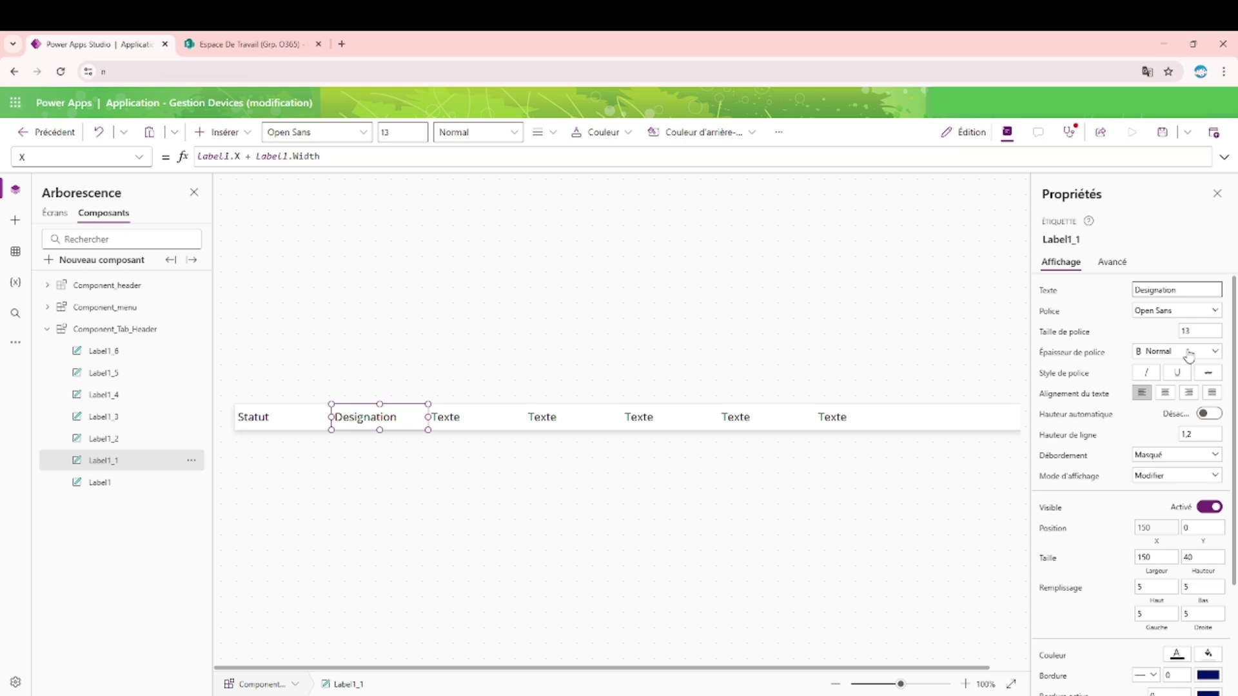
pyautogui.click(436, 413)
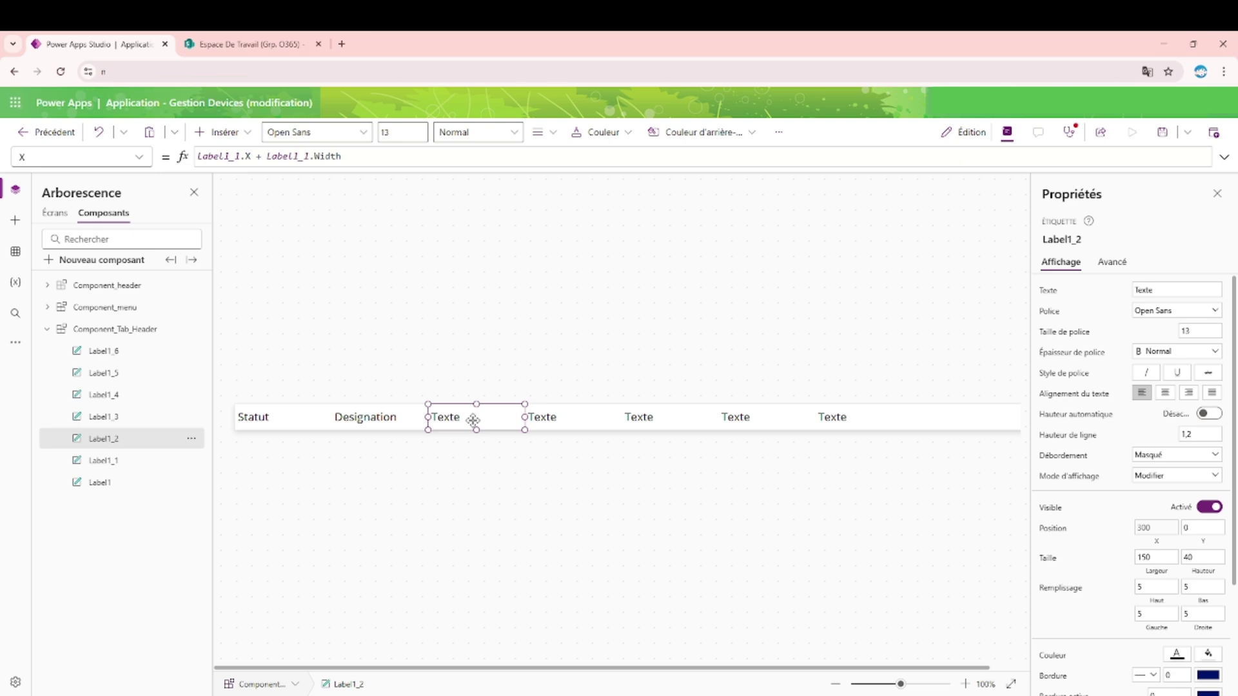
# Step: Switch to the GestionDevices_Devices list in SharePoint and open its list settings to review the Marque and Model lookup columns
pyautogui.click(252, 43)
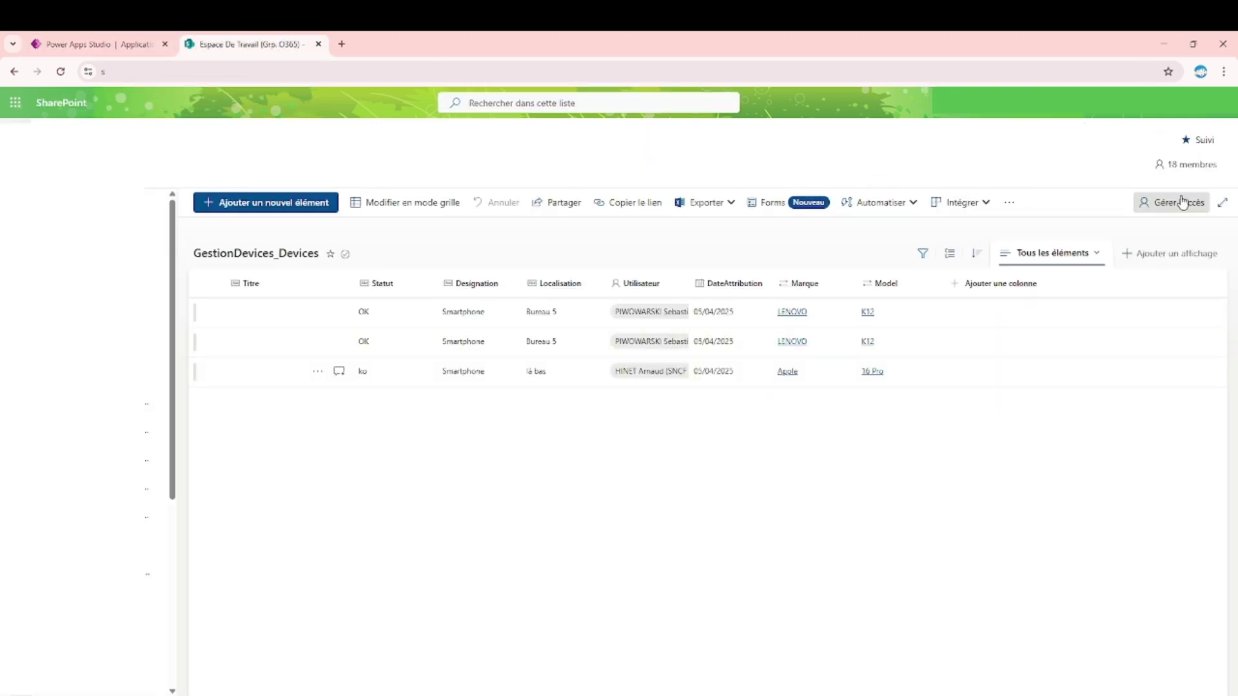
pyautogui.click(1166, 129)
pyautogui.click(1116, 227)
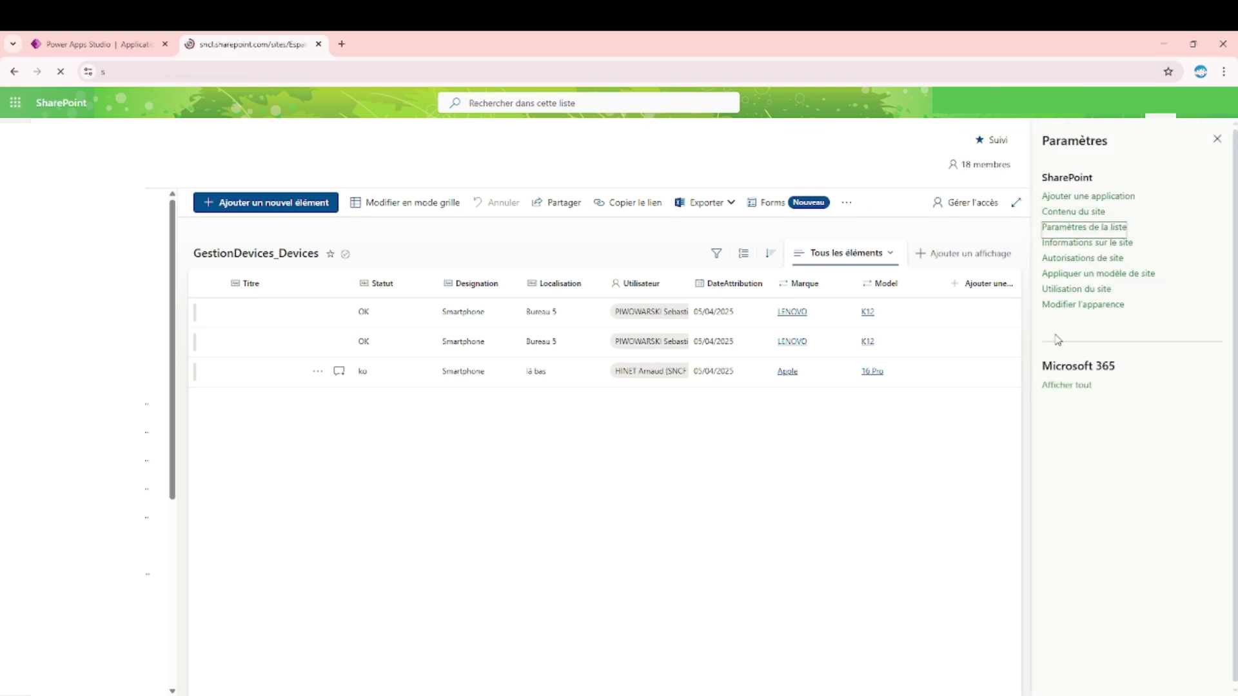
pyautogui.scroll(-2, 592, 354)
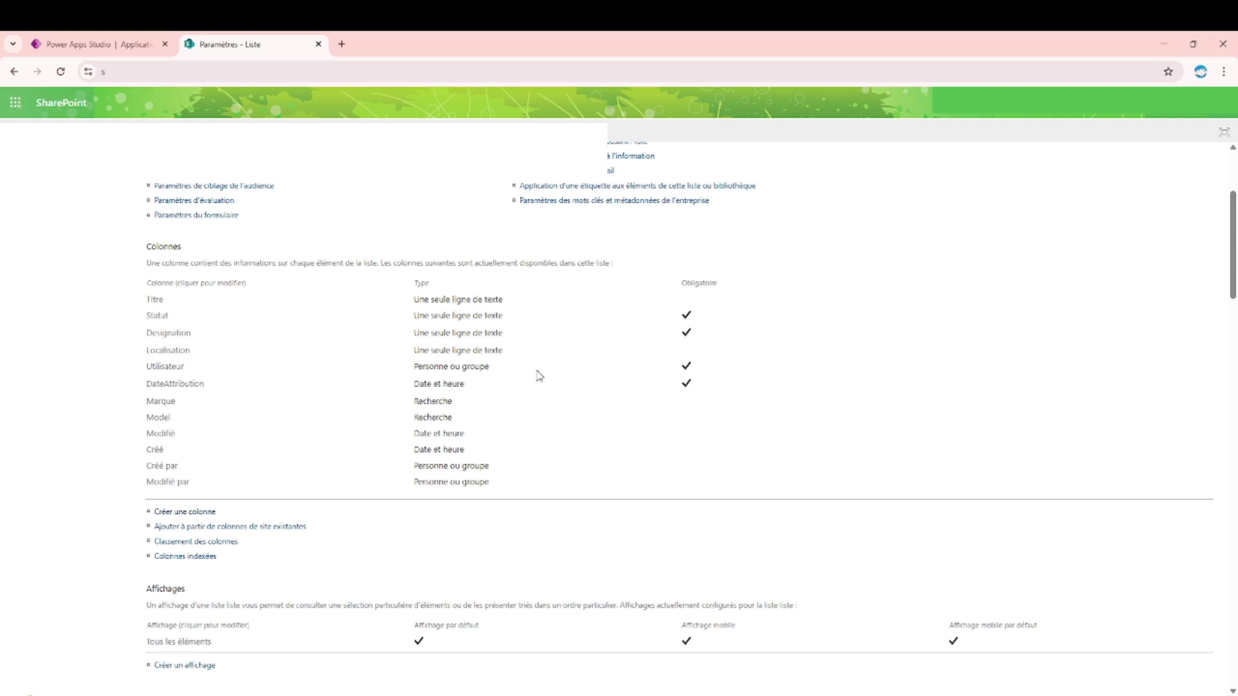
pyautogui.moveTo(463, 421); pyautogui.dragTo(413, 400)
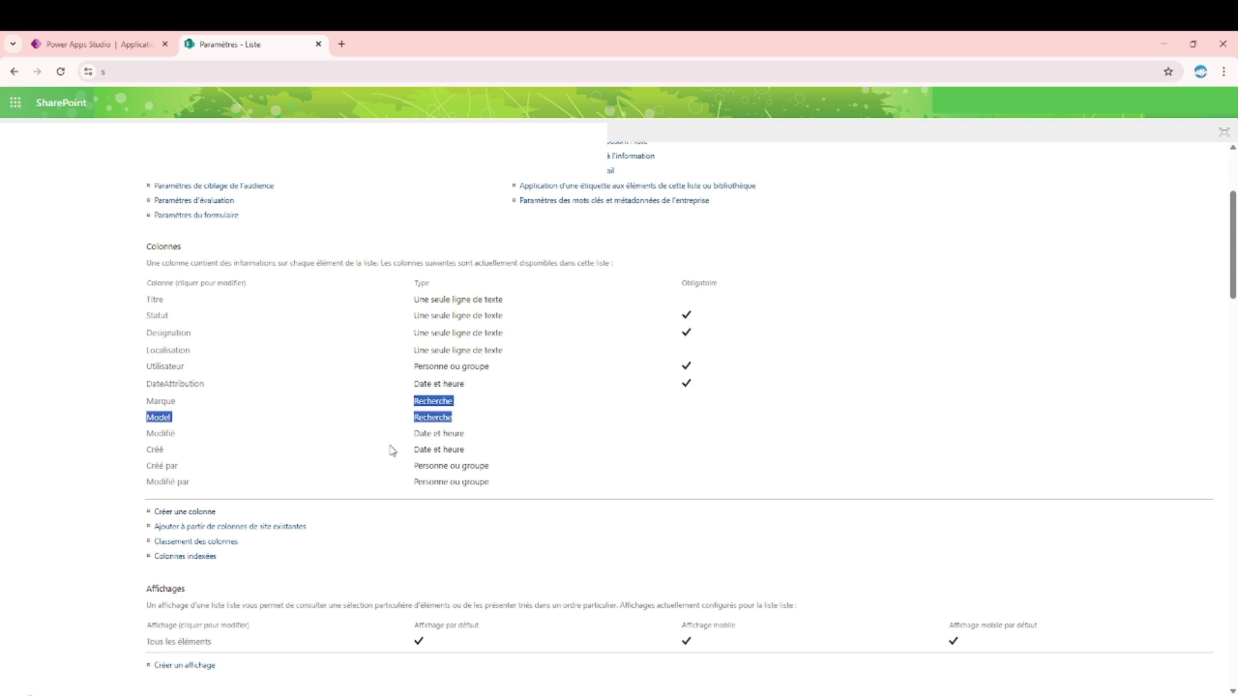
pyautogui.click(249, 430)
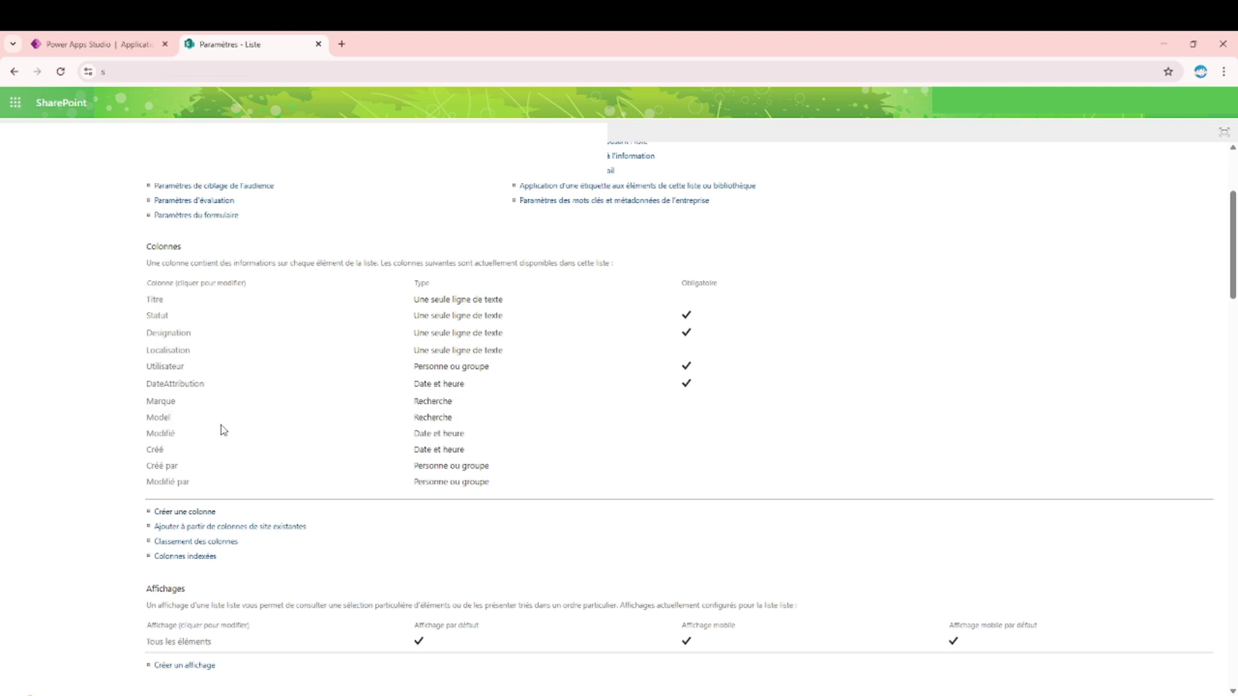
# Step: Add the type field as an additional column of the Model lookup column, save the change and return to the list
pyautogui.click(167, 420)
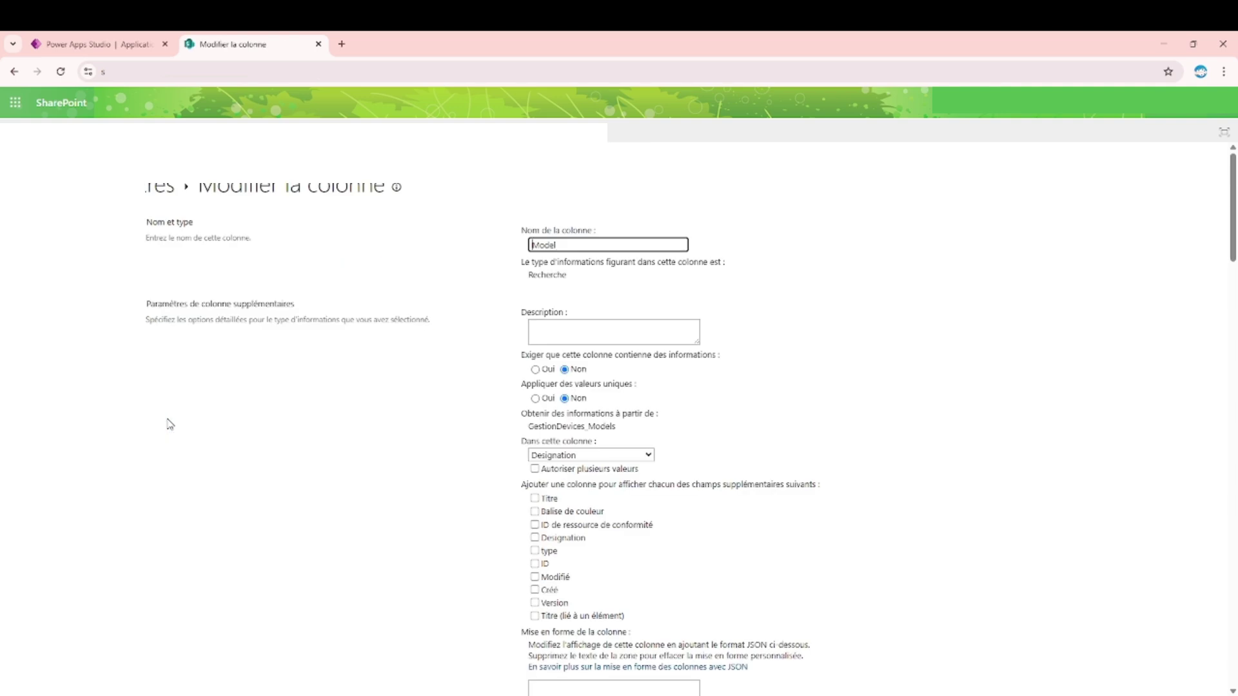
pyautogui.scroll(-1, 640, 374)
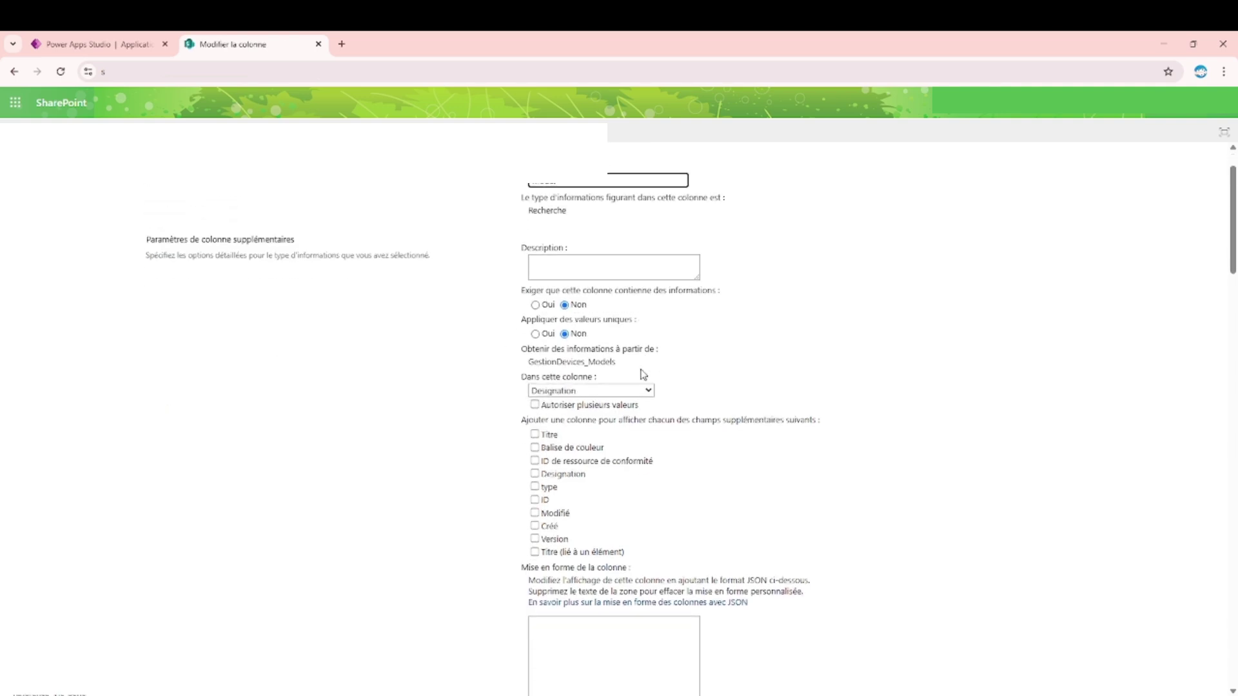
pyautogui.scroll(-2, 630, 417)
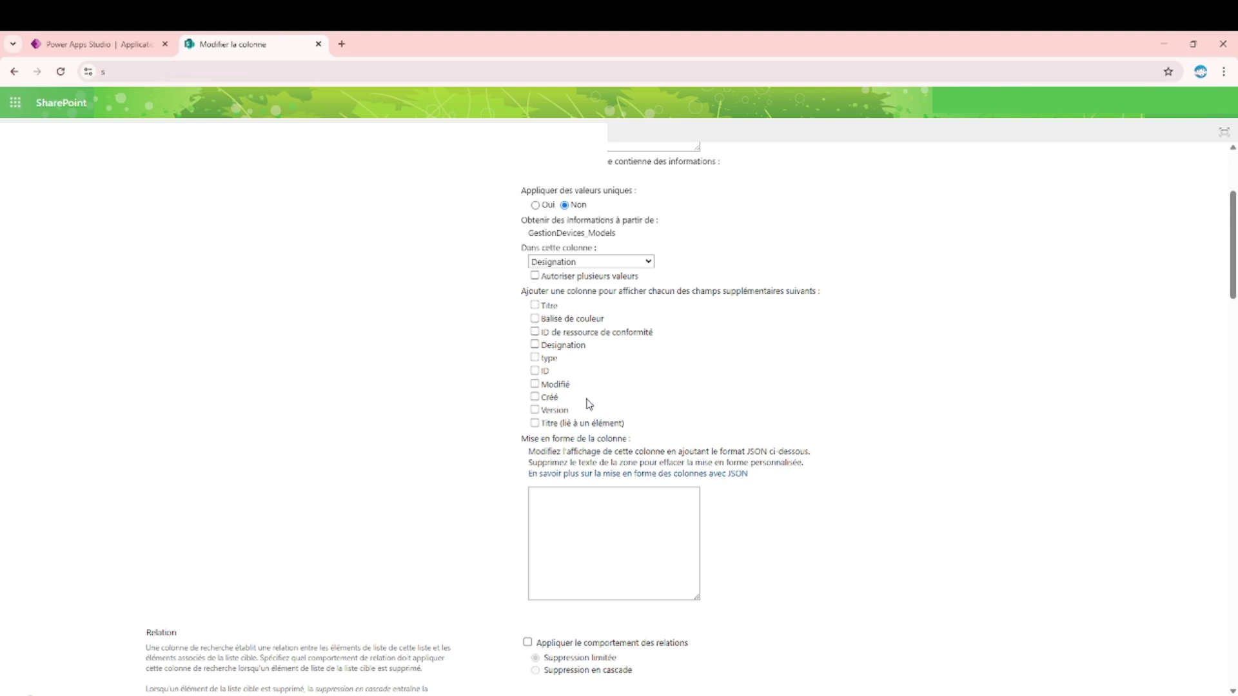
pyautogui.scroll(2, 606, 420)
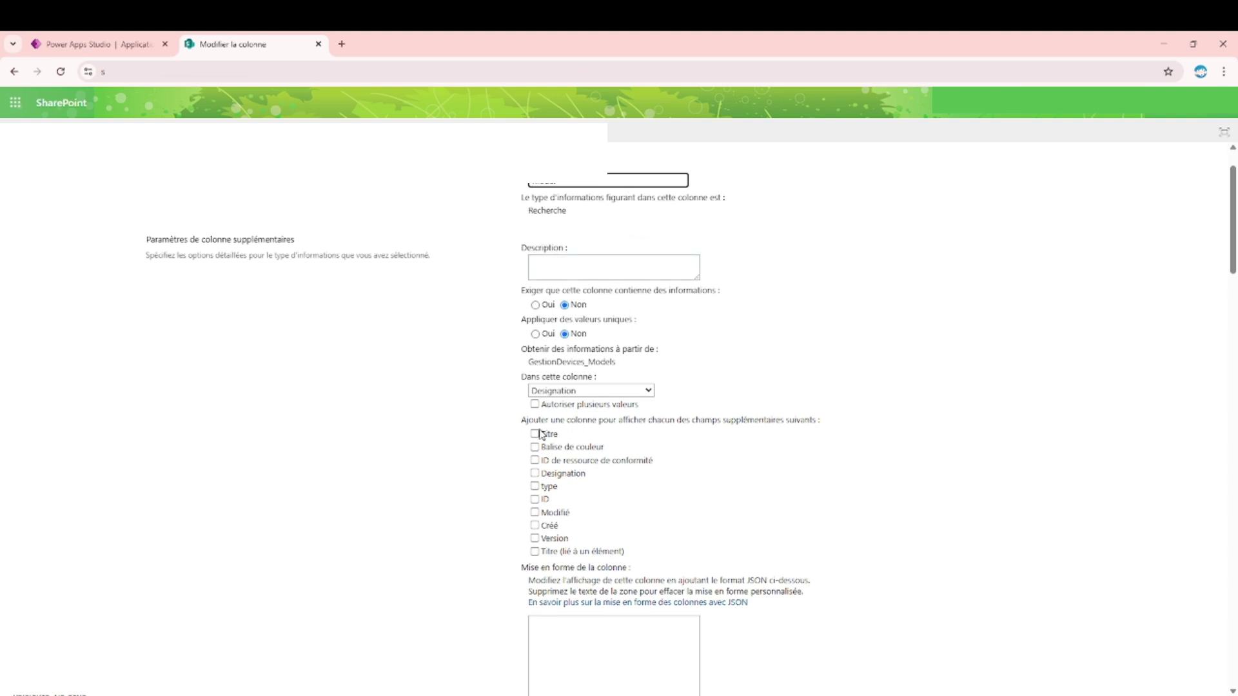
pyautogui.click(535, 487)
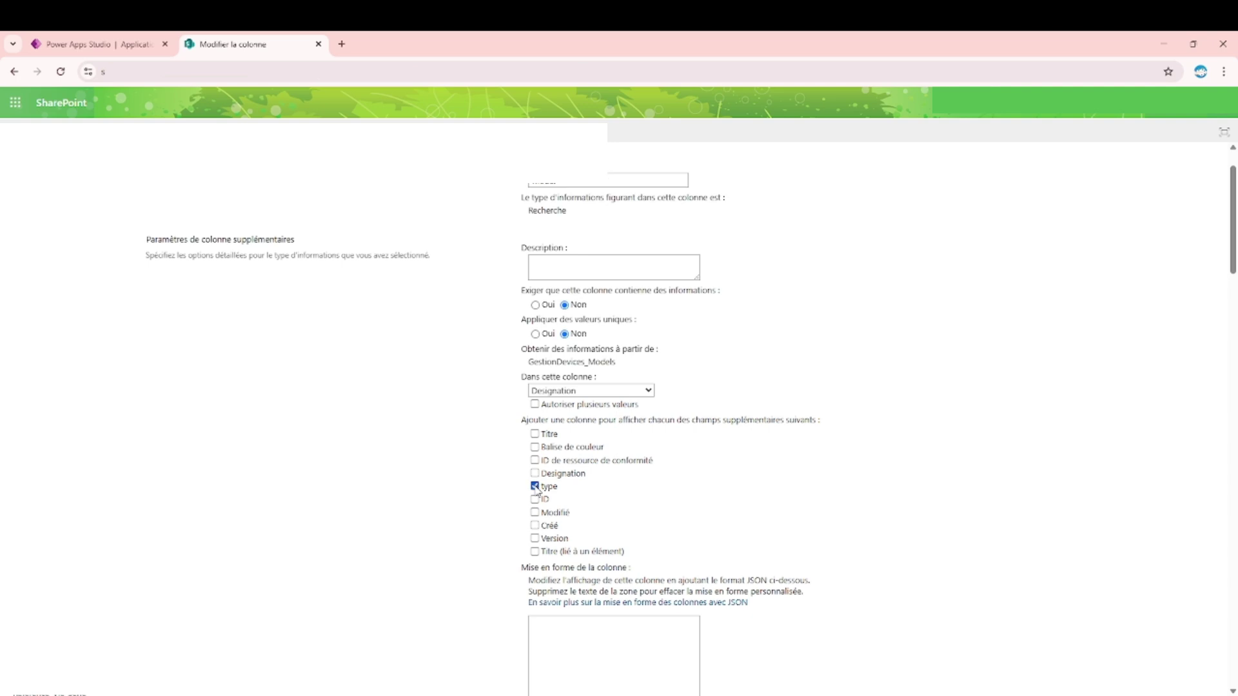
pyautogui.scroll(-2, 774, 476)
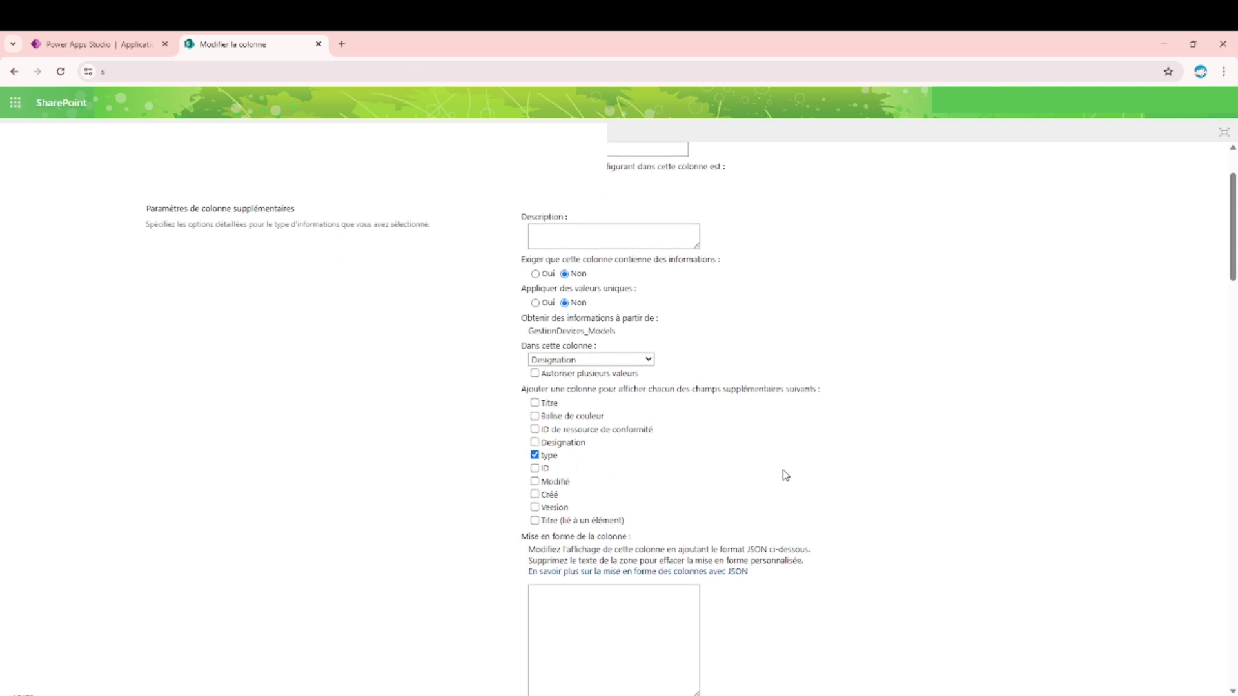
pyautogui.scroll(-4, 1026, 648)
pyautogui.click(1140, 507)
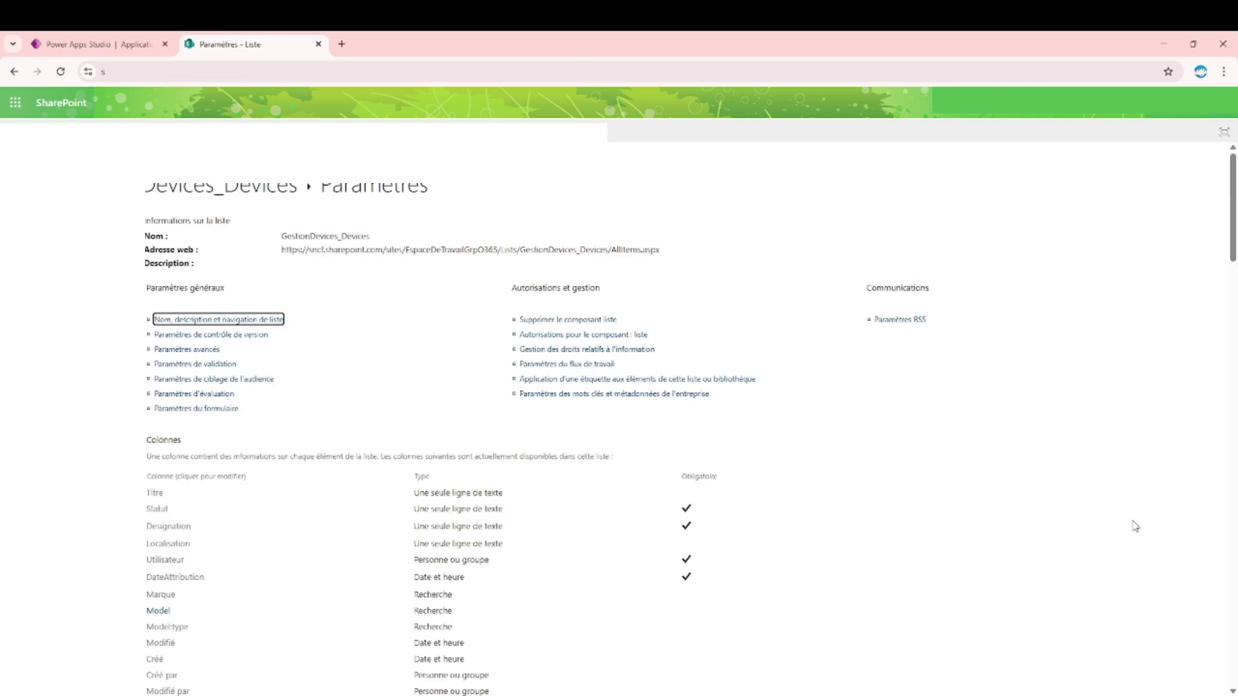
pyautogui.click(238, 194)
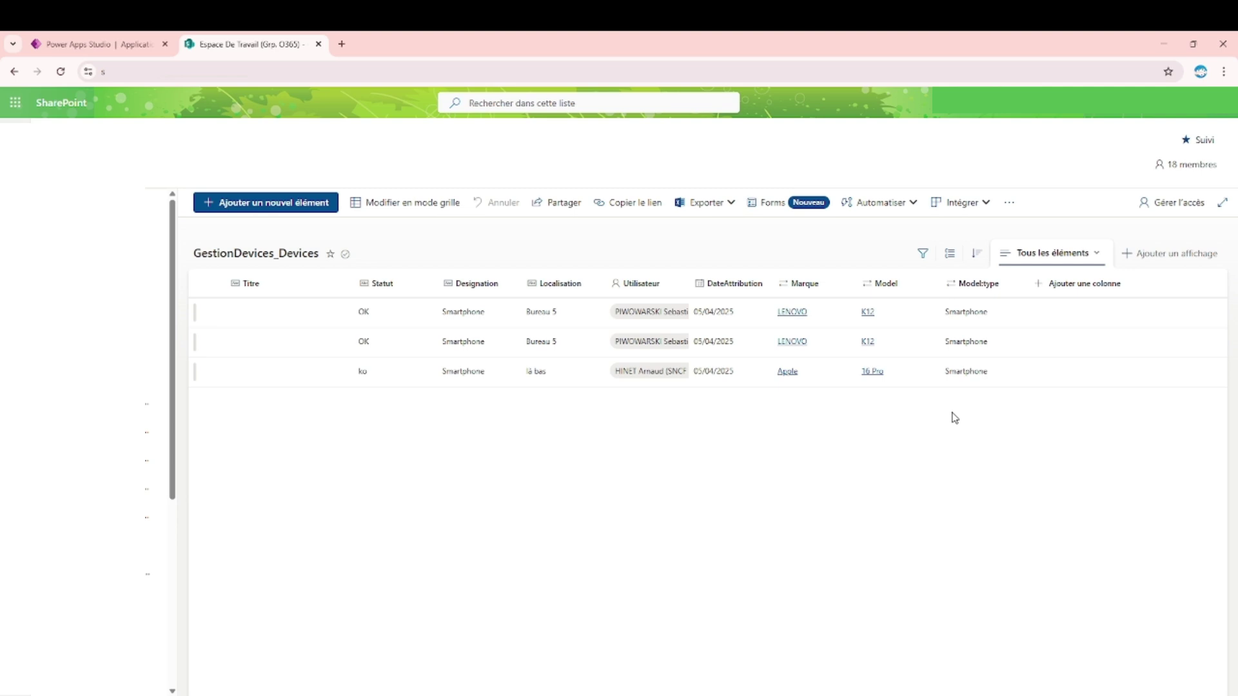
# Step: Switch to Power Apps Studio, refresh the last SharePoint data source and return to the component tree
pyautogui.click(116, 52)
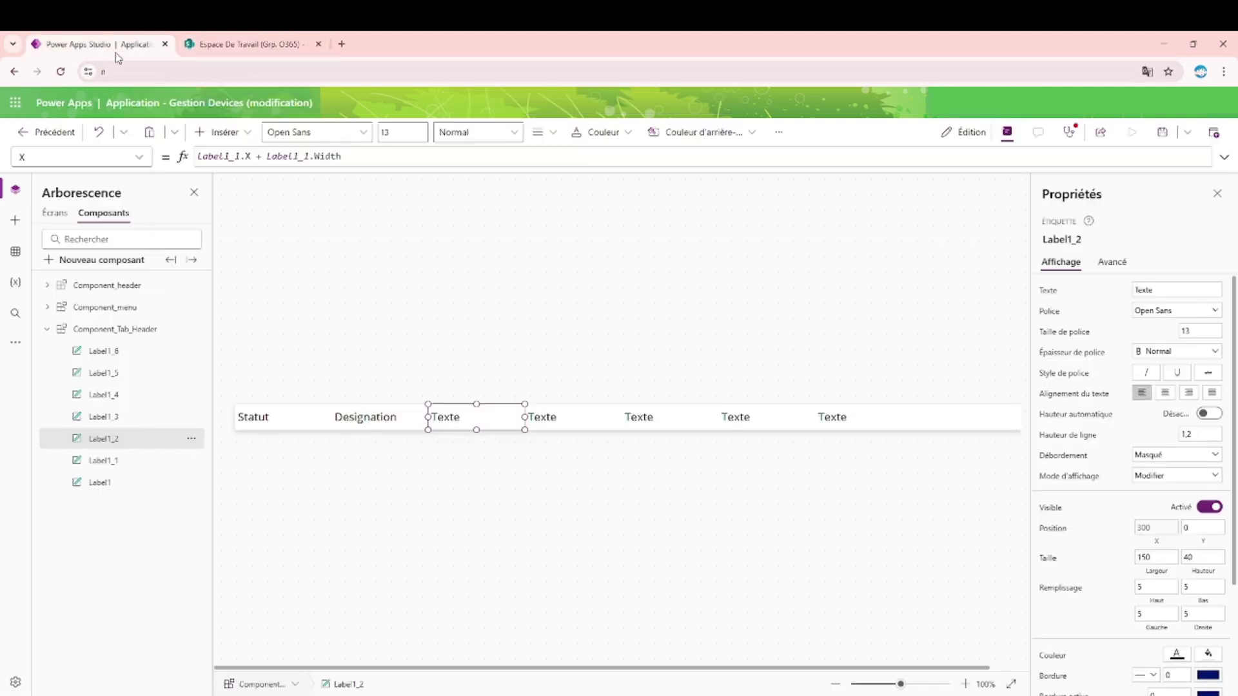
pyautogui.click(15, 257)
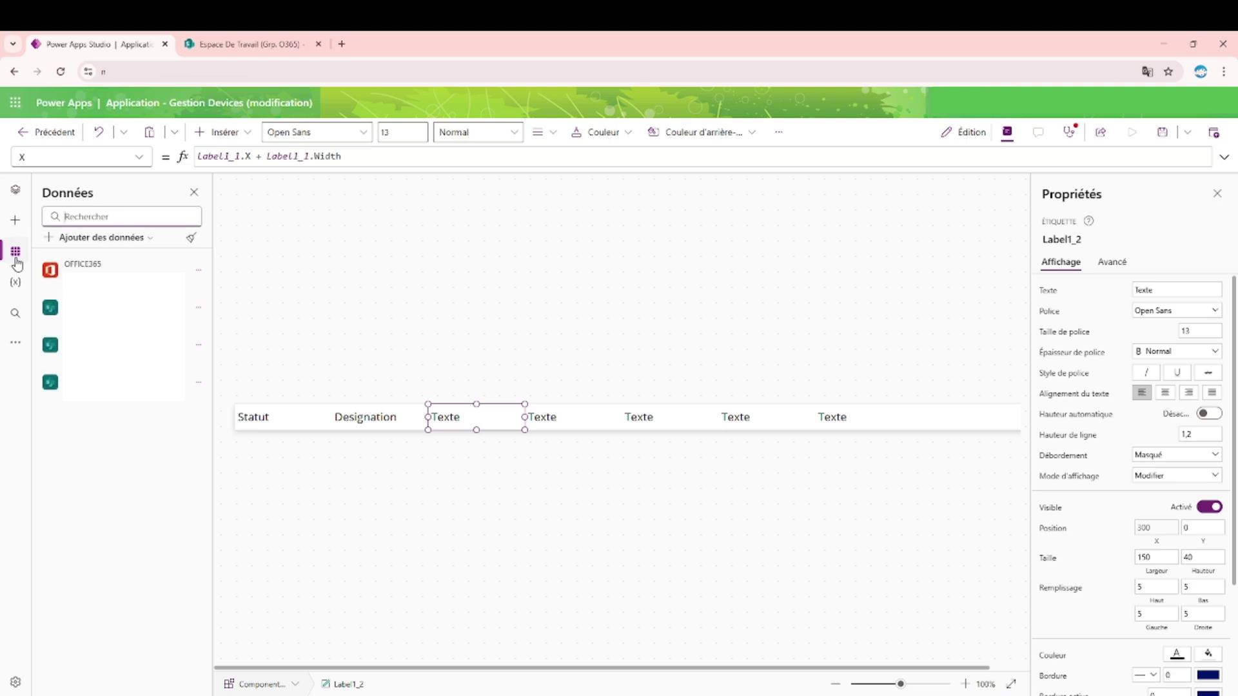
pyautogui.click(199, 385)
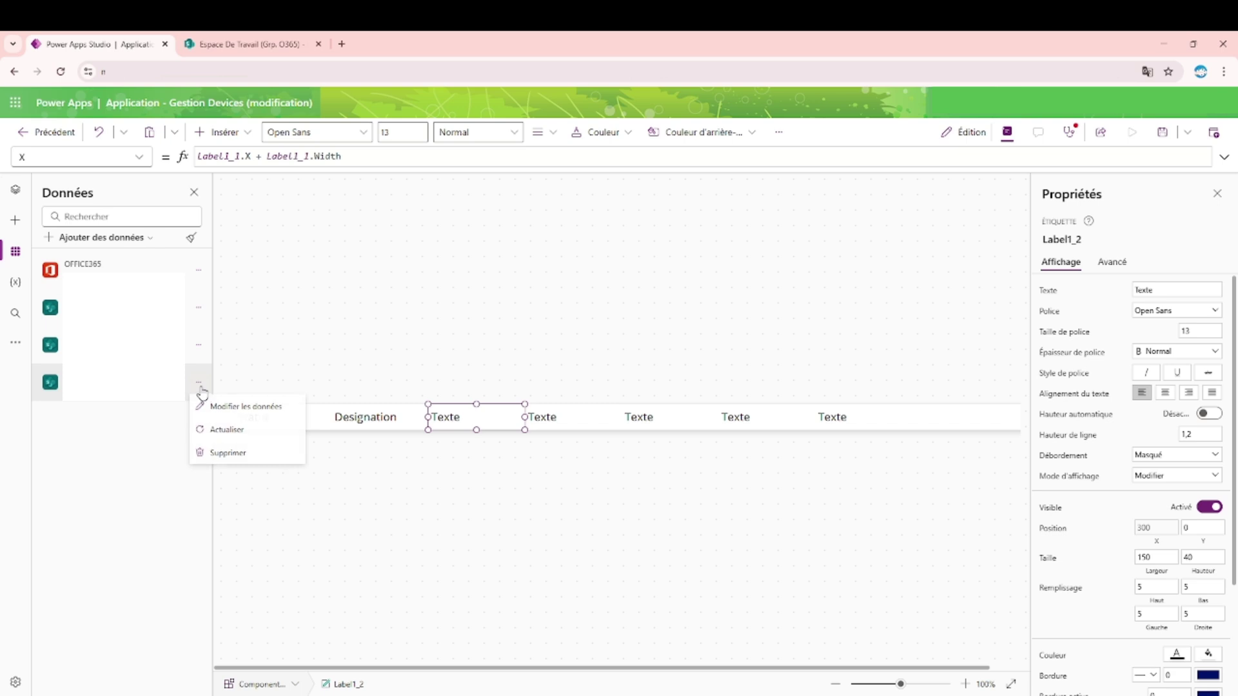
pyautogui.click(239, 430)
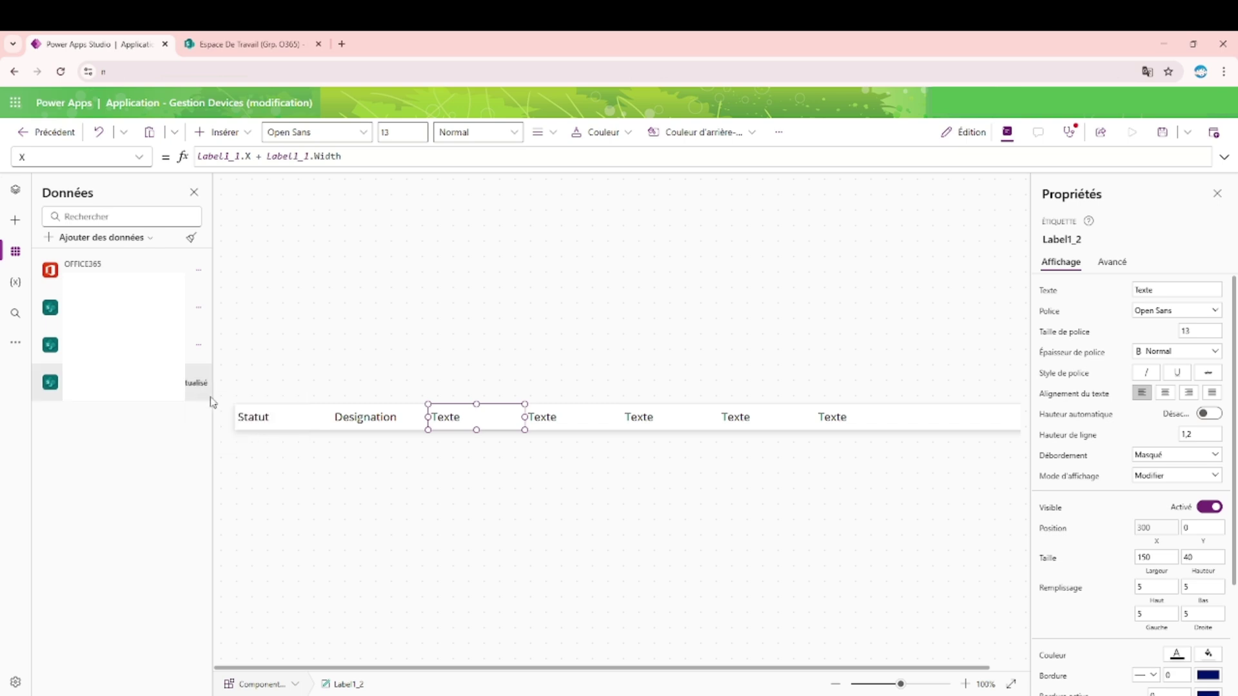
pyautogui.click(199, 384)
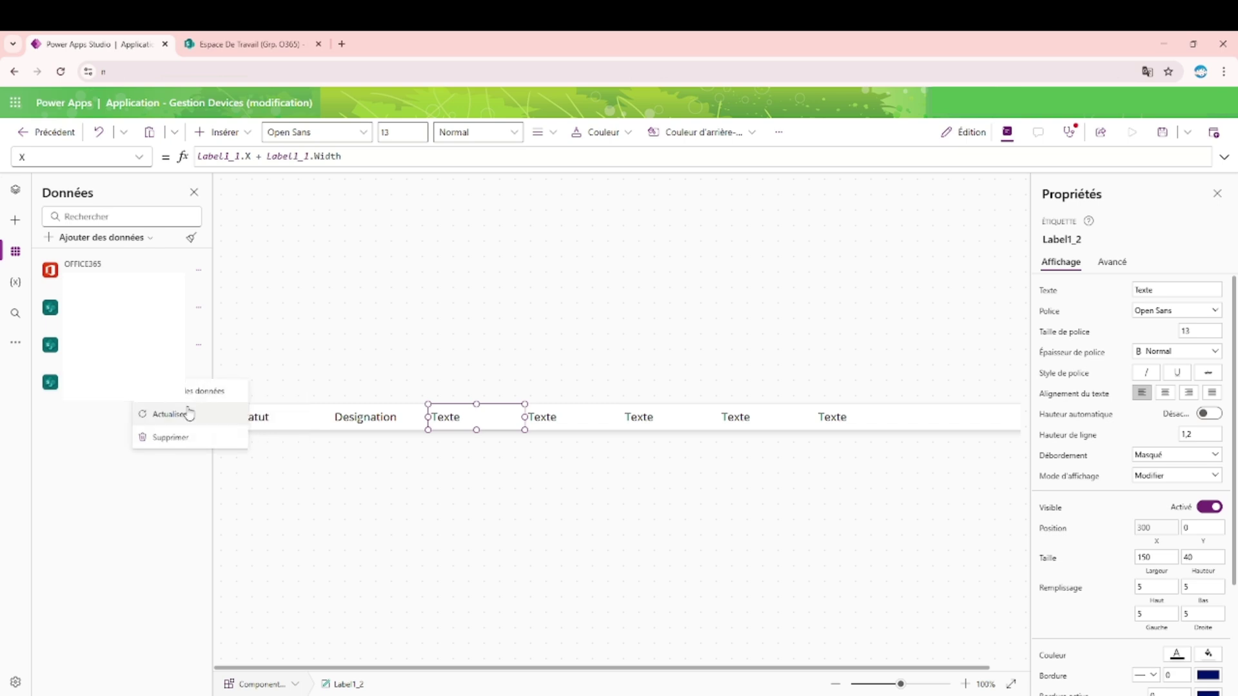
pyautogui.click(298, 334)
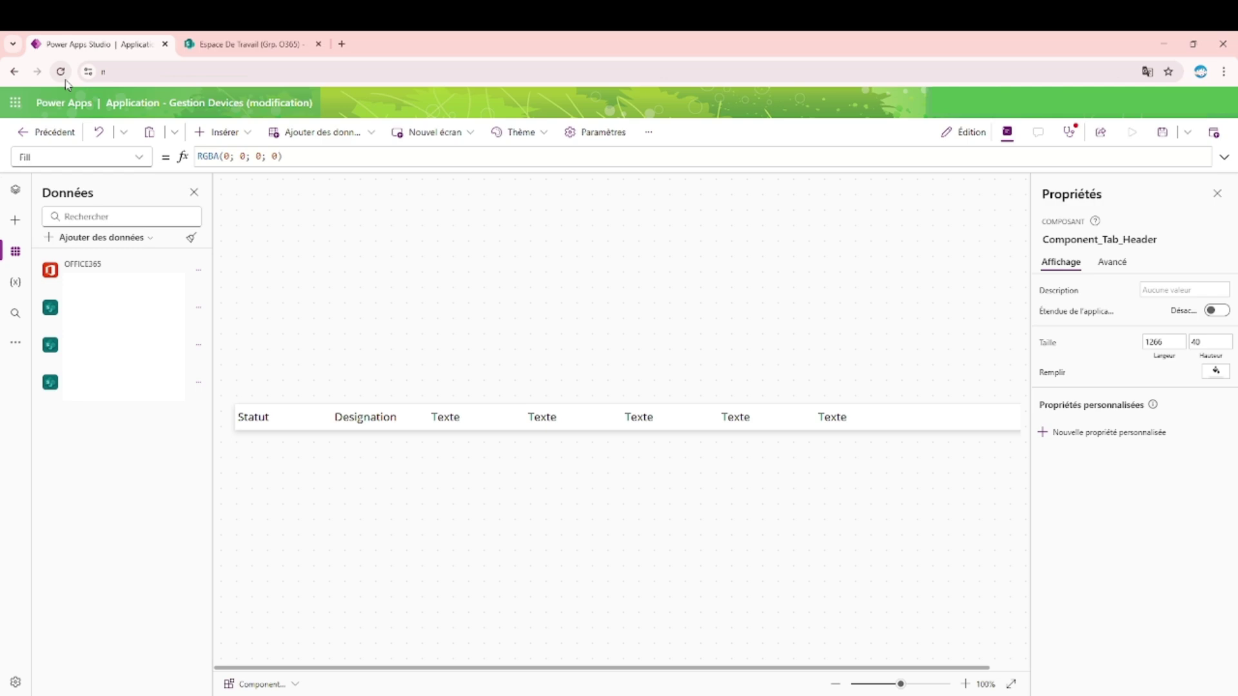
pyautogui.click(18, 191)
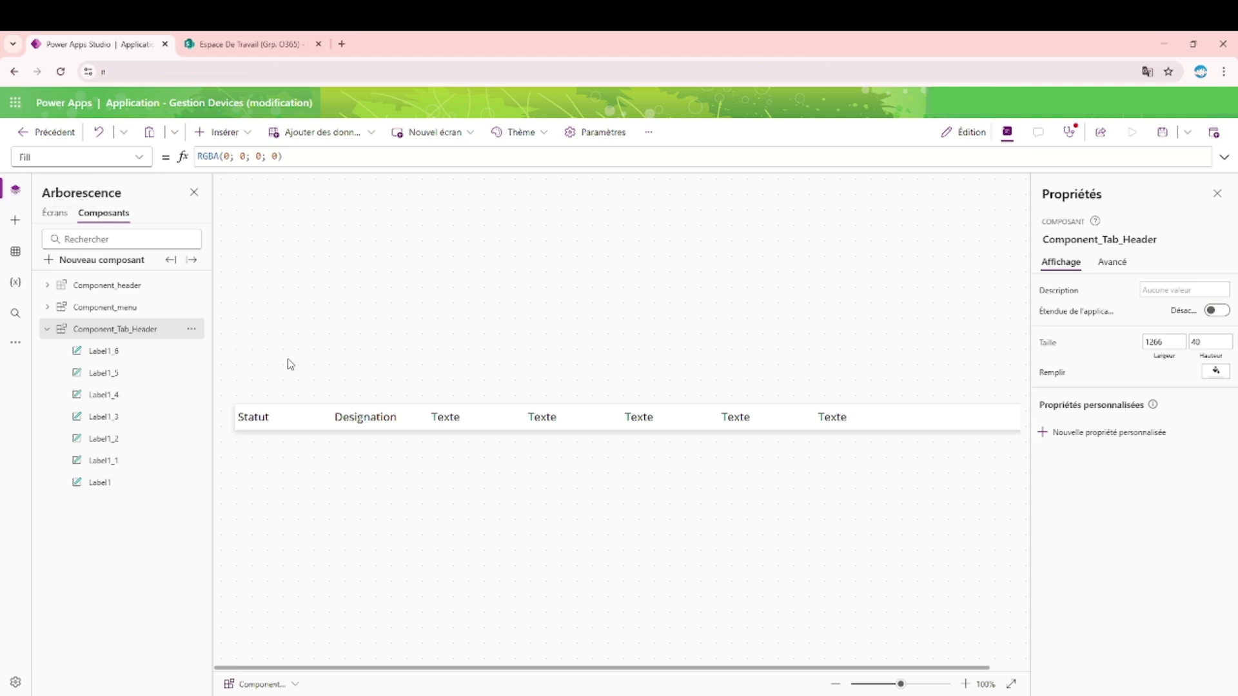
# Step: Set the text of the third heading label, Label1_2, to Marque and of the fourth, Label1_3, to Model
pyautogui.click(480, 416)
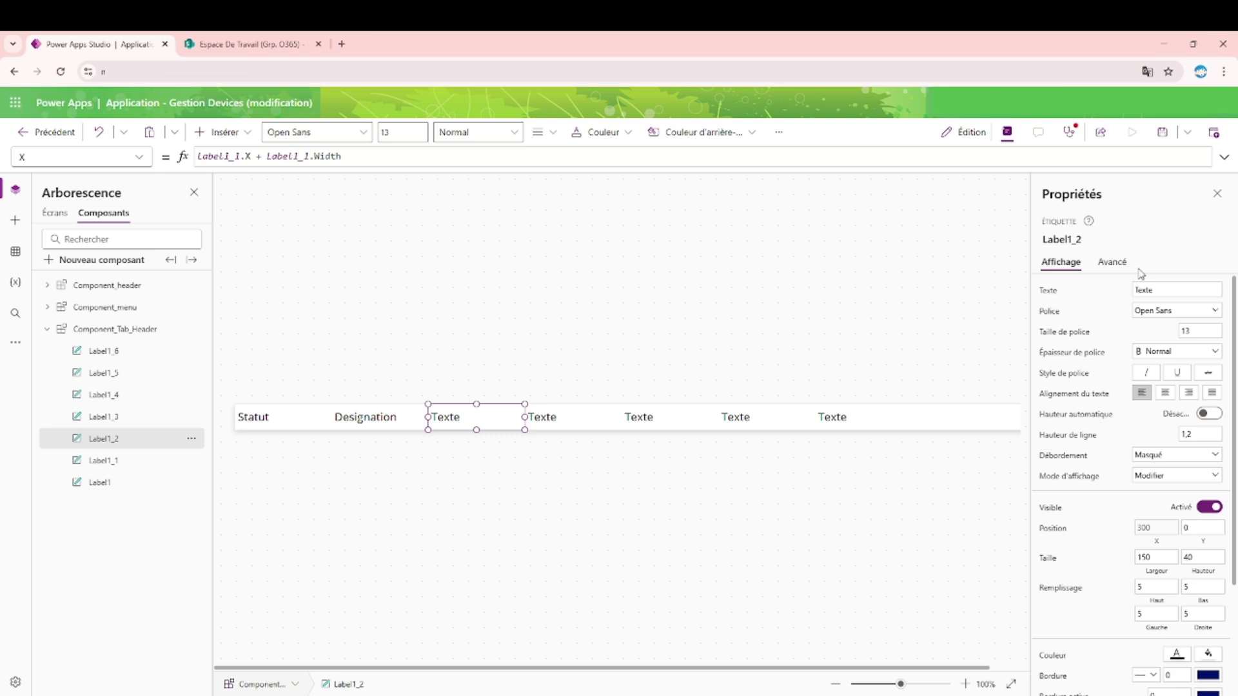
pyautogui.click(1171, 292)
pyautogui.write('Marque')
pyautogui.click(556, 417)
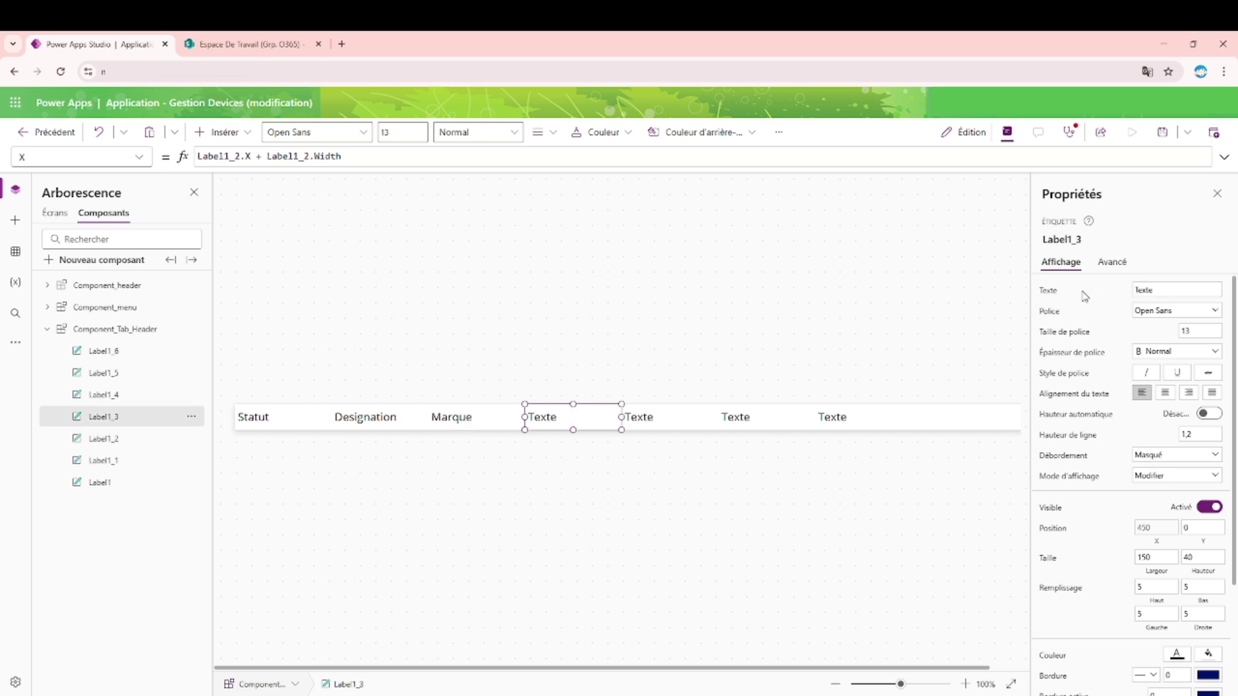
pyautogui.click(1171, 292)
pyautogui.write('Model')
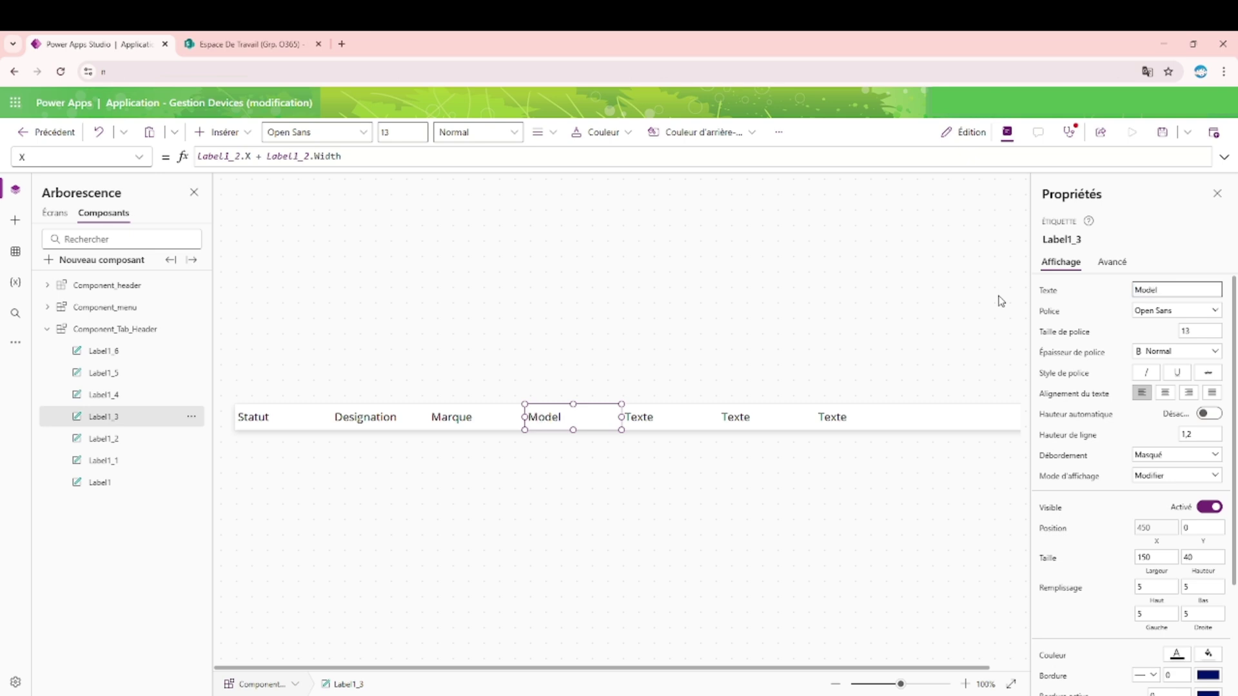
pyautogui.click(659, 413)
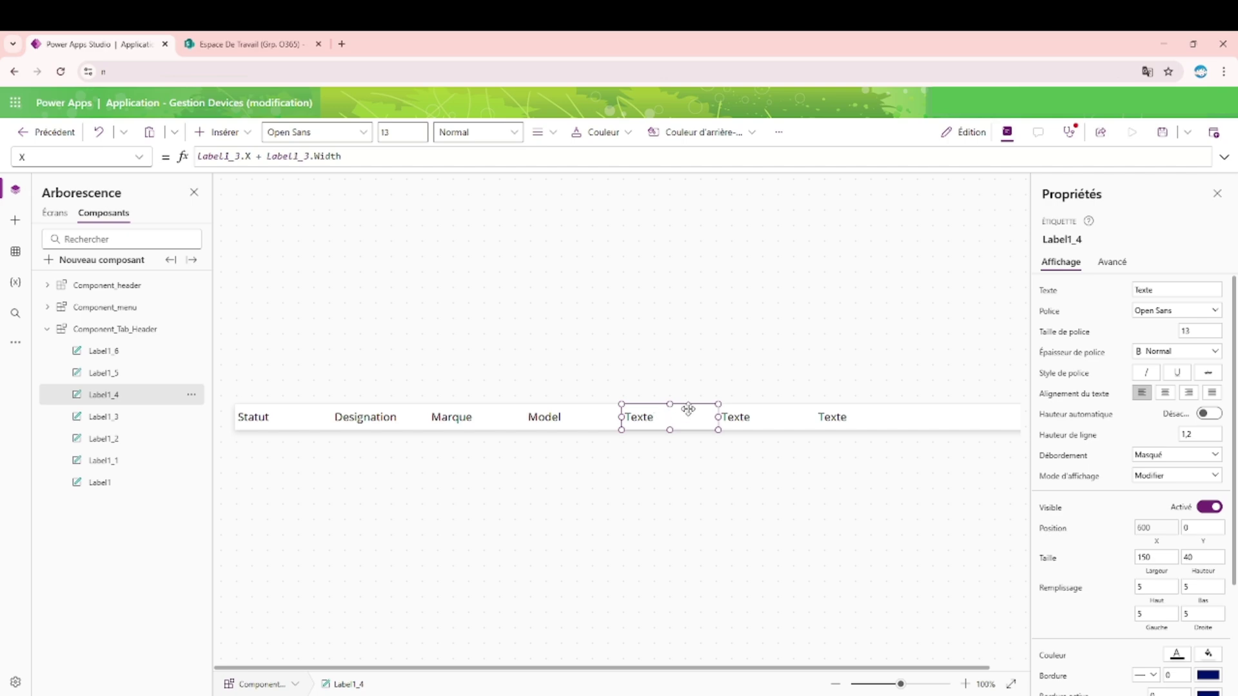
# Step: Set the text of the fifth heading label, Label1_4, to Utilisateur
pyautogui.doubleClick(1180, 291)
pyautogui.write('Utilisa')
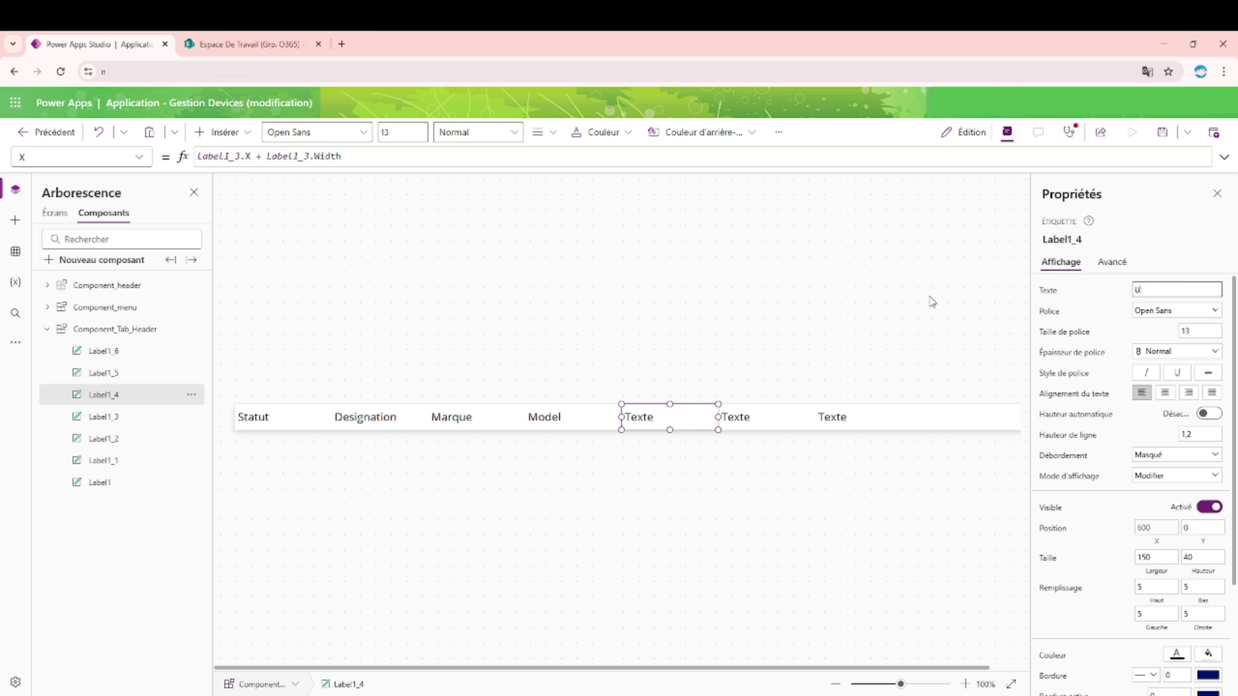
pyautogui.press('Tab')
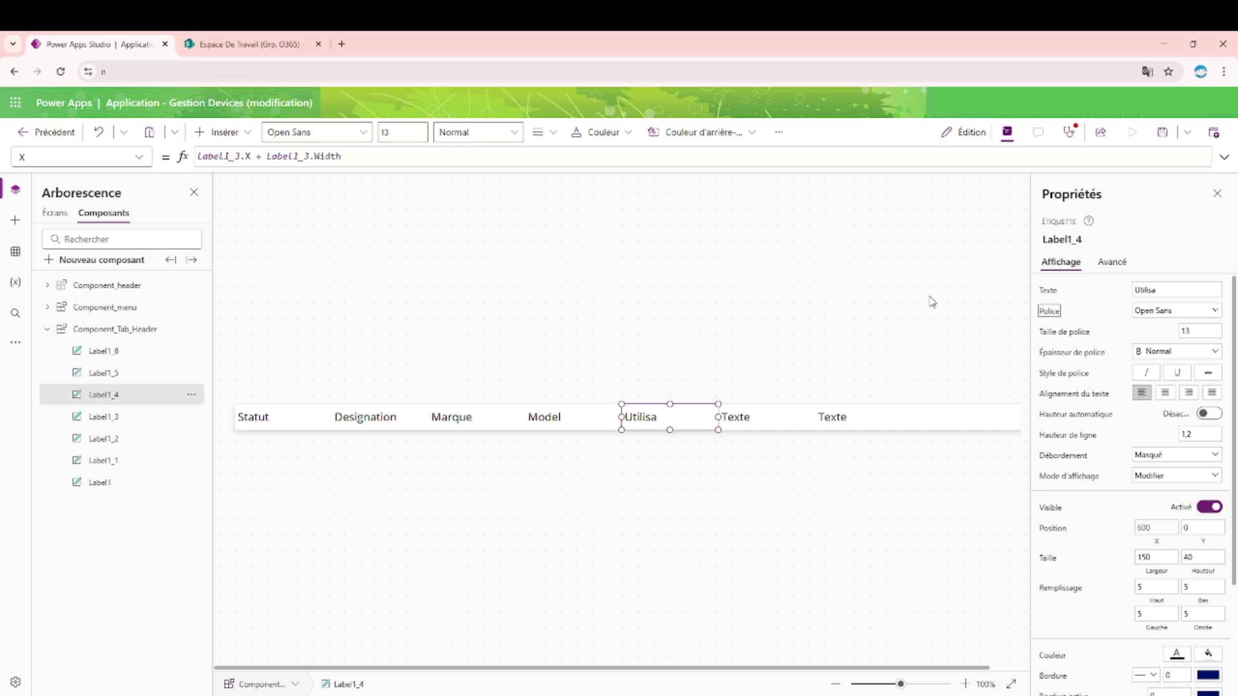
pyautogui.click(1187, 291)
pyautogui.write('teur')
# Step: Set the text of the sixth heading label, Label1_5, to Localisation and of the seventh, Label1_6, to Date
pyautogui.click(754, 421)
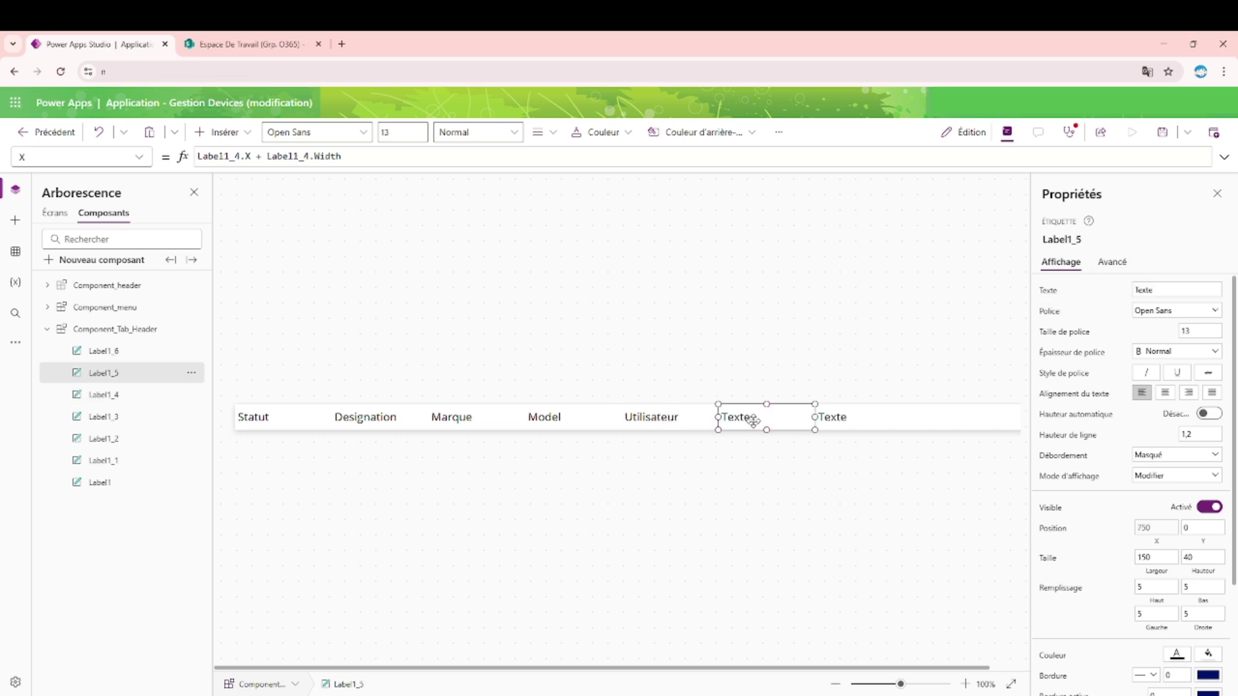
pyautogui.doubleClick(1169, 290)
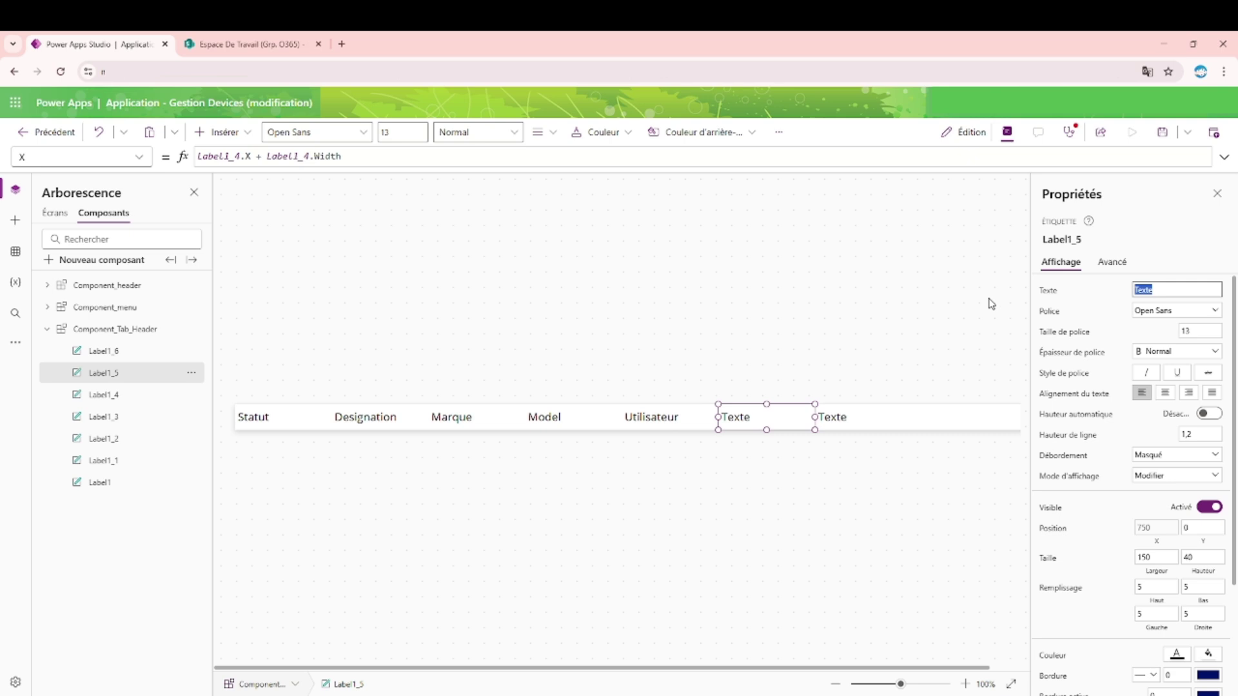
pyautogui.write('Localisation')
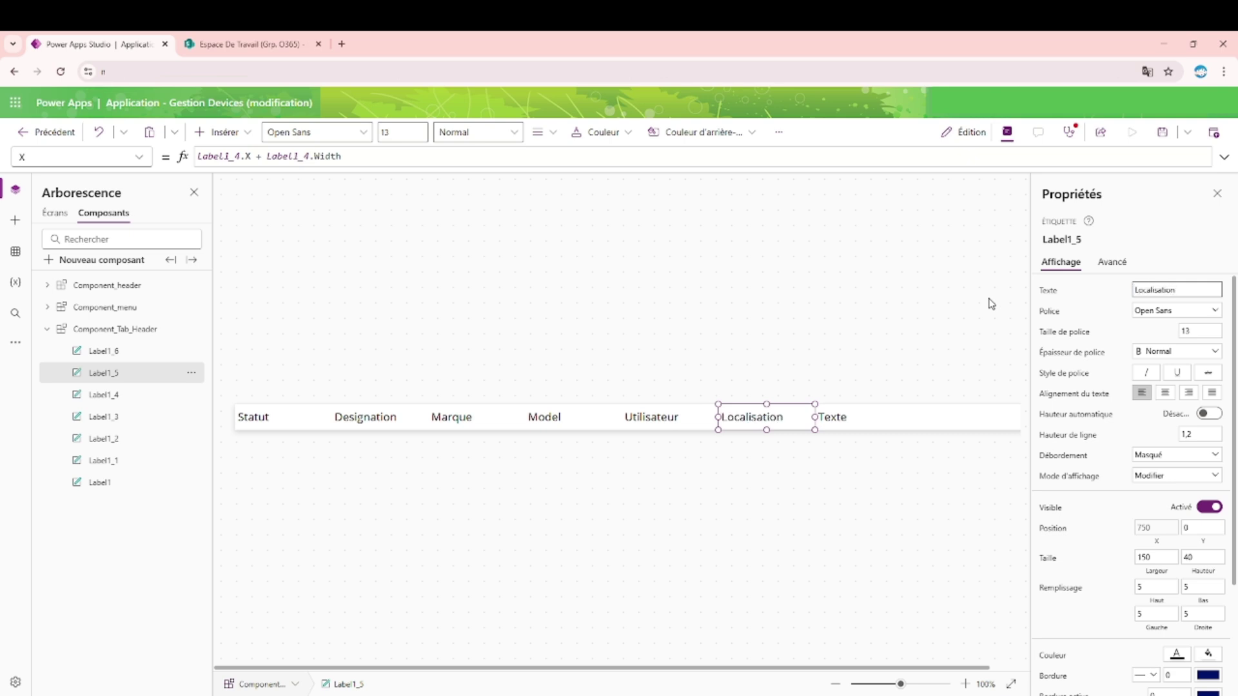
pyautogui.click(872, 418)
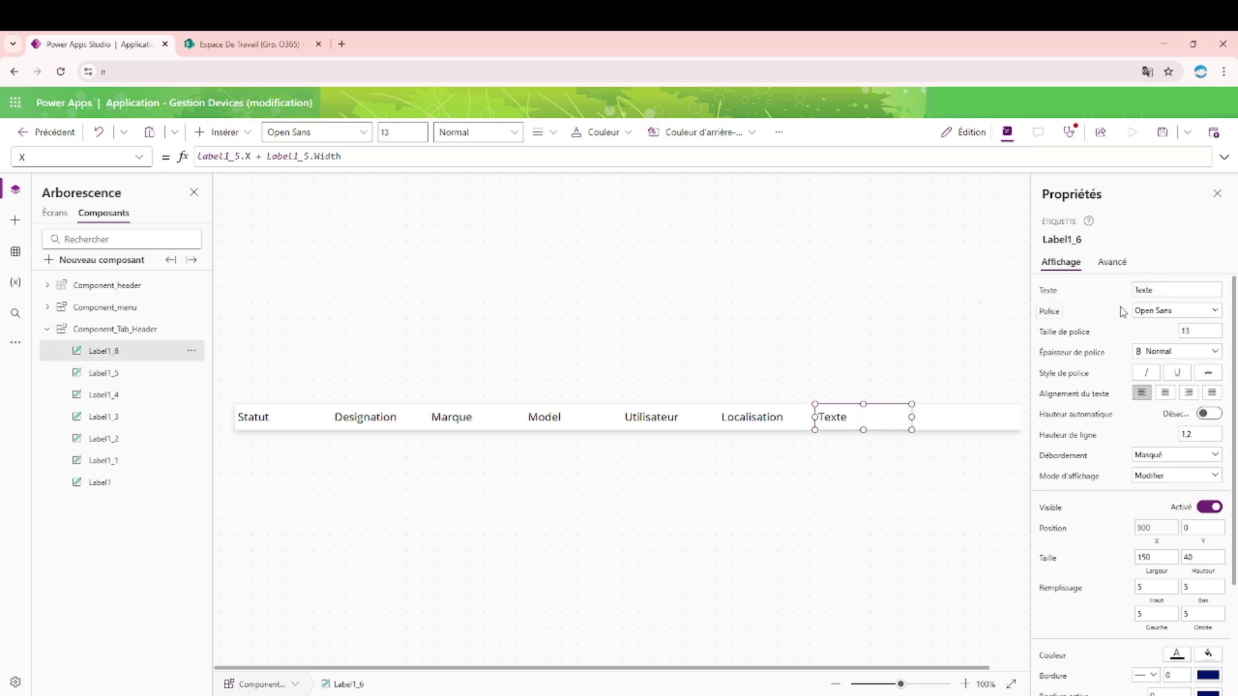
pyautogui.doubleClick(1154, 290)
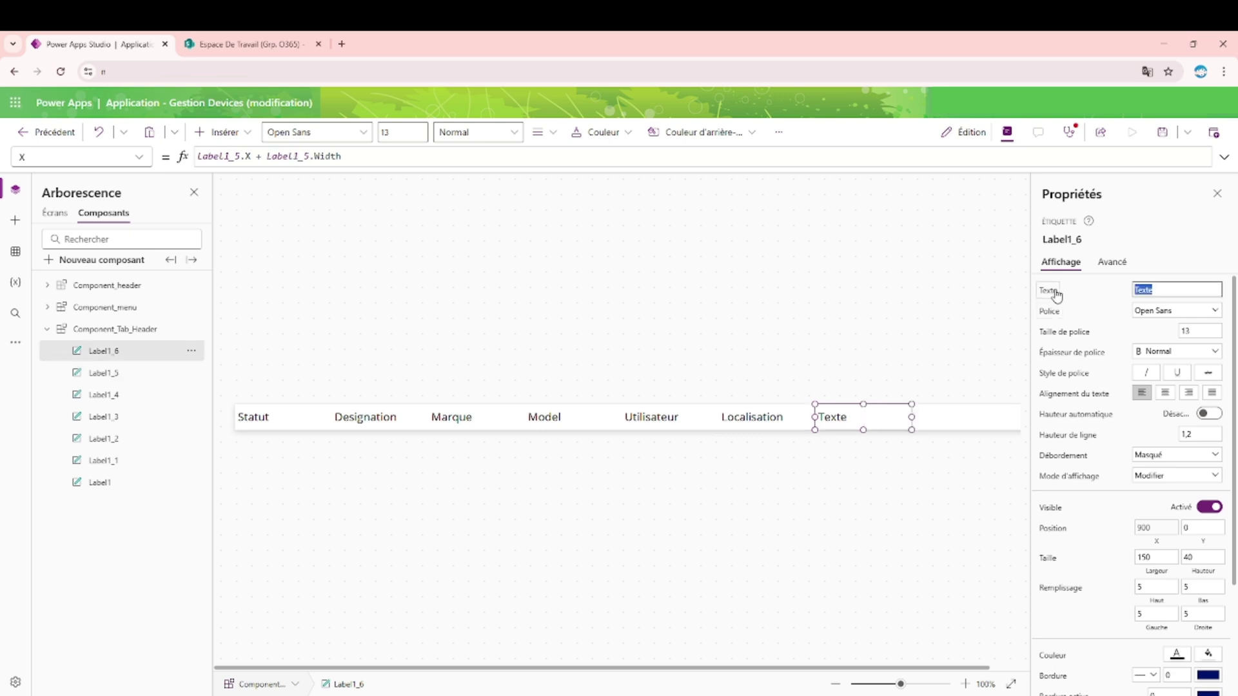
pyautogui.write('Date')
# Step: Try a width of 400 for the Utilisateur heading label and check where the Date label falls
pyautogui.click(687, 418)
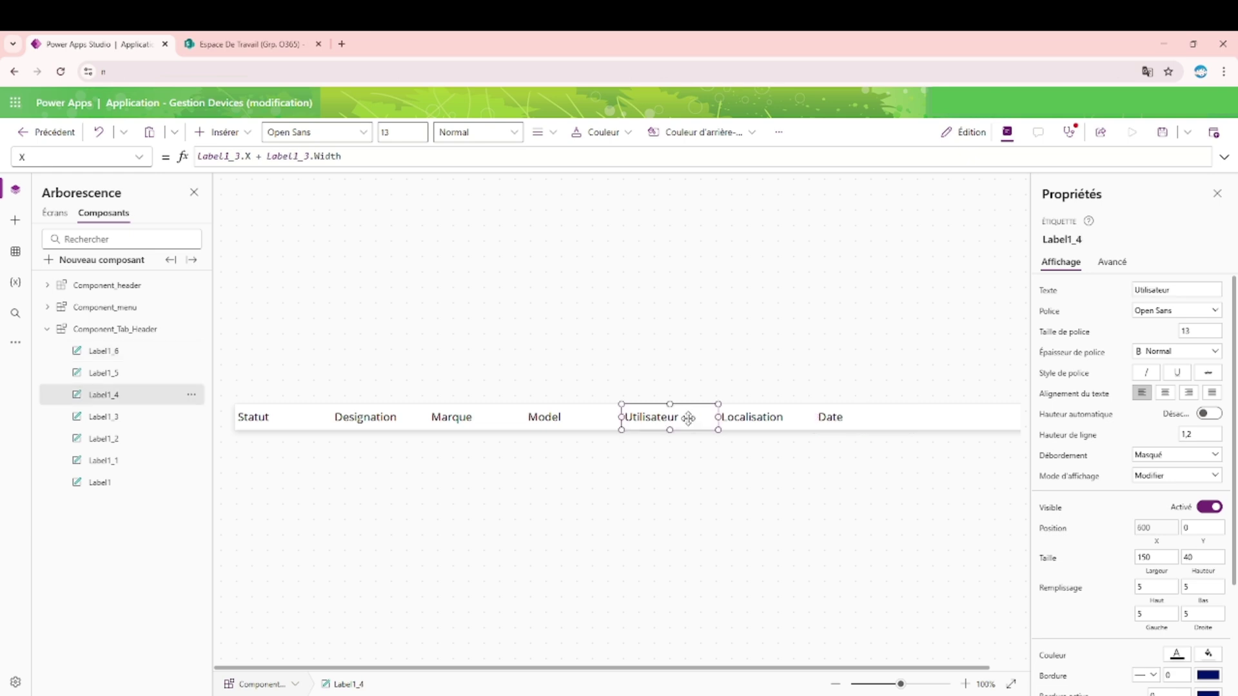
pyautogui.click(1156, 557)
pyautogui.write('400')
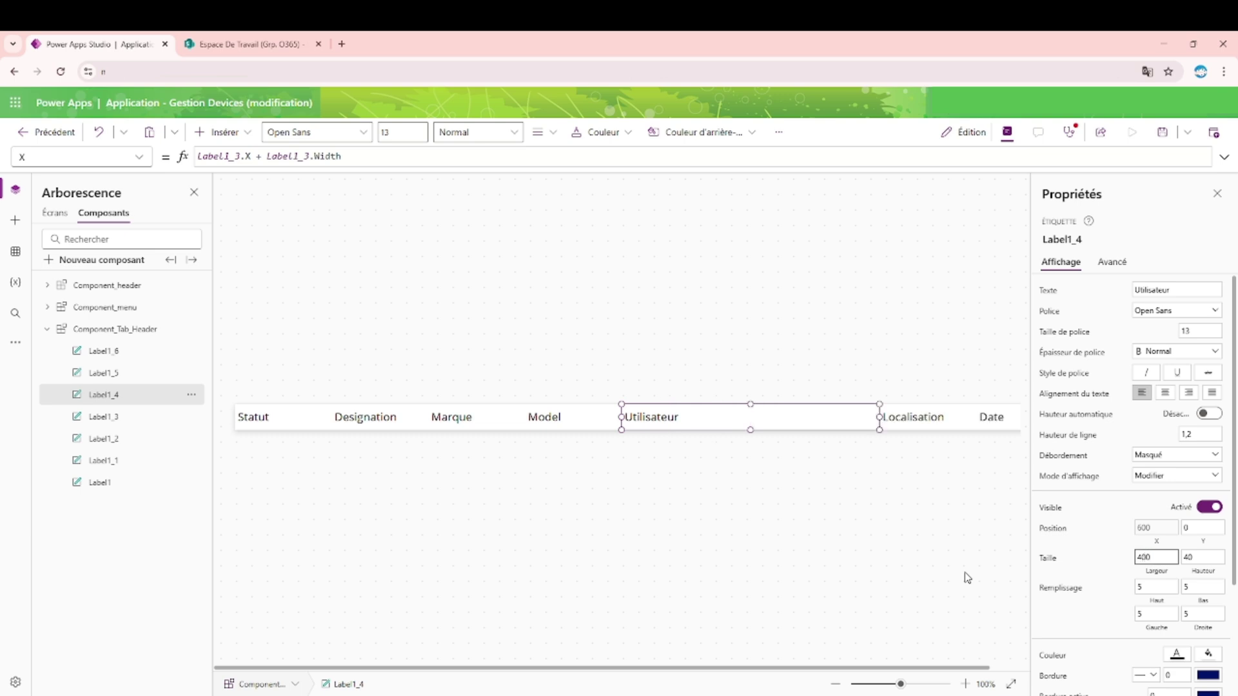
pyautogui.click(1004, 423)
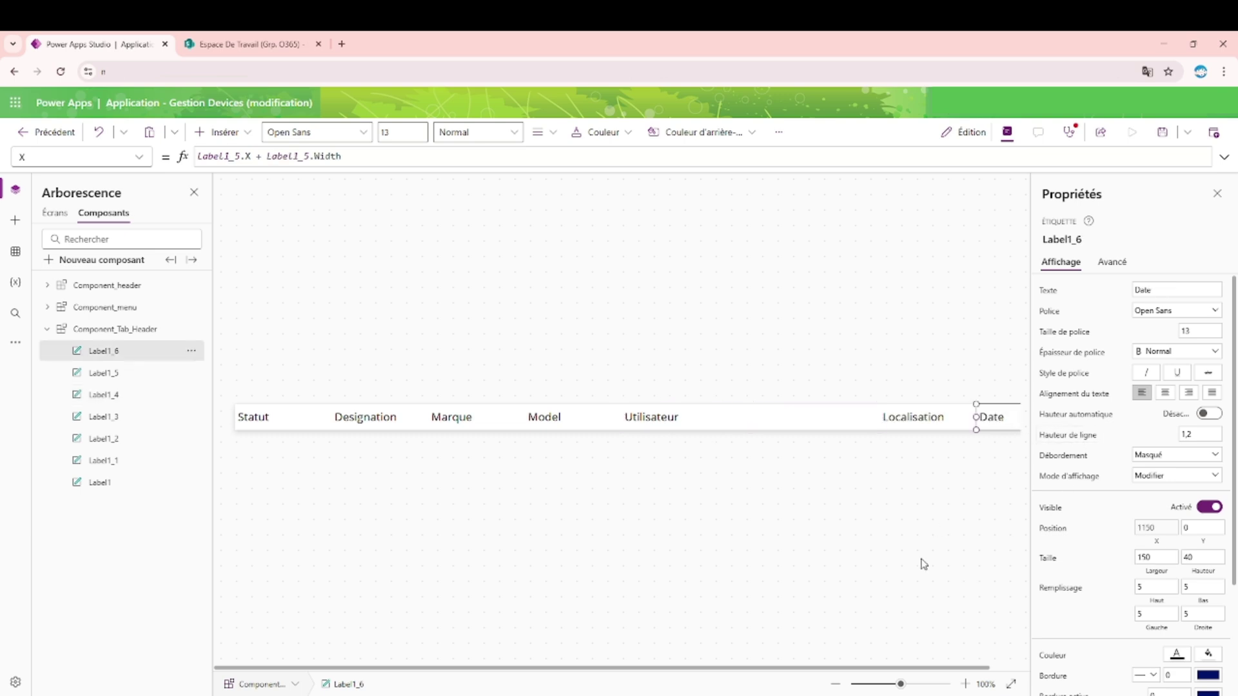
# Step: Reduce the Utilisateur heading label's width to 350 and check how the Date label fits at the header's end
pyautogui.click(719, 414)
pyautogui.click(1154, 557)
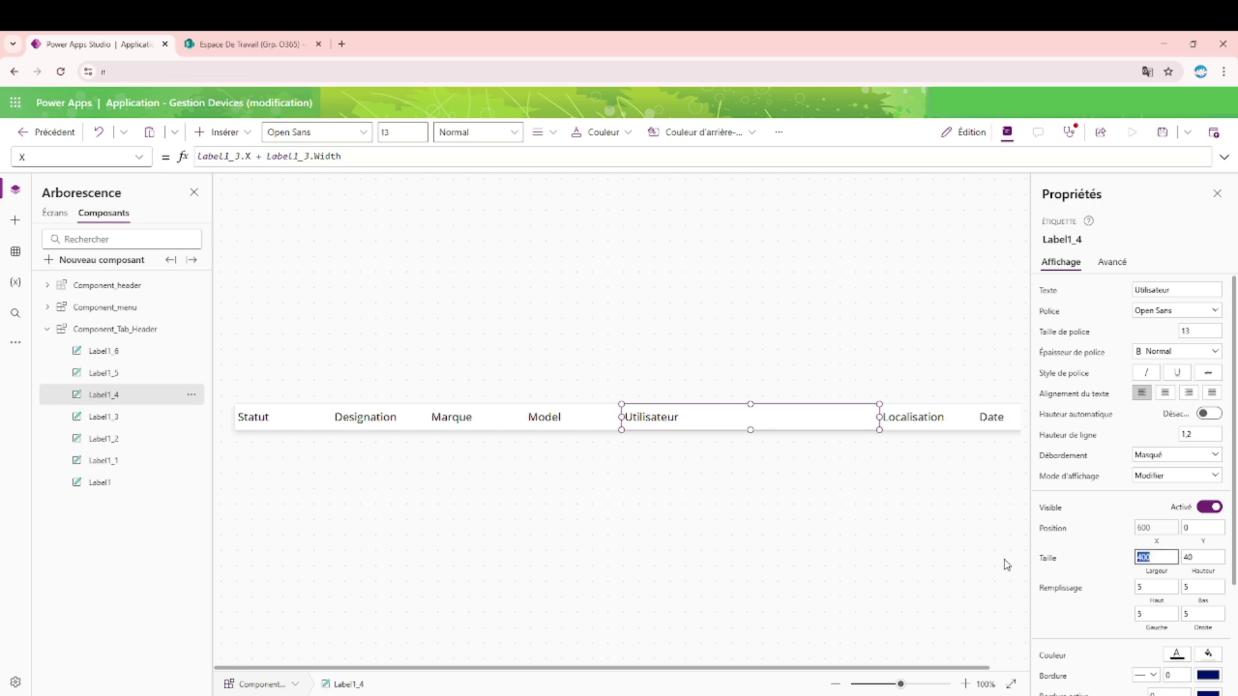
pyautogui.write('350')
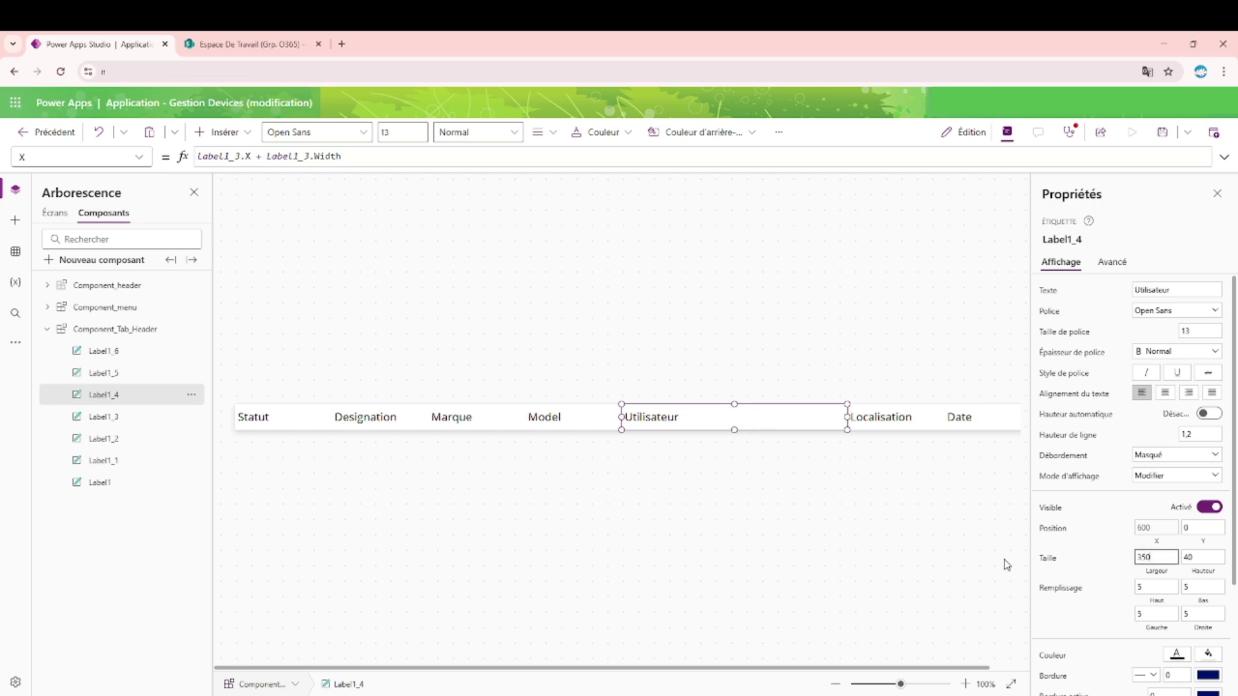
pyautogui.click(967, 419)
pyautogui.click(720, 417)
pyautogui.click(969, 417)
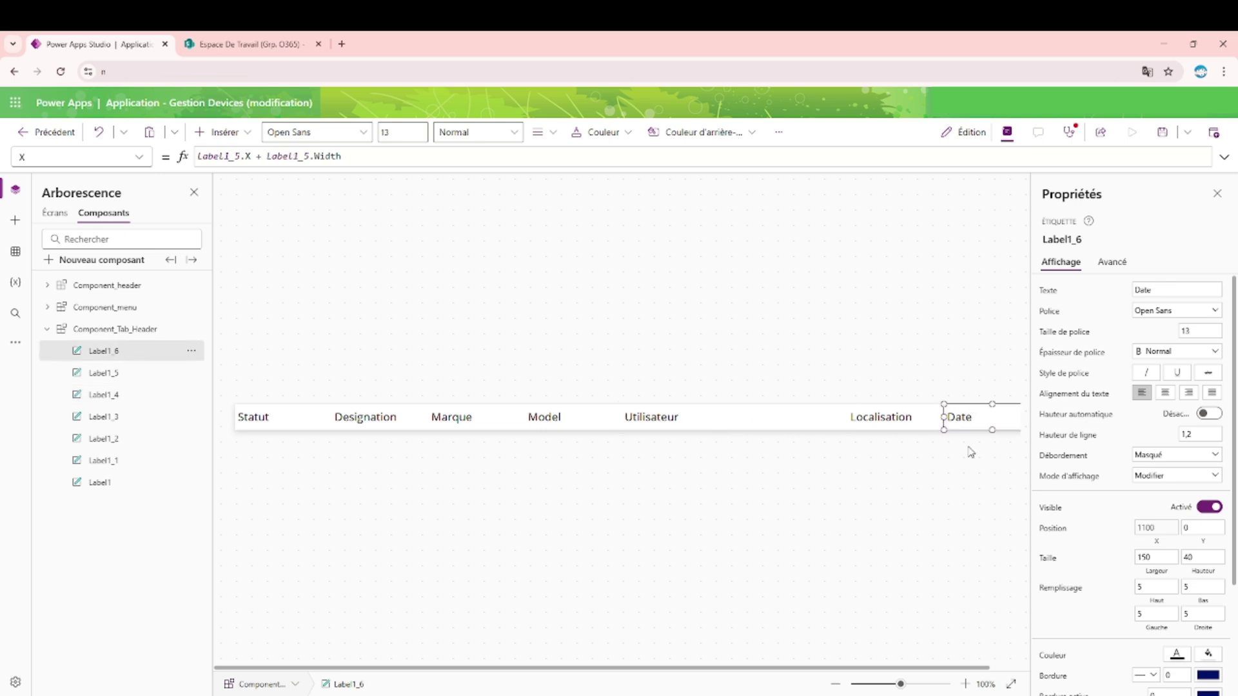
pyautogui.moveTo(948, 669); pyautogui.dragTo(1058, 684)
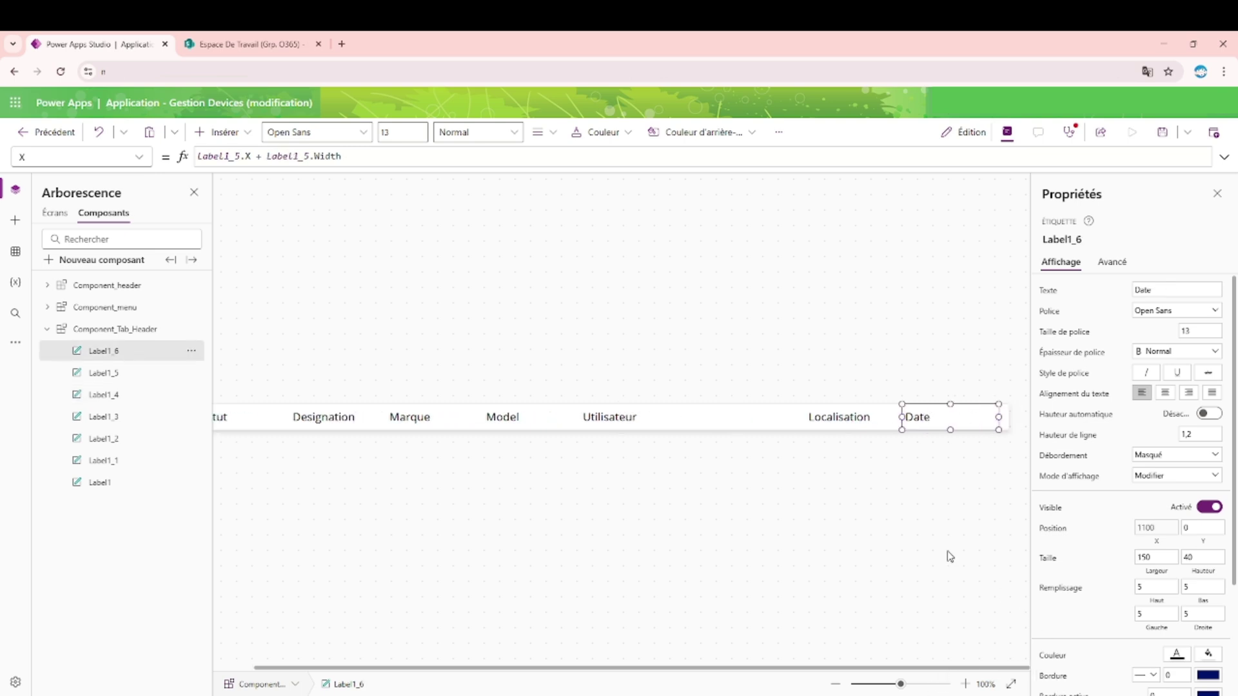
pyautogui.click(684, 427)
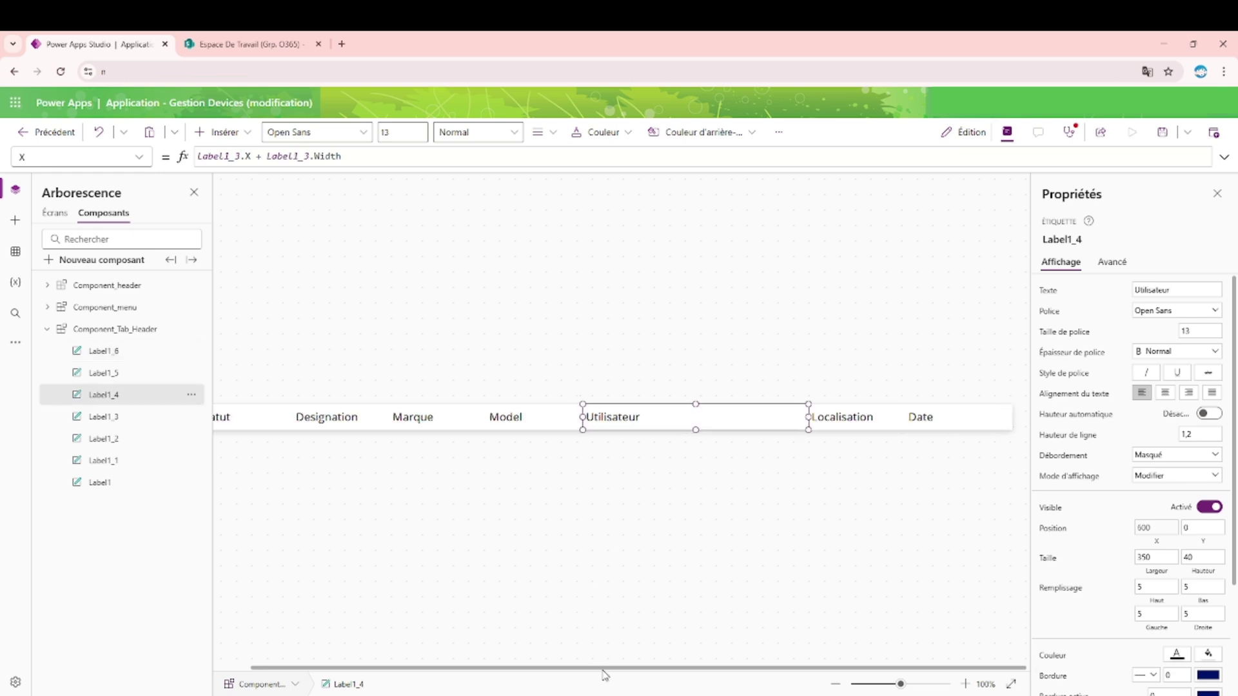
pyautogui.moveTo(606, 671); pyautogui.dragTo(519, 675)
# Step: Set the width of the Statut heading label to 100
pyautogui.click(274, 422)
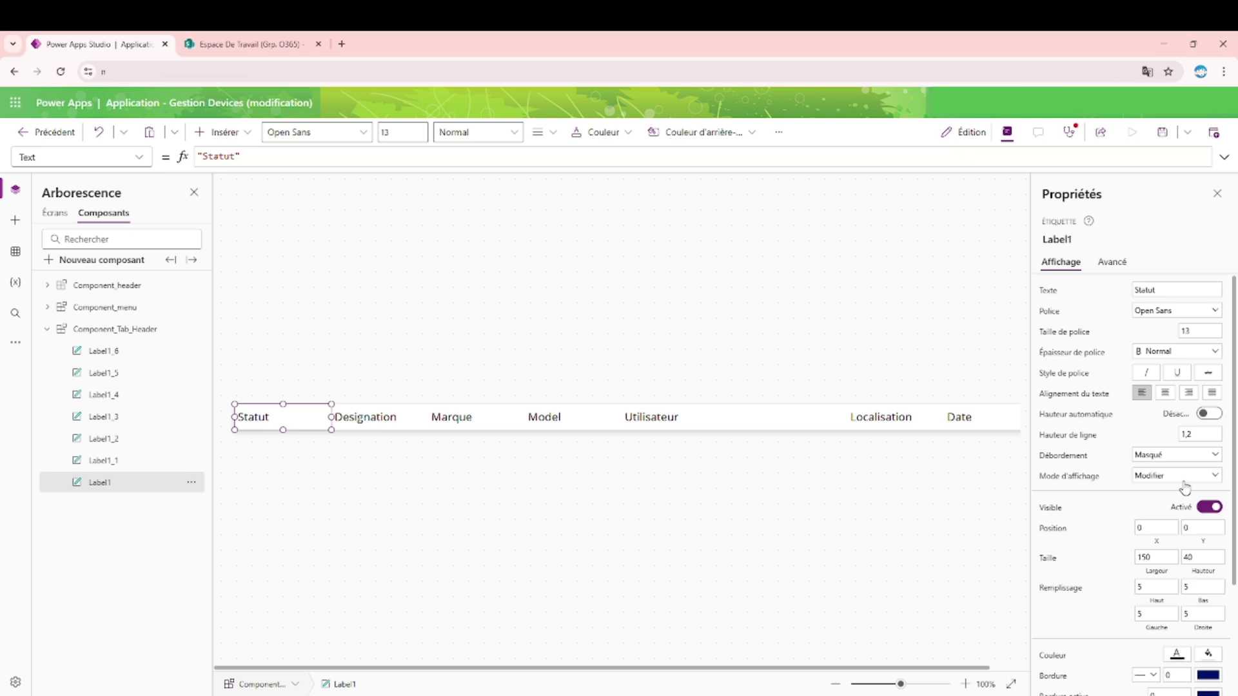
pyautogui.doubleClick(1165, 558)
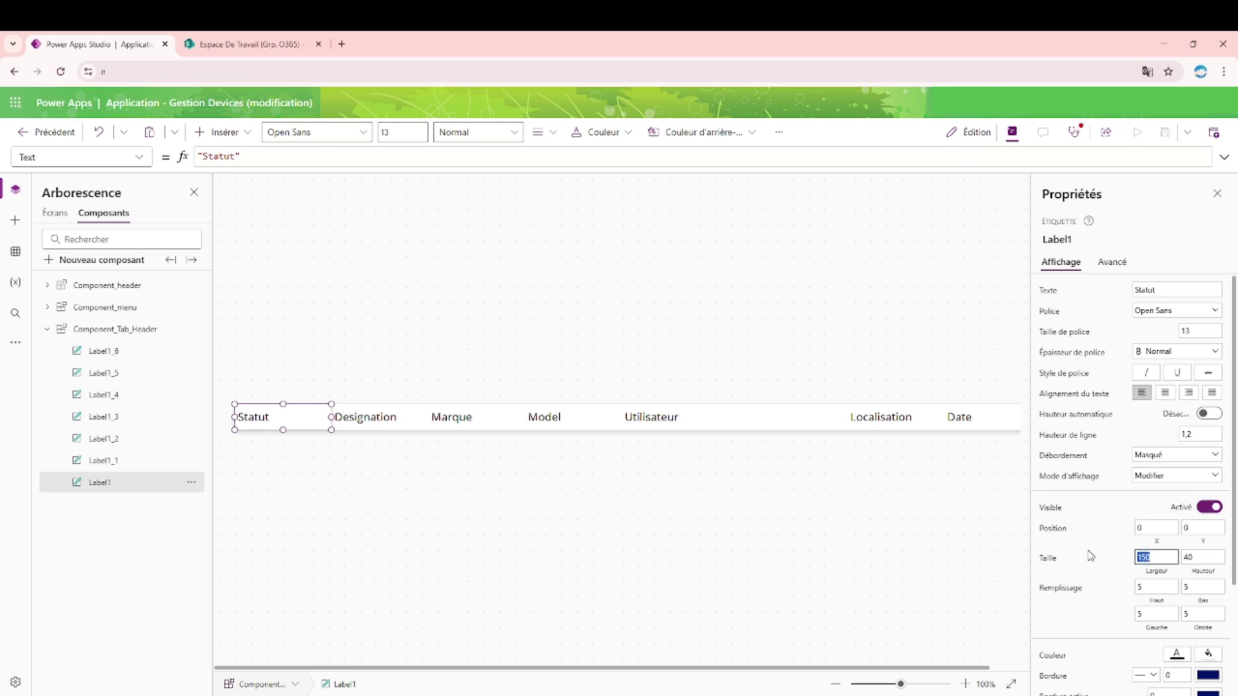
pyautogui.write('100')
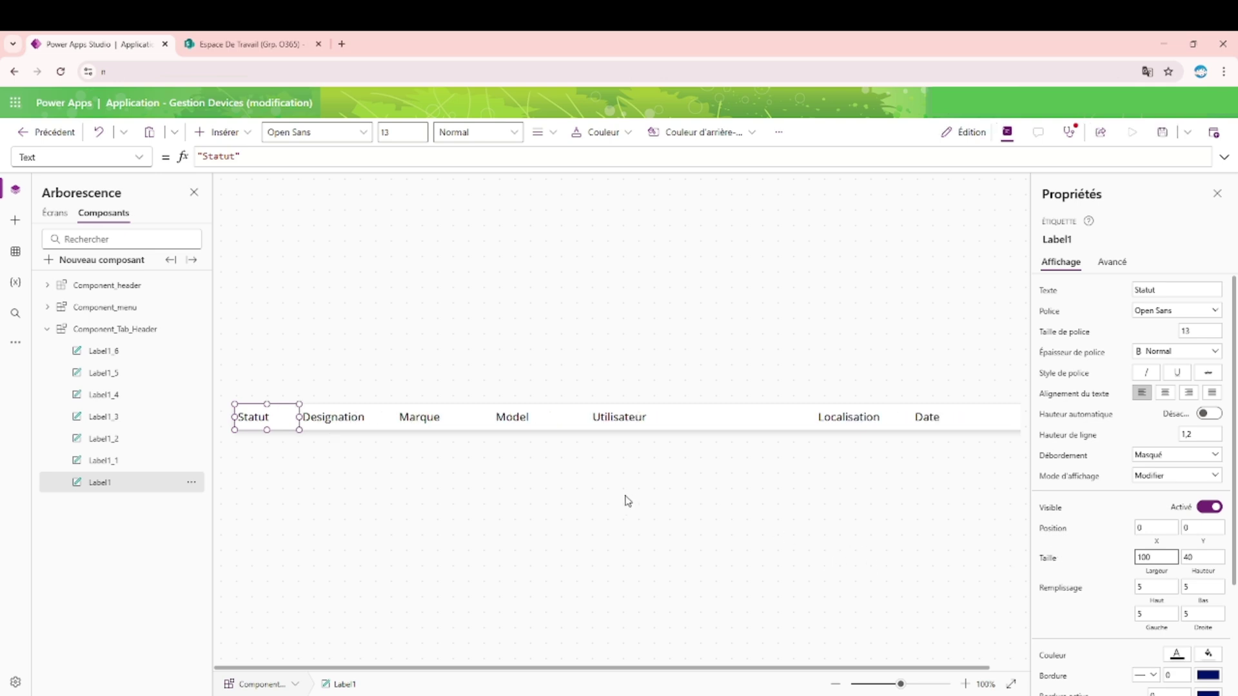
pyautogui.click(377, 419)
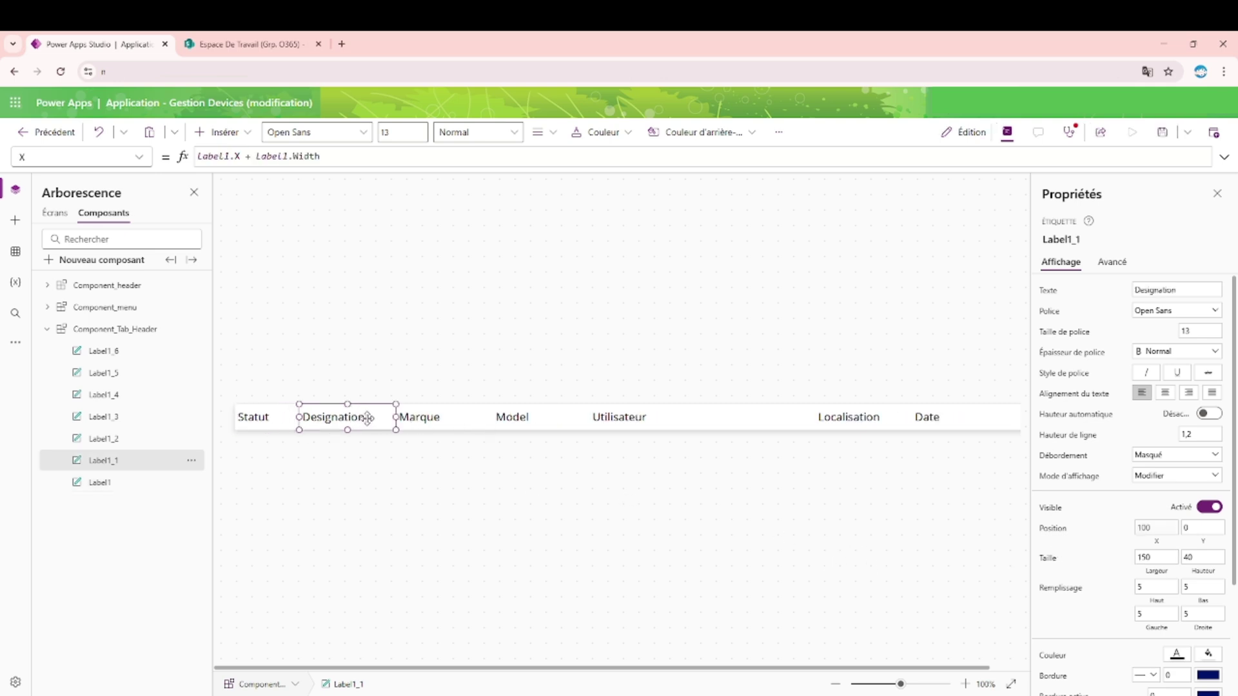
pyautogui.click(1164, 557)
# Step: Set the width of the Utilisateur heading label to 400
pyautogui.click(739, 423)
pyautogui.doubleClick(1161, 559)
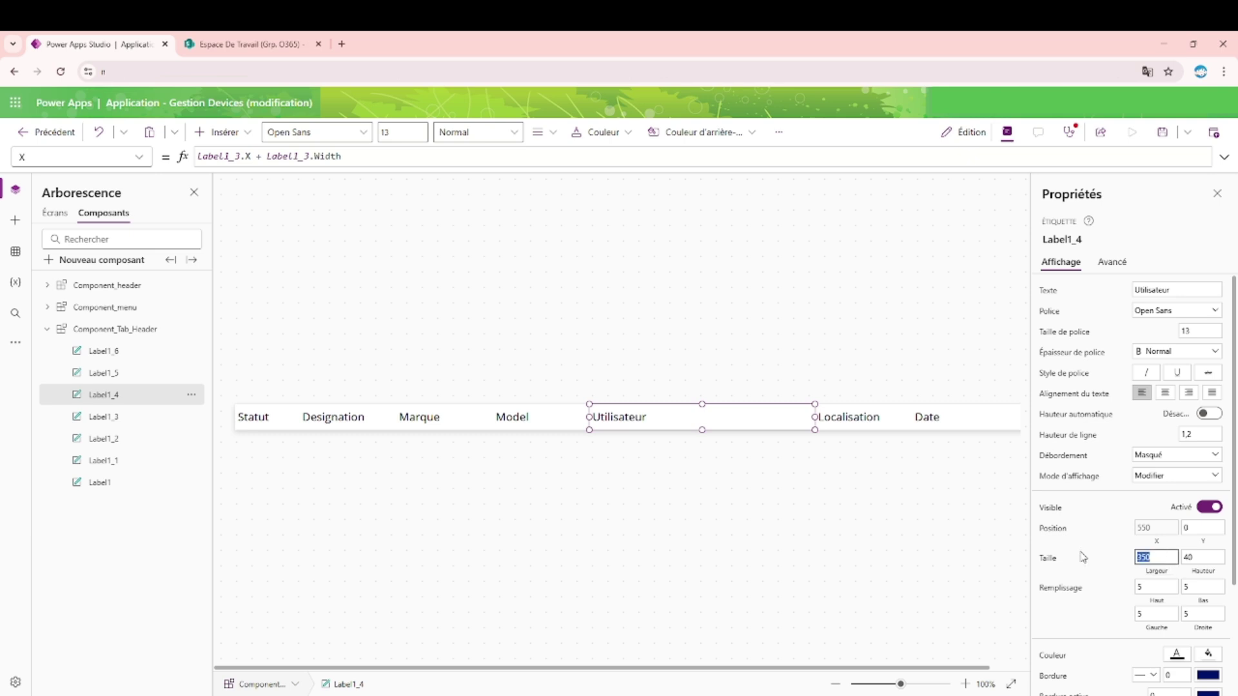
pyautogui.write('400')
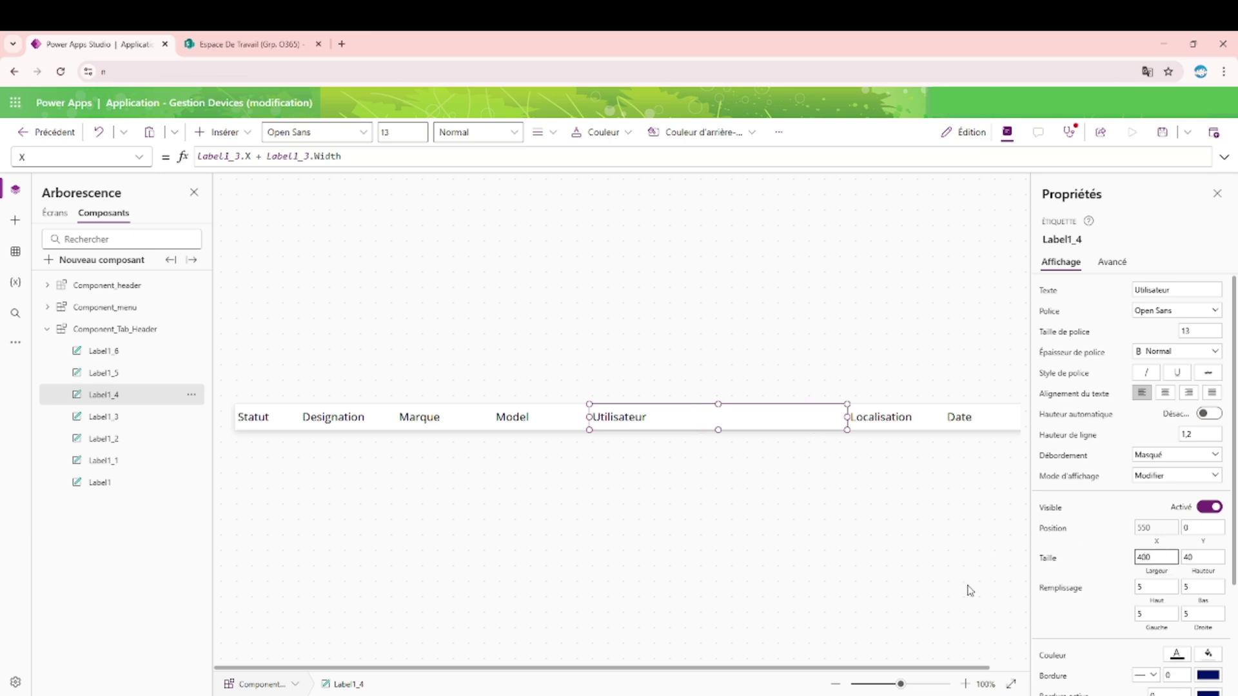
pyautogui.moveTo(914, 670); pyautogui.dragTo(1008, 670)
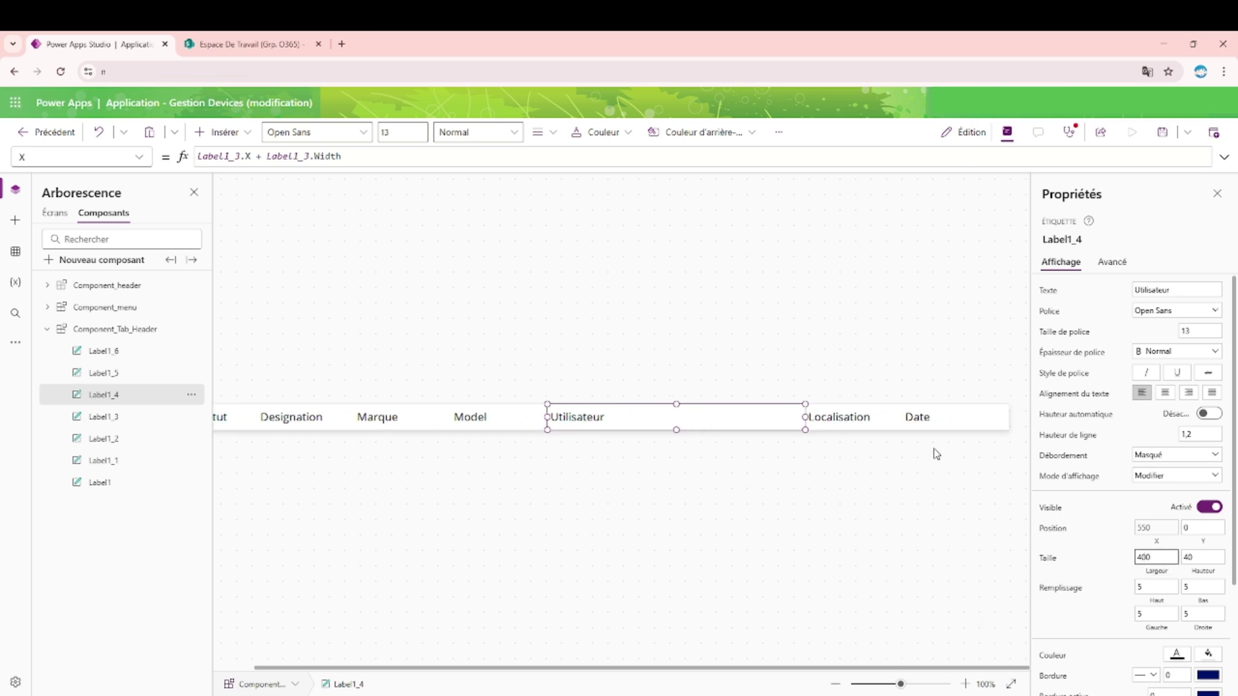
# Step: Set the width of the Date heading label to 100
pyautogui.click(934, 421)
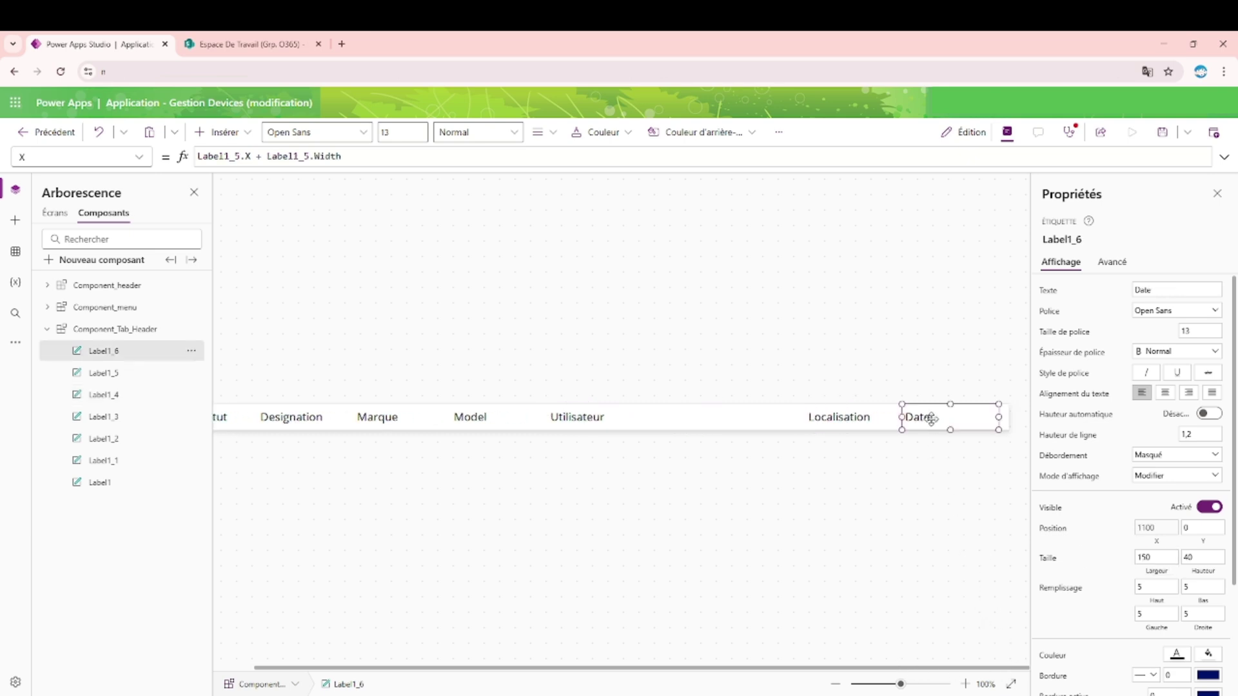
pyautogui.click(853, 419)
pyautogui.click(797, 423)
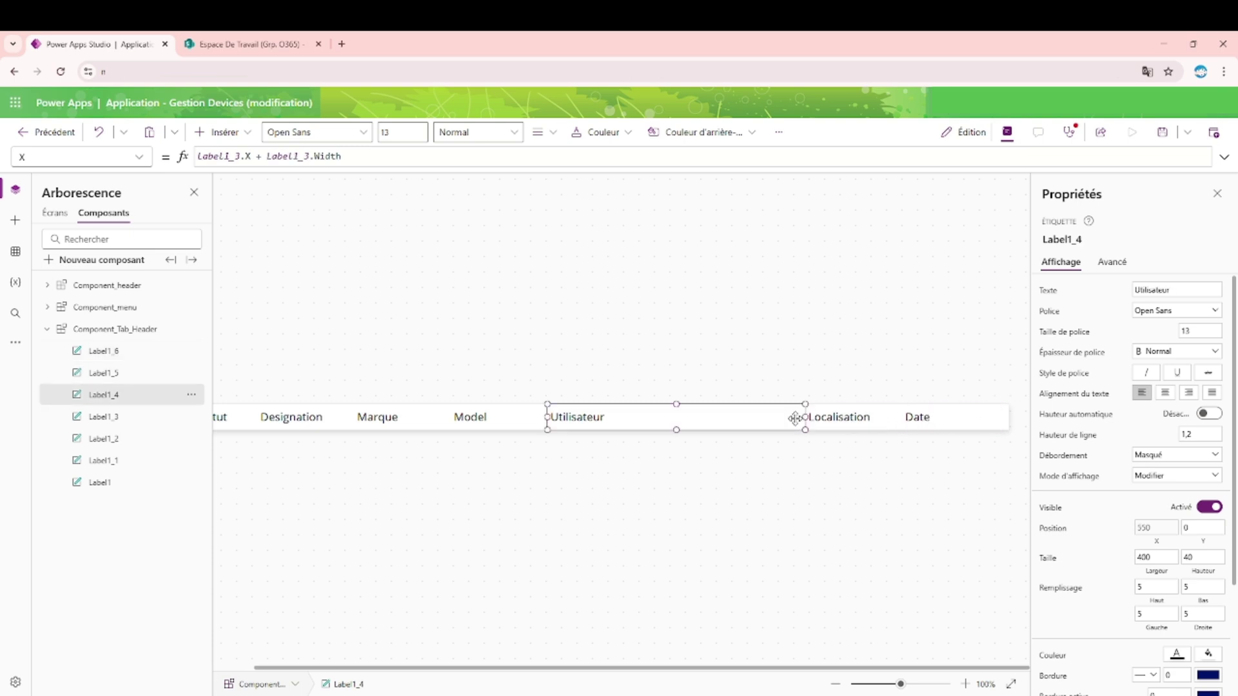
pyautogui.click(851, 424)
pyautogui.click(920, 423)
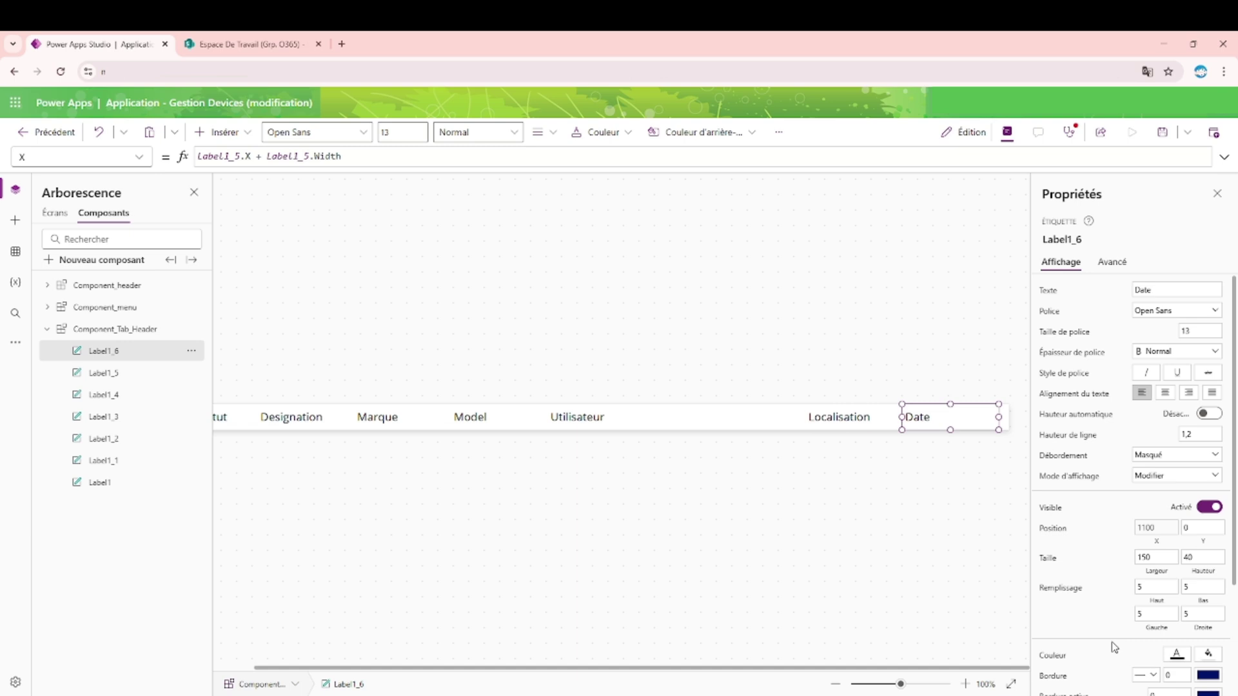
pyautogui.click(1169, 558)
# Step: Try widths of 250 and 220 for the Localisation heading label, checking the Date label's fit after each
pyautogui.click(858, 420)
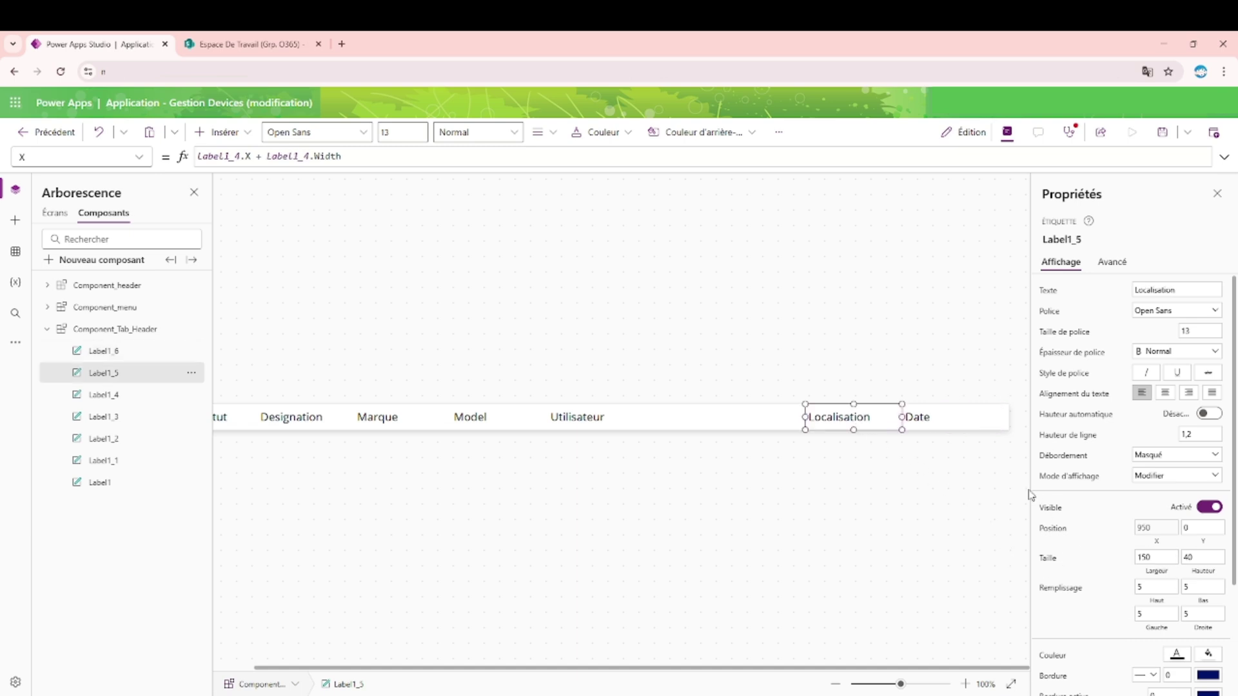
pyautogui.click(1156, 559)
pyautogui.write('250')
pyautogui.click(981, 416)
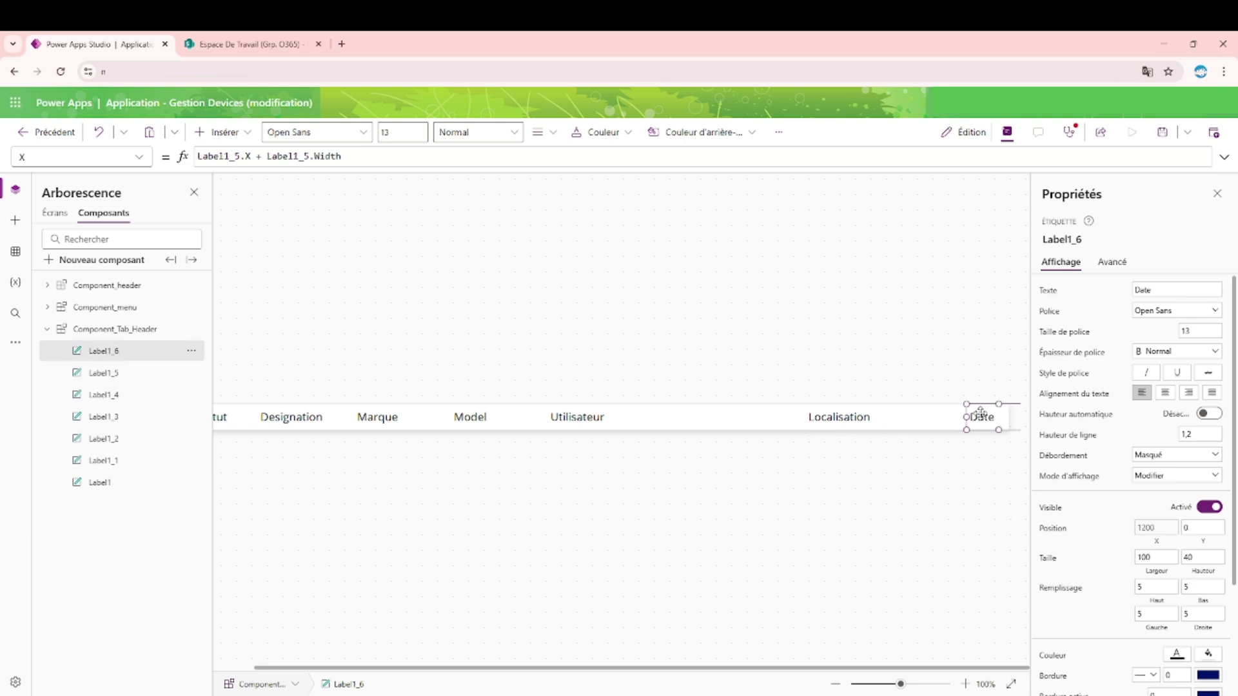
pyautogui.click(841, 413)
pyautogui.click(1146, 557)
pyautogui.press('BackSpace')
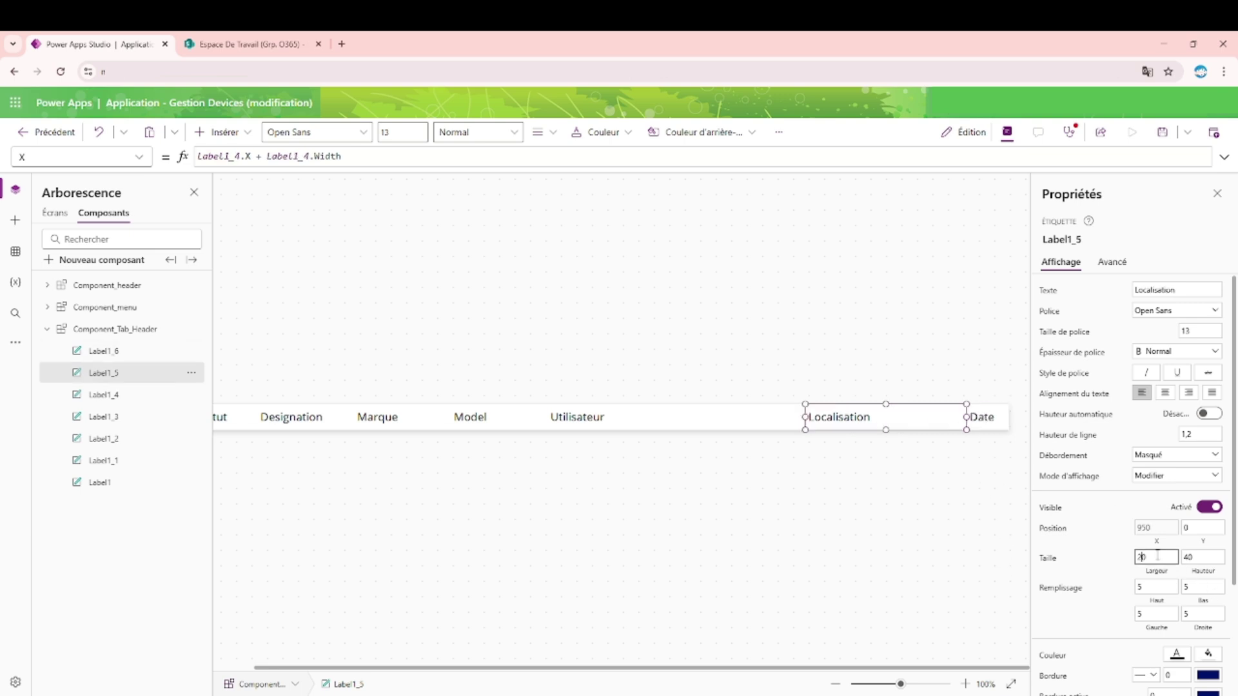
pyautogui.write('2')
pyautogui.click(980, 419)
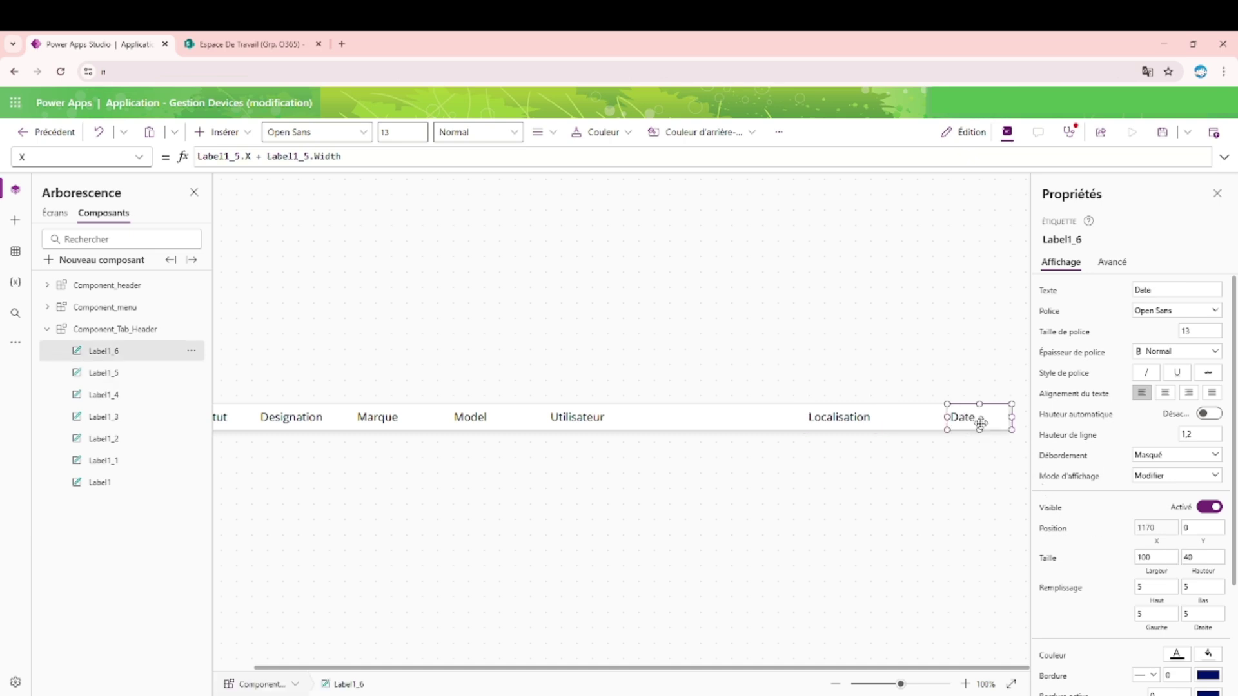
# Step: Set the Localisation heading label's width to 210 and check that the Date label fits inside the header
pyautogui.click(884, 422)
pyautogui.click(1145, 558)
pyautogui.press('BackSpace')
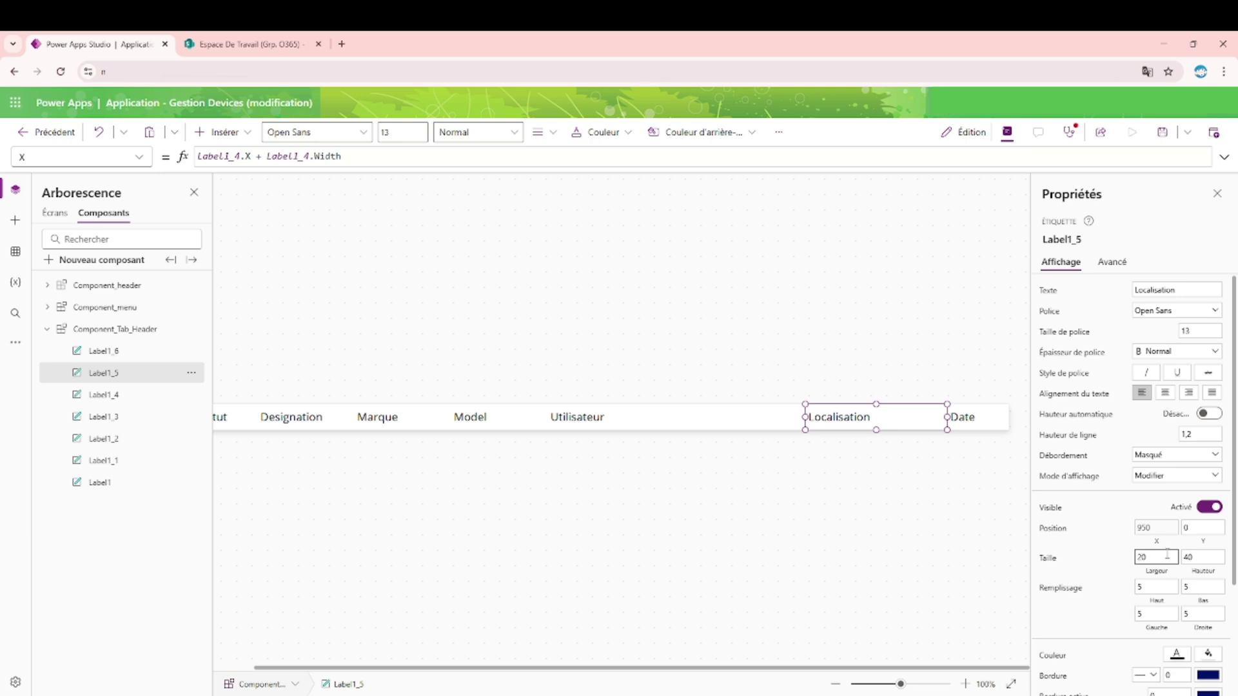
pyautogui.write('0')
pyautogui.click(964, 405)
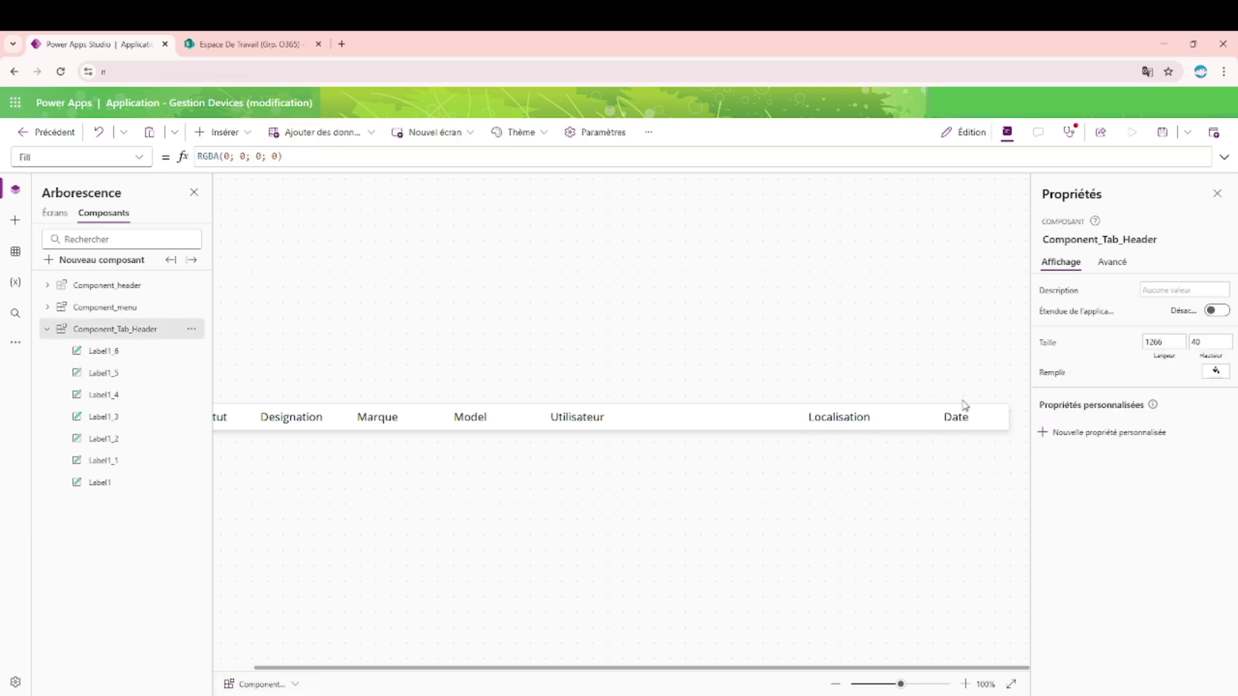
pyautogui.click(972, 420)
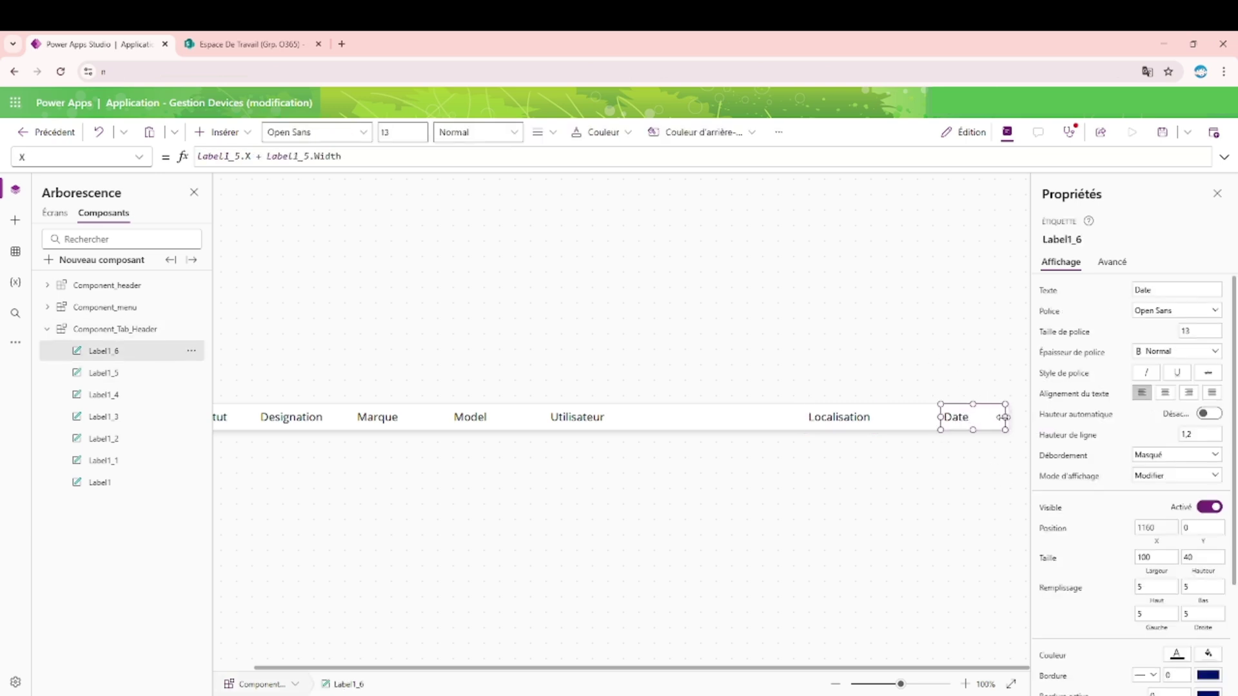
pyautogui.click(993, 370)
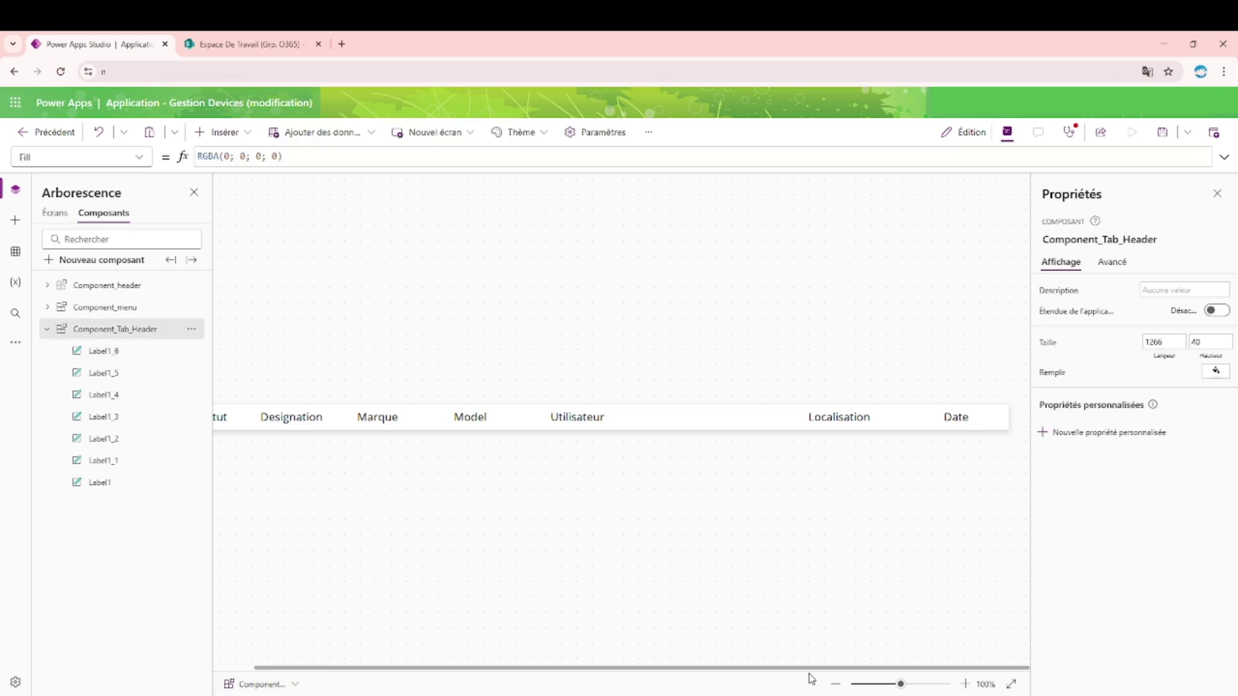
# Step: Select all seven heading labels of Component_Tab_Header together and set their border thickness to 1
pyautogui.moveTo(810, 669); pyautogui.dragTo(702, 677)
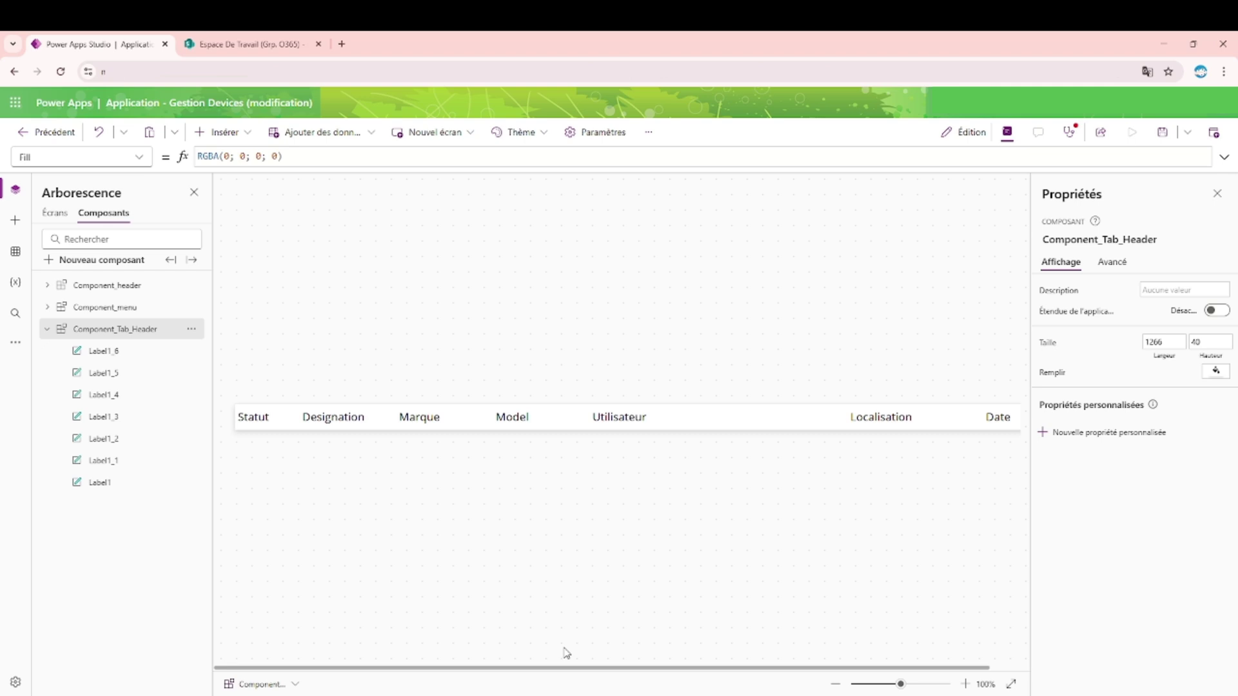
pyautogui.click(126, 485)
pyautogui.keyDown('shift'); pyautogui.click(126, 461); pyautogui.keyUp('shift')
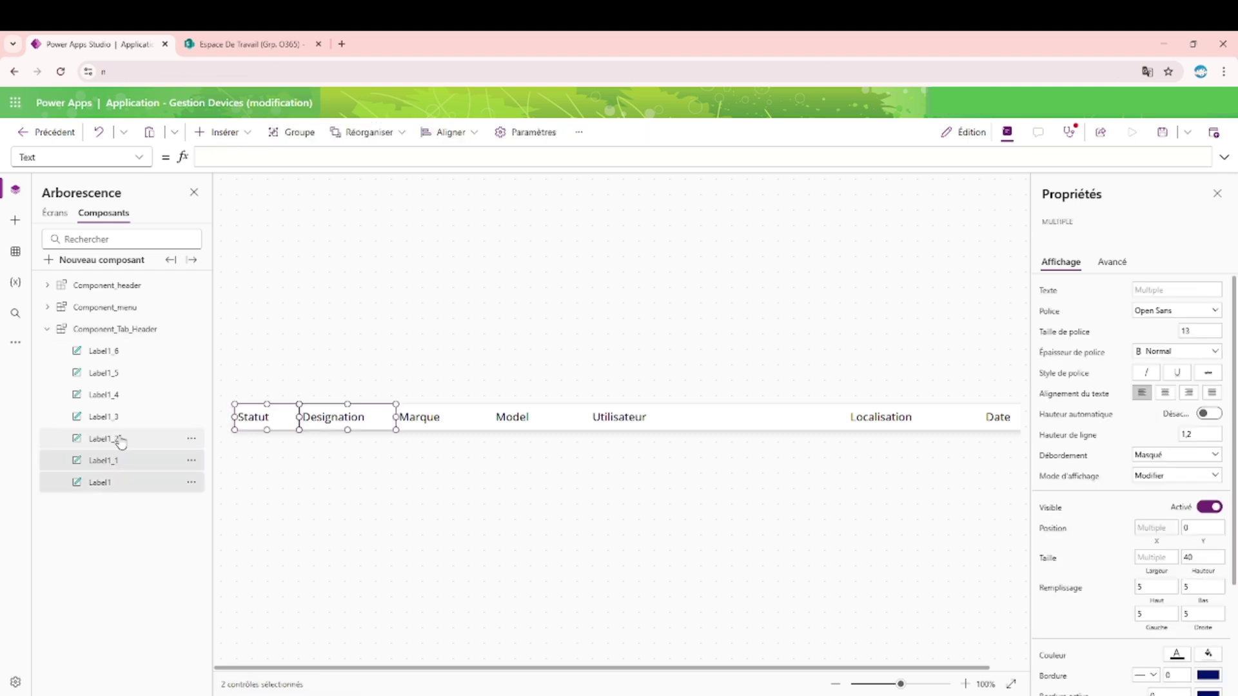
pyautogui.keyDown('shift'); pyautogui.click(120, 439); pyautogui.keyUp('shift')
pyautogui.keyDown('shift'); pyautogui.click(119, 417); pyautogui.keyUp('shift')
pyautogui.keyDown('shift'); pyautogui.click(119, 394); pyautogui.keyUp('shift')
pyautogui.keyDown('shift'); pyautogui.click(119, 373); pyautogui.keyUp('shift')
pyautogui.keyDown('shift'); pyautogui.click(119, 351); pyautogui.keyUp('shift')
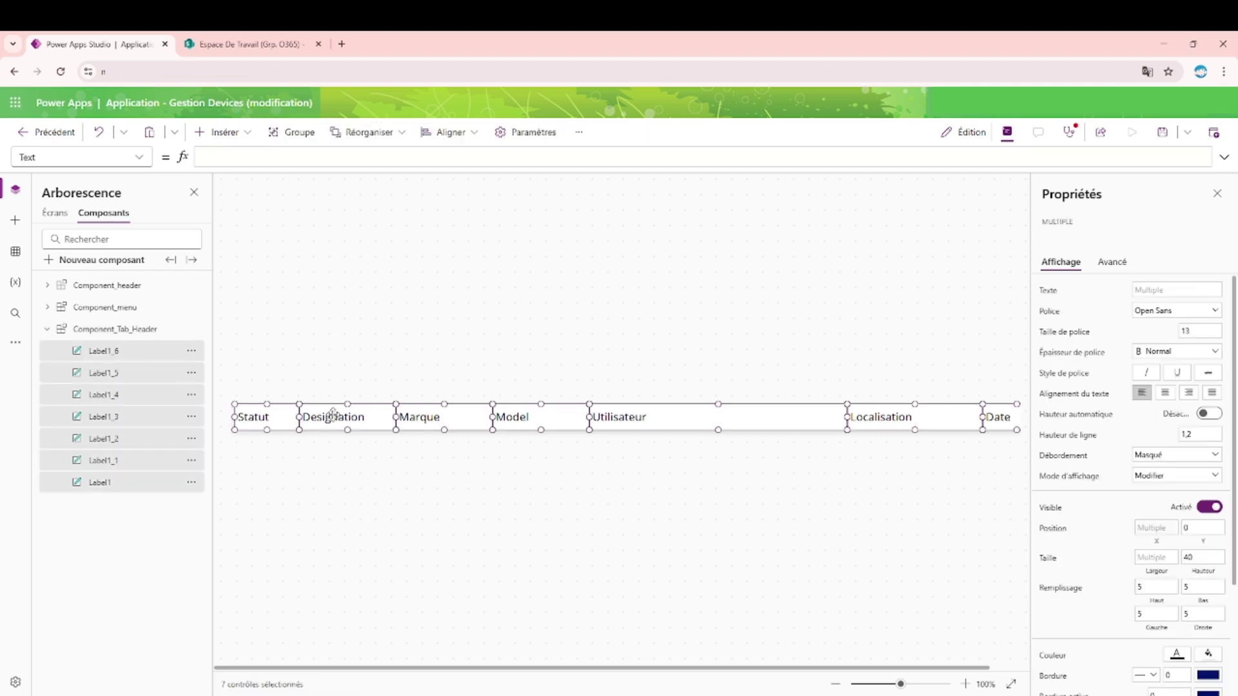
pyautogui.moveTo(708, 668); pyautogui.dragTo(769, 671)
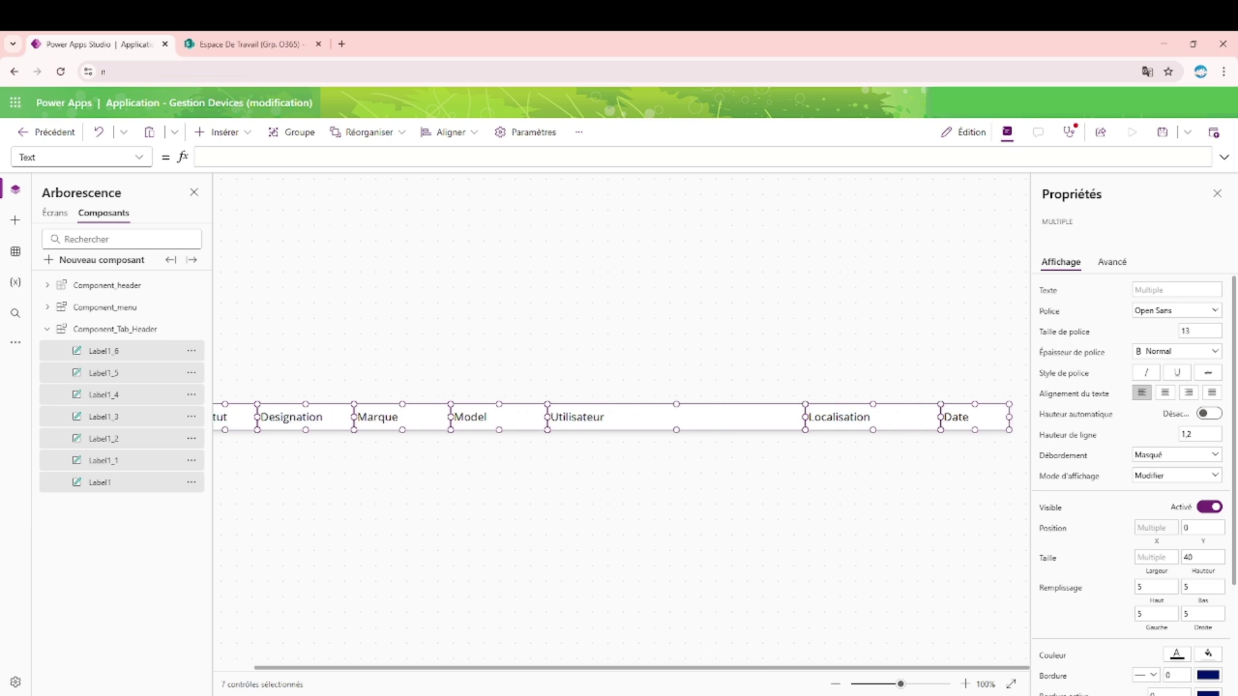
pyautogui.click(836, 684)
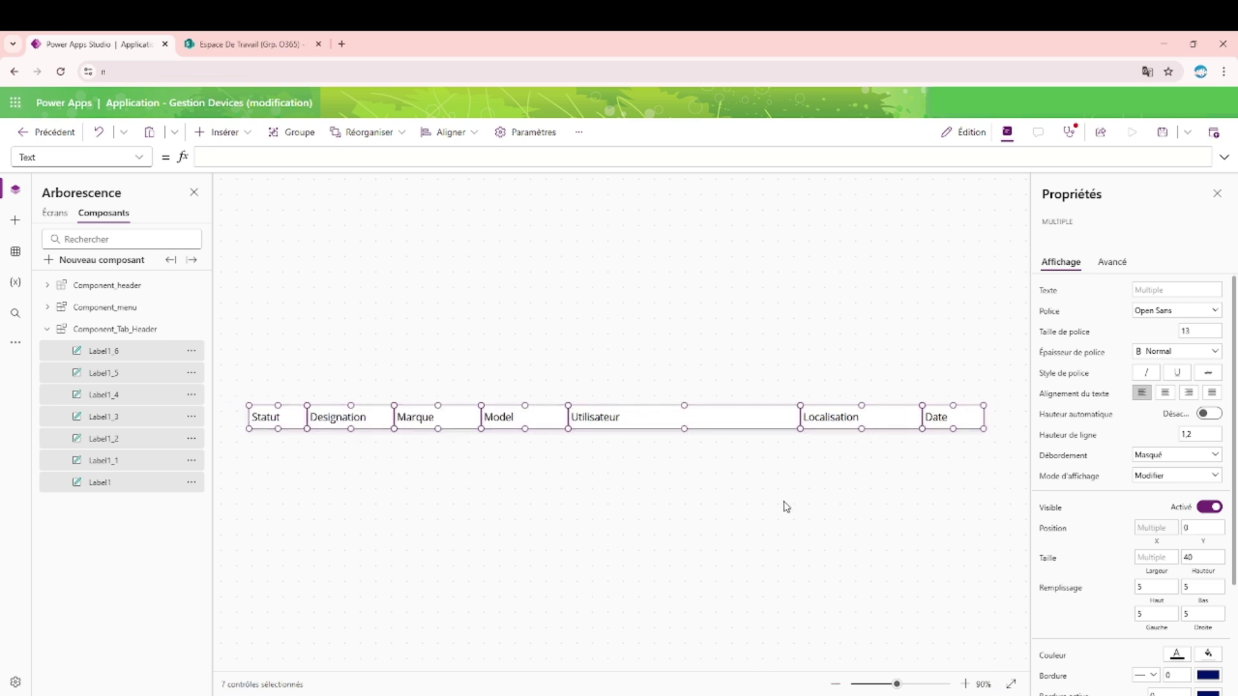
pyautogui.scroll(-3, 1158, 576)
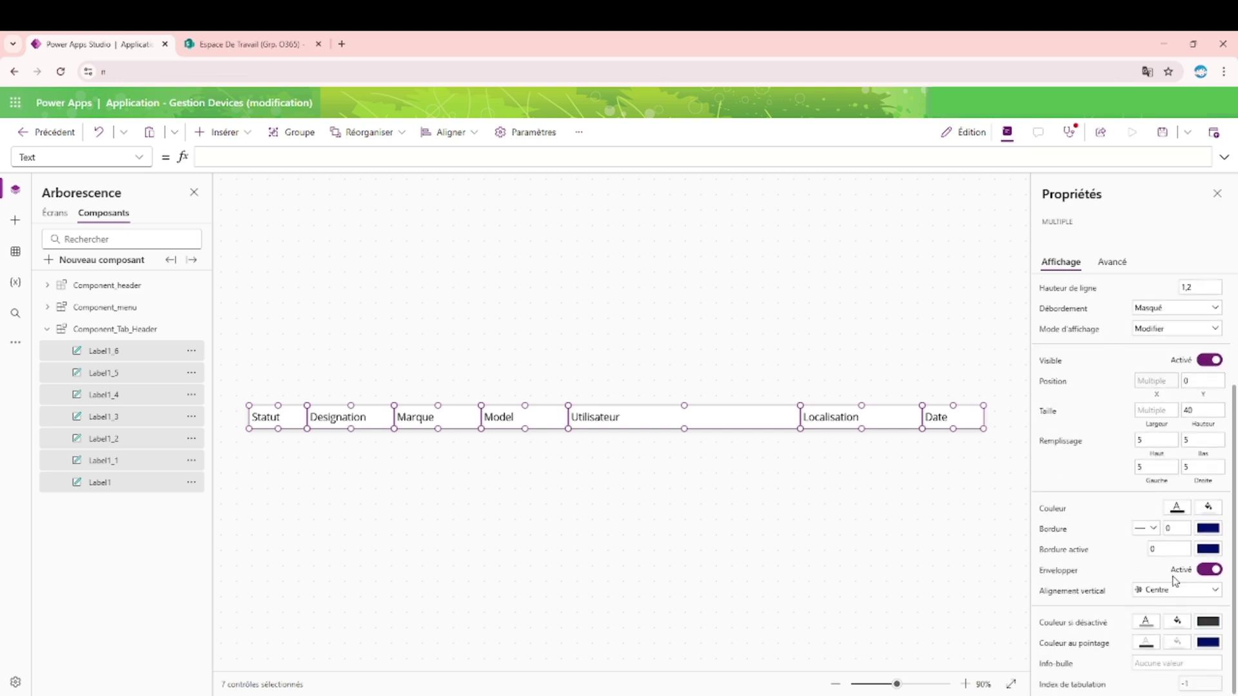
pyautogui.click(1176, 530)
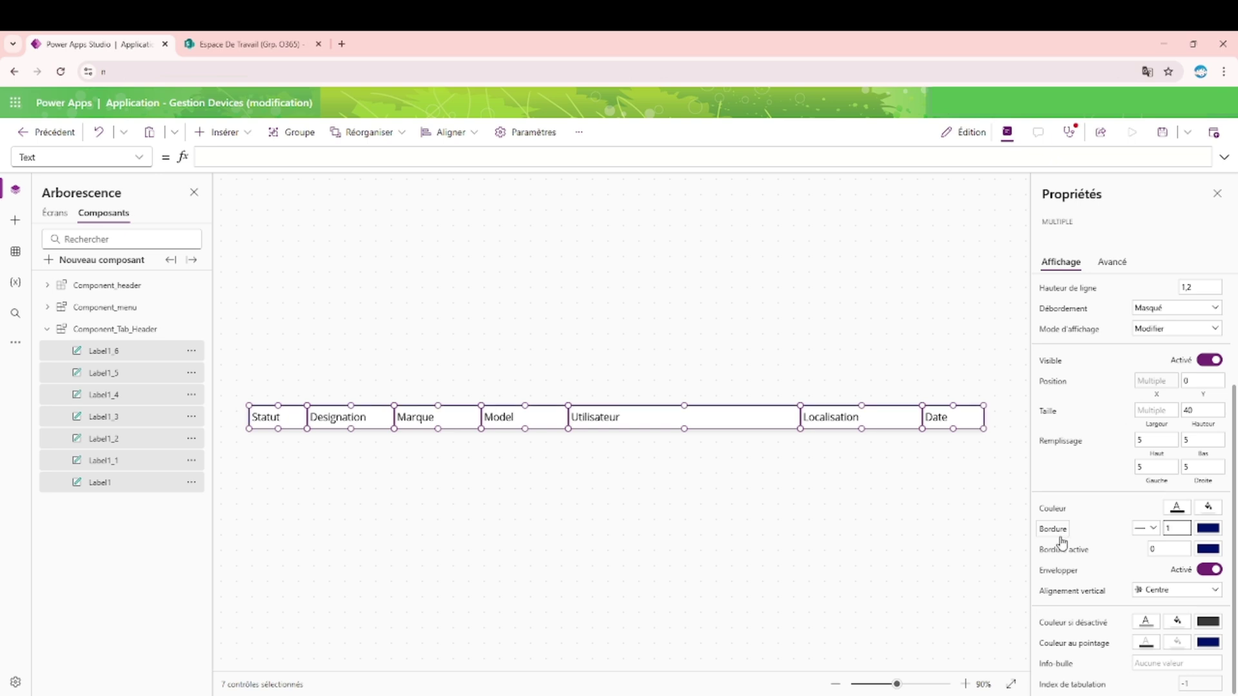
# Step: Colour the borders of the seven heading labels with a dark grey theme colour, at thickness 1
pyautogui.click(1208, 529)
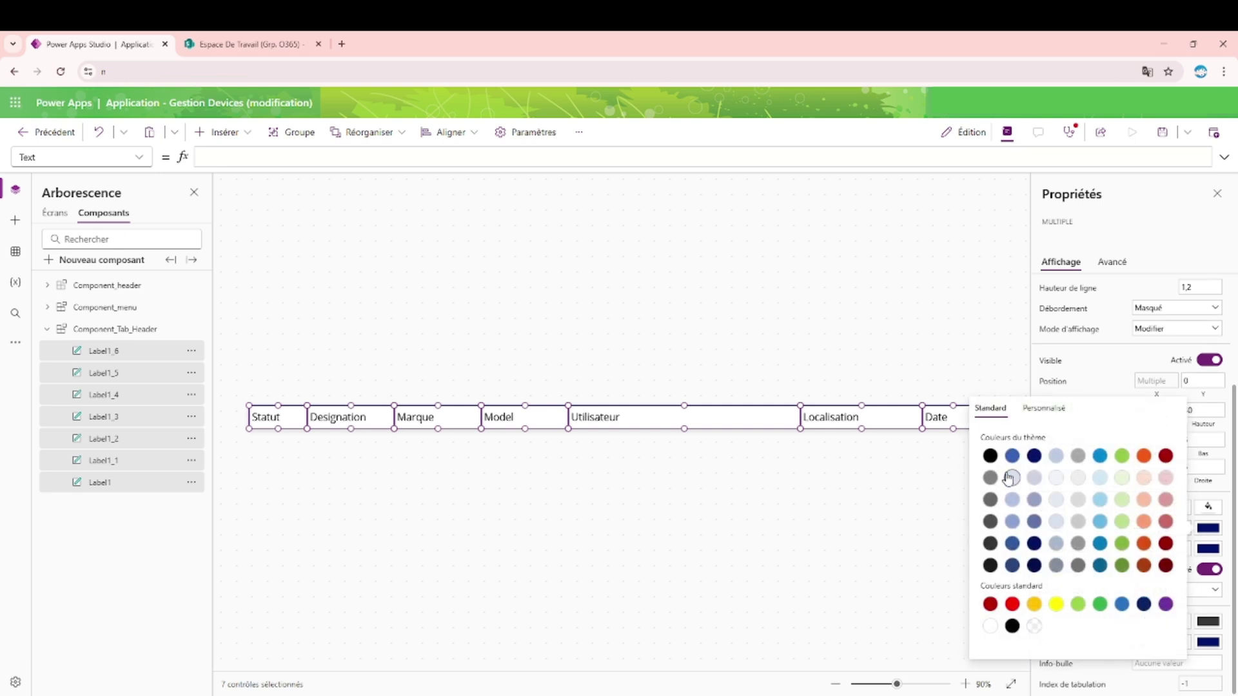
pyautogui.click(991, 500)
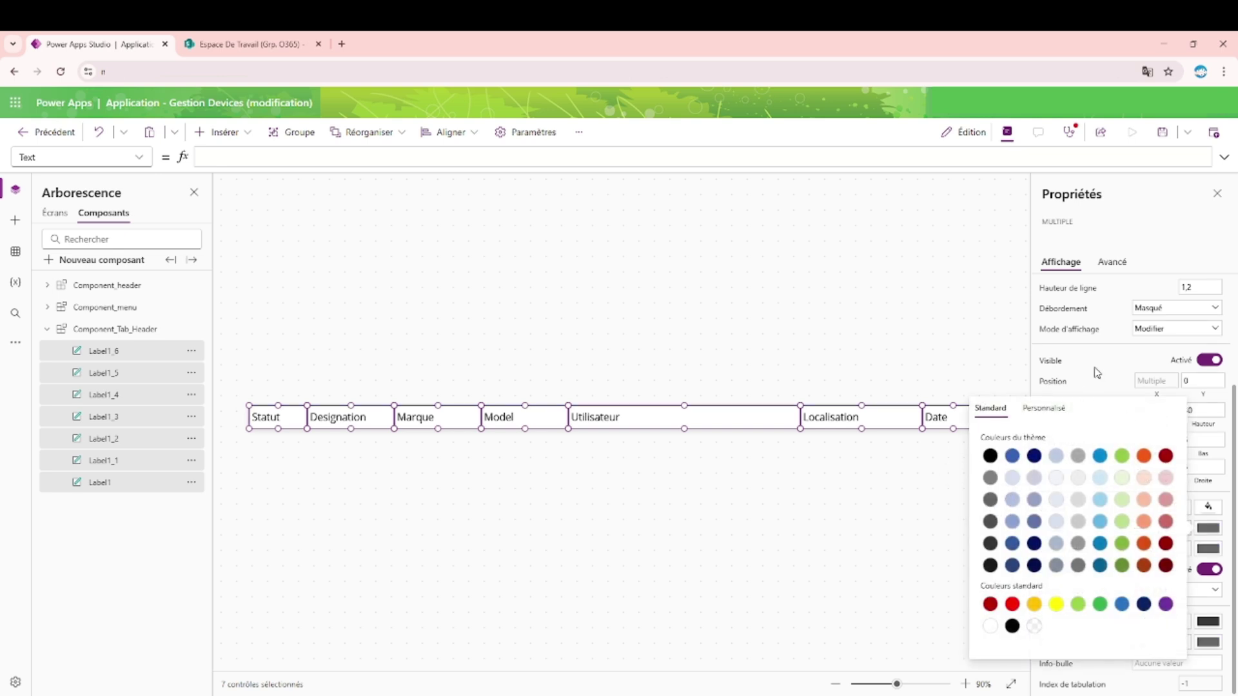
pyautogui.click(1092, 373)
pyautogui.click(1173, 528)
pyautogui.write('1')
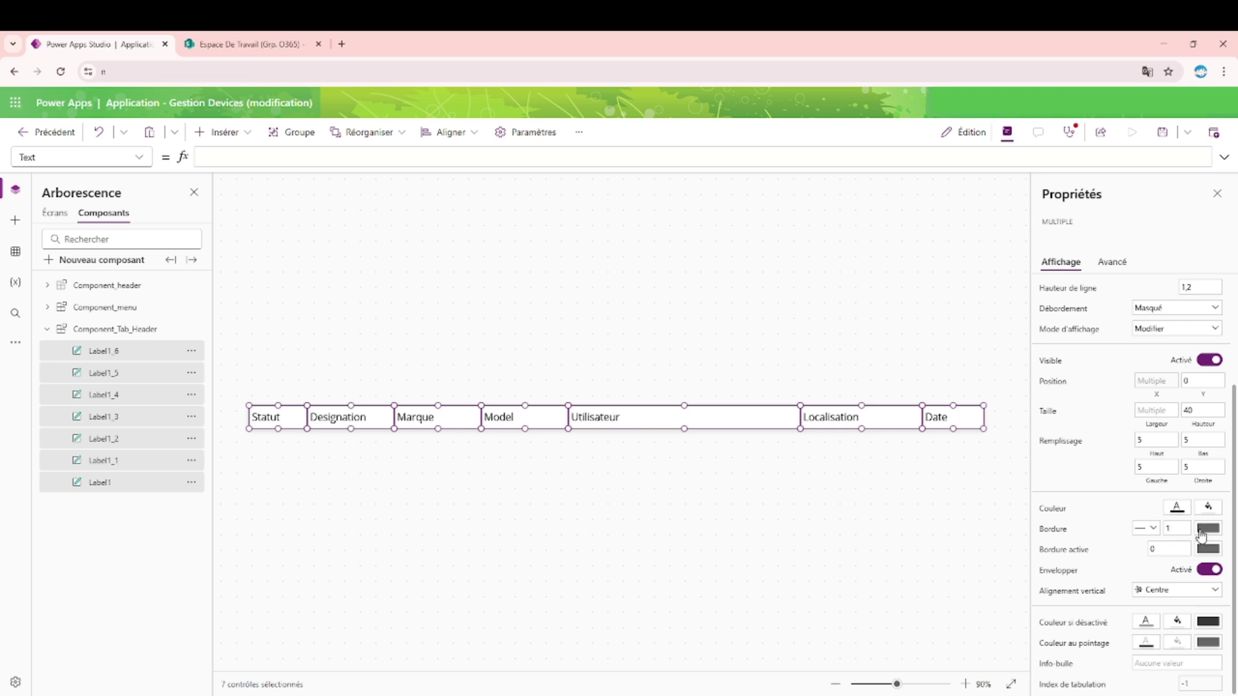
# Step: Fill the seven heading labels with a light grey theme colour and deselect them
pyautogui.click(1207, 530)
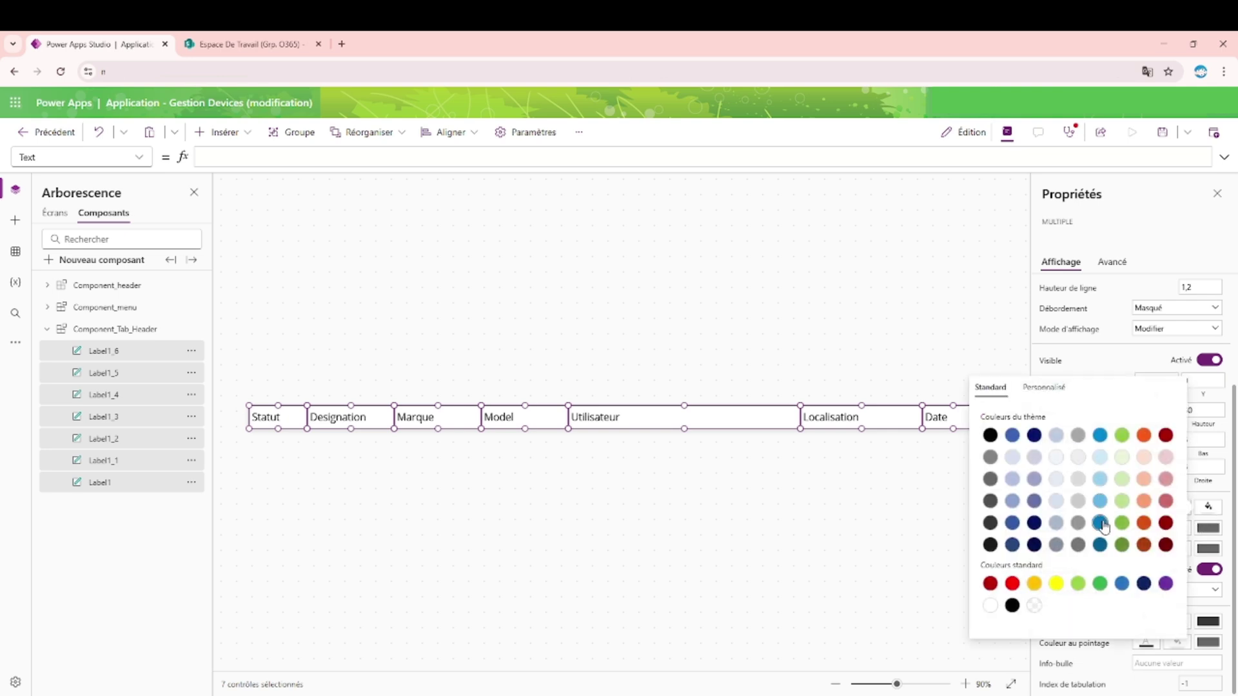
pyautogui.click(1078, 457)
pyautogui.click(855, 352)
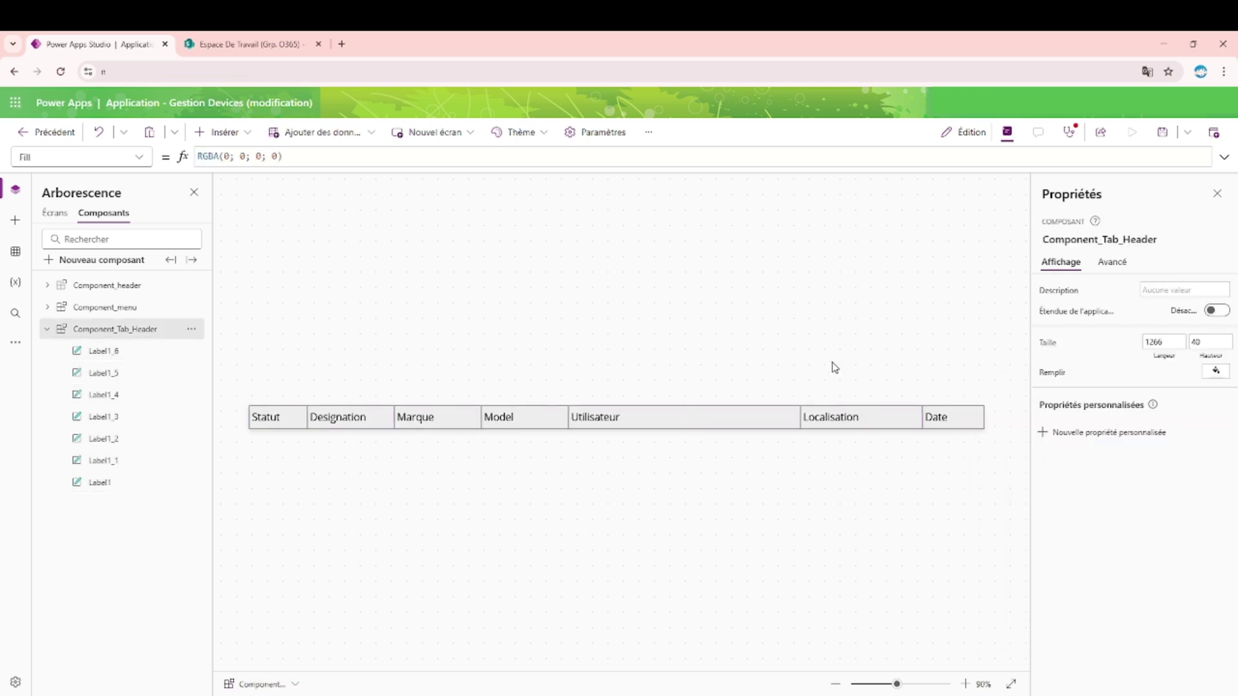
# Step: Centre the text horizontally in all seven heading labels, from Statut to Date
pyautogui.click(127, 353)
pyautogui.keyDown('ctrl'); pyautogui.click(126, 372); pyautogui.keyUp('ctrl')
pyautogui.keyDown('ctrl'); pyautogui.click(124, 394); pyautogui.keyUp('ctrl')
pyautogui.keyDown('ctrl'); pyautogui.click(122, 416); pyautogui.keyUp('ctrl')
pyautogui.keyDown('ctrl'); pyautogui.click(119, 439); pyautogui.keyUp('ctrl')
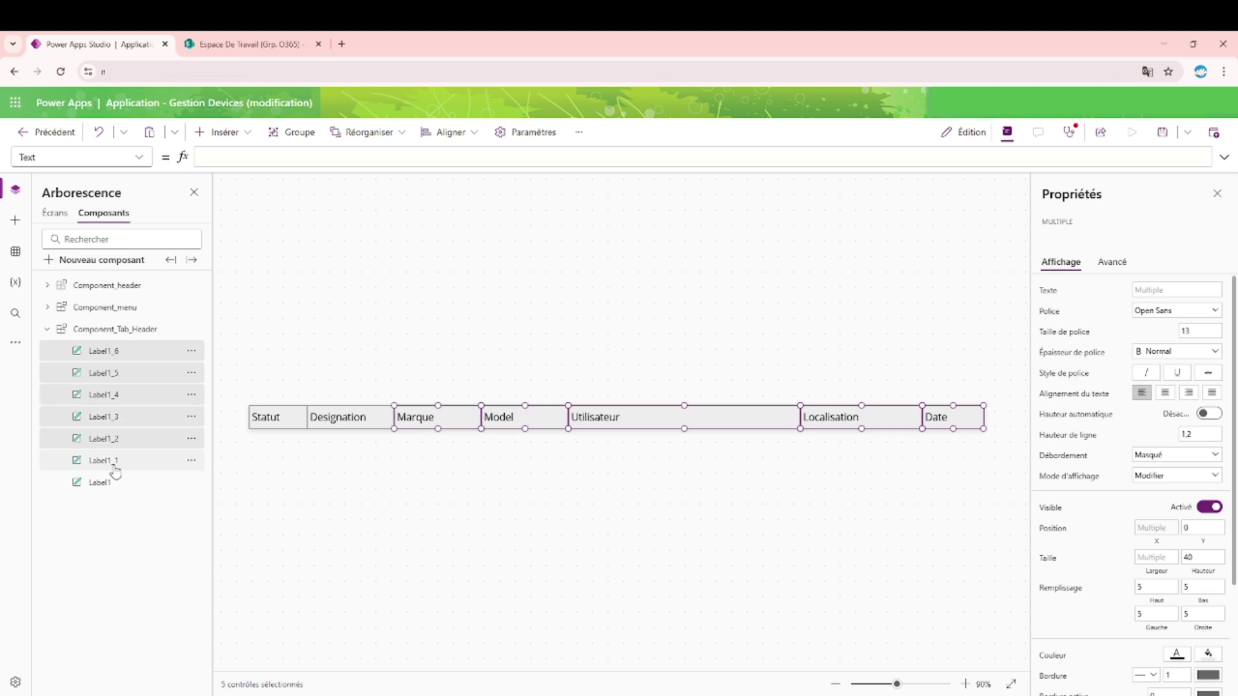
pyautogui.keyDown('ctrl'); pyautogui.click(117, 461); pyautogui.keyUp('ctrl')
pyautogui.keyDown('ctrl'); pyautogui.click(117, 482); pyautogui.keyUp('ctrl')
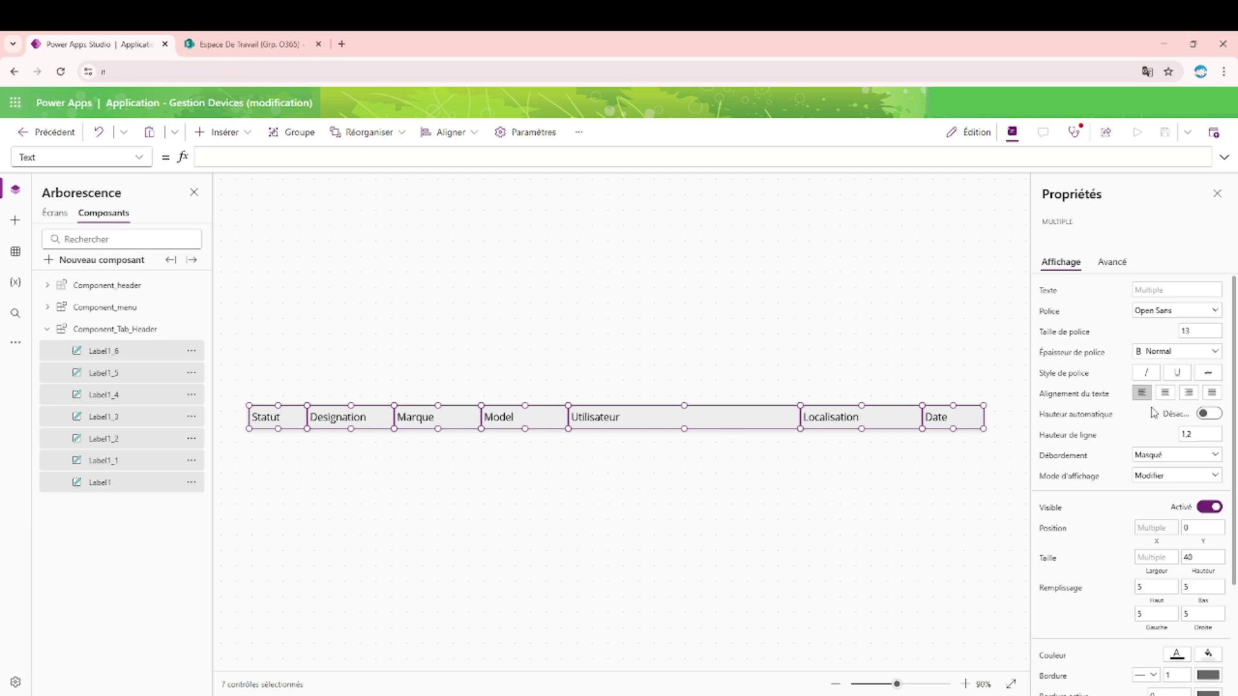
pyautogui.click(1166, 394)
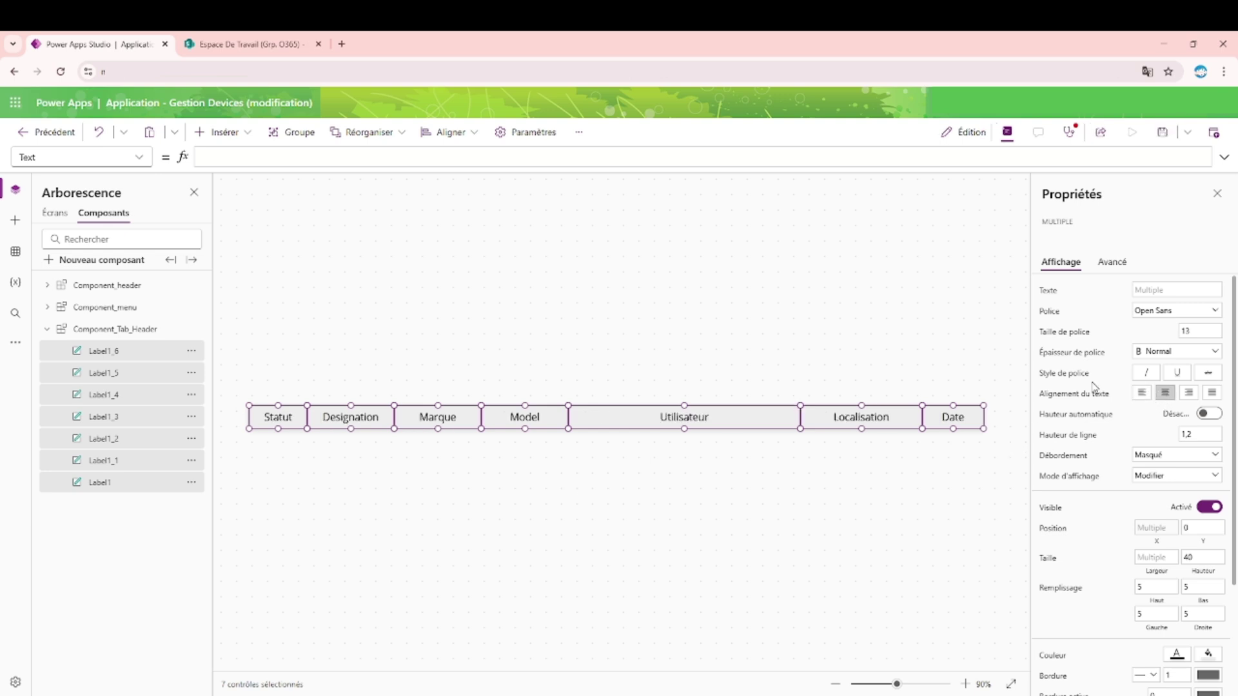
pyautogui.click(667, 329)
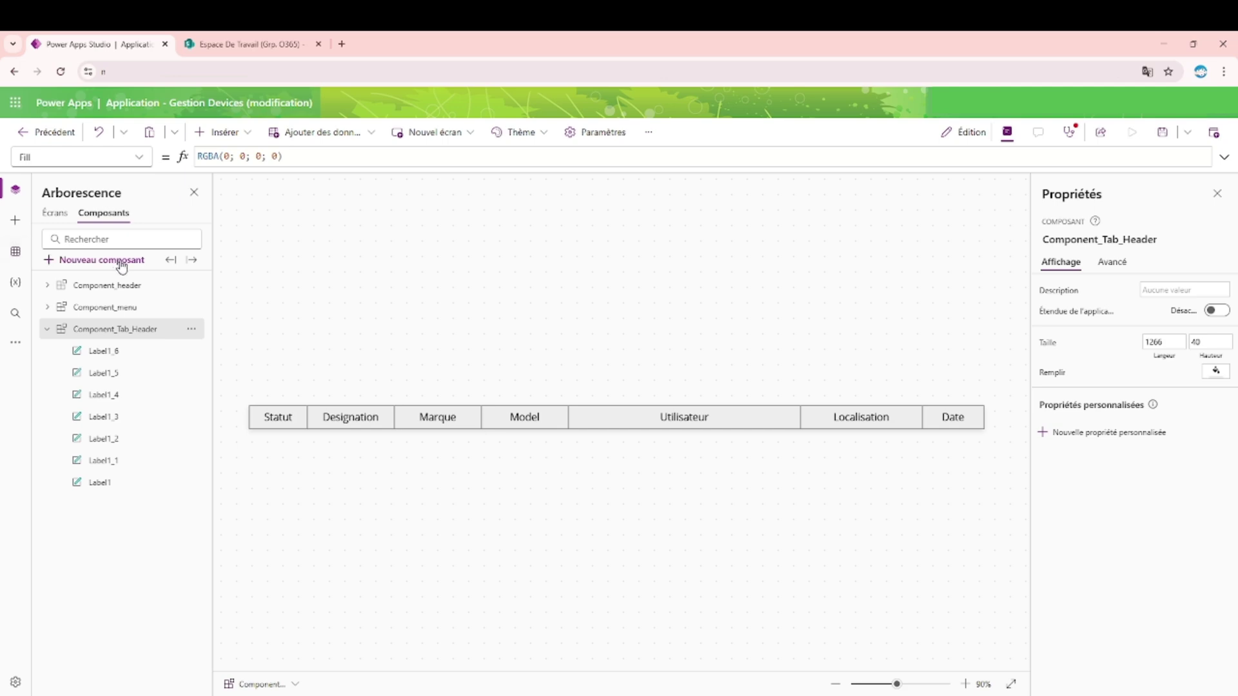
# Step: Rename the Statut heading label as Label_Tab_Satus and set its Y position to 0
pyautogui.click(111, 485)
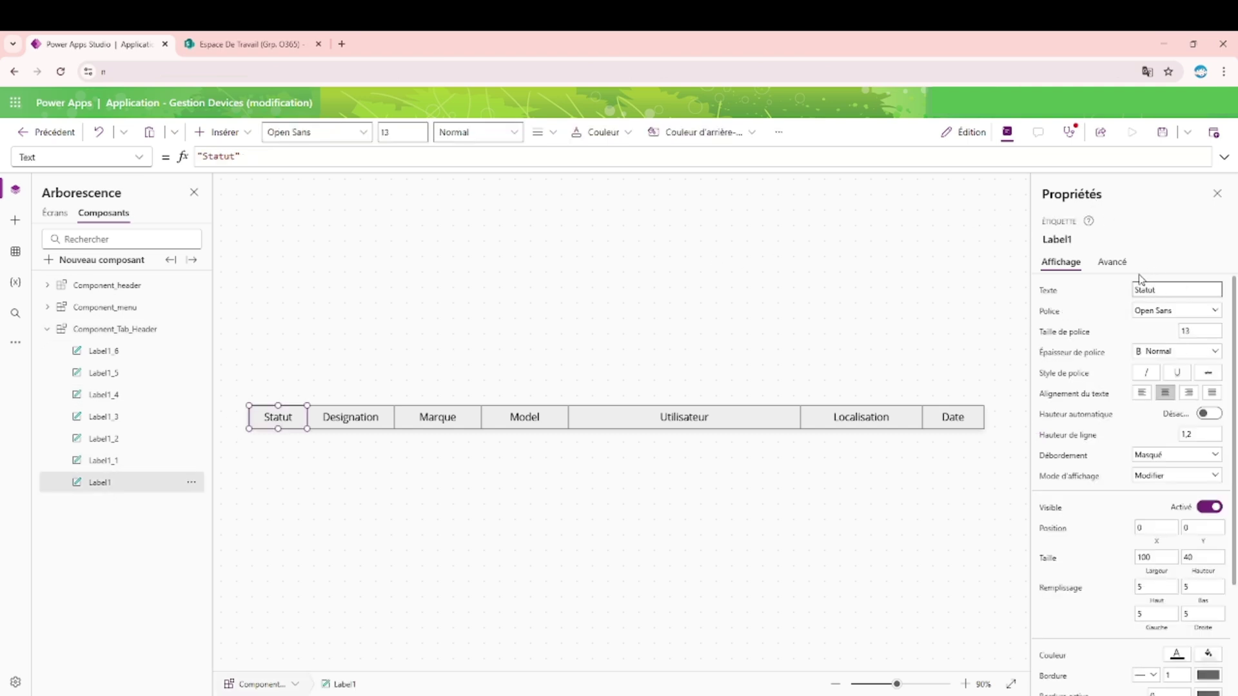
pyautogui.click(1074, 239)
pyautogui.click(1090, 238)
pyautogui.press('BackSpace')
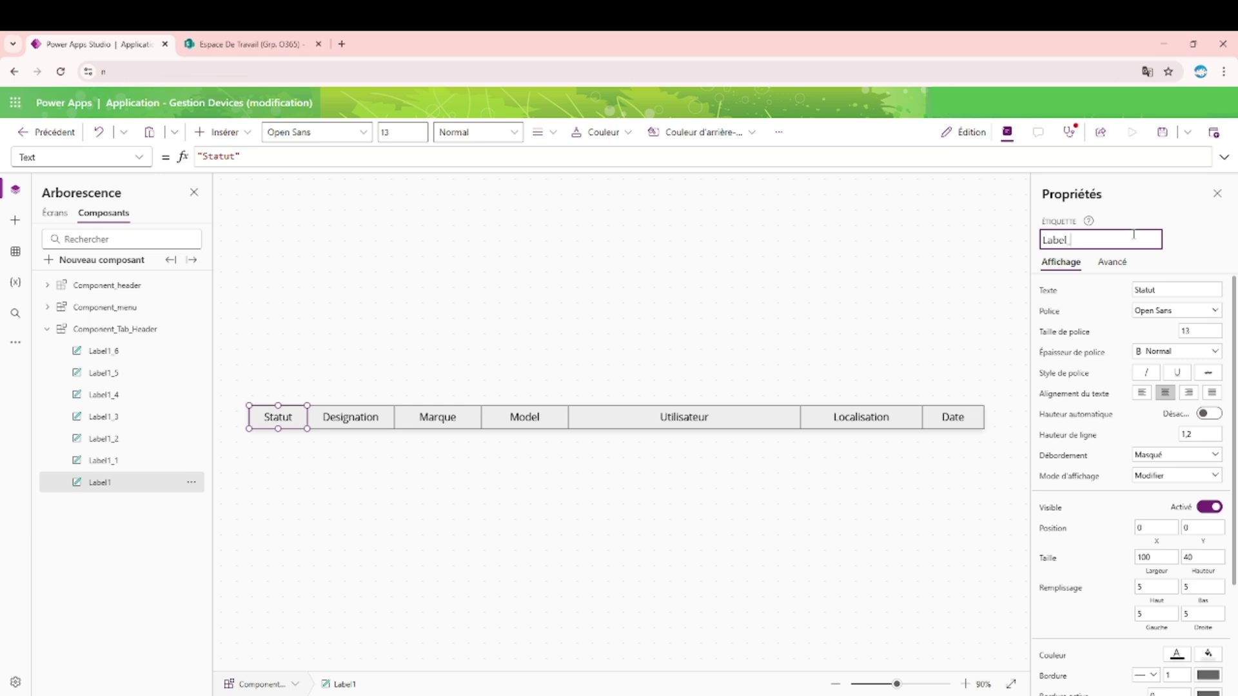
pyautogui.write('_Tab')
pyautogui.write('_SatusStatut')
pyautogui.press('Return')
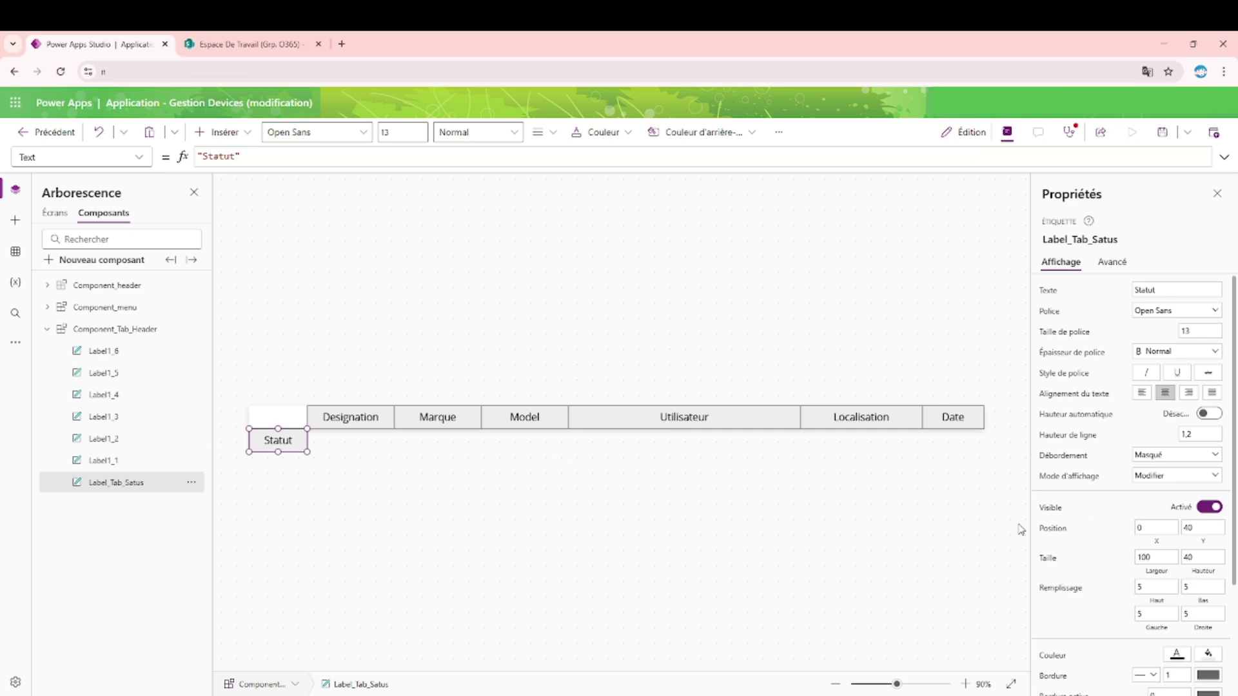
pyautogui.click(1204, 530)
pyautogui.write('0')
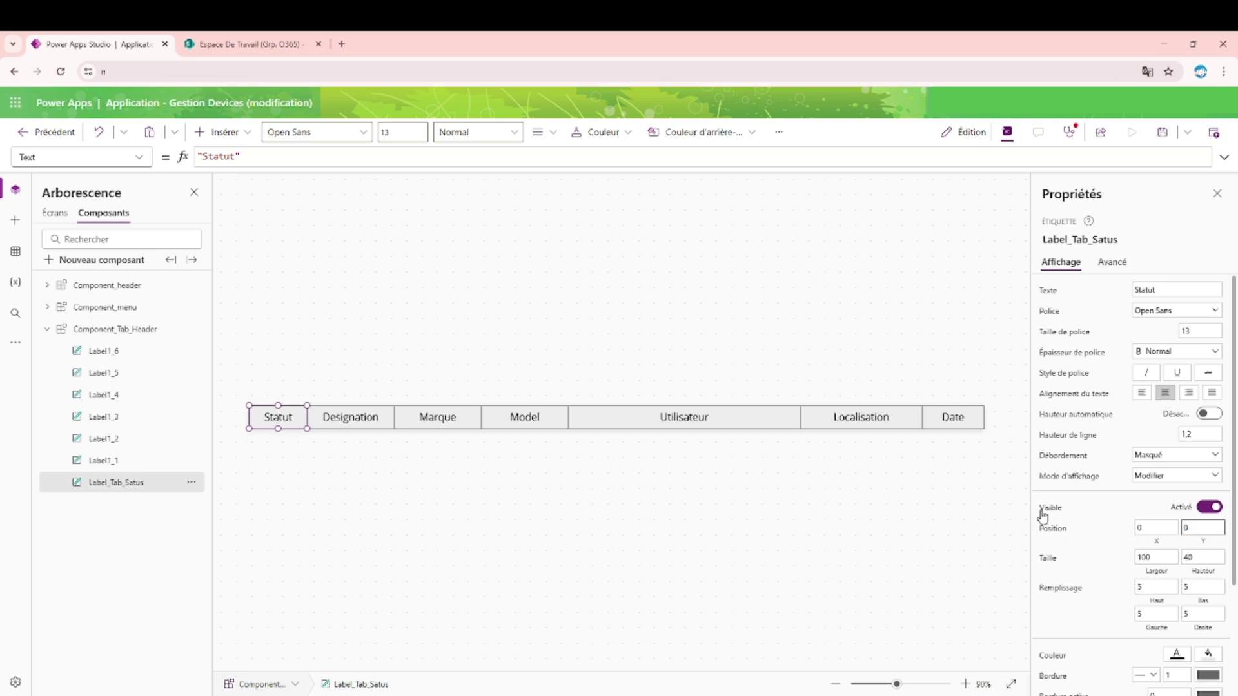
# Step: Rename the Designation heading label as Label_Tab_Designation
pyautogui.click(334, 417)
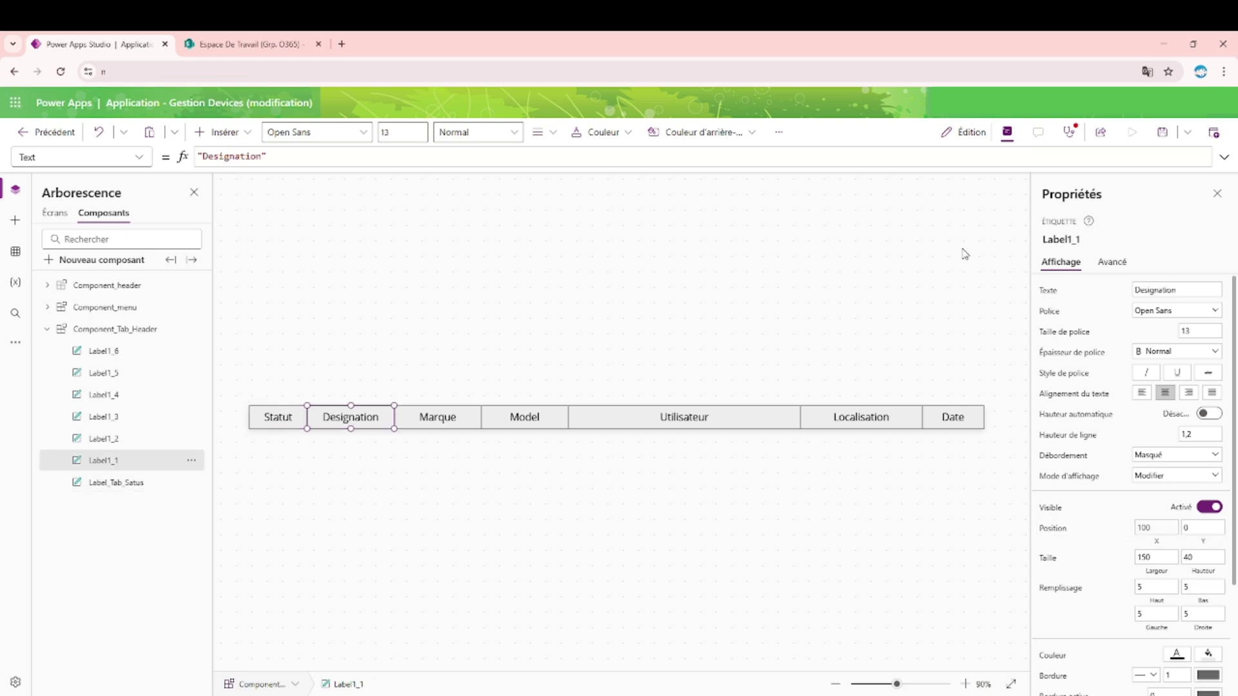
pyautogui.click(1045, 244)
pyautogui.press('BackSpace')
pyautogui.press('BackSpace')
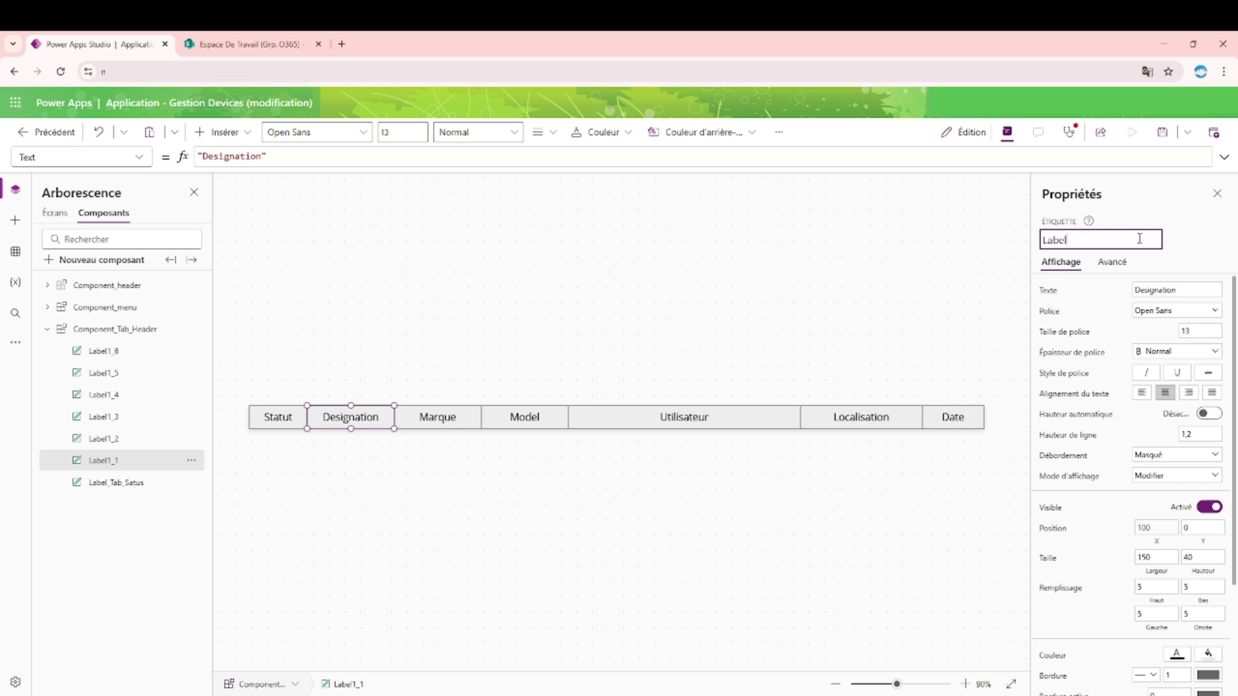
pyautogui.write('_Tab_')
pyautogui.hotkey('ctrl', 'a')
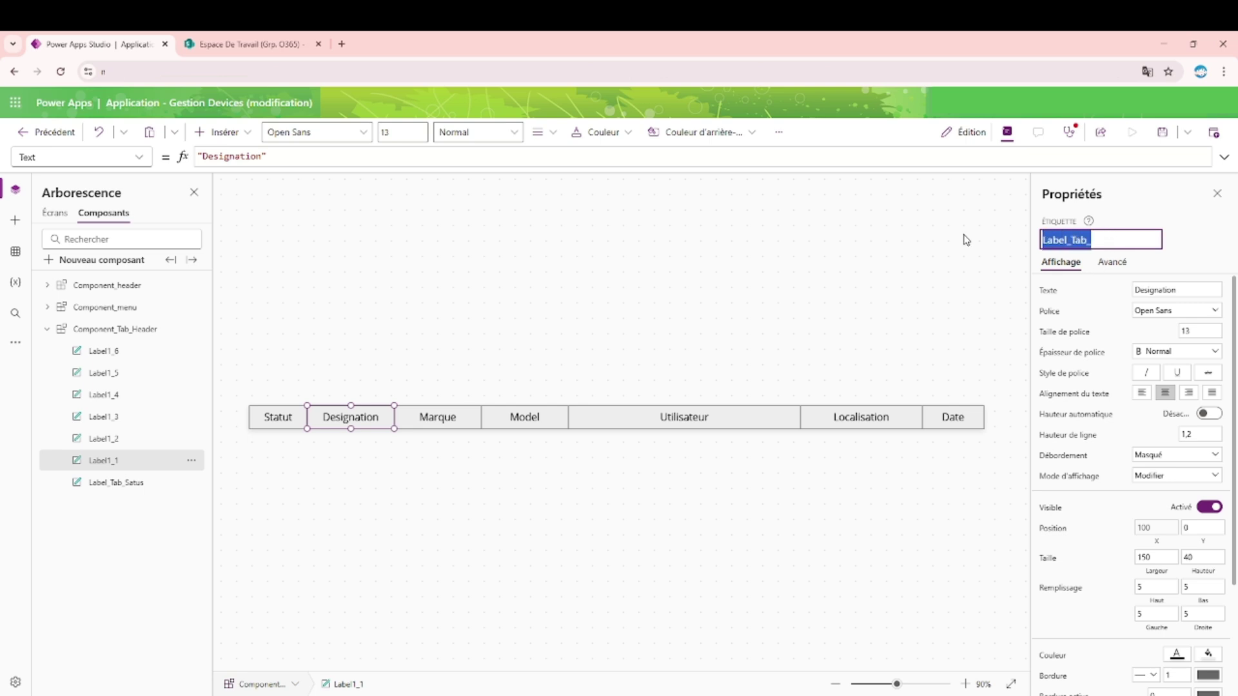
pyautogui.click(1104, 236)
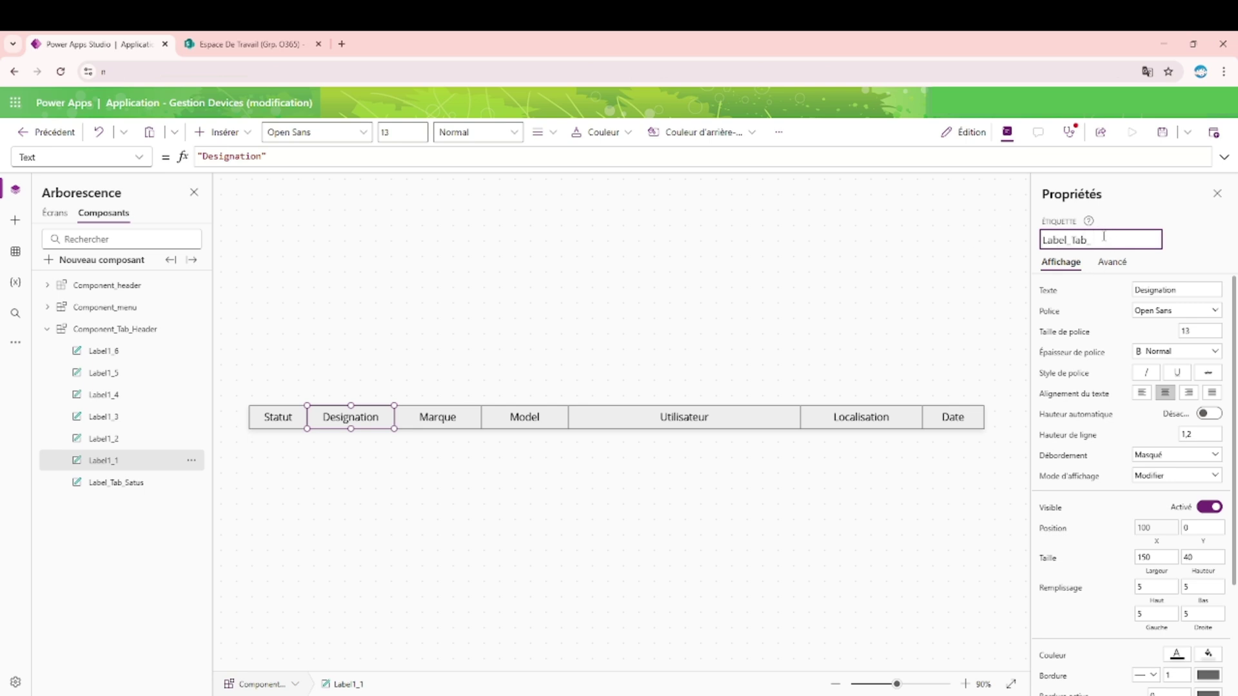
pyautogui.write('Designation')
pyautogui.press('Return')
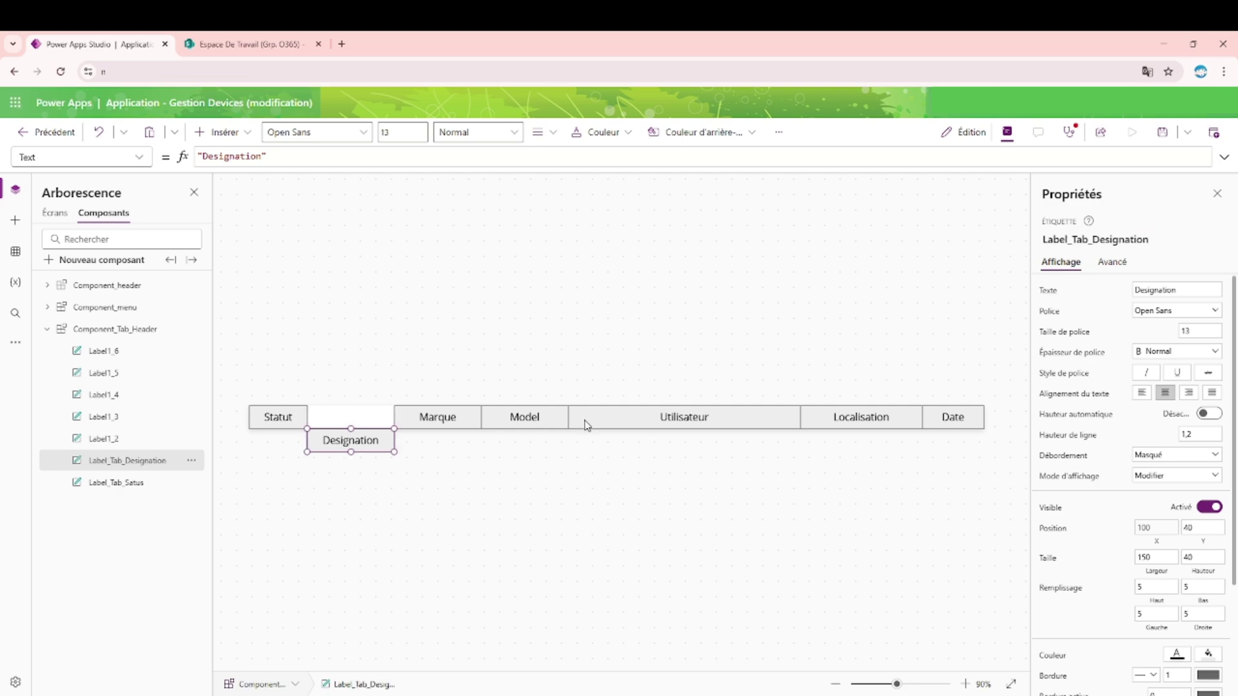
# Step: Rename the Marque heading label as Label_Tab_Marque
pyautogui.click(439, 420)
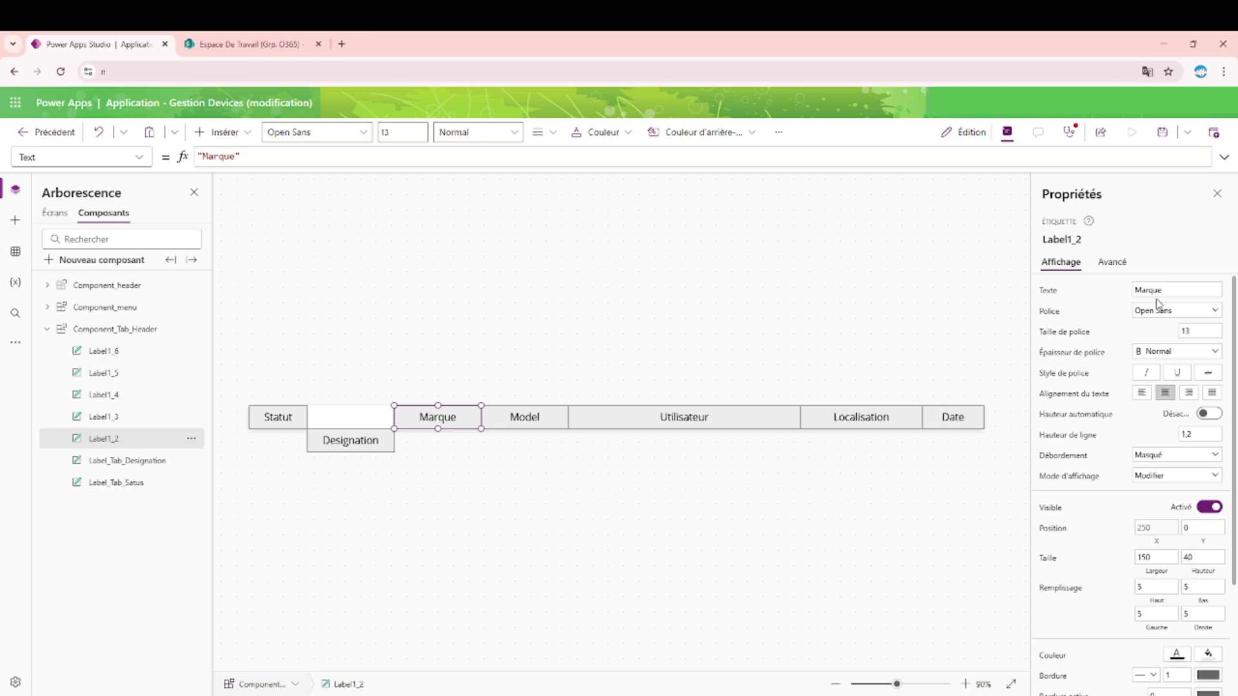
pyautogui.click(1073, 240)
pyautogui.write('Label_Tab_')
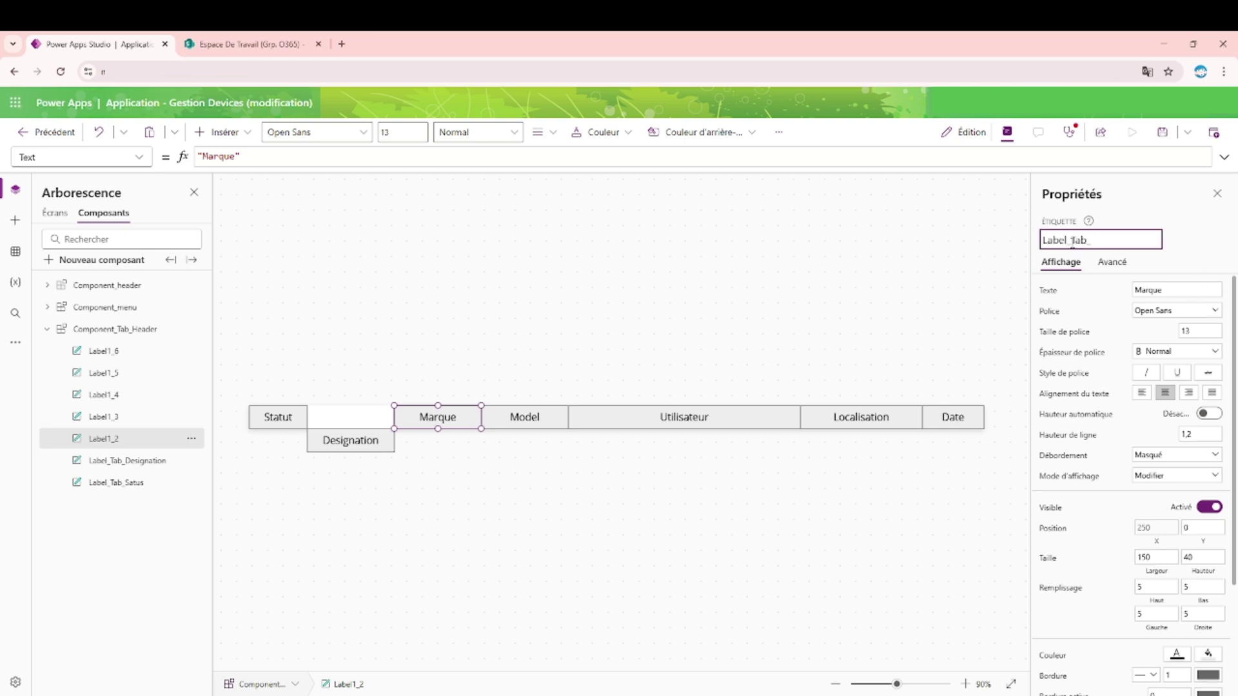
pyautogui.write('Marque')
pyautogui.press('Return')
# Step: Rename the Model heading label as Label_Tab_Model
pyautogui.click(516, 416)
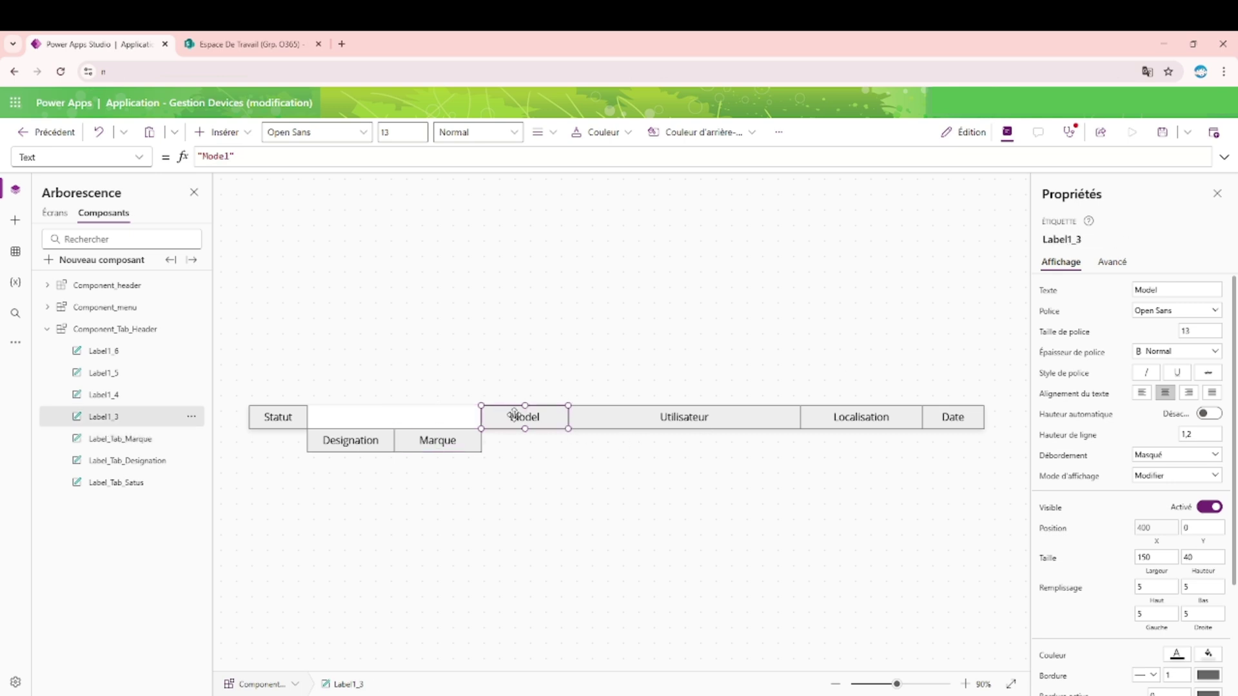
pyautogui.click(1071, 239)
pyautogui.write('Label_Tab_M')
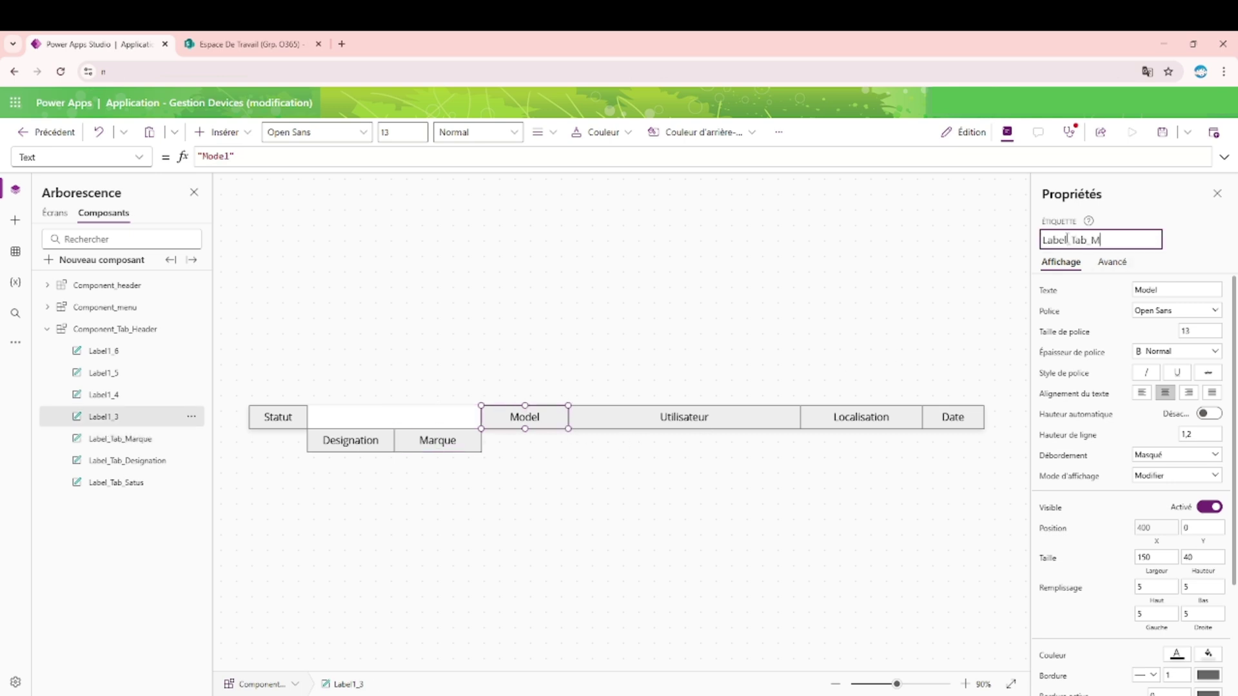
pyautogui.write('odel')
pyautogui.press('Return')
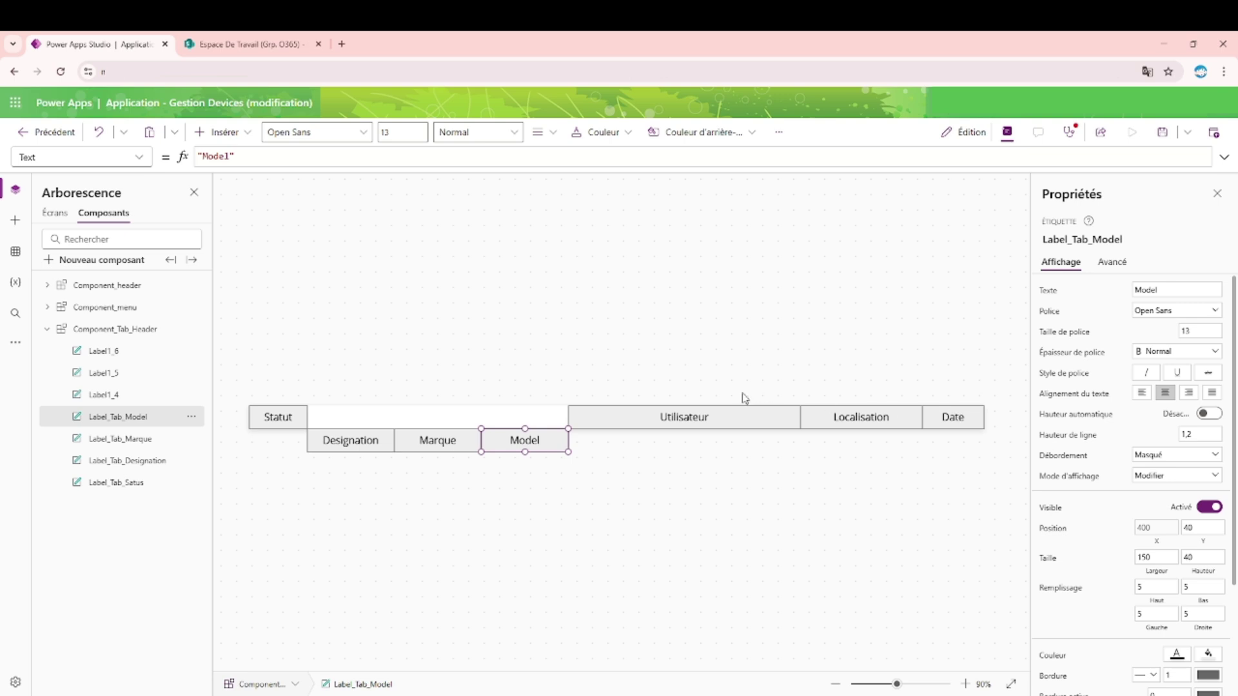
# Step: Rename the Utilisateur heading label as Label_Tab_Utilisateur
pyautogui.click(742, 416)
pyautogui.click(1090, 239)
pyautogui.write('Label_Tab_')
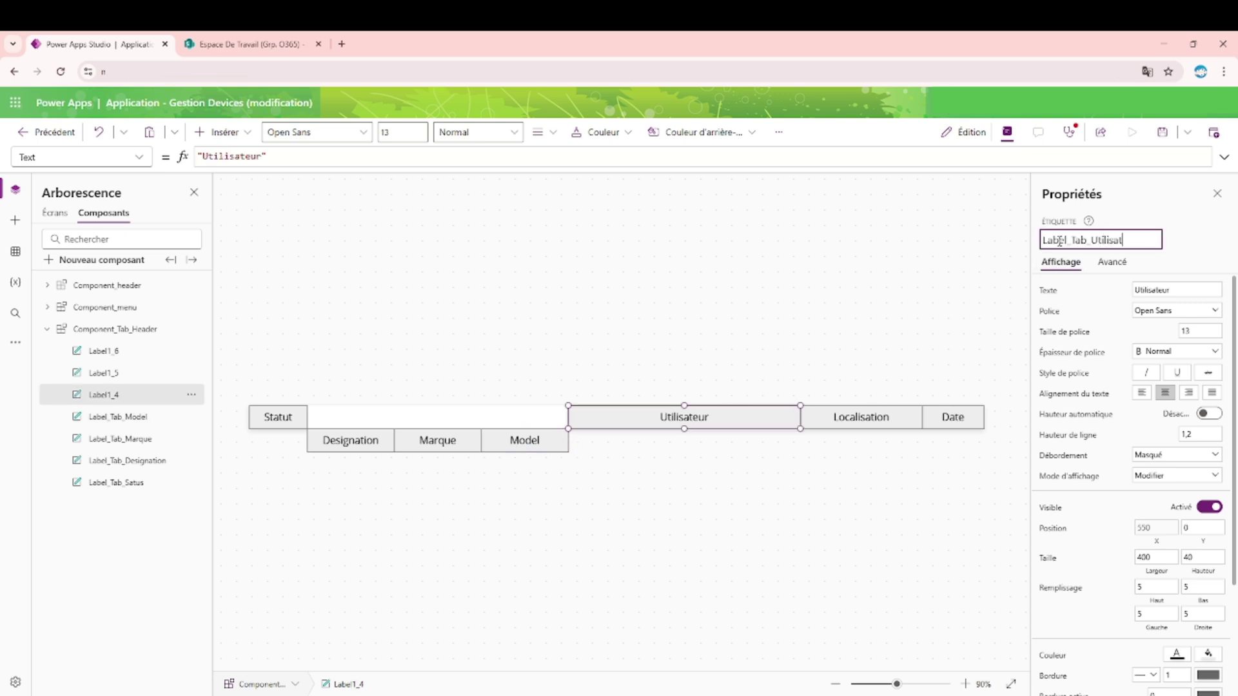
pyautogui.press('Escape')
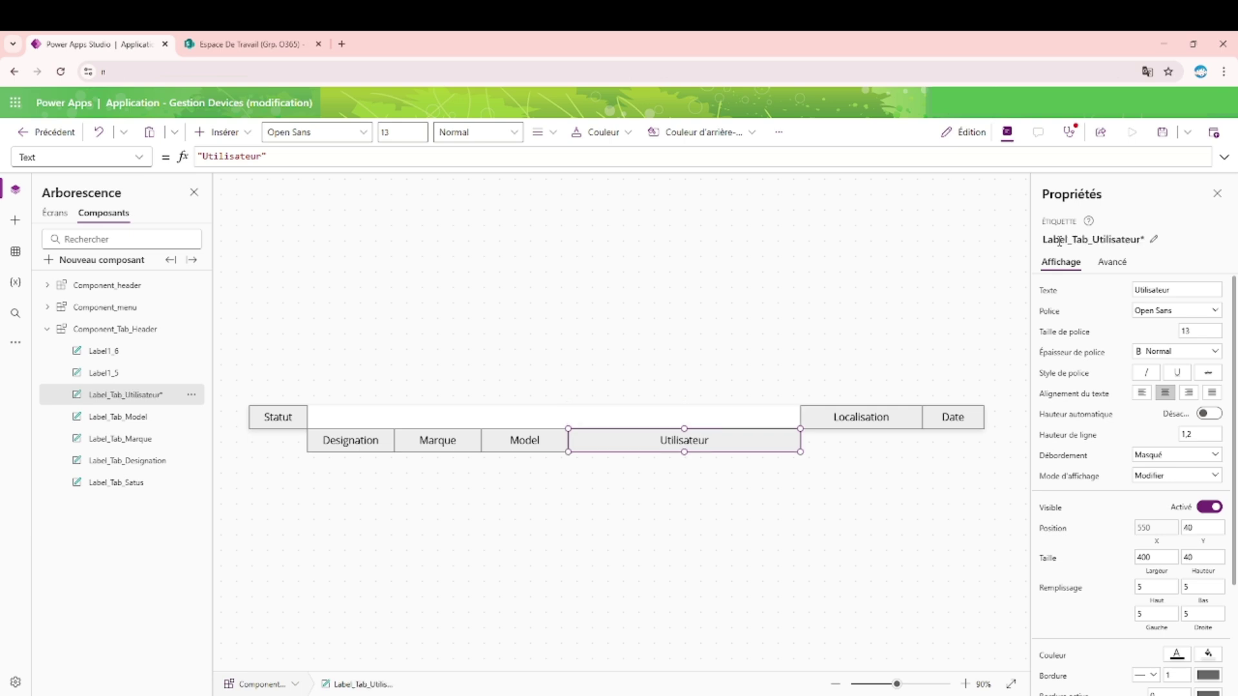
# Step: Rename the Localisation heading label as Label_Tab_Localisation
pyautogui.click(888, 418)
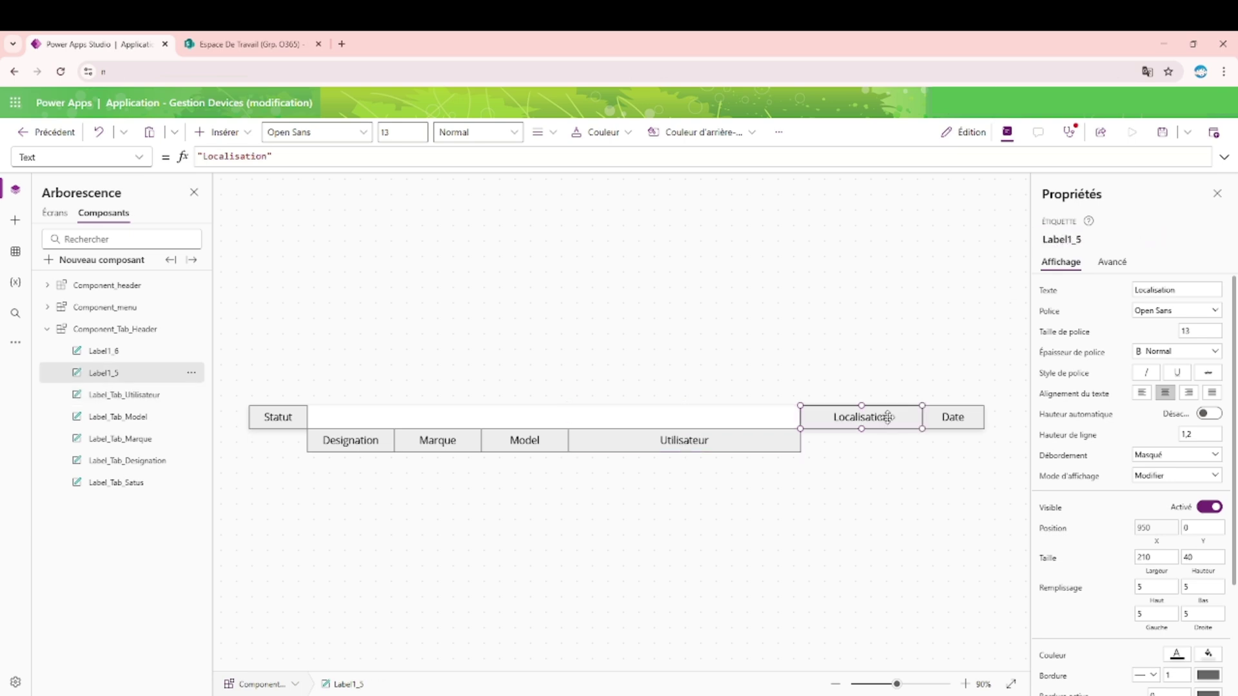
pyautogui.click(1074, 240)
pyautogui.write('Label_Tab_Loca')
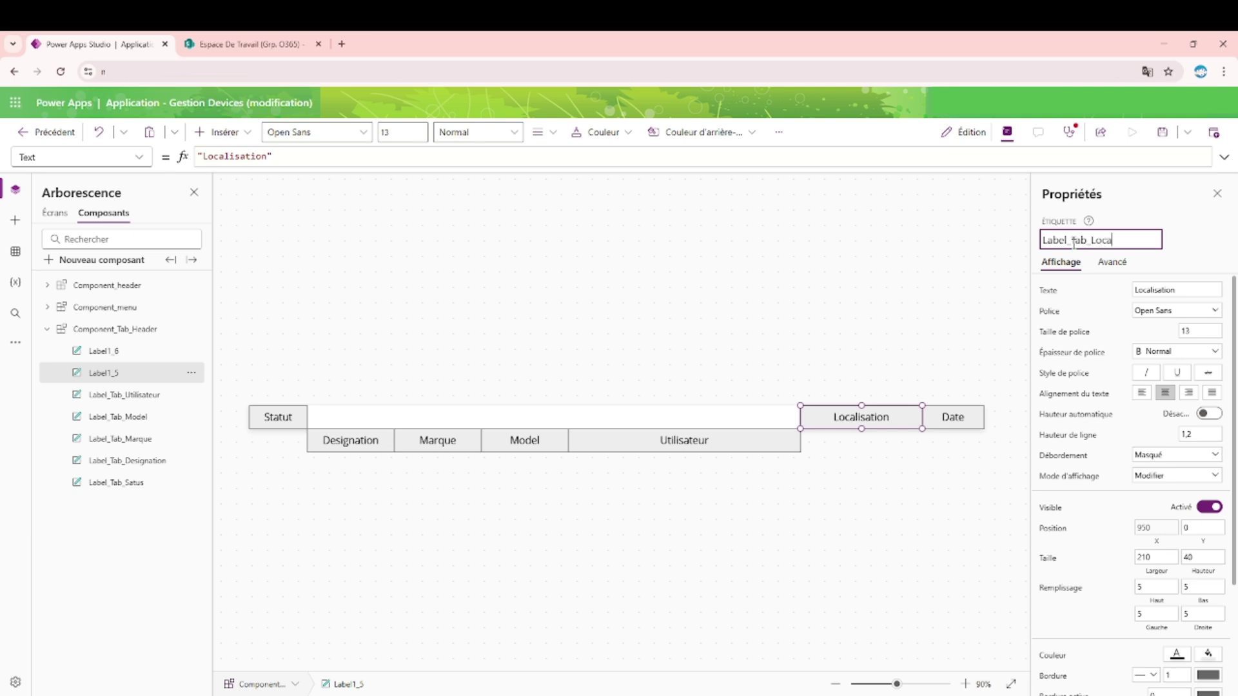
pyautogui.write('lisation')
pyautogui.press('Return')
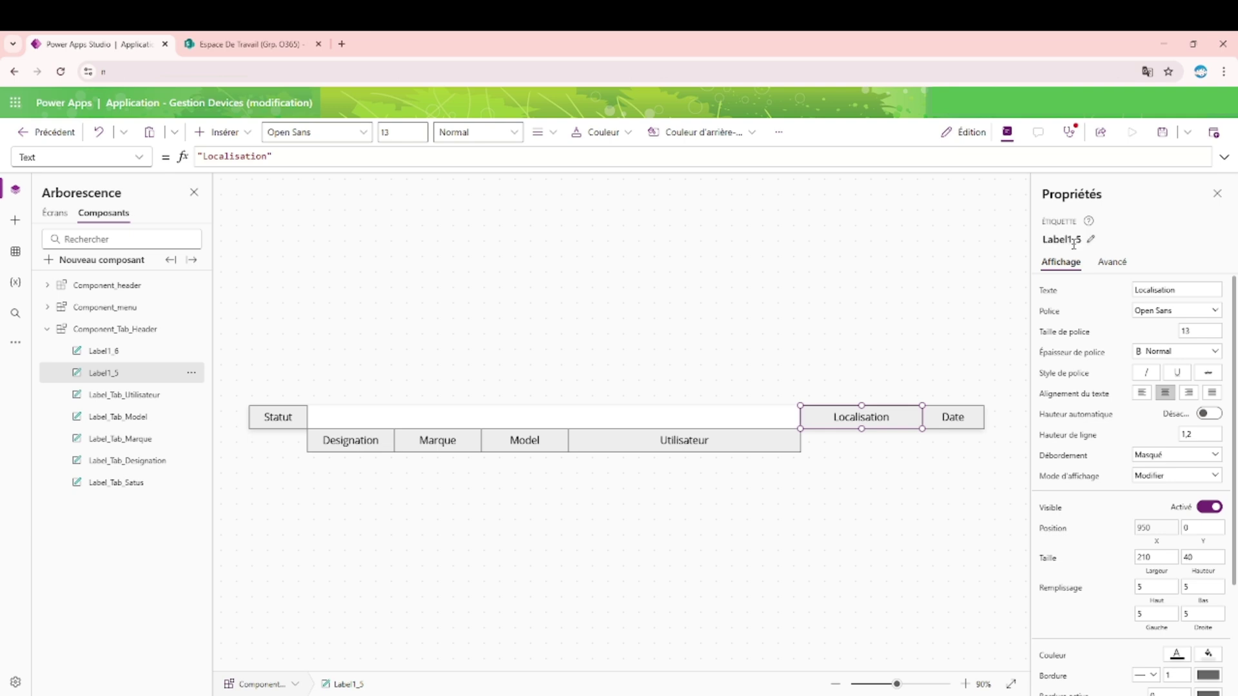
# Step: Rename the Date heading label as Label_Tab_DAte
pyautogui.click(954, 420)
pyautogui.click(1075, 238)
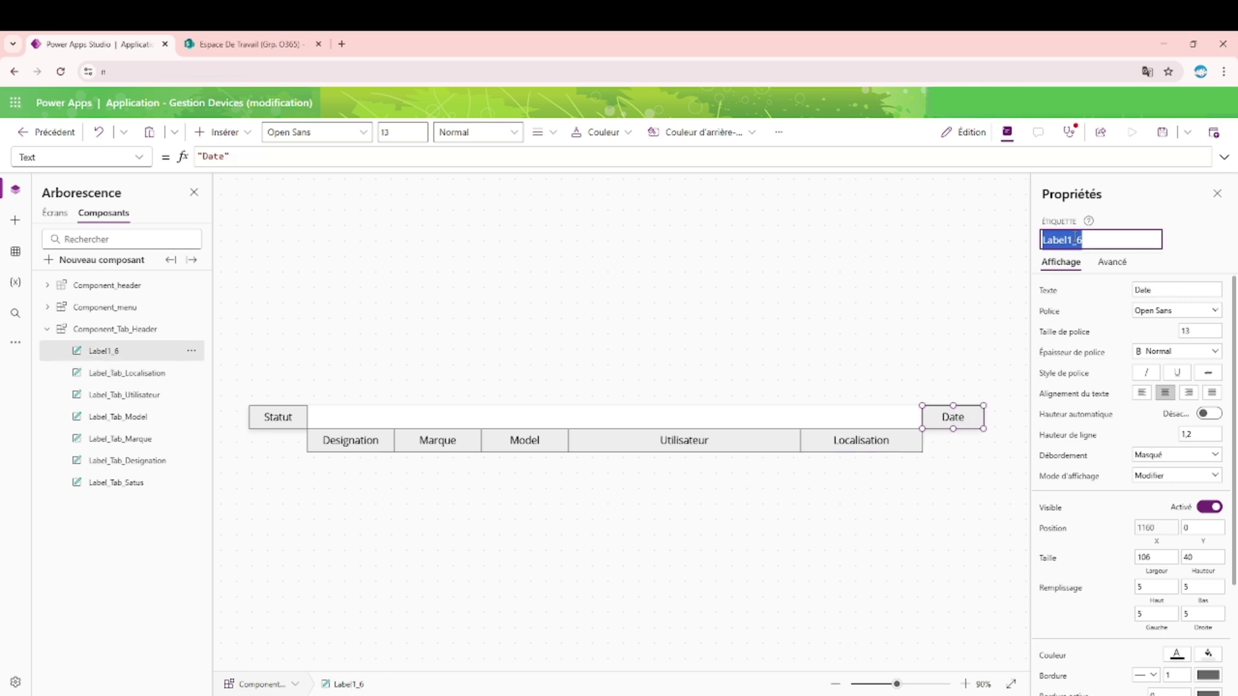
pyautogui.write('Label_Tab_')
pyautogui.write('DA')
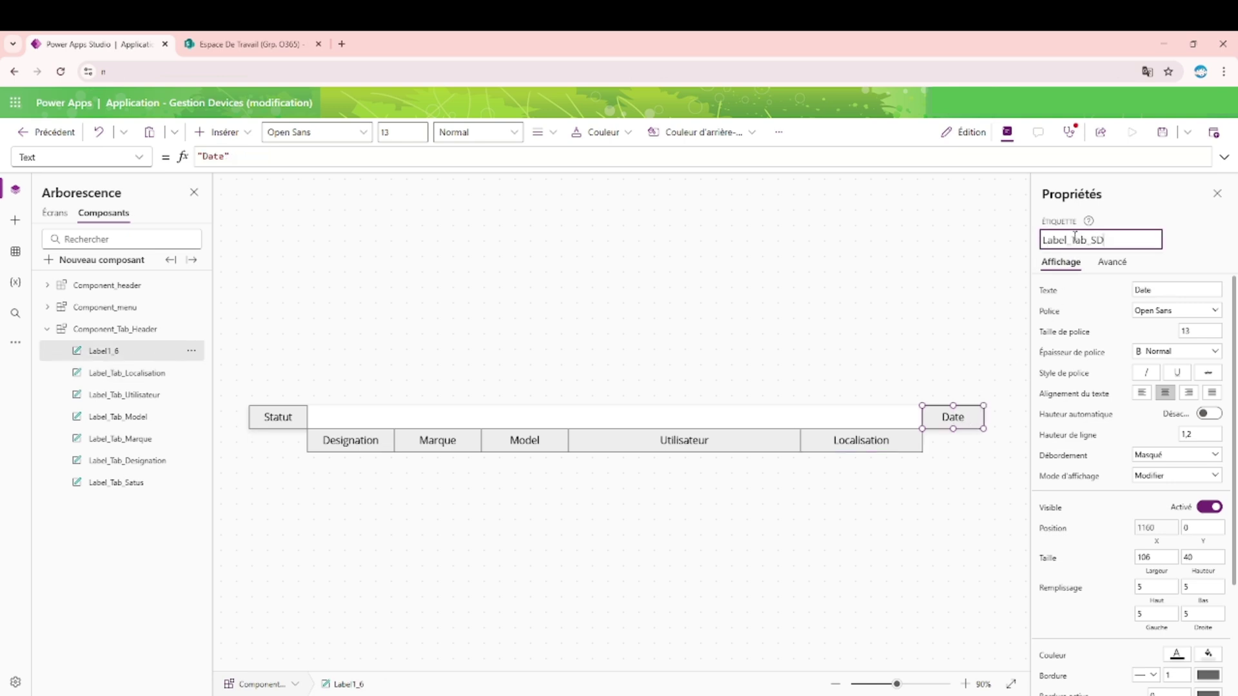
pyautogui.press('BackSpace')
pyautogui.press('BackSpace')
pyautogui.write('DAte')
pyautogui.press('Return')
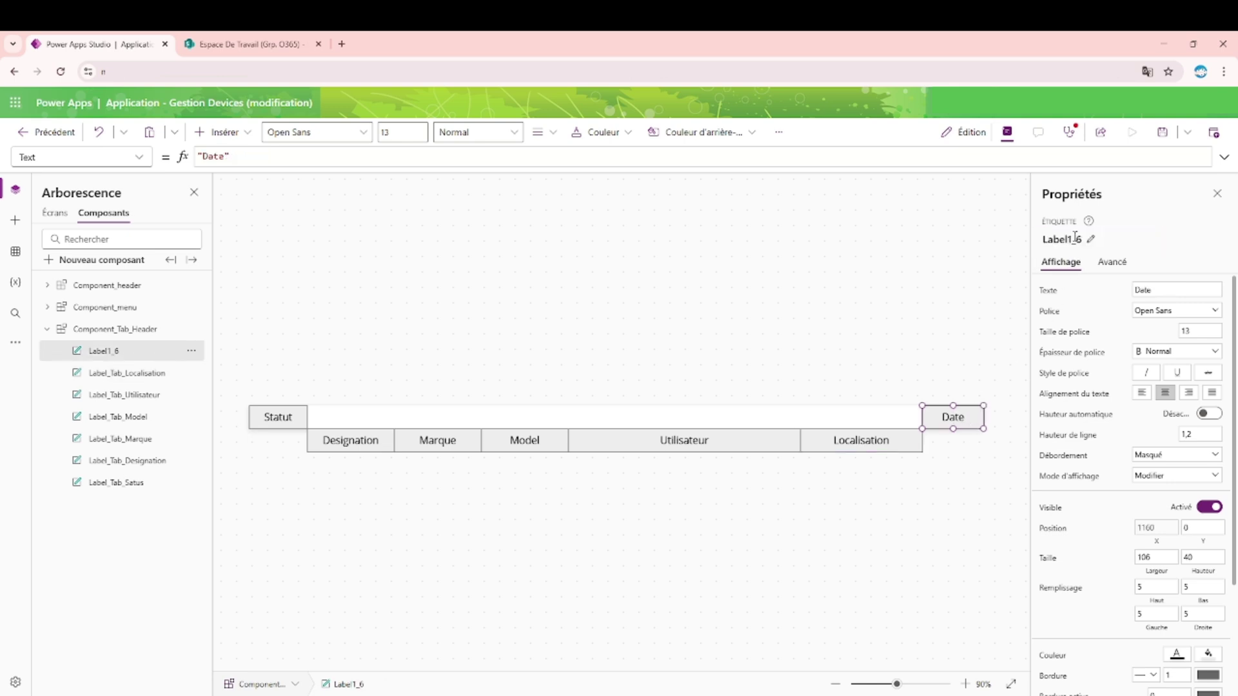
# Step: Align the Designation, Marque, Model, Utilisateur, Localisation and Date labels with the Statut label by setting their Y position to 0
pyautogui.keyDown('ctrl'); pyautogui.click(132, 373); pyautogui.keyUp('ctrl')
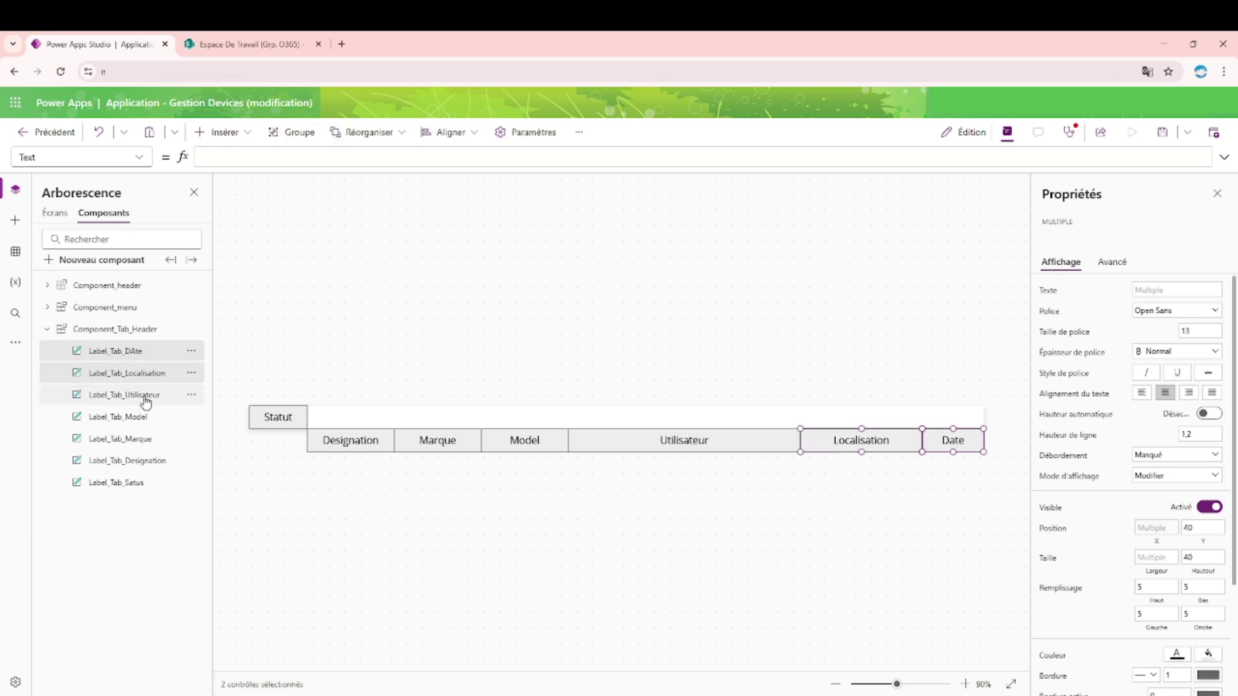
pyautogui.keyDown('ctrl'); pyautogui.click(135, 395); pyautogui.keyUp('ctrl')
pyautogui.keyDown('ctrl'); pyautogui.click(139, 417); pyautogui.keyUp('ctrl')
pyautogui.keyDown('ctrl'); pyautogui.click(141, 438); pyautogui.keyUp('ctrl')
pyautogui.keyDown('ctrl'); pyautogui.click(148, 460); pyautogui.keyUp('ctrl')
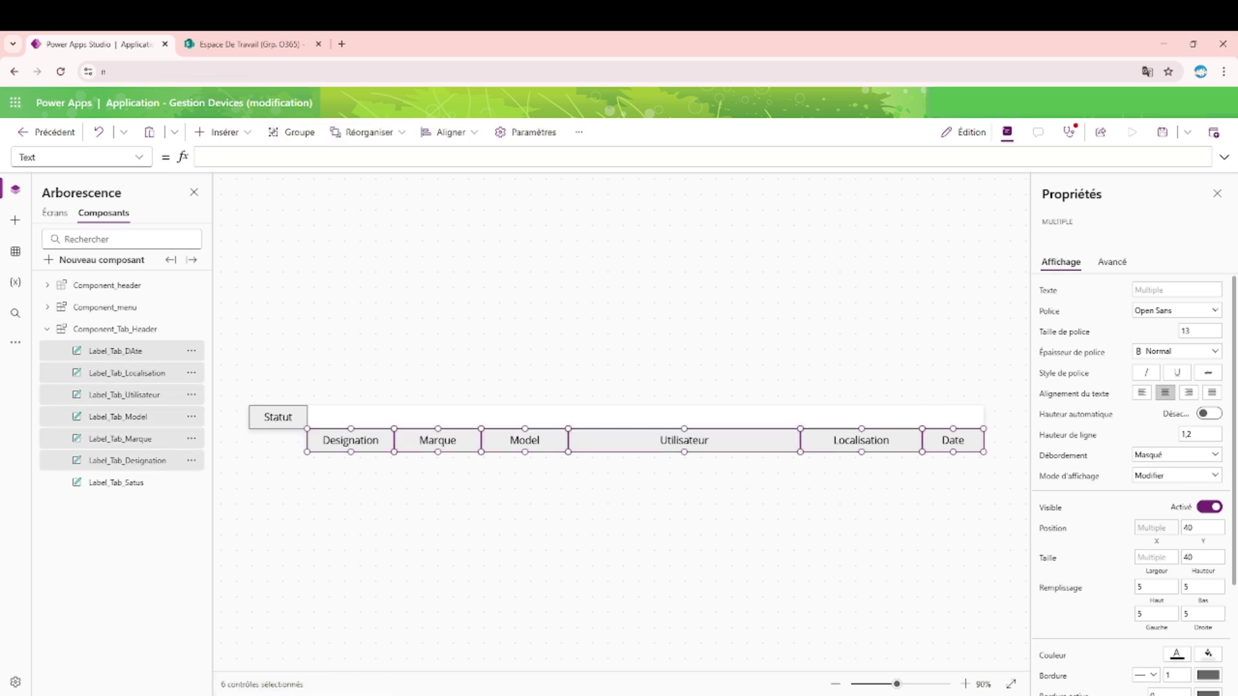
pyautogui.click(1184, 524)
pyautogui.write('0')
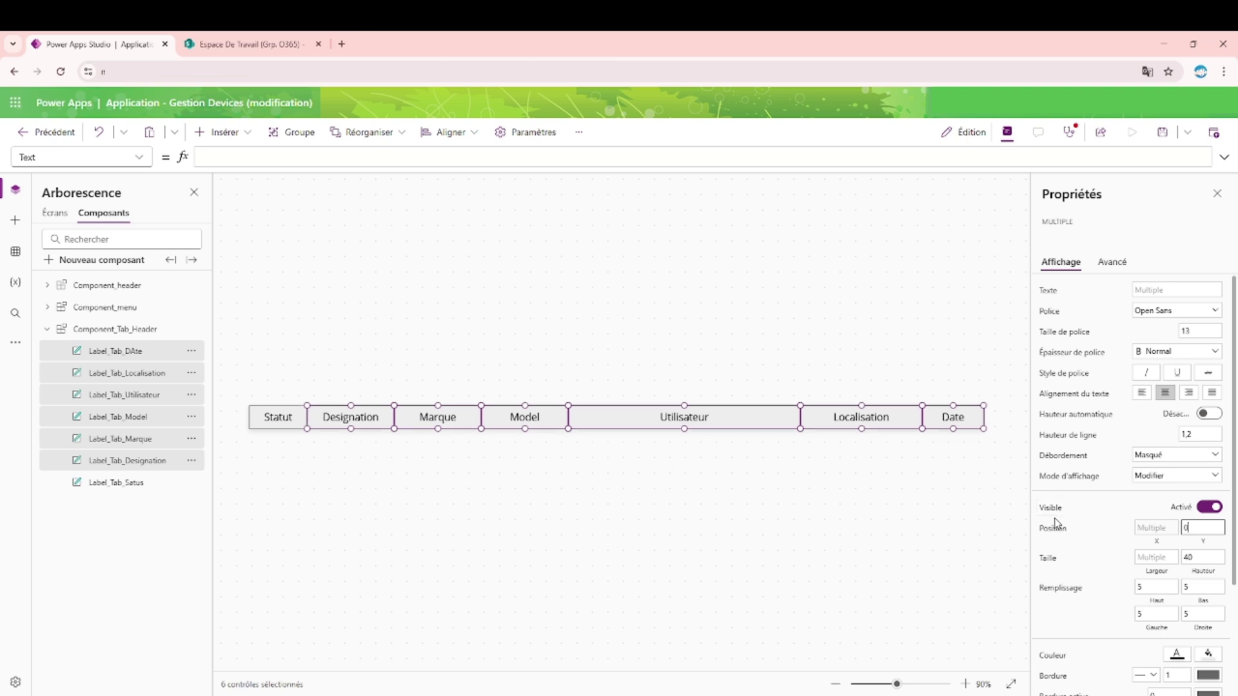
pyautogui.click(792, 356)
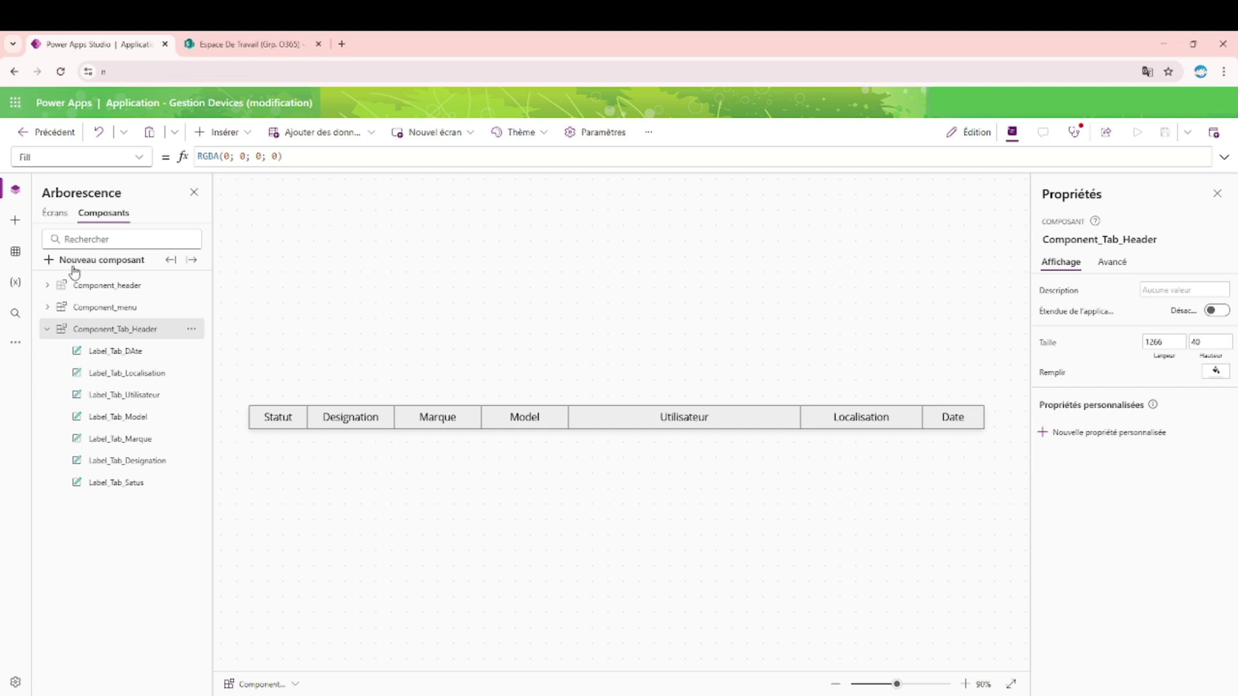
# Step: Lower the top edge of the gallery on the Ordinateurs - Dashboard screen to about Y 243, making it about 441 high
pyautogui.click(64, 222)
pyautogui.click(728, 253)
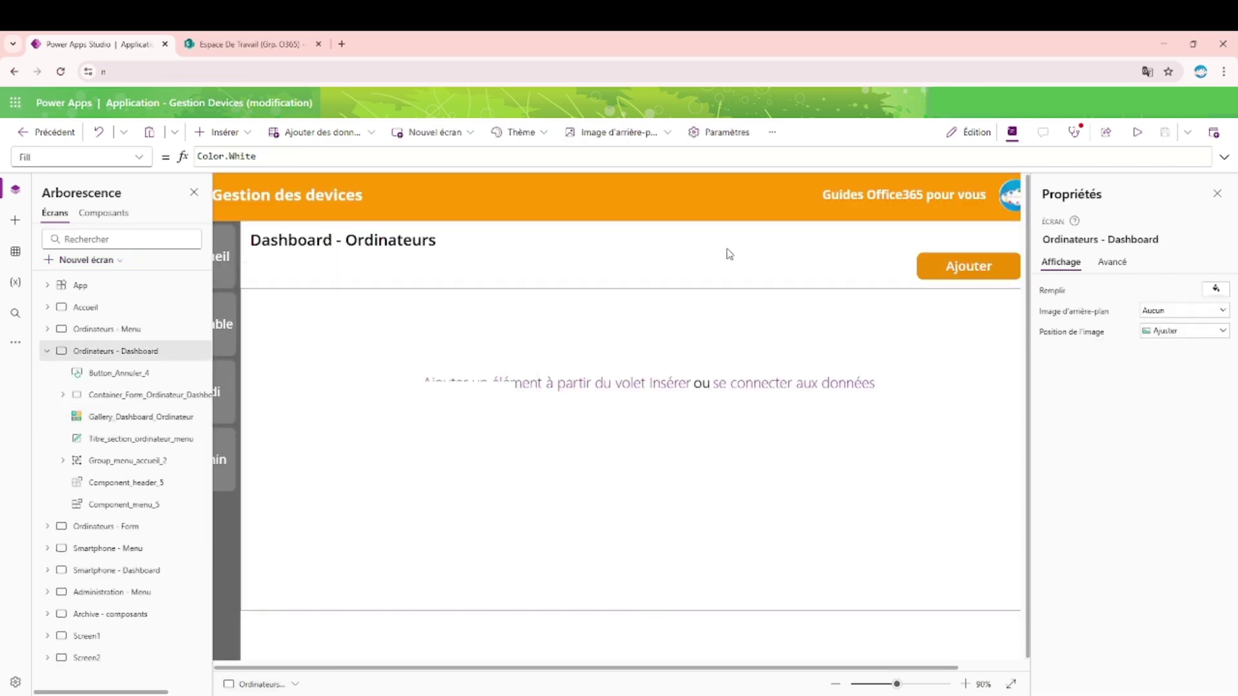
pyautogui.click(626, 352)
pyautogui.click(754, 574)
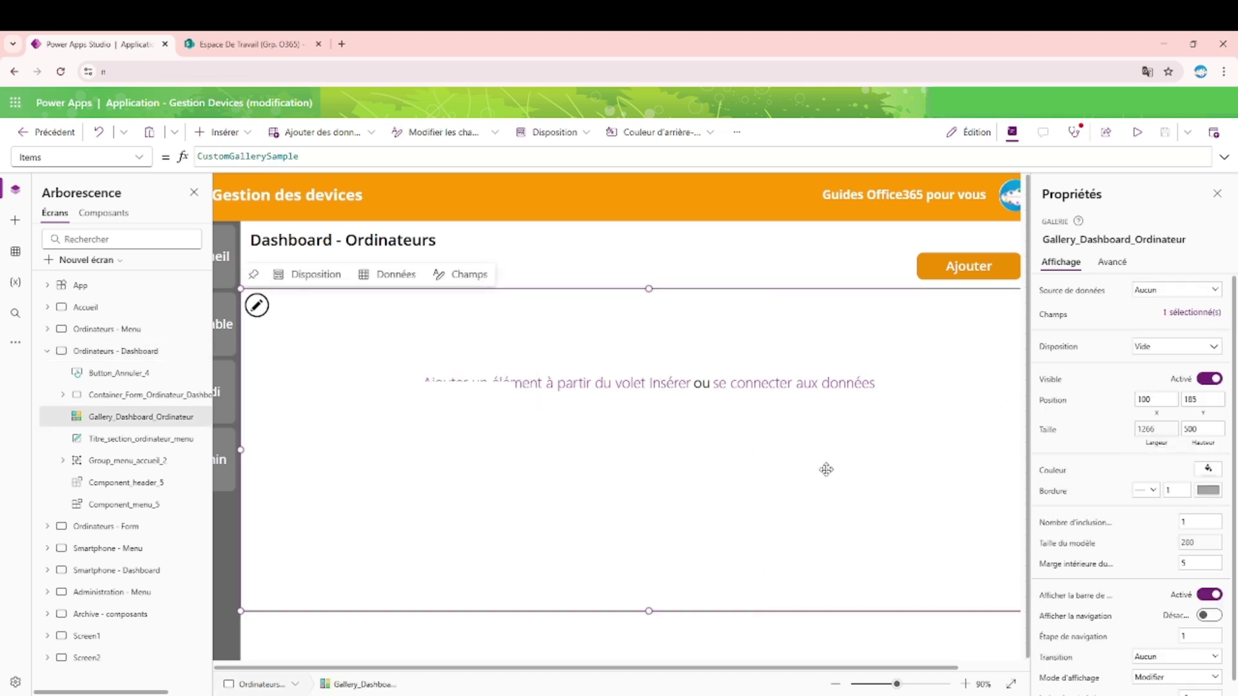
pyautogui.scroll(-1, 774, 445)
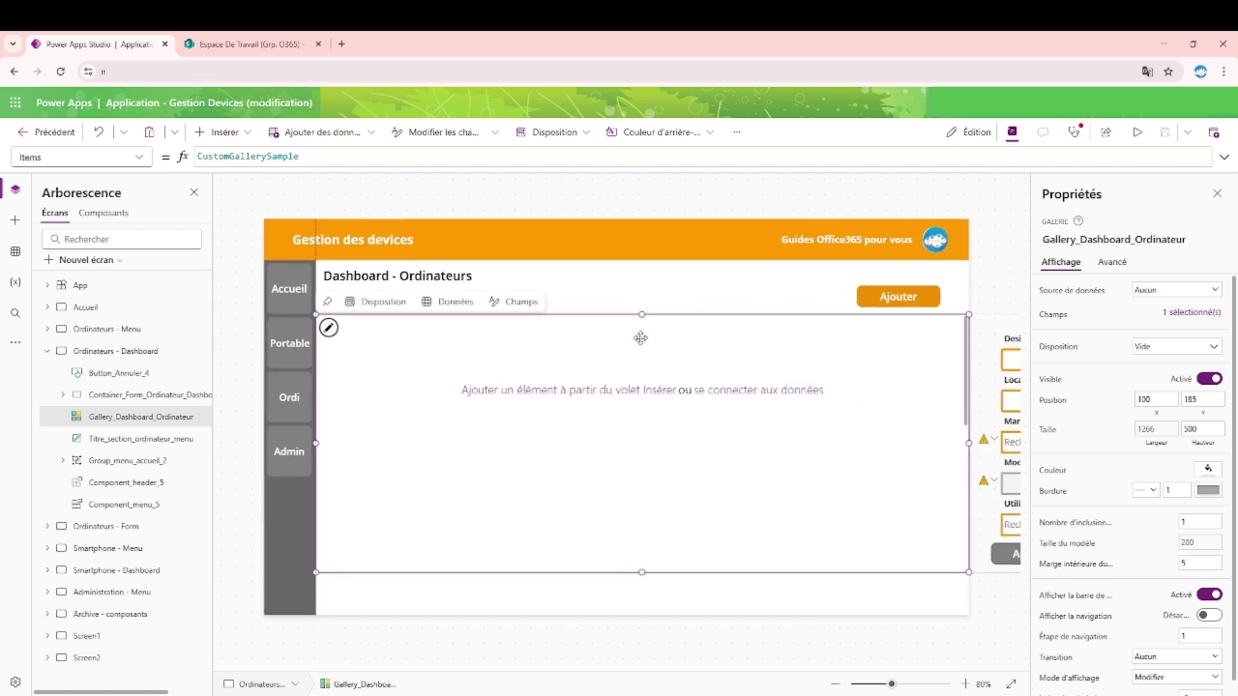
pyautogui.moveTo(642, 315); pyautogui.dragTo(641, 345)
pyautogui.click(409, 205)
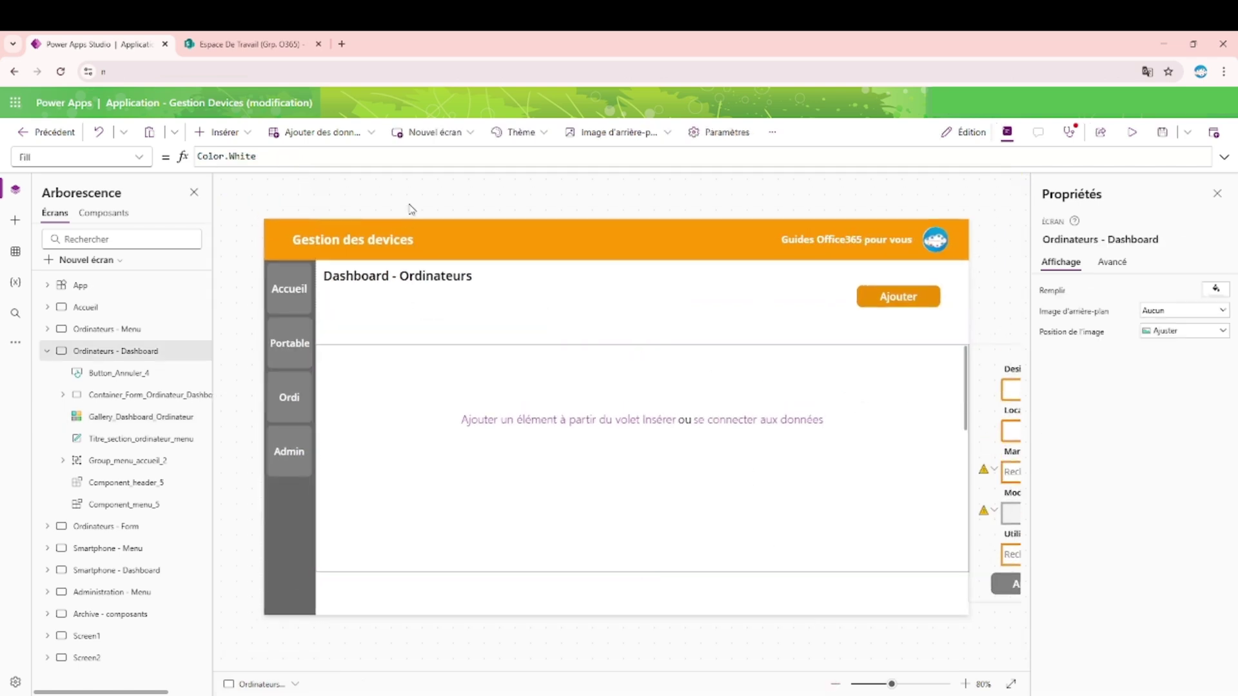
# Step: Insert Component_Tab_Header on the dashboard screen and place it directly above the gallery at X 100, Y 203
pyautogui.click(227, 133)
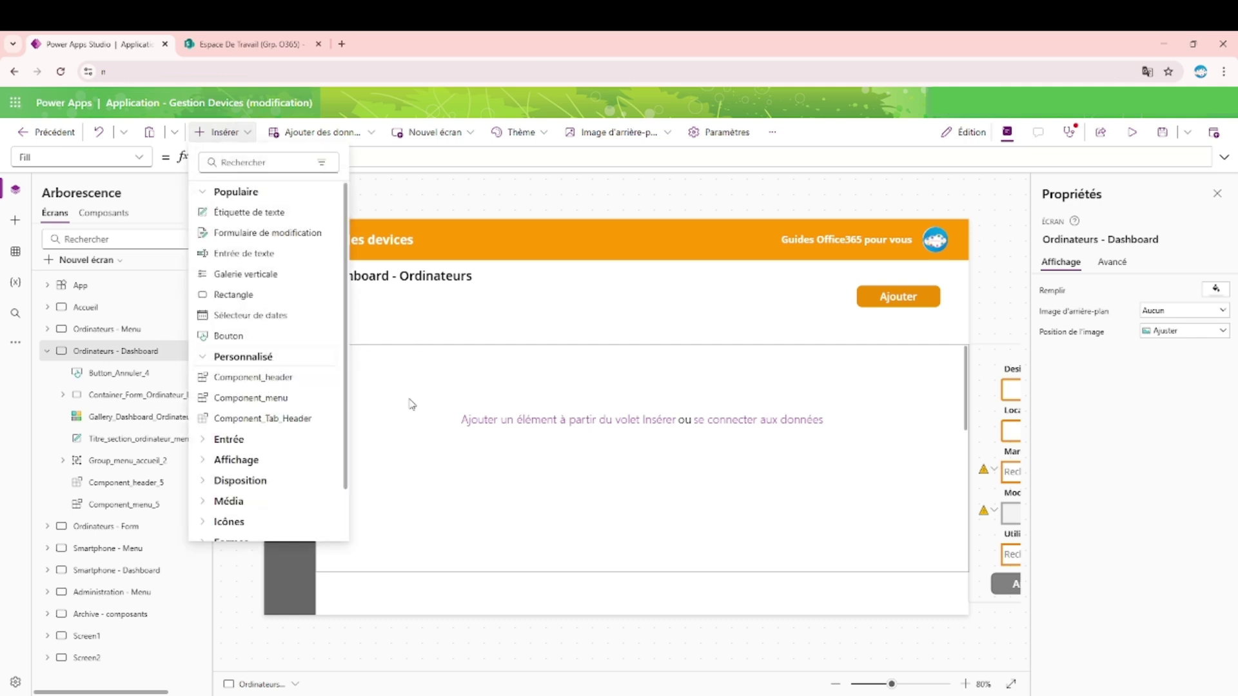
pyautogui.click(321, 419)
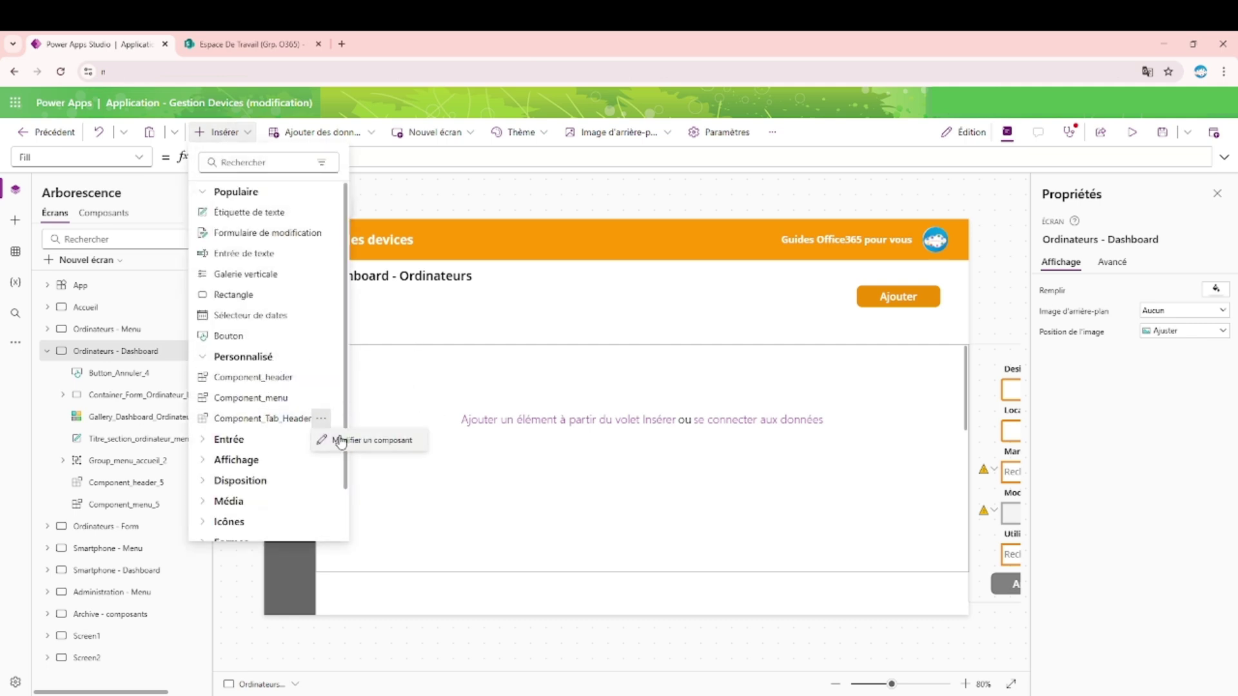
pyautogui.click(271, 419)
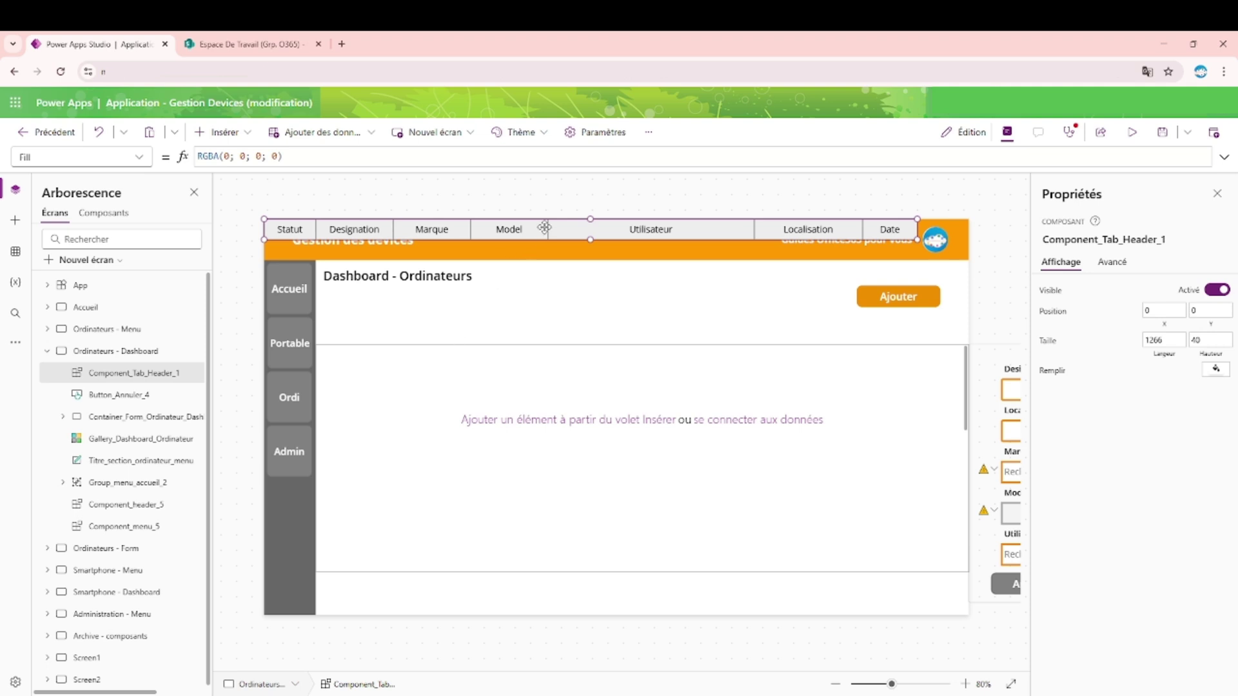
pyautogui.moveTo(545, 227); pyautogui.dragTo(607, 330)
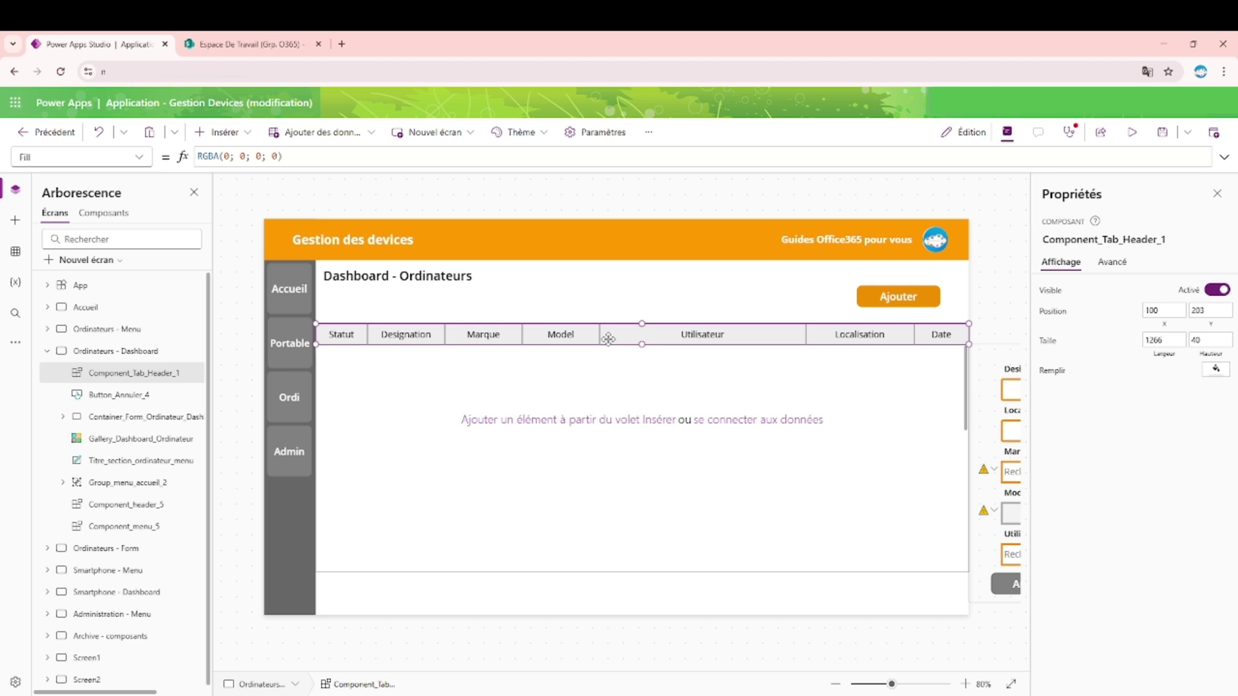
# Step: Examine the Statut label inside Component_Tab_Header and return to the Ordinateurs - Dashboard screen
pyautogui.click(103, 215)
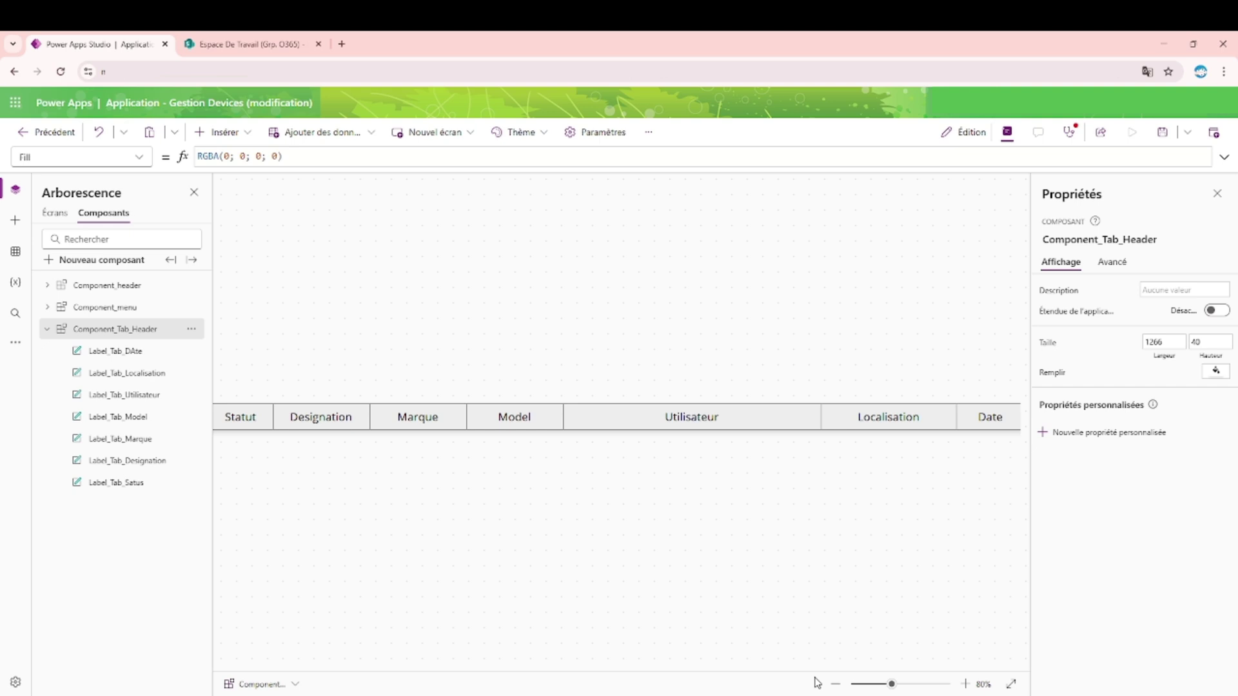
pyautogui.click(134, 485)
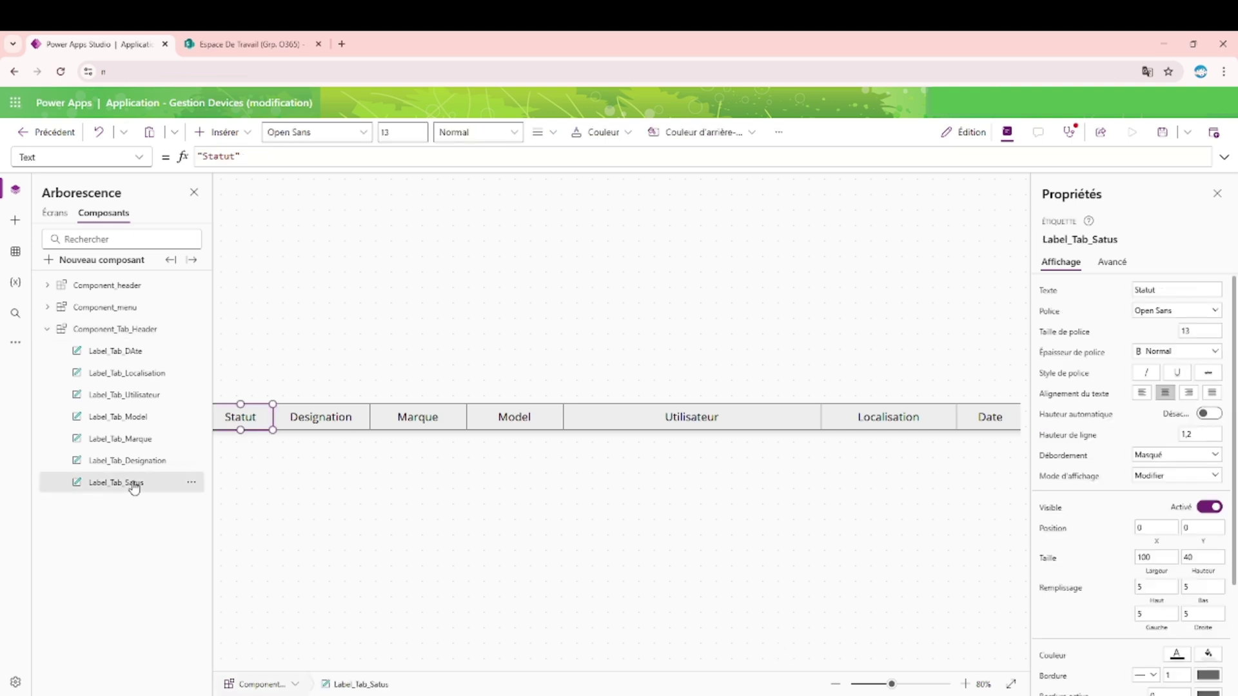
pyautogui.click(55, 212)
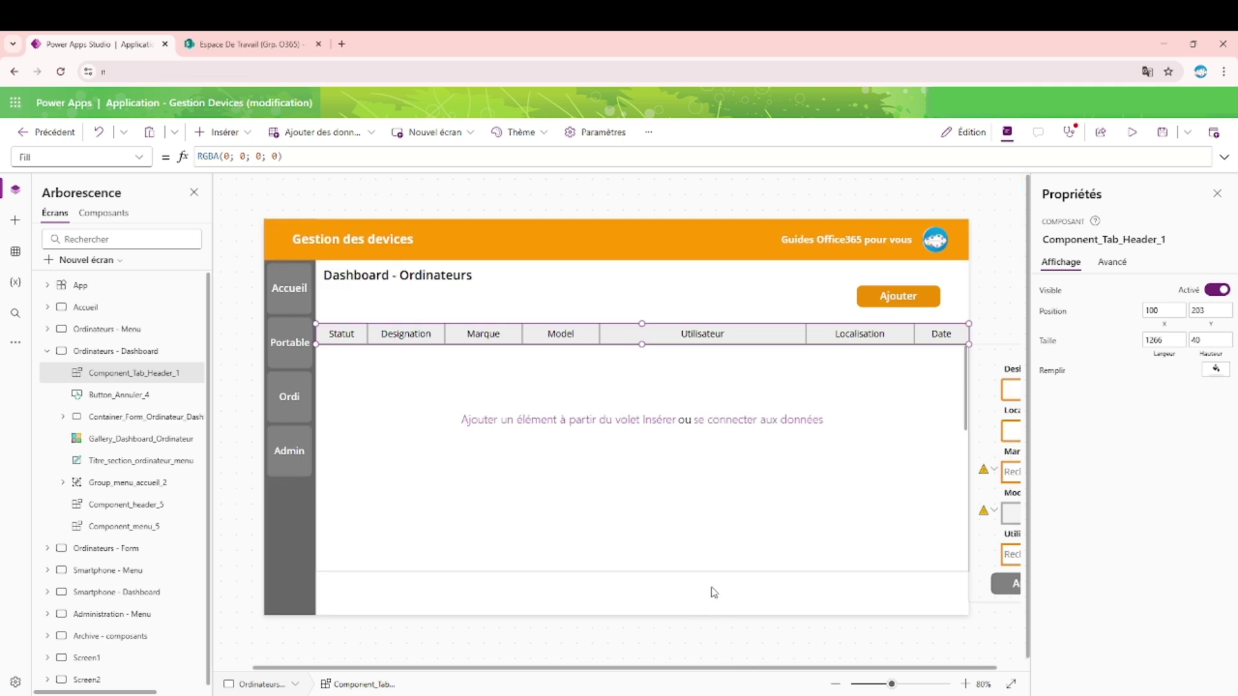
# Step: Preview the Ordinateurs dashboard, opening and cancelling the Ajouter form to check the table header against the gallery
pyautogui.click(1132, 132)
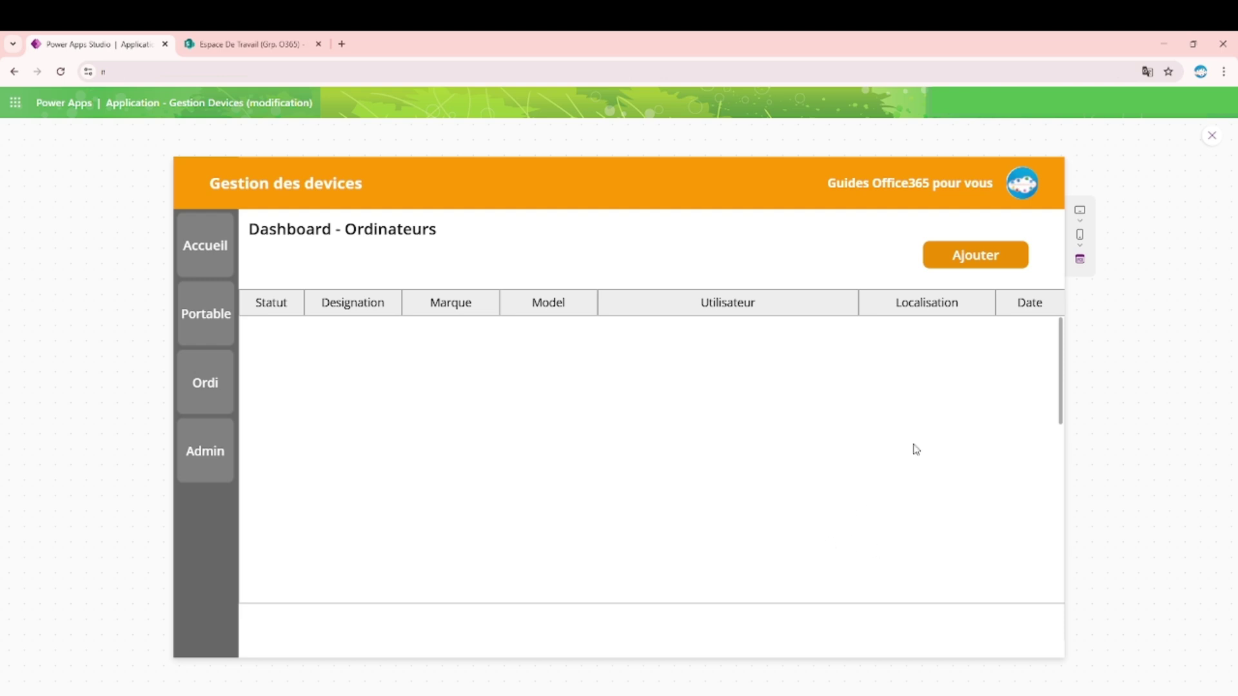
pyautogui.click(975, 255)
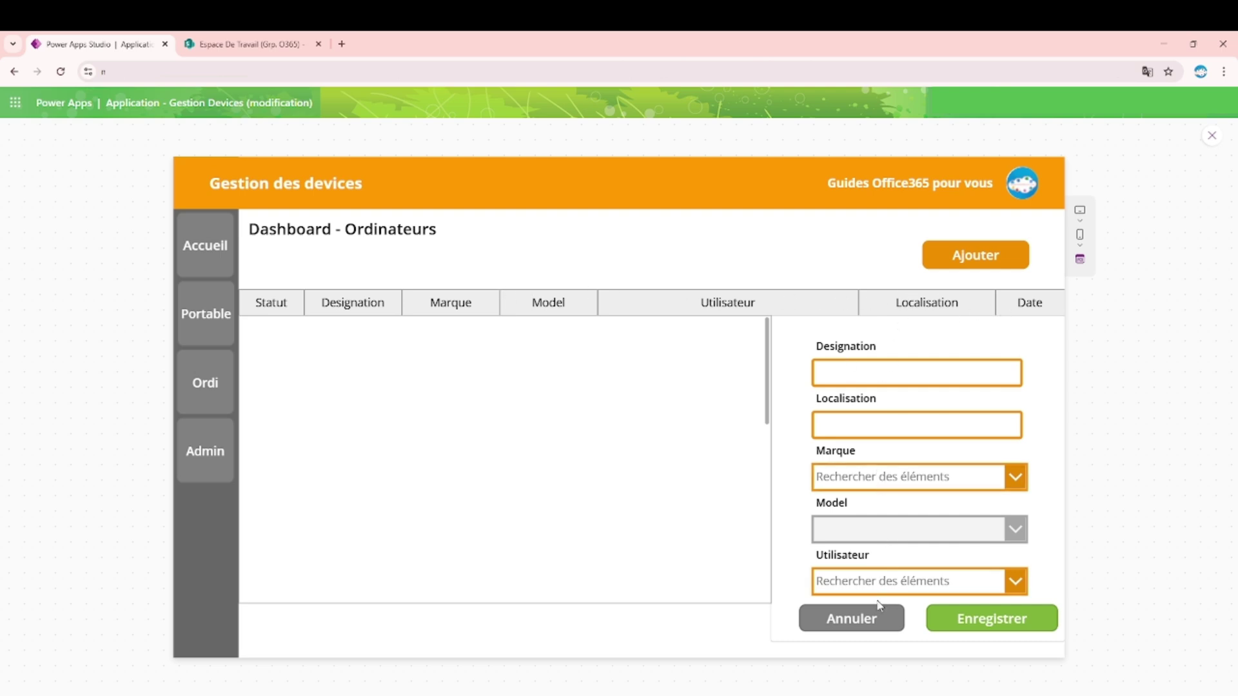
pyautogui.click(851, 619)
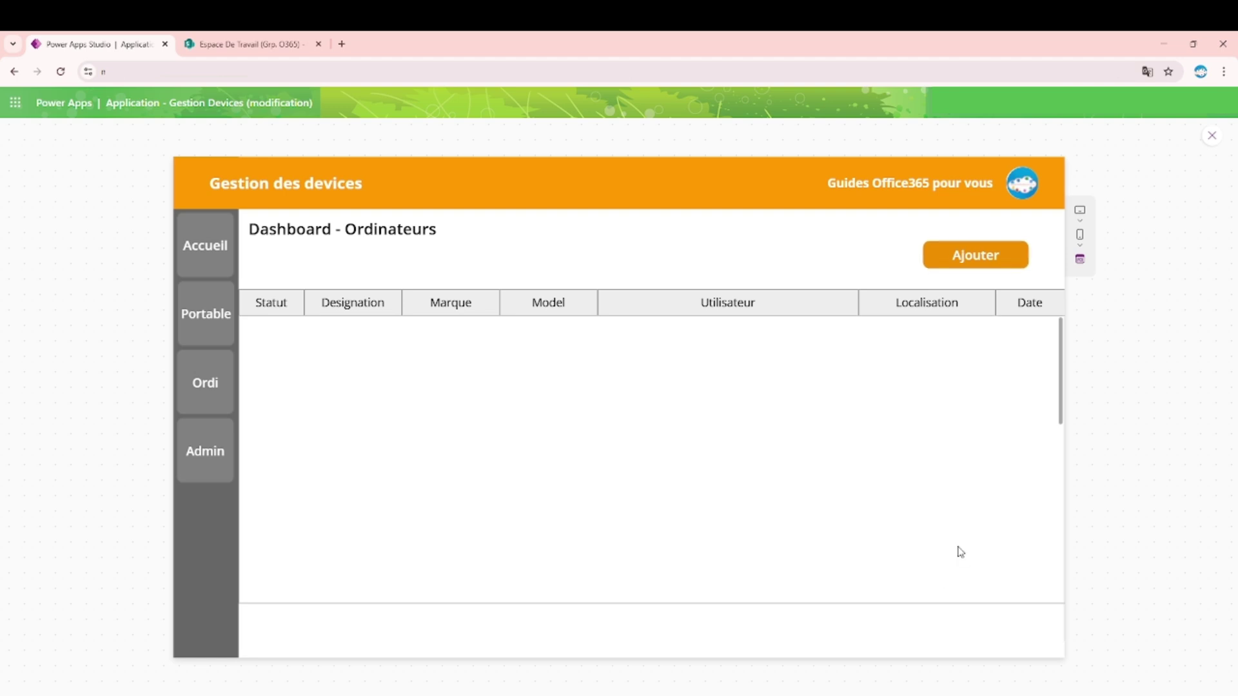
pyautogui.click(1212, 136)
pyautogui.click(841, 455)
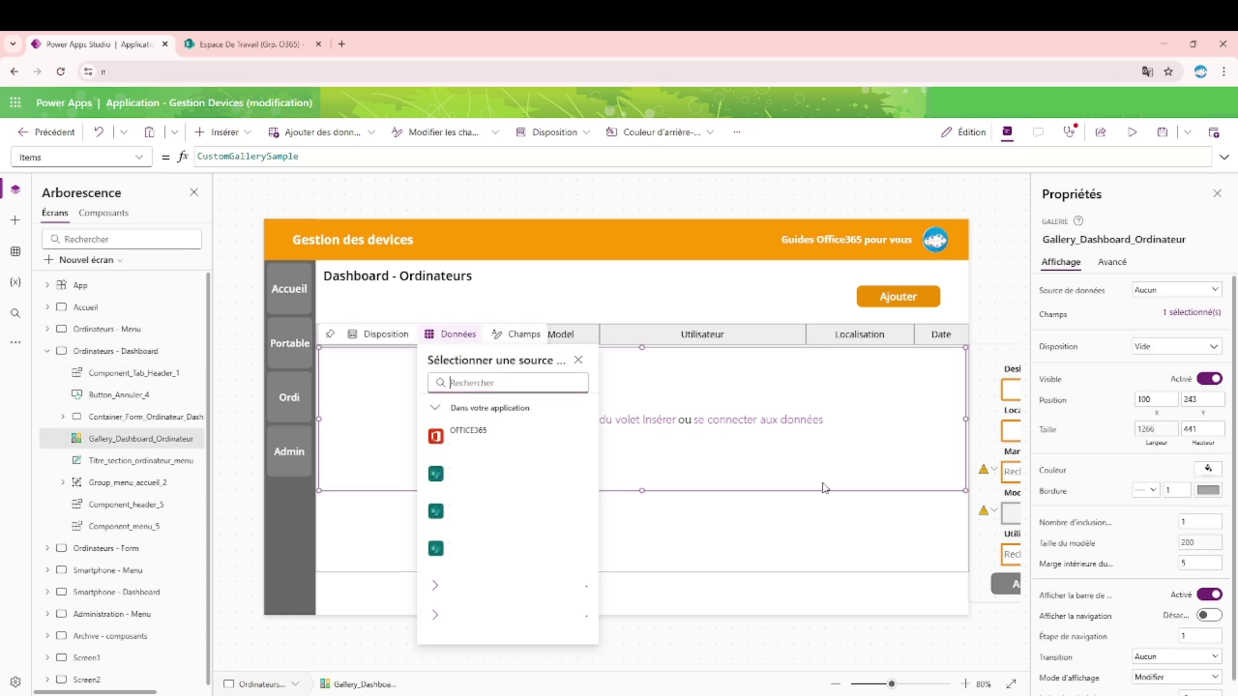
pyautogui.click(817, 523)
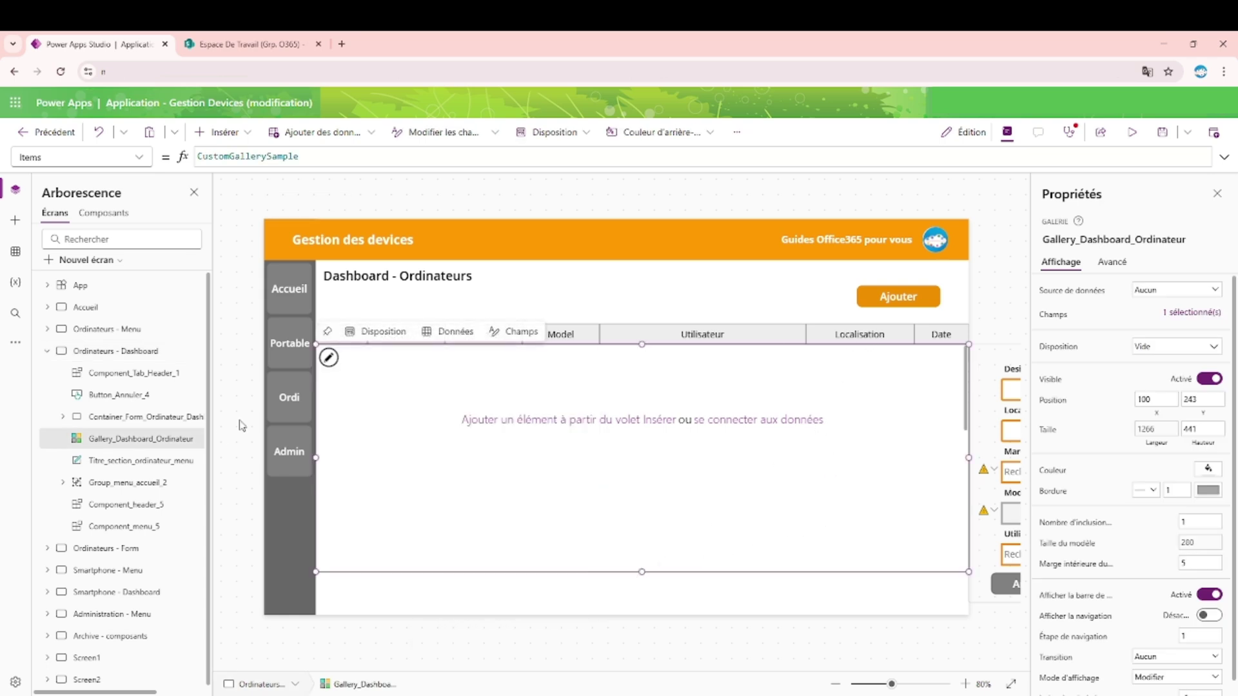
# Step: Set the table header component's Y position to 180 on the Ordinateurs dashboard
pyautogui.click(150, 374)
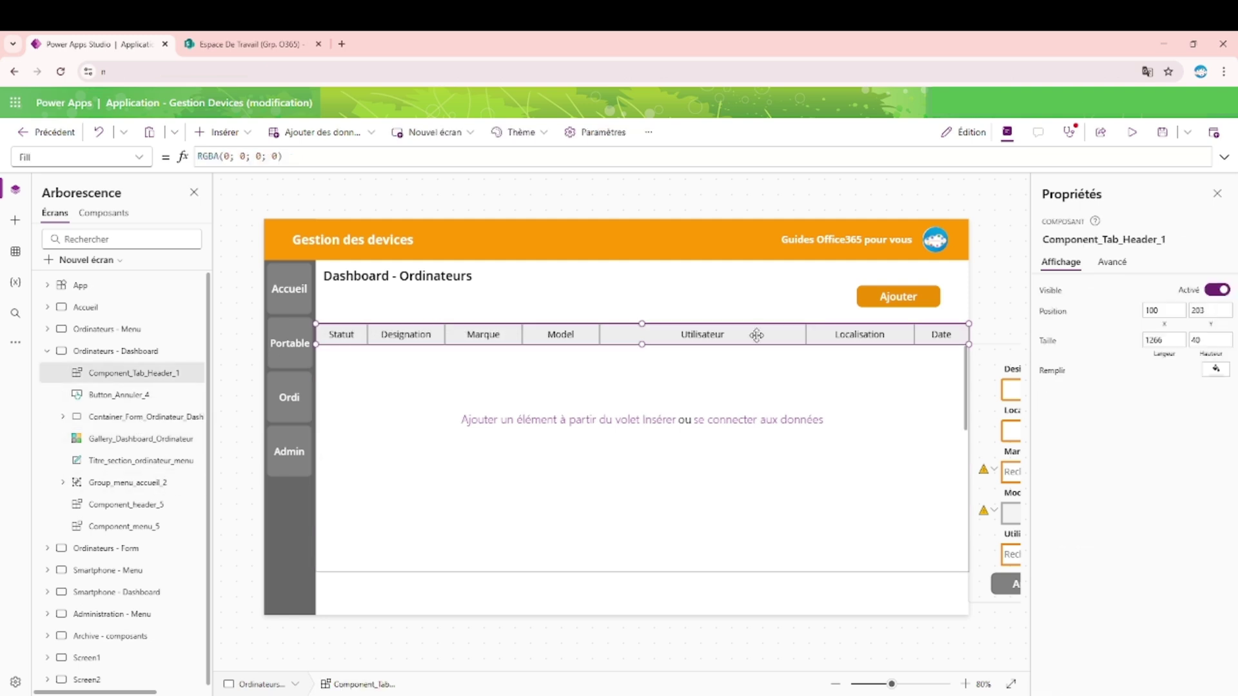
pyautogui.click(1218, 308)
pyautogui.press('Return')
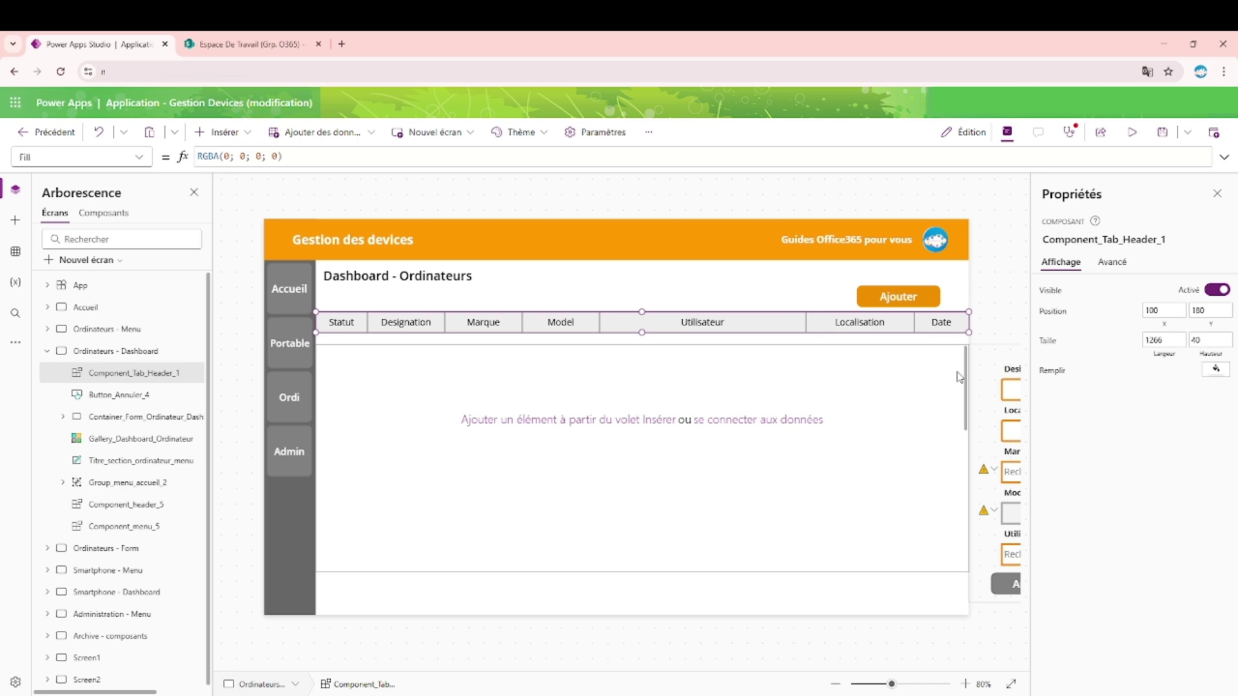
# Step: Insert a rectangle 150 wide and 100 high as an alignment guide between the orange banner and the table header
pyautogui.click(288, 193)
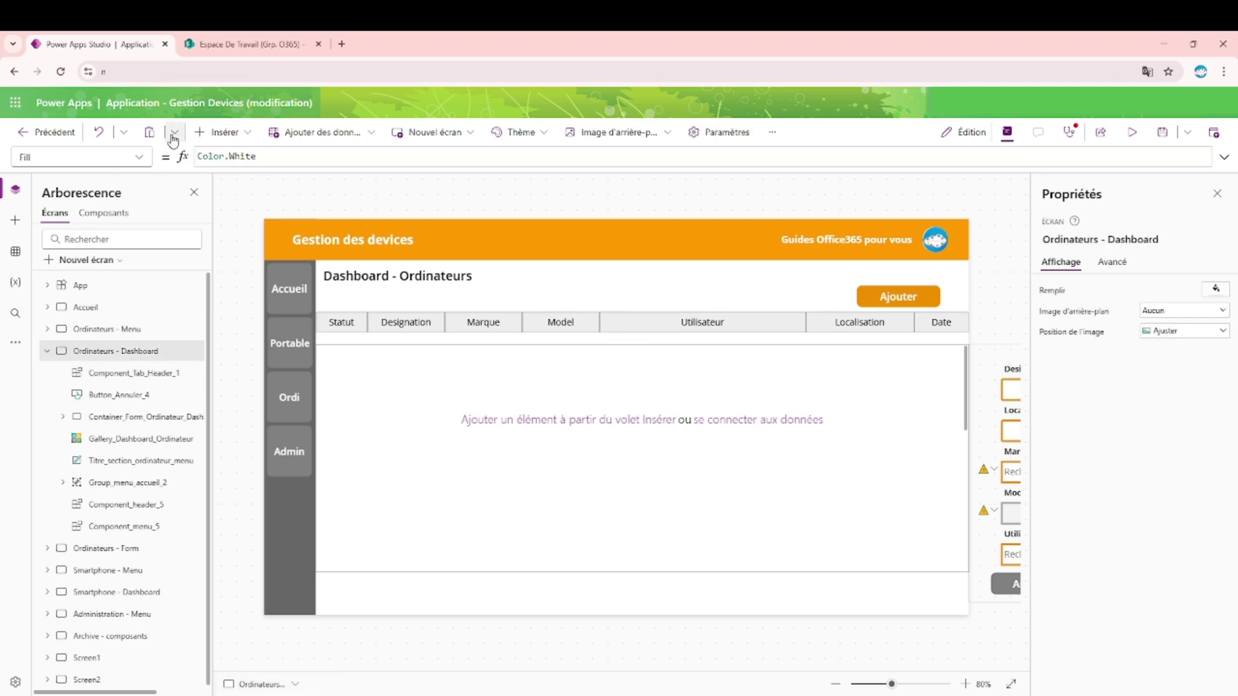
pyautogui.click(221, 132)
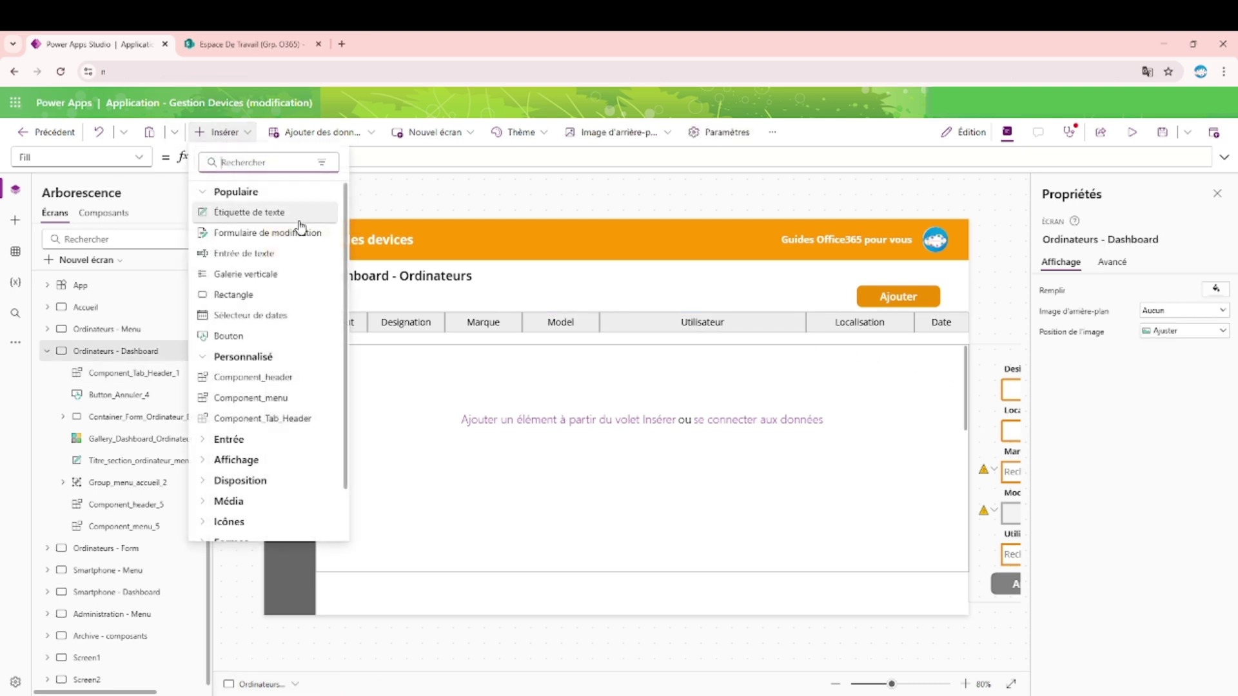
pyautogui.click(274, 294)
pyautogui.moveTo(327, 260); pyautogui.dragTo(617, 260)
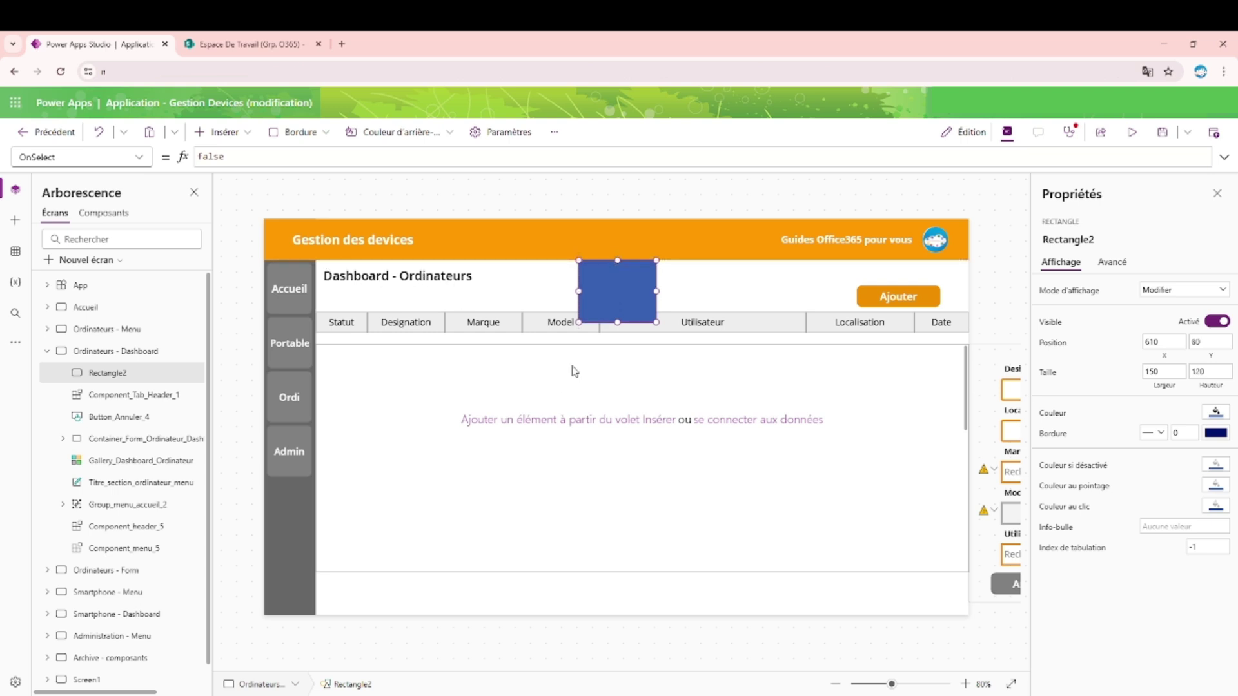
pyautogui.moveTo(618, 322); pyautogui.dragTo(618, 311)
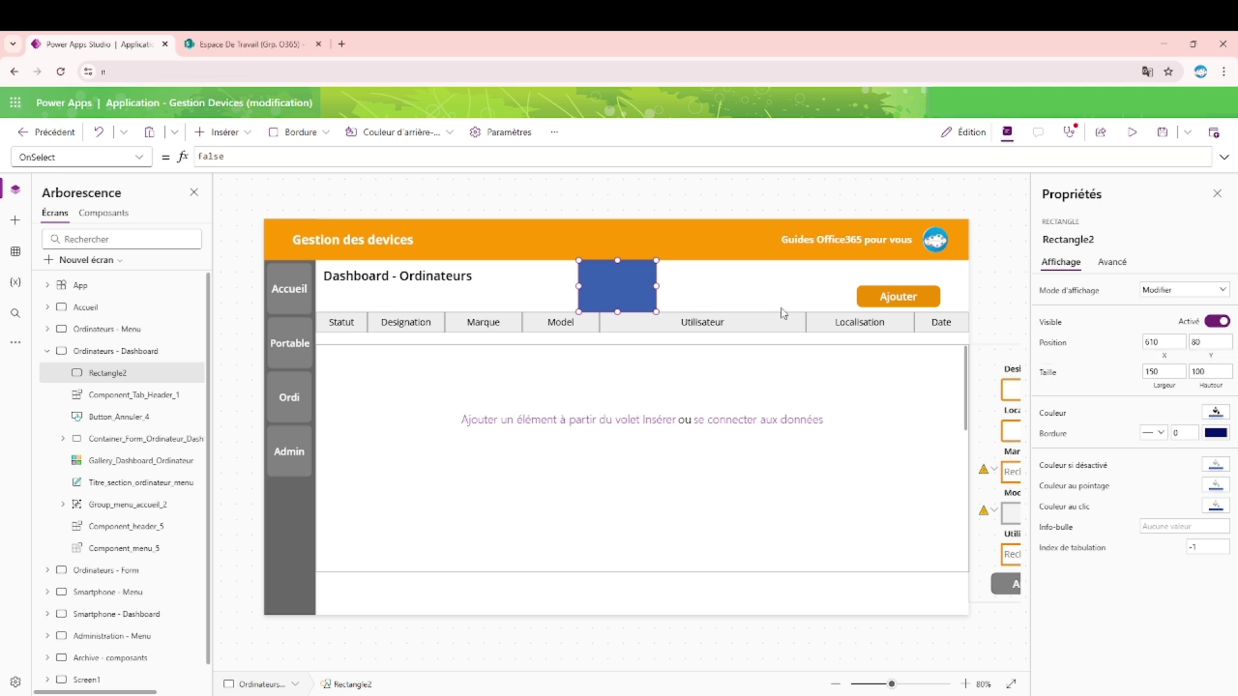
# Step: Centre the Ajouter button vertically on the guide rectangle at Y 110 and set its X position to 1180
pyautogui.click(431, 277)
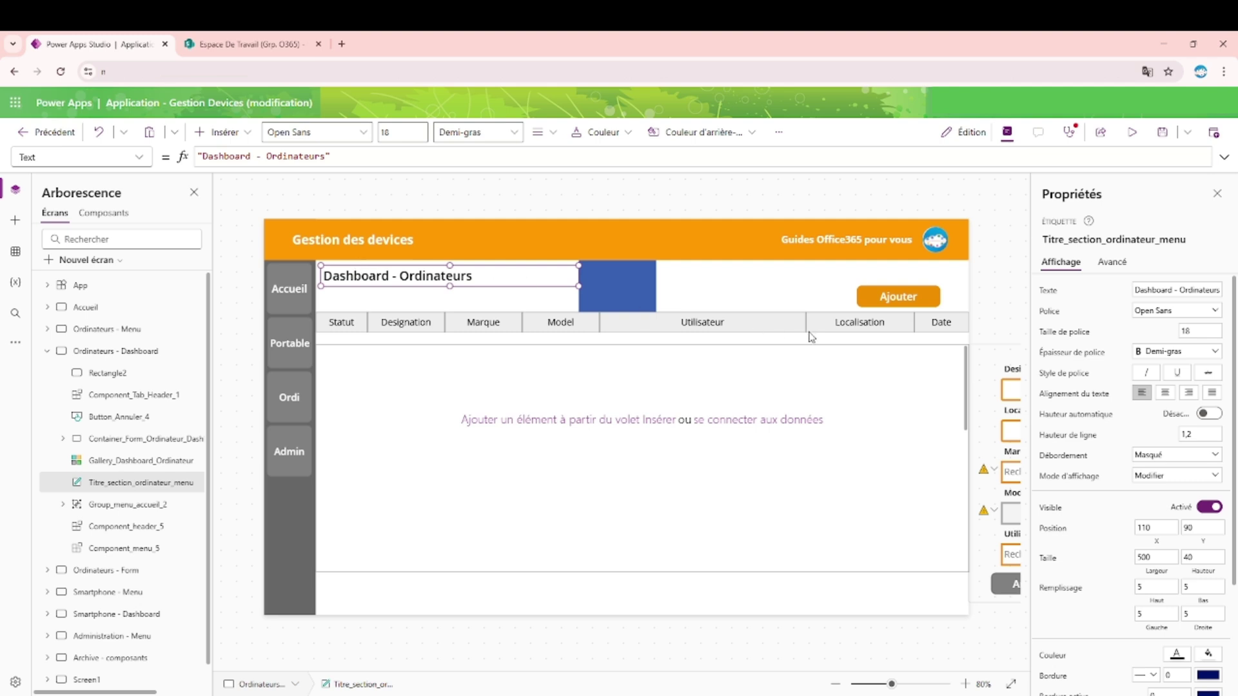
pyautogui.moveTo(896, 301); pyautogui.dragTo(895, 282)
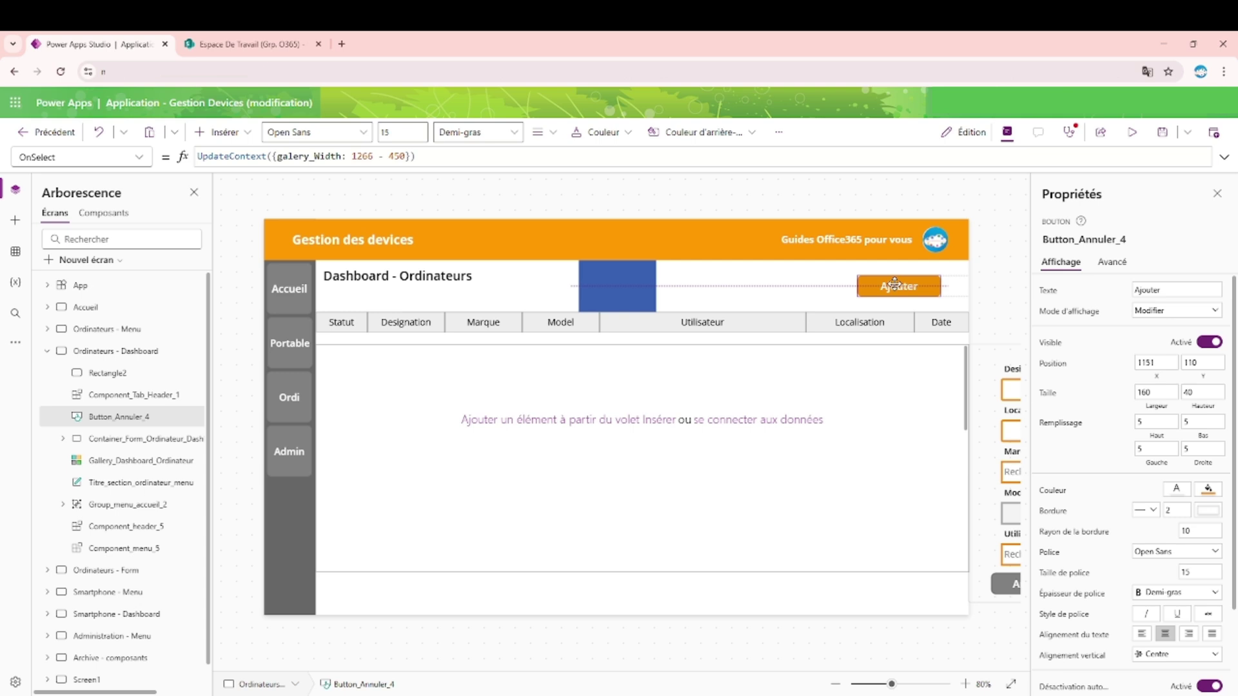
pyautogui.moveTo(896, 282); pyautogui.dragTo(896, 284)
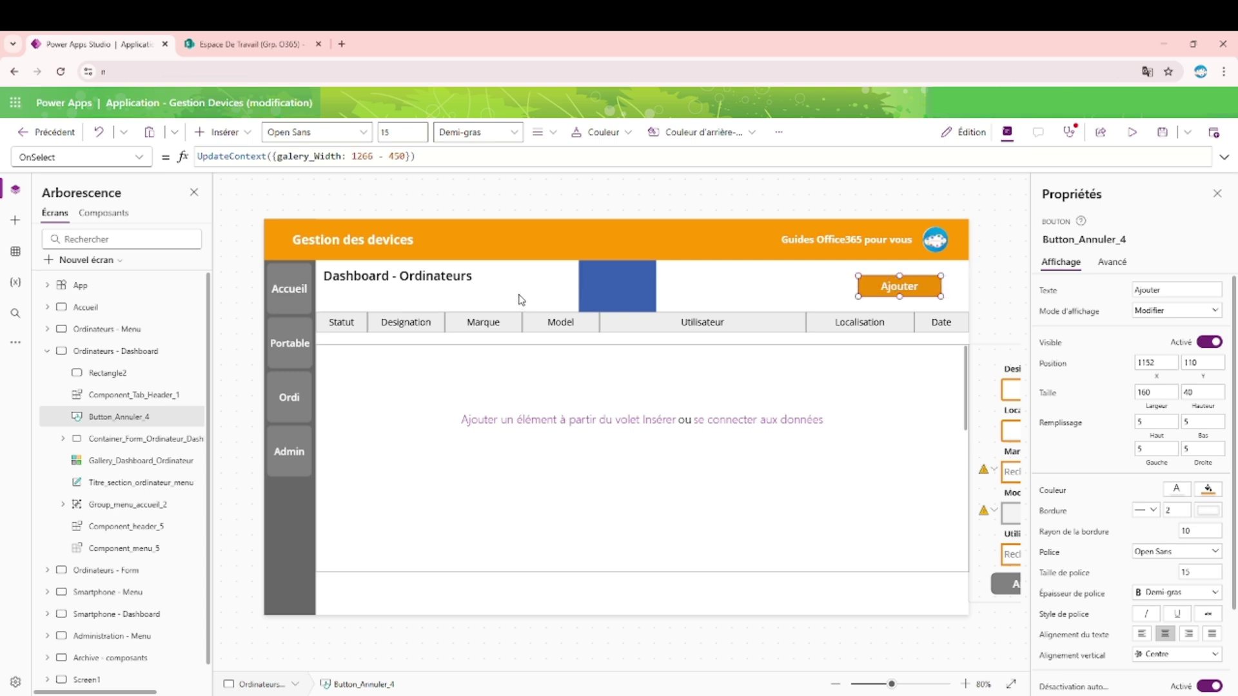
pyautogui.click(621, 280)
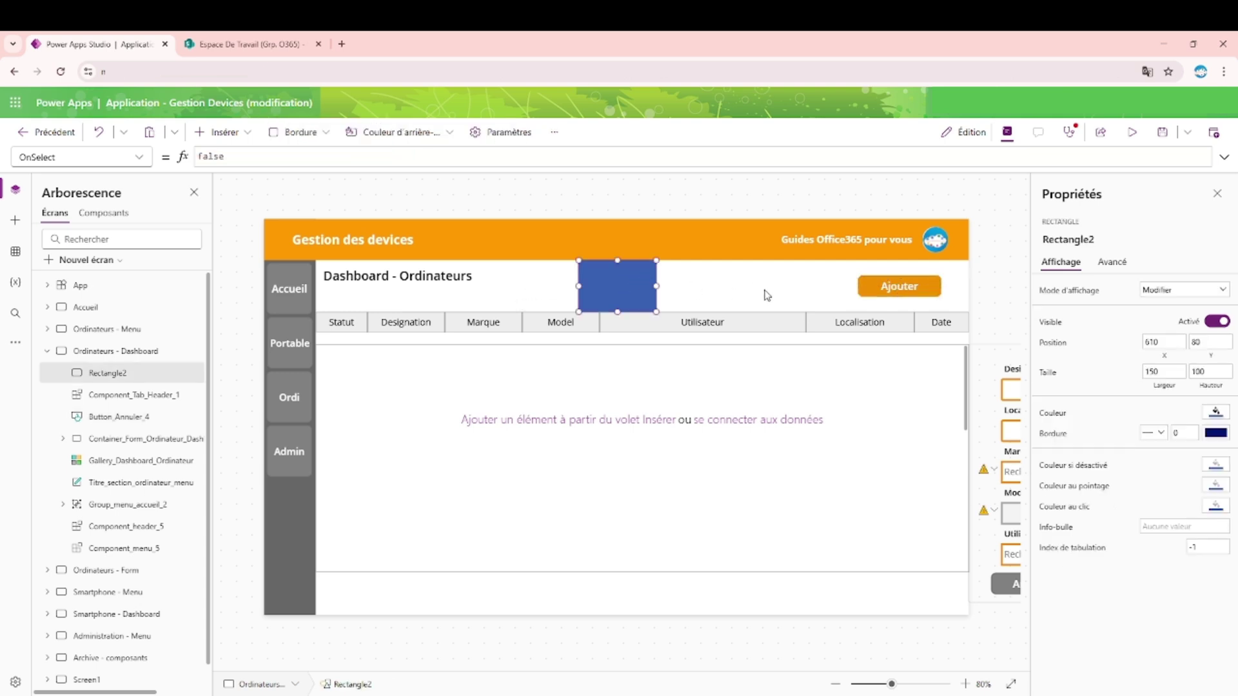
pyautogui.click(910, 298)
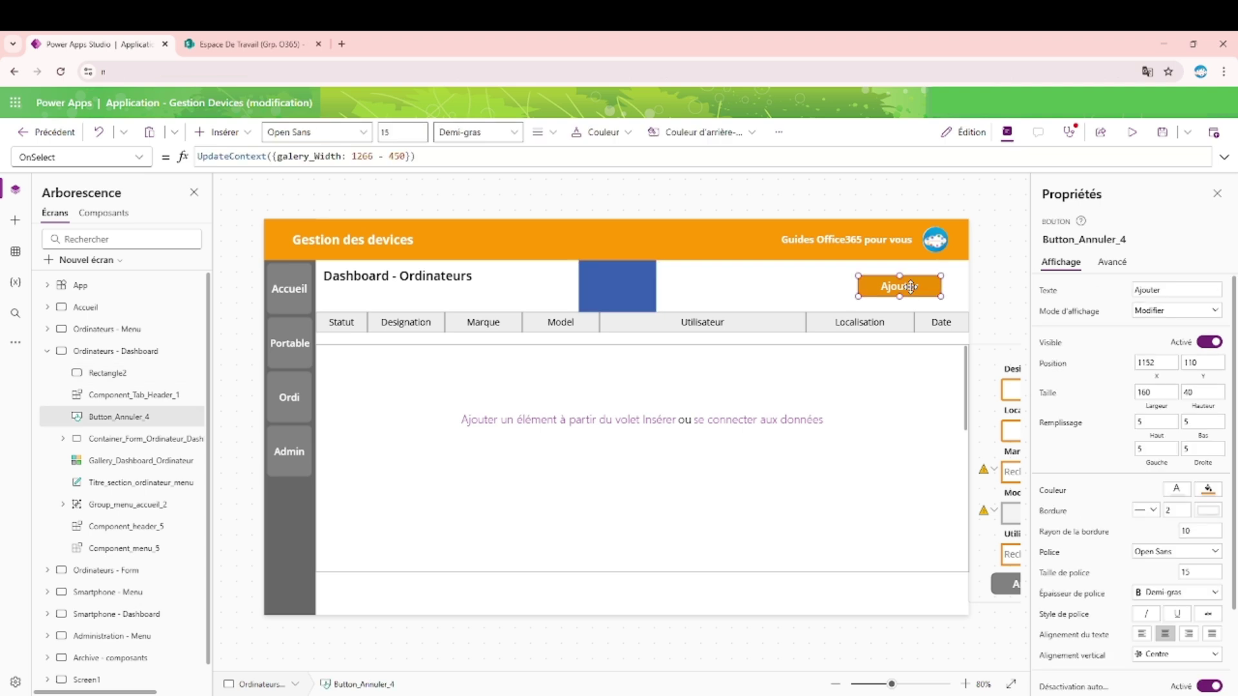
pyautogui.click(1168, 362)
pyautogui.press('BackSpace')
pyautogui.write('80')
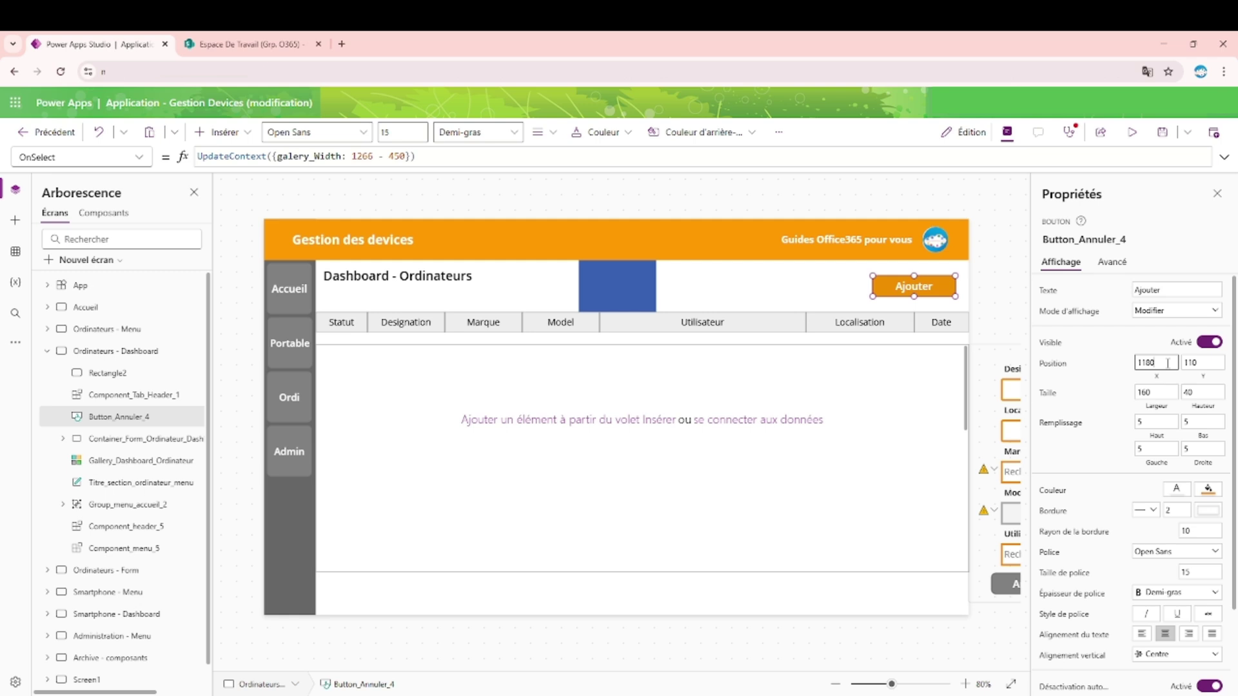
# Step: Delete the guide rectangle from the Ordinateurs dashboard
pyautogui.click(648, 279)
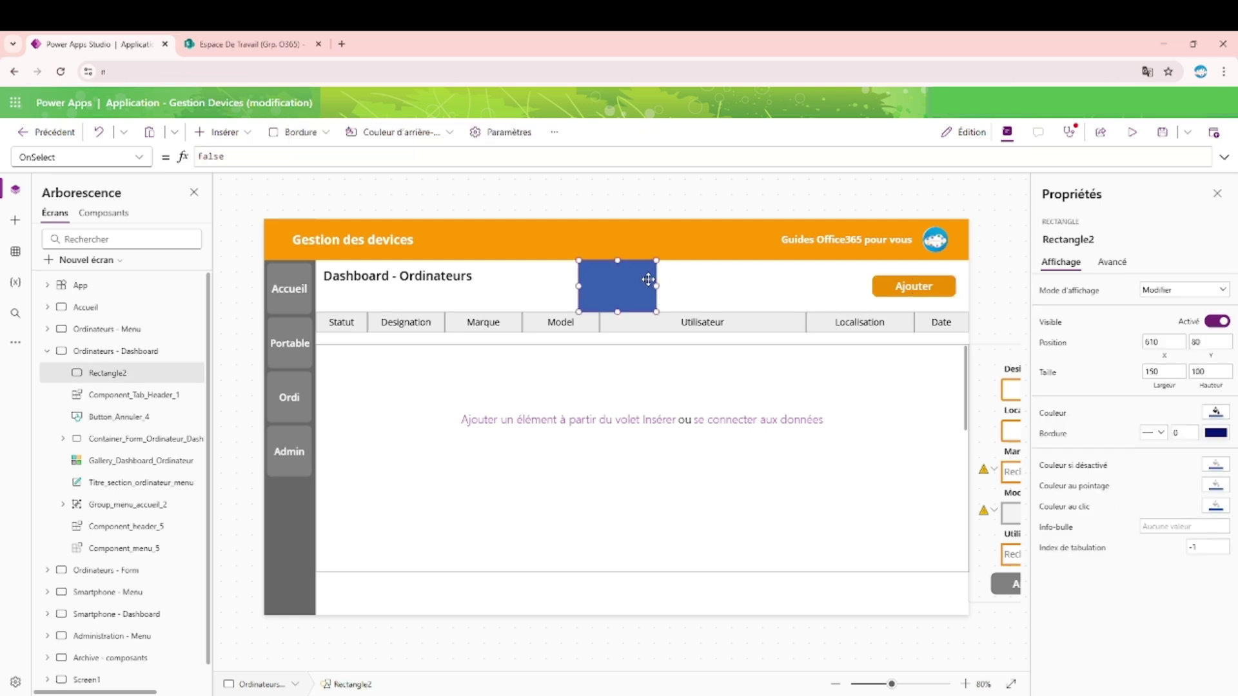
pyautogui.press('Delete')
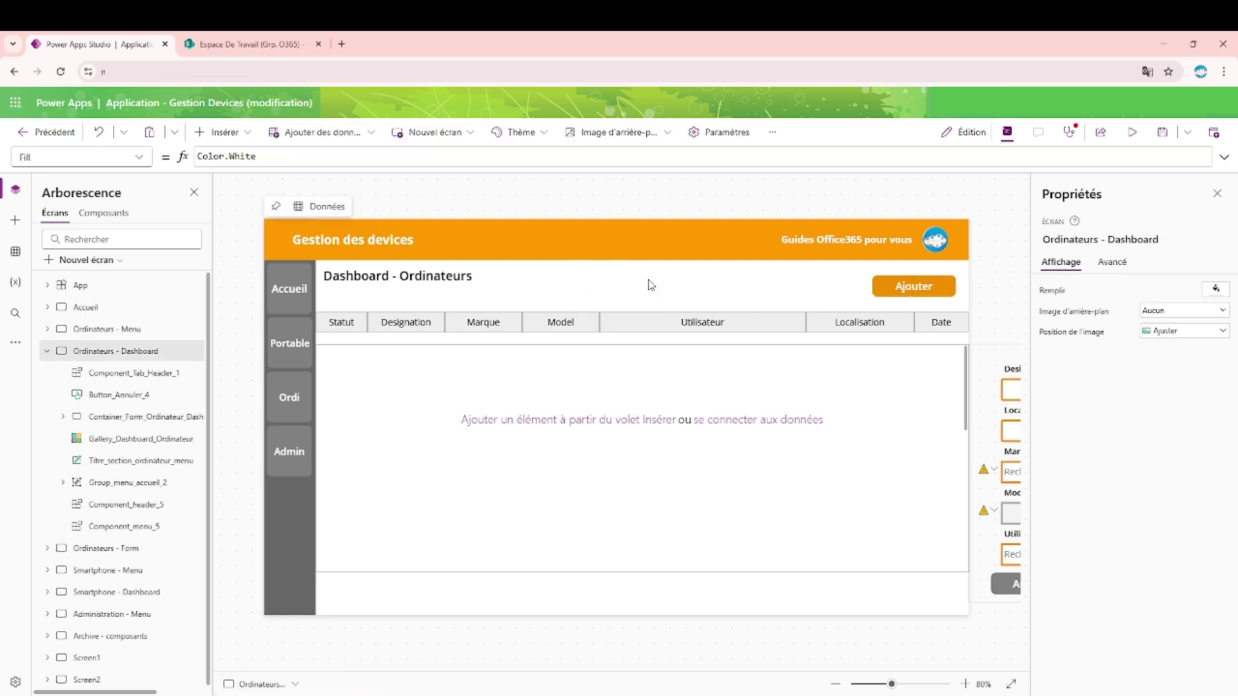
# Step: Select the gallery below the table header on the Ordinateurs dashboard
pyautogui.click(619, 385)
pyautogui.click(617, 385)
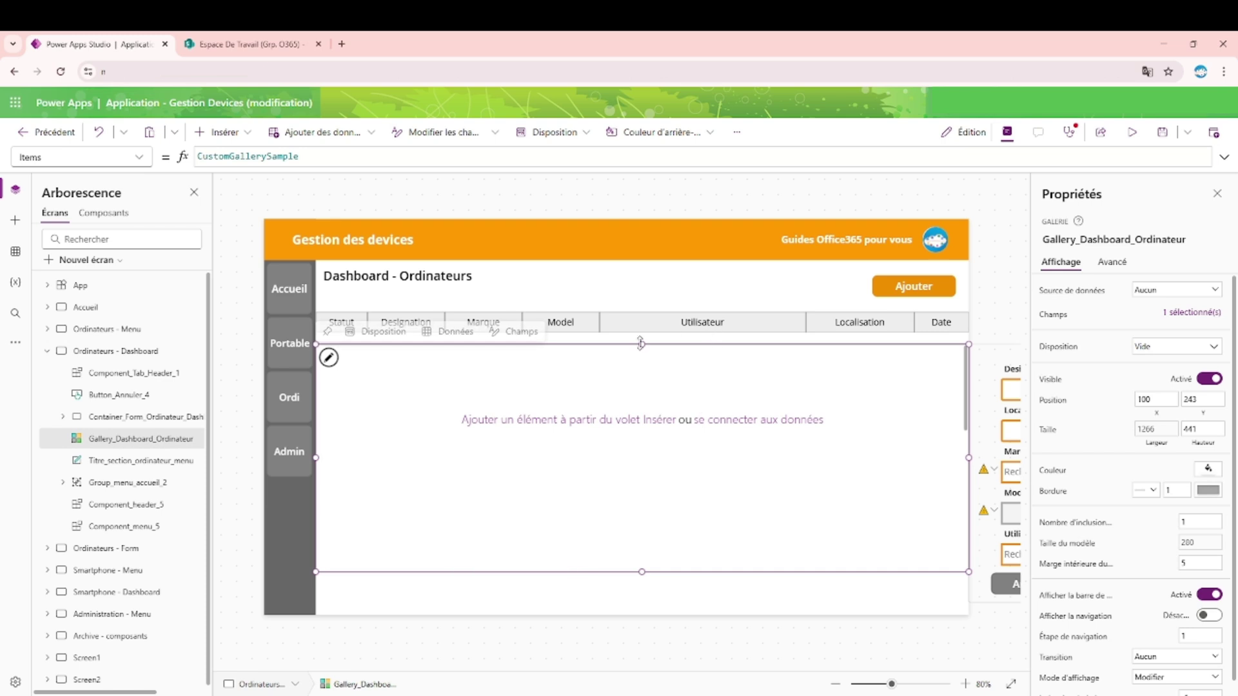
# Step: Move the gallery's top edge up to Y 220 and set the form container's Y to Gallery_Dashboard_Ordinateur.Y - 40
pyautogui.moveTo(640, 334); pyautogui.dragTo(641, 331)
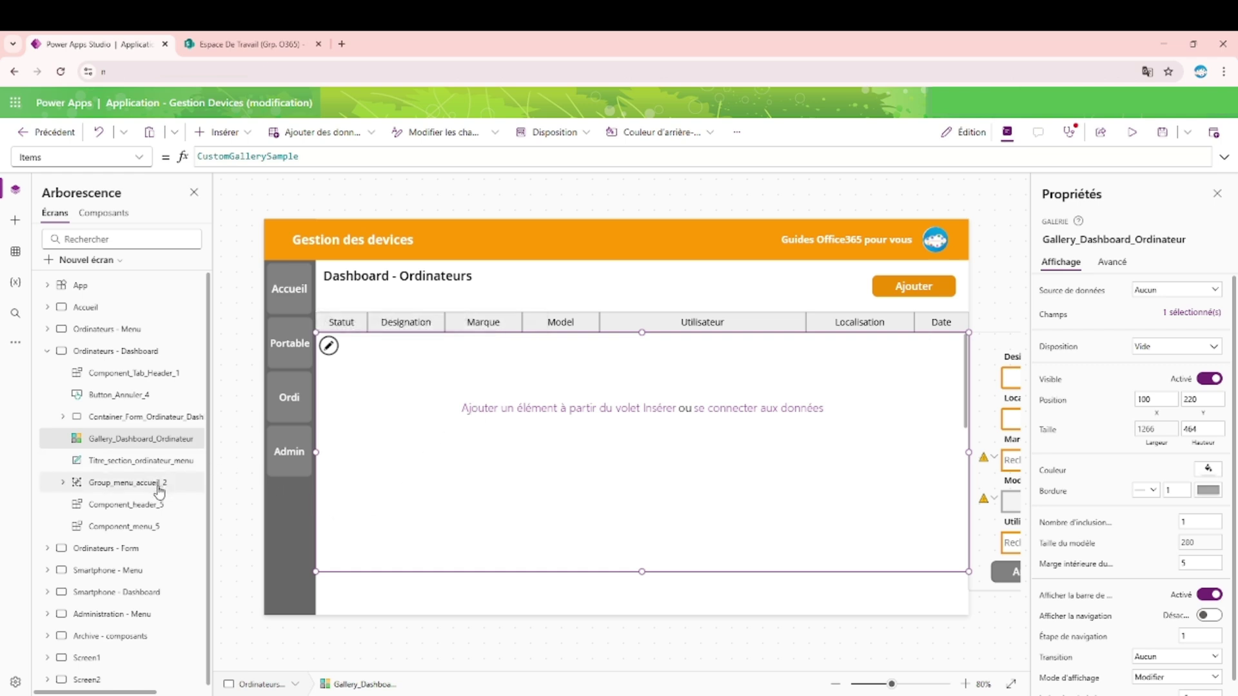
pyautogui.click(155, 424)
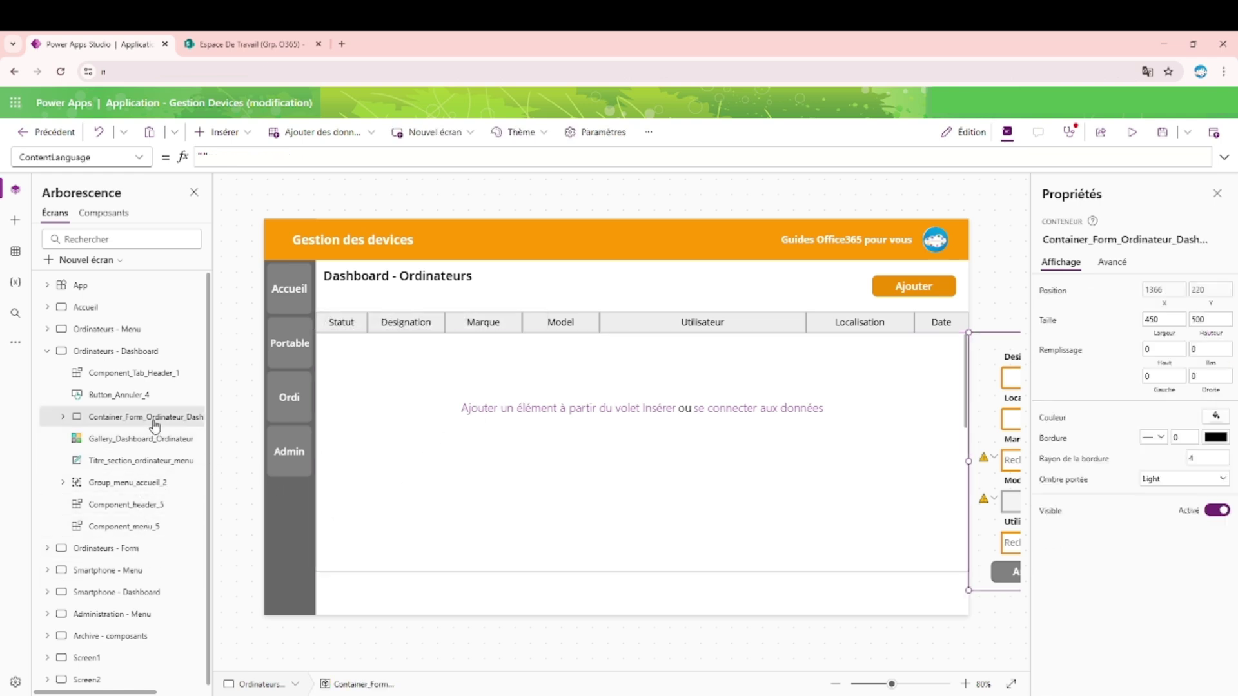
pyautogui.click(1209, 289)
pyautogui.write('- 4')
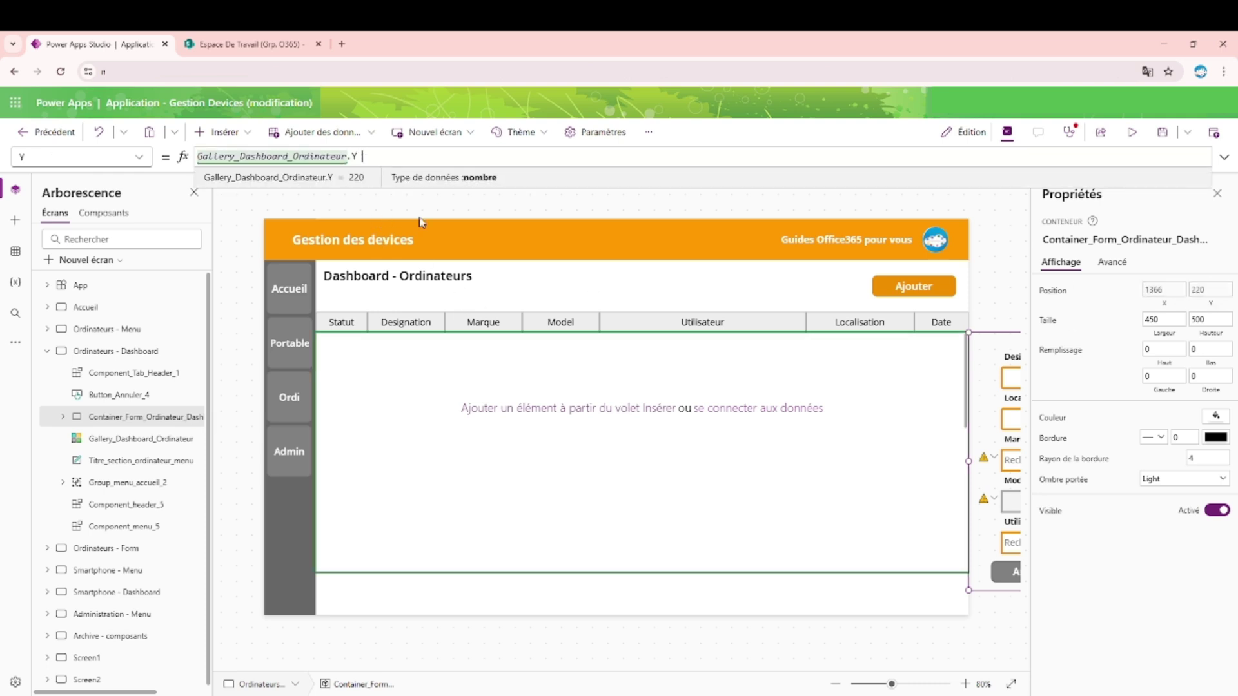
pyautogui.write('0')
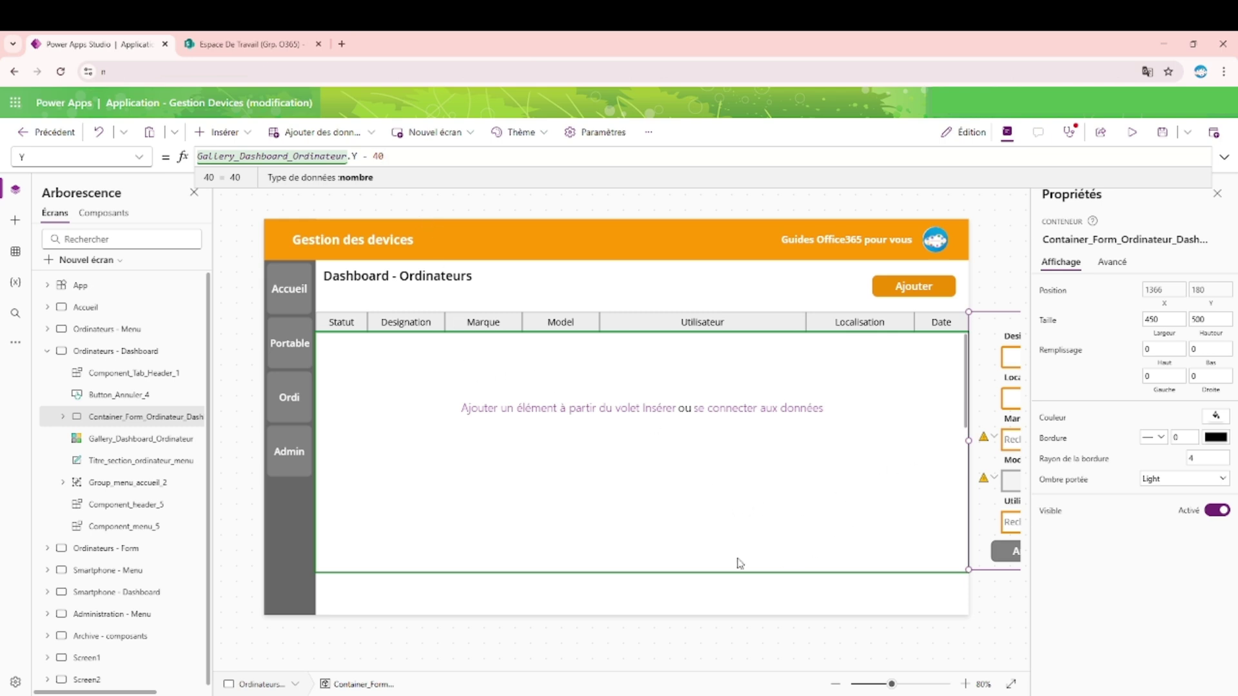
# Step: Shorten the computer dashboard gallery from its lower edge to a height of 460
pyautogui.click(667, 547)
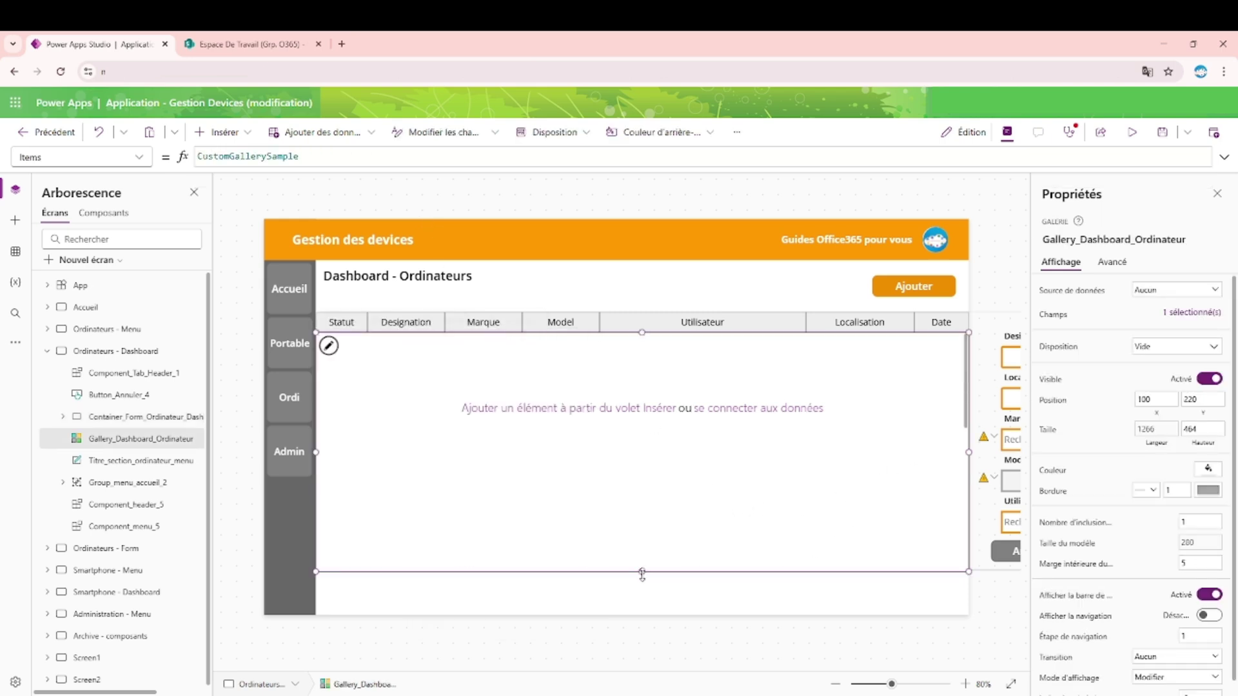
pyautogui.moveTo(643, 574); pyautogui.dragTo(643, 571)
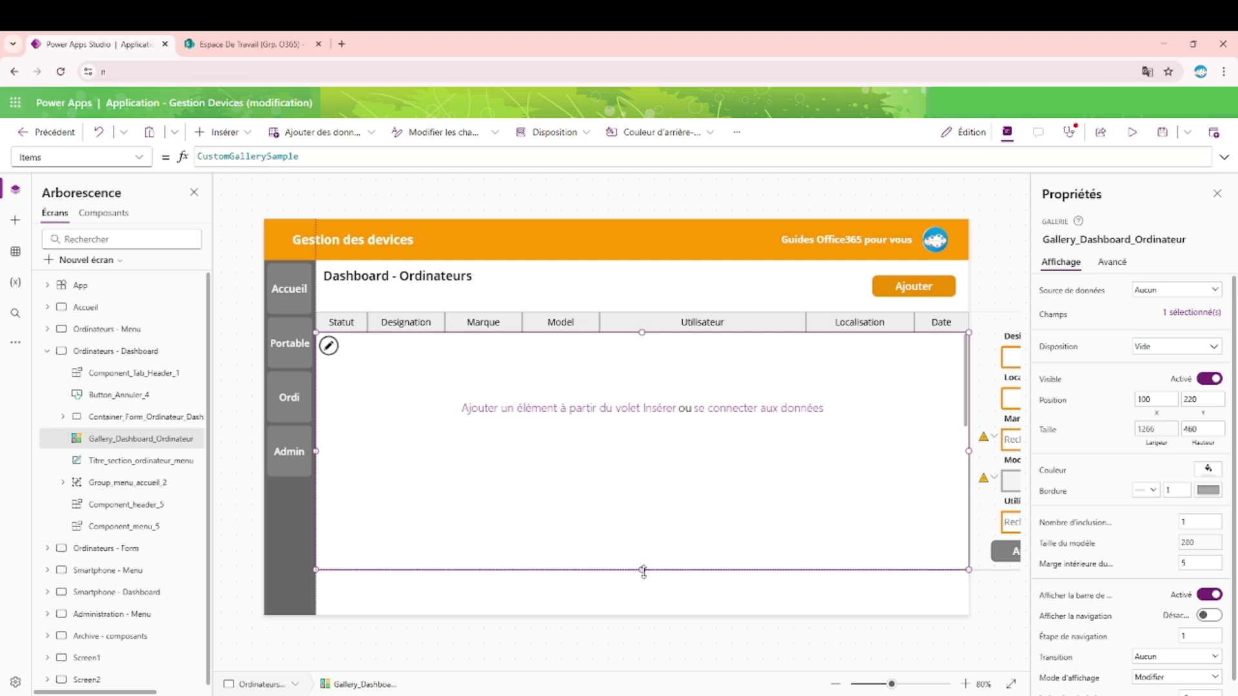
pyautogui.click(1007, 590)
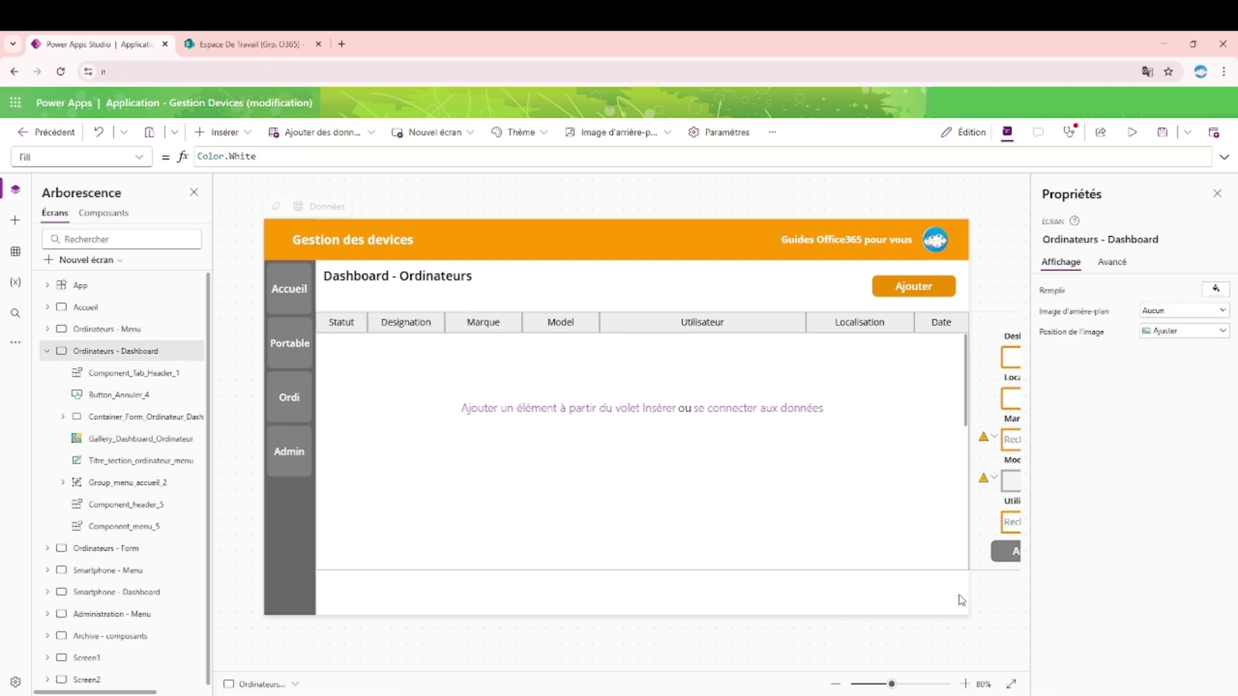
# Step: Preview the app, open the computer form with Ajouter, and return to editing
pyautogui.click(1132, 133)
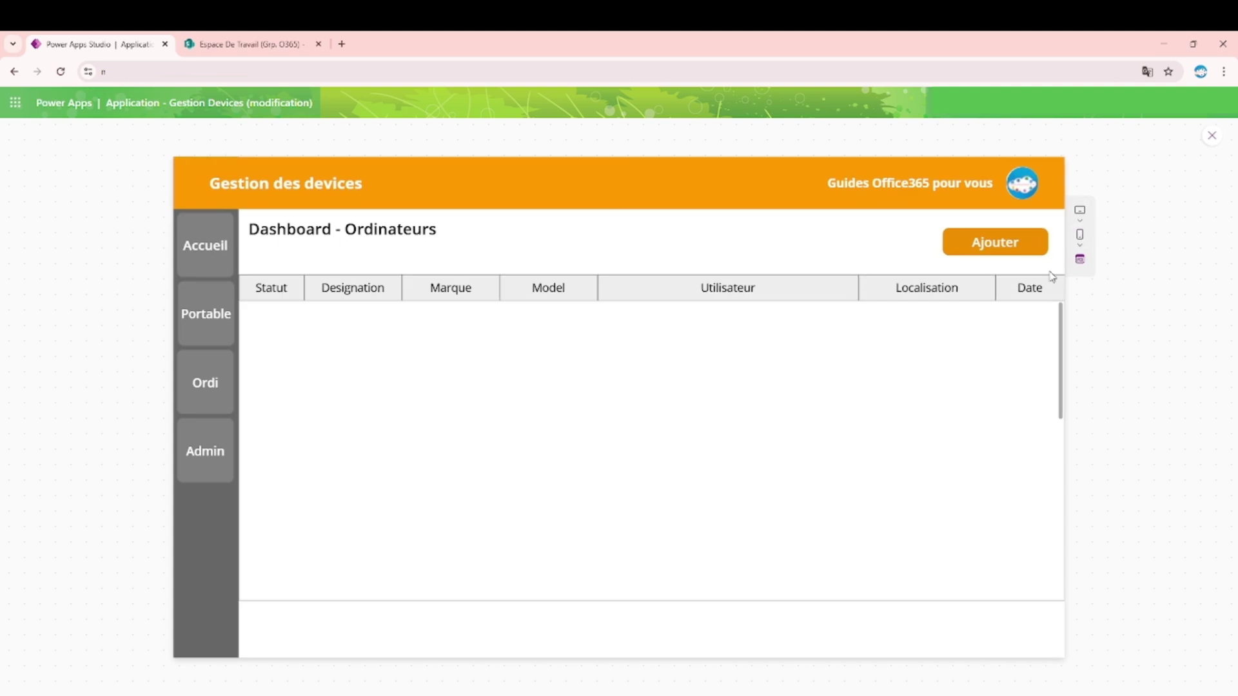
pyautogui.click(1012, 242)
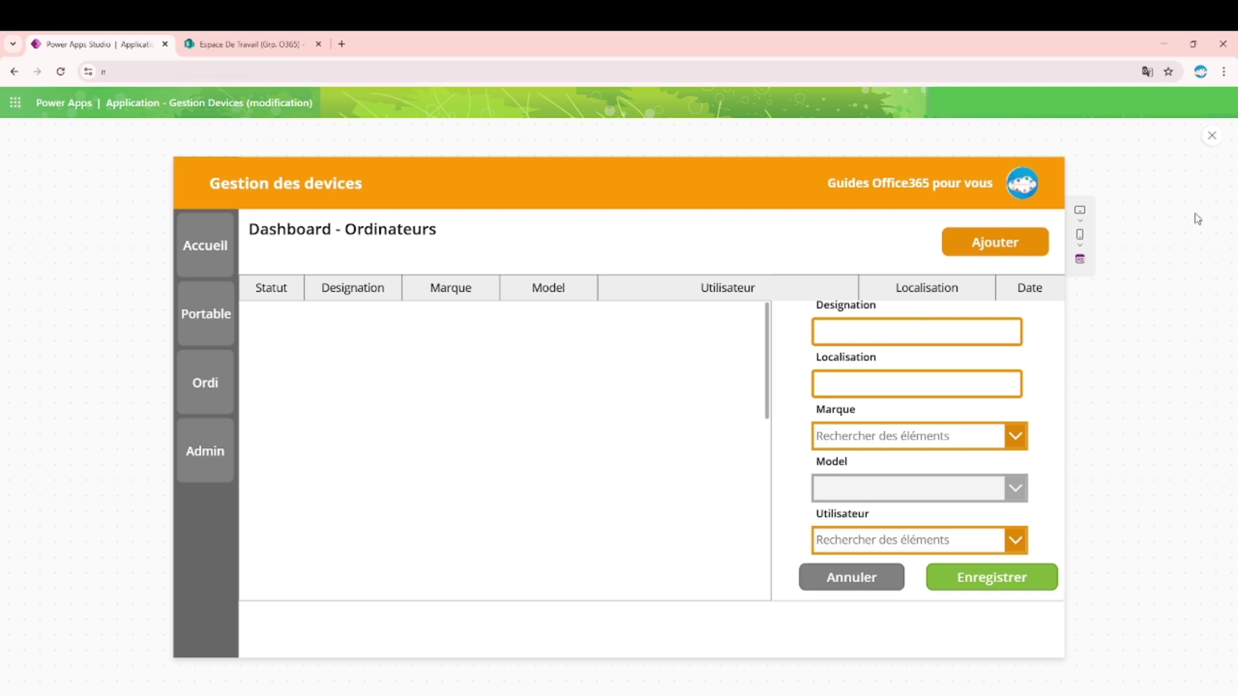
pyautogui.click(1211, 136)
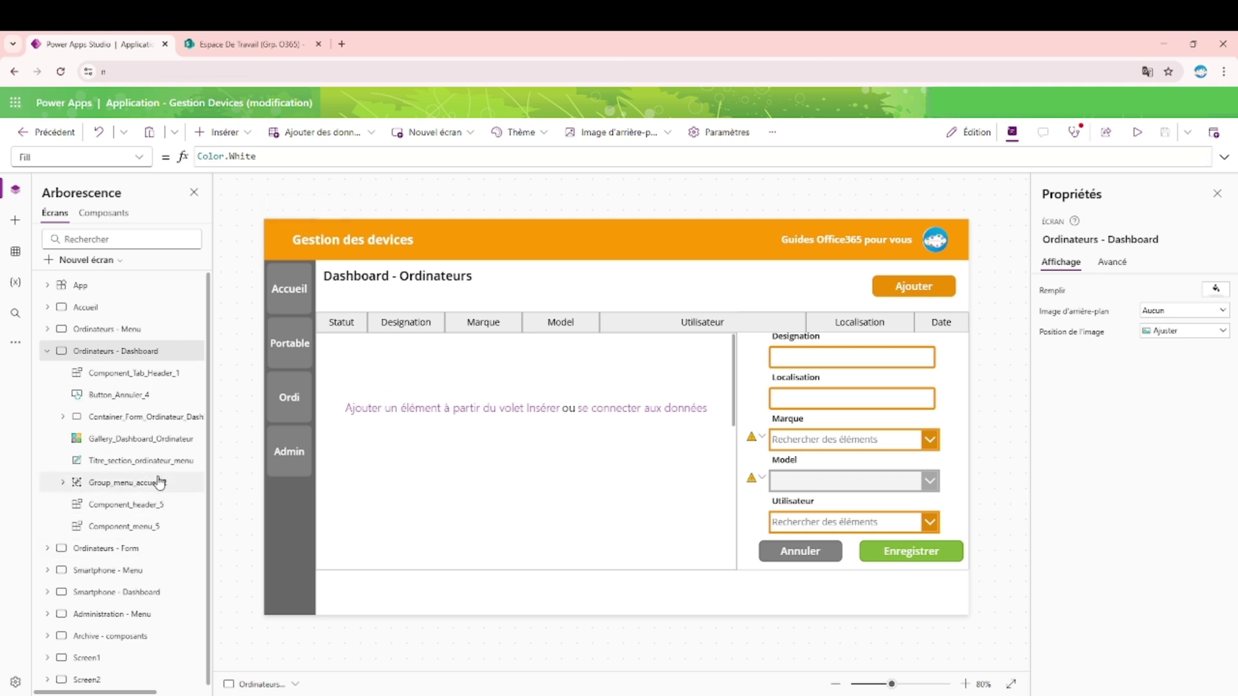
# Step: Bring the form container to the front of the Ordinateurs - Dashboard screen, above the table header component
pyautogui.click(137, 419)
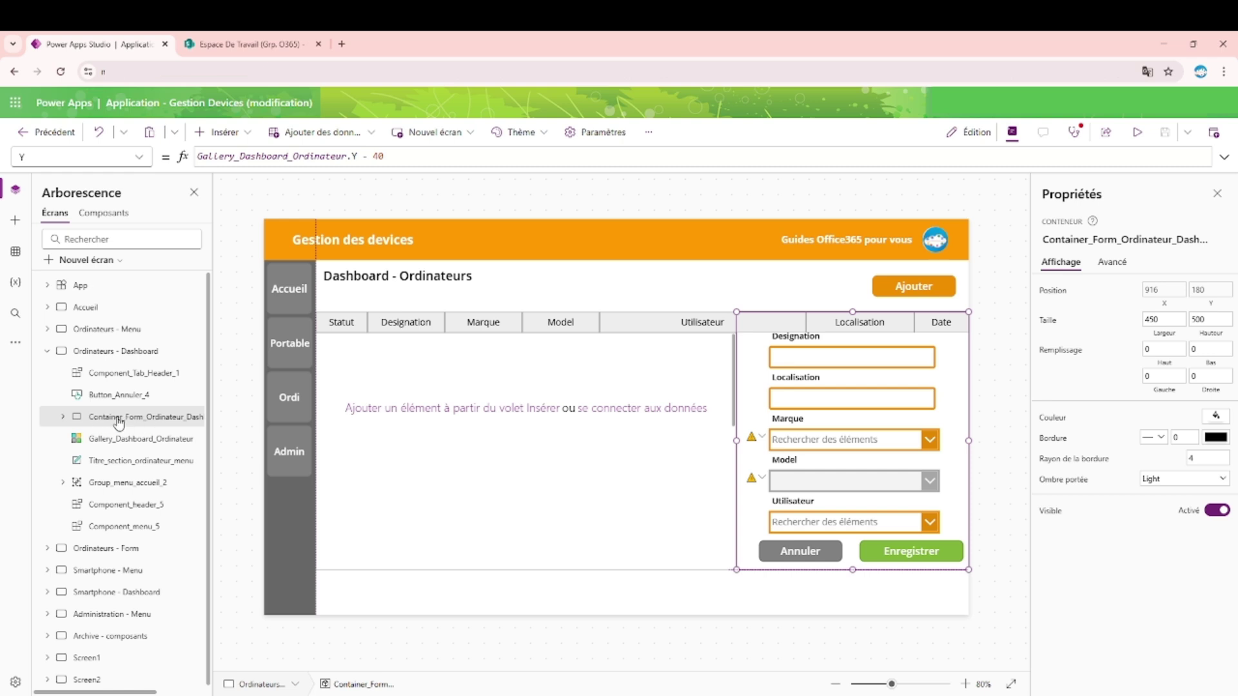
pyautogui.click(165, 374)
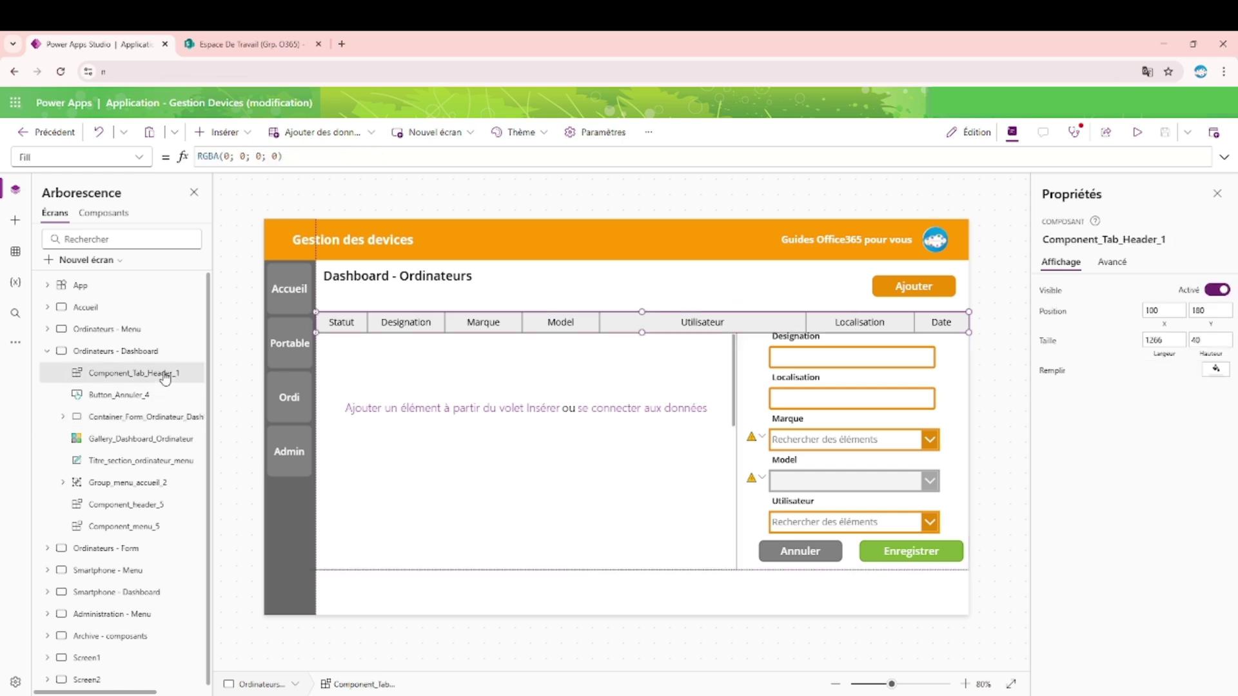
pyautogui.click(152, 421)
pyautogui.rightClick(152, 420)
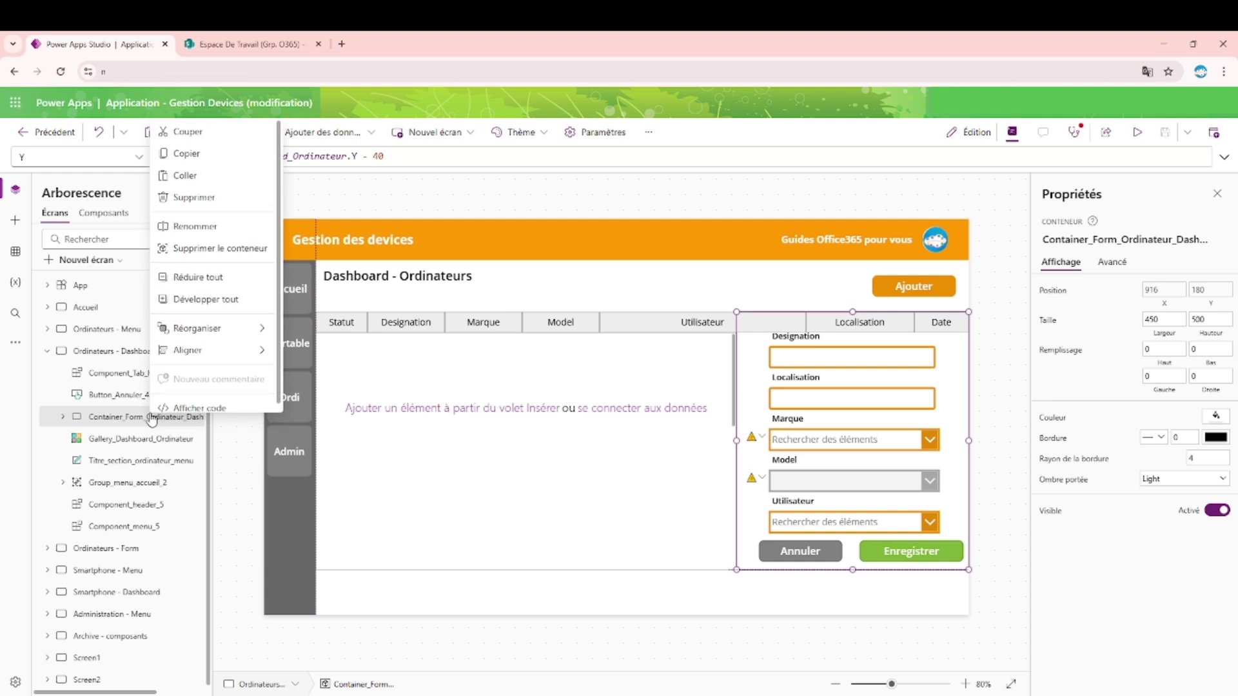
pyautogui.moveTo(222, 326)
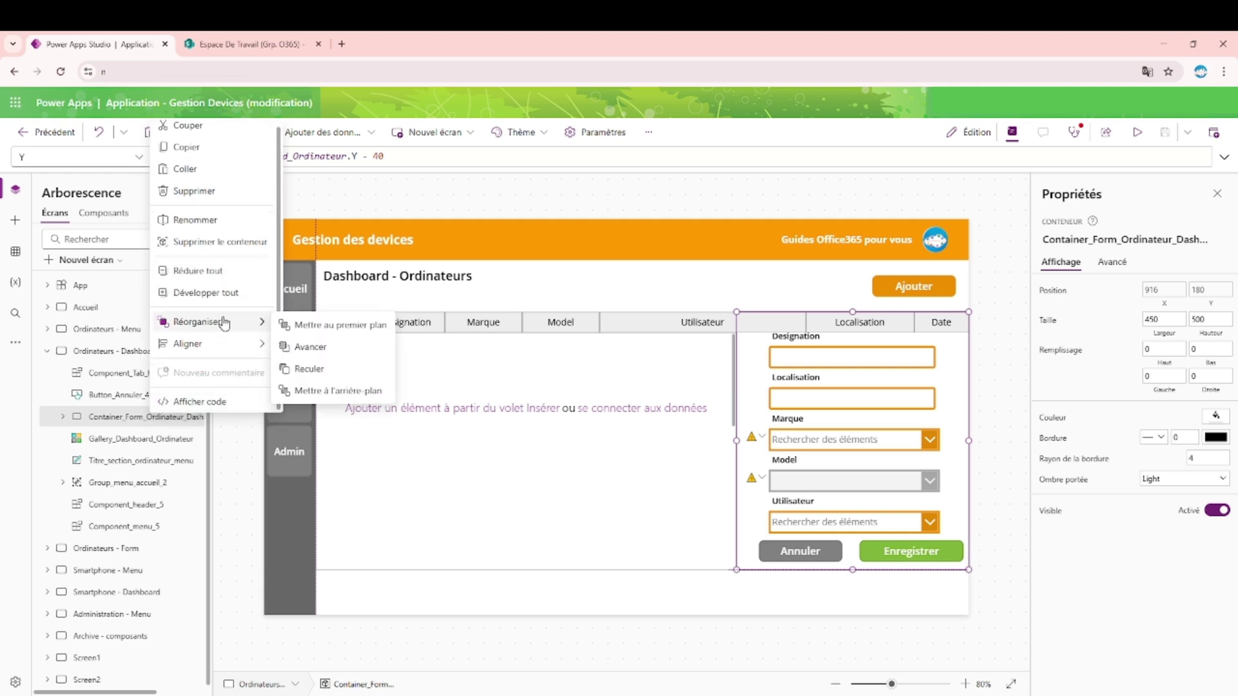
pyautogui.click(324, 326)
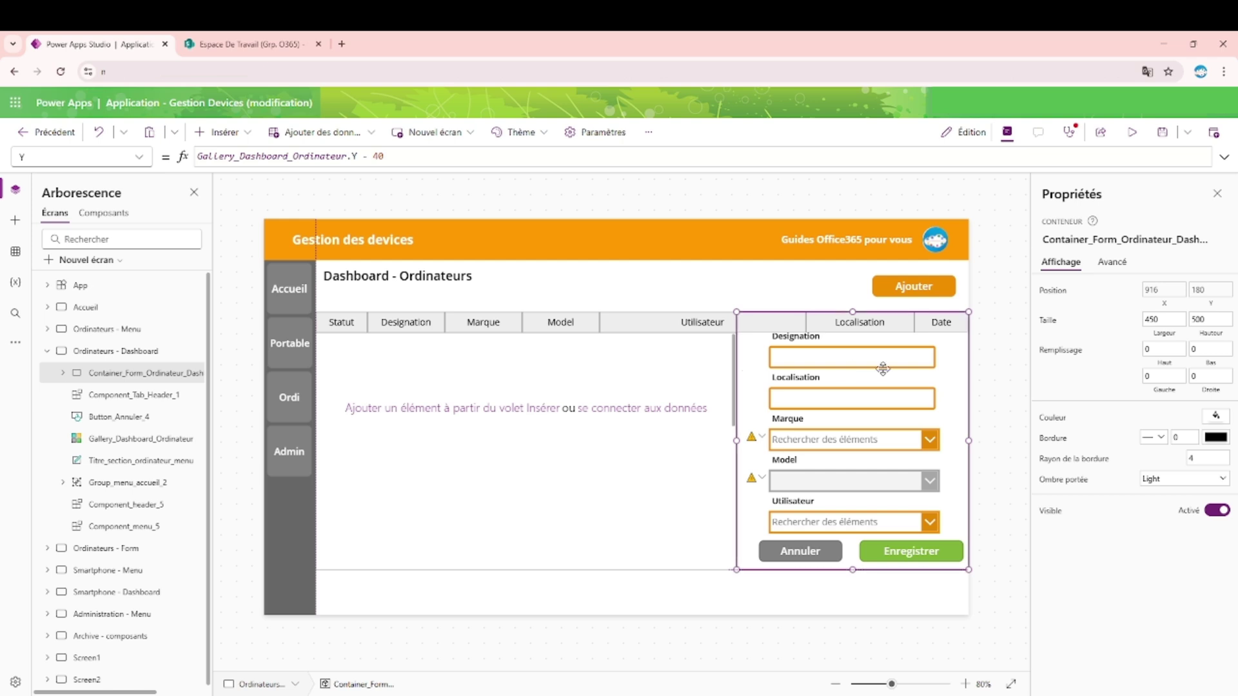
# Step: Fill the form container's background with white
pyautogui.click(1219, 419)
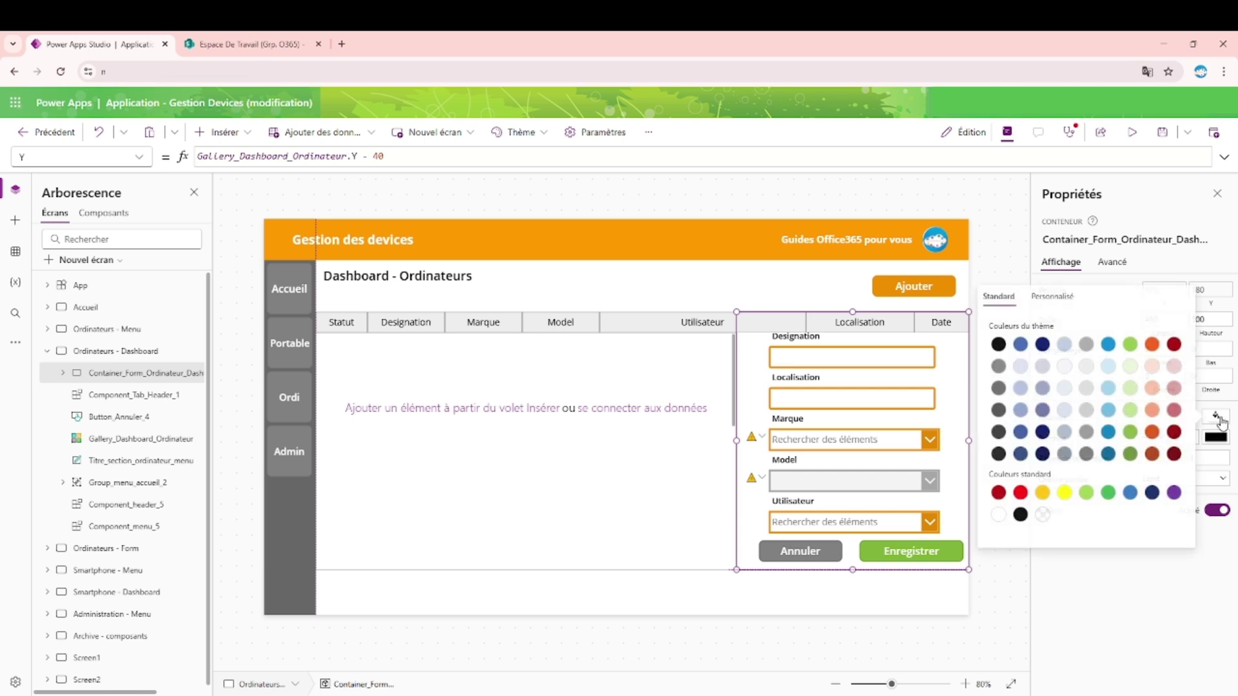
pyautogui.click(998, 514)
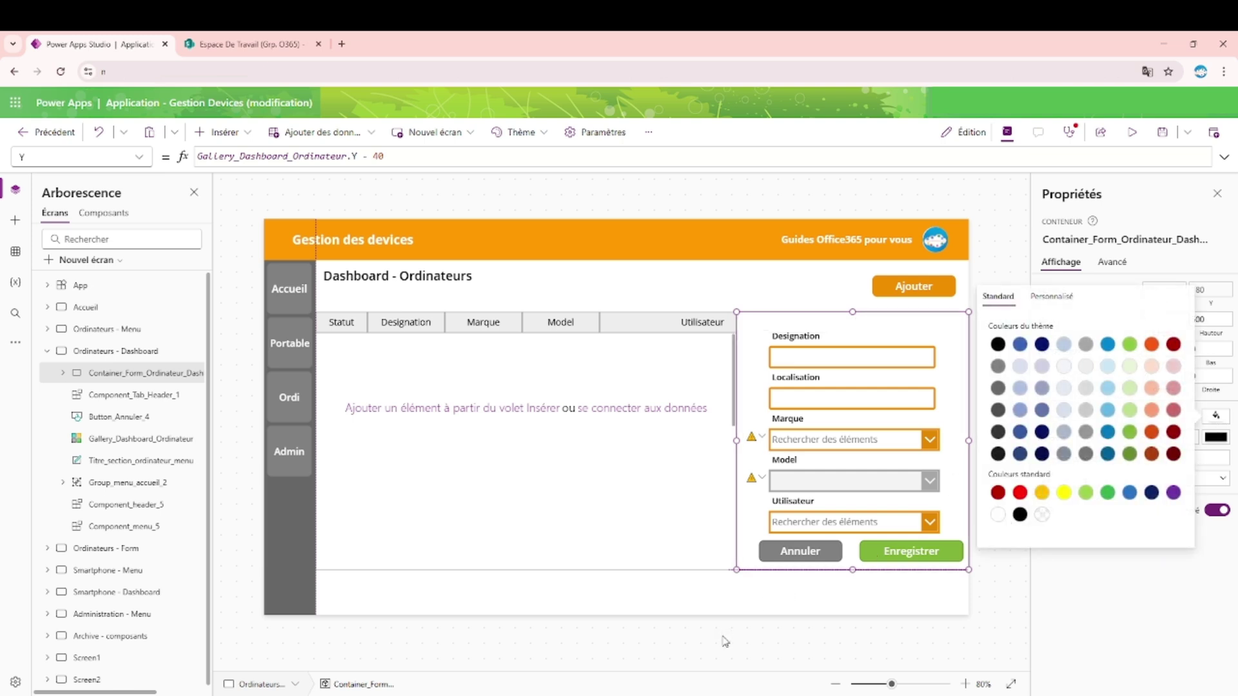
pyautogui.click(693, 671)
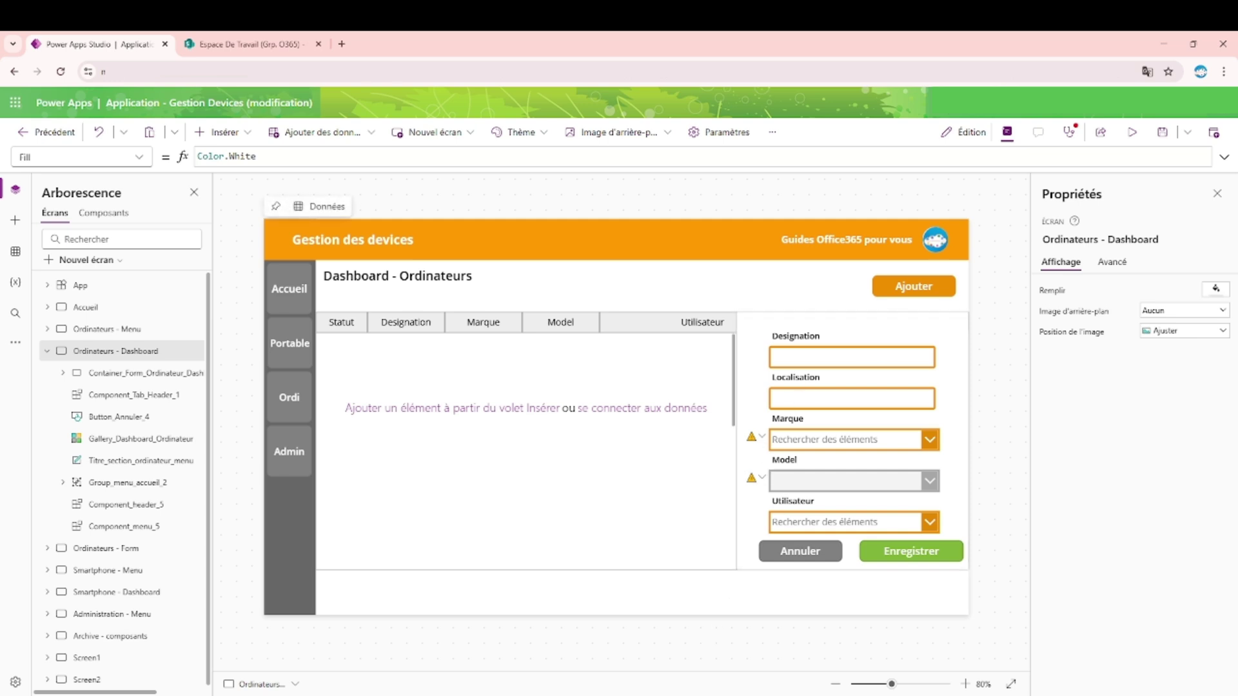
# Step: Preview the app, close the computer form with Annuler, and return to editing
pyautogui.click(1132, 132)
pyautogui.click(850, 578)
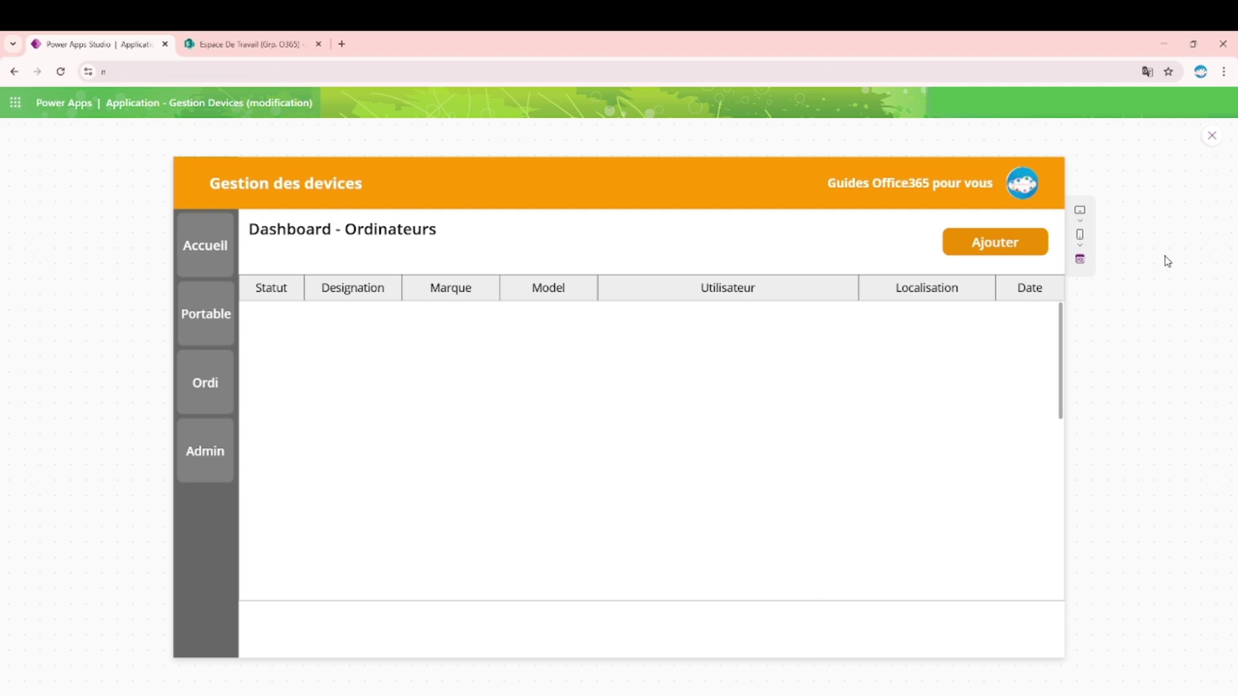
pyautogui.click(1213, 136)
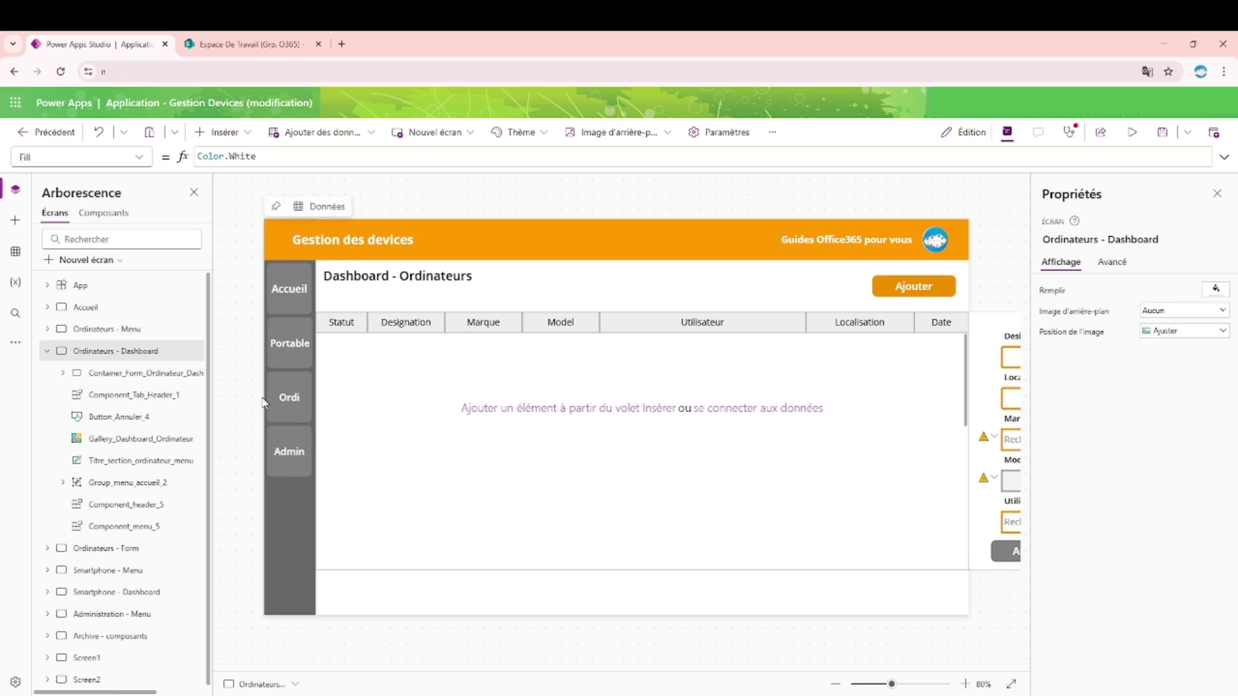
# Step: Connect the dashboard gallery to the GestionDevices_Devices data source and set its template padding to 0
pyautogui.click(556, 377)
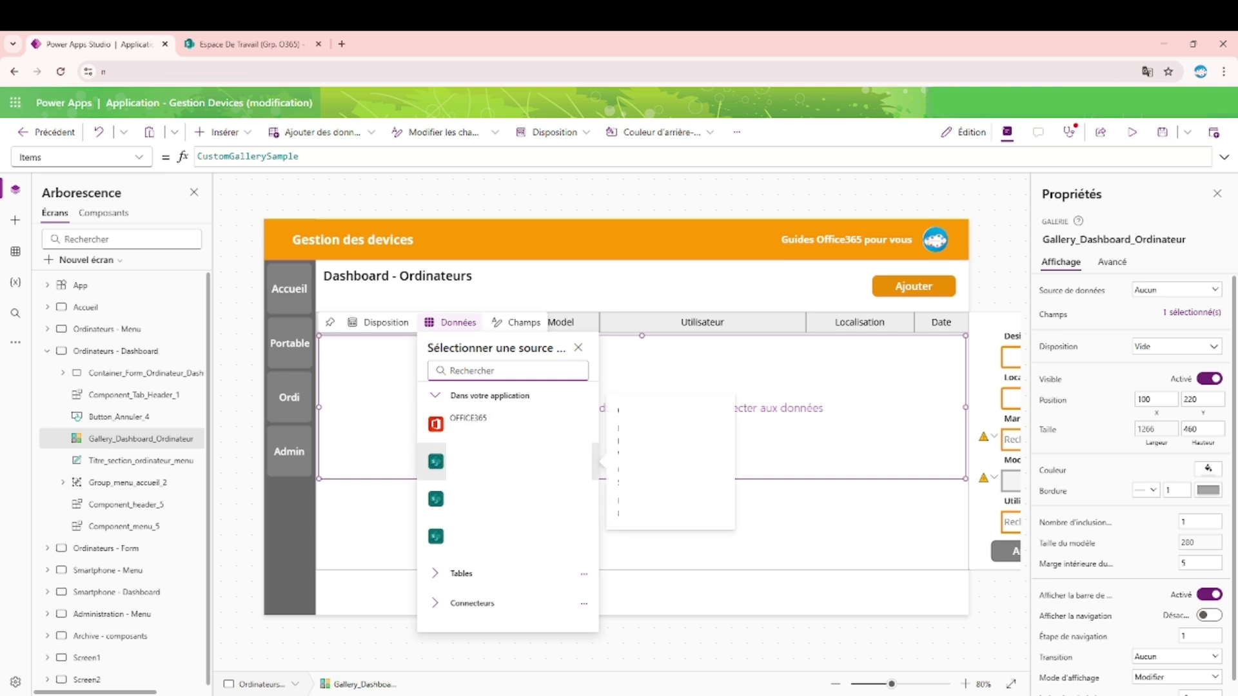
pyautogui.click(520, 462)
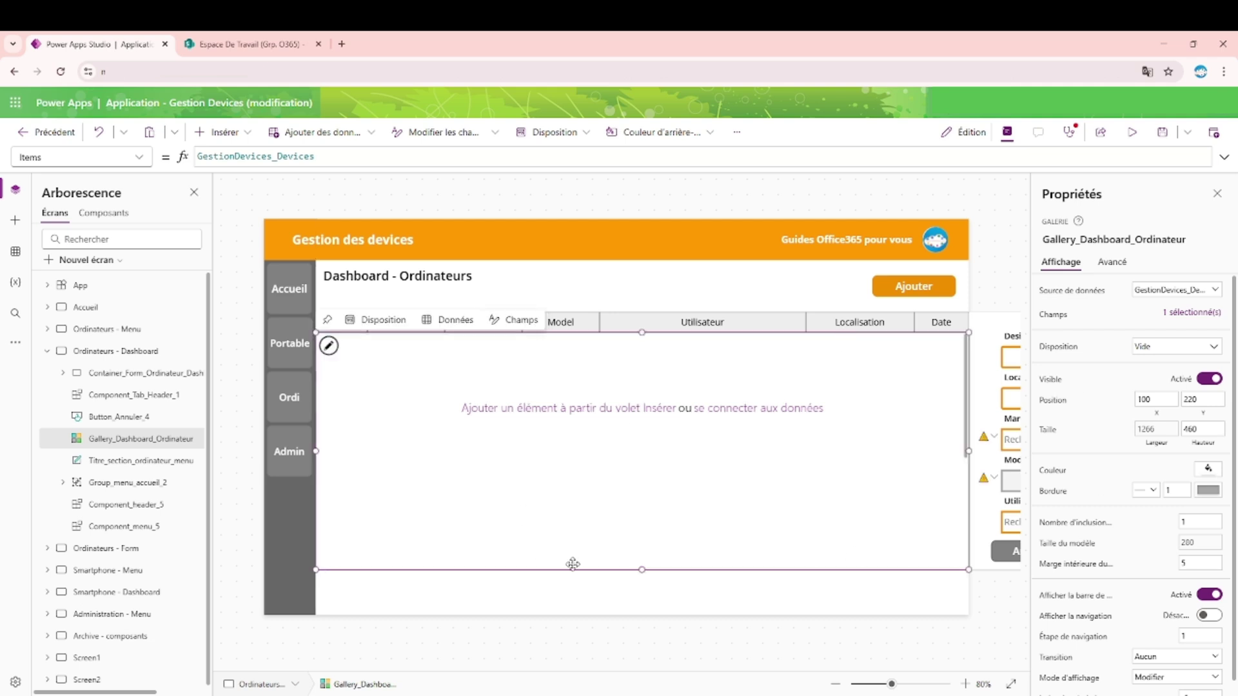
pyautogui.click(394, 401)
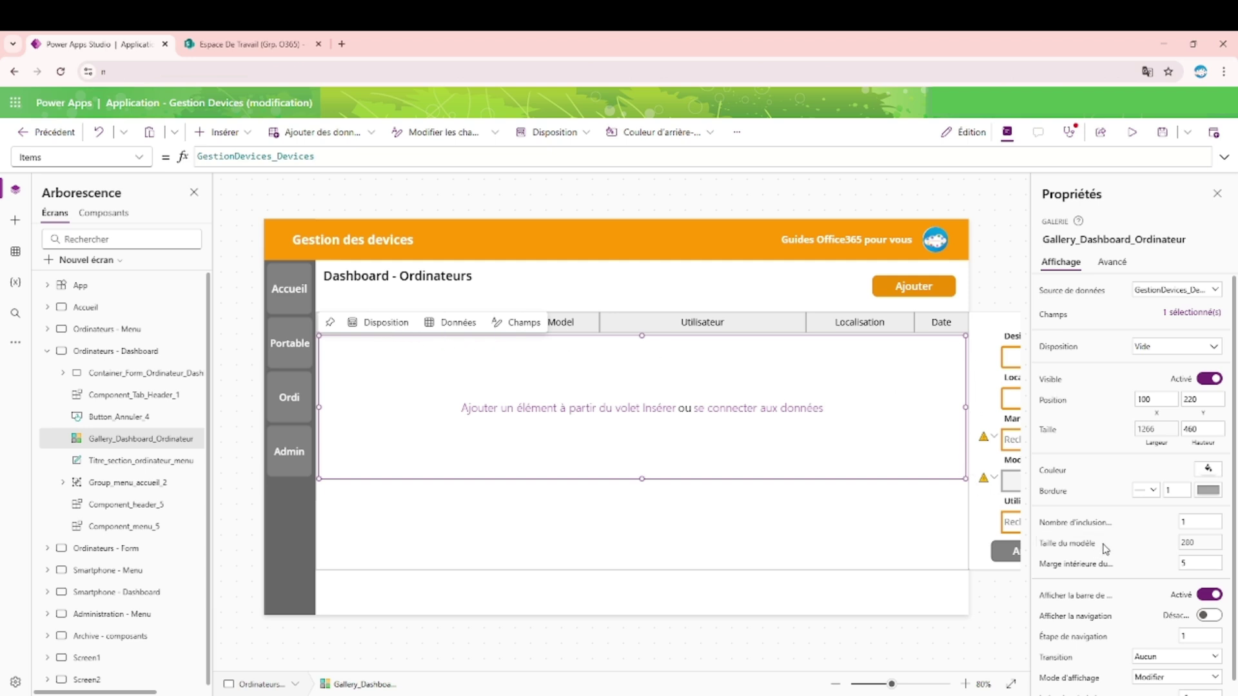
pyautogui.click(1199, 565)
pyautogui.doubleClick(1185, 563)
pyautogui.write('0')
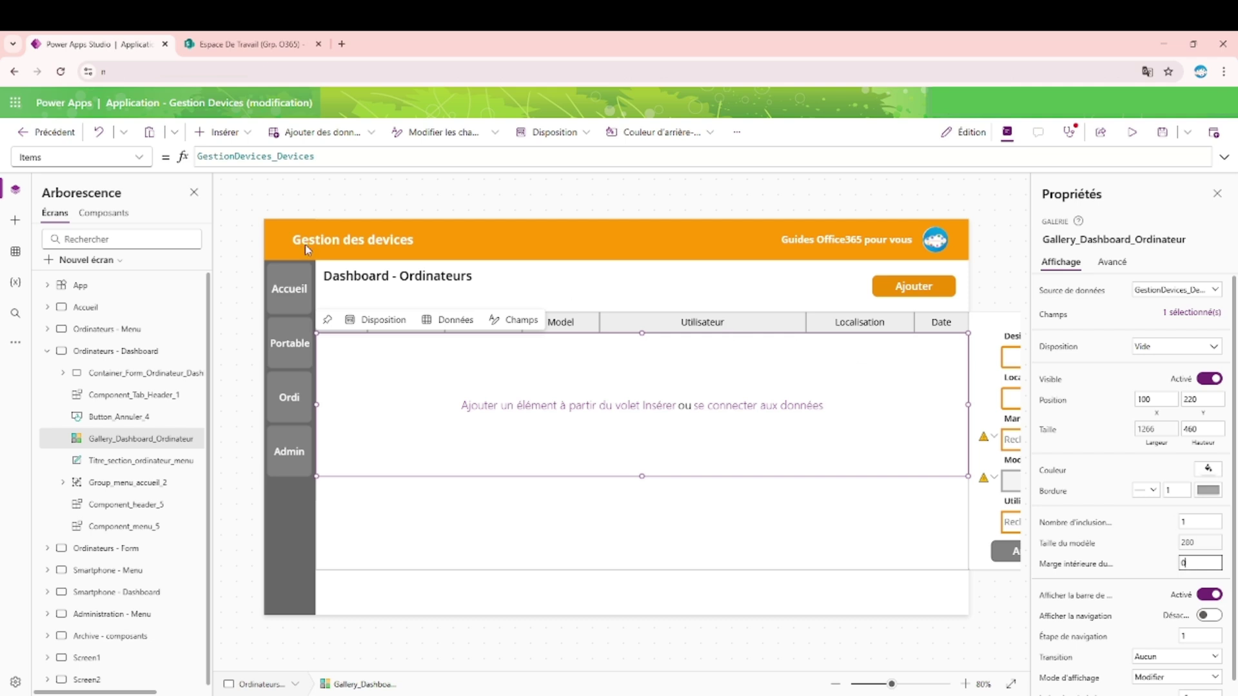
pyautogui.click(450, 211)
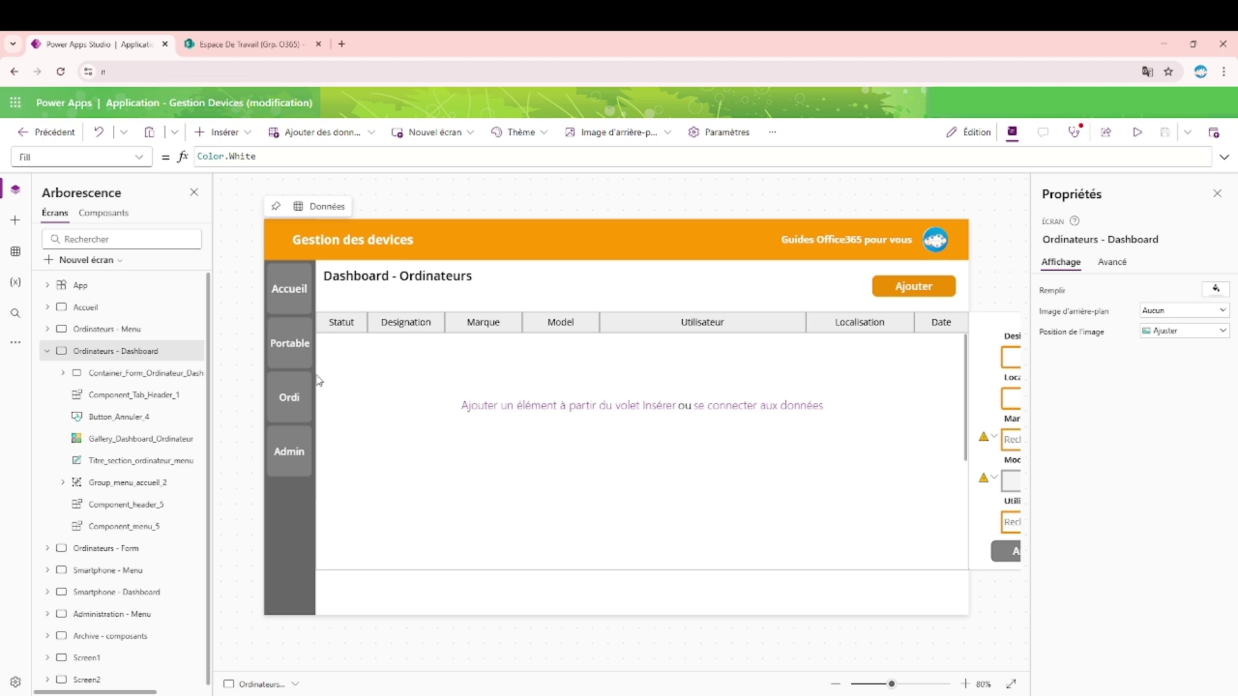
# Step: Insert a text label in the gallery template and place it under the Statut header at X 0, Y 0, with width 122
pyautogui.click(343, 350)
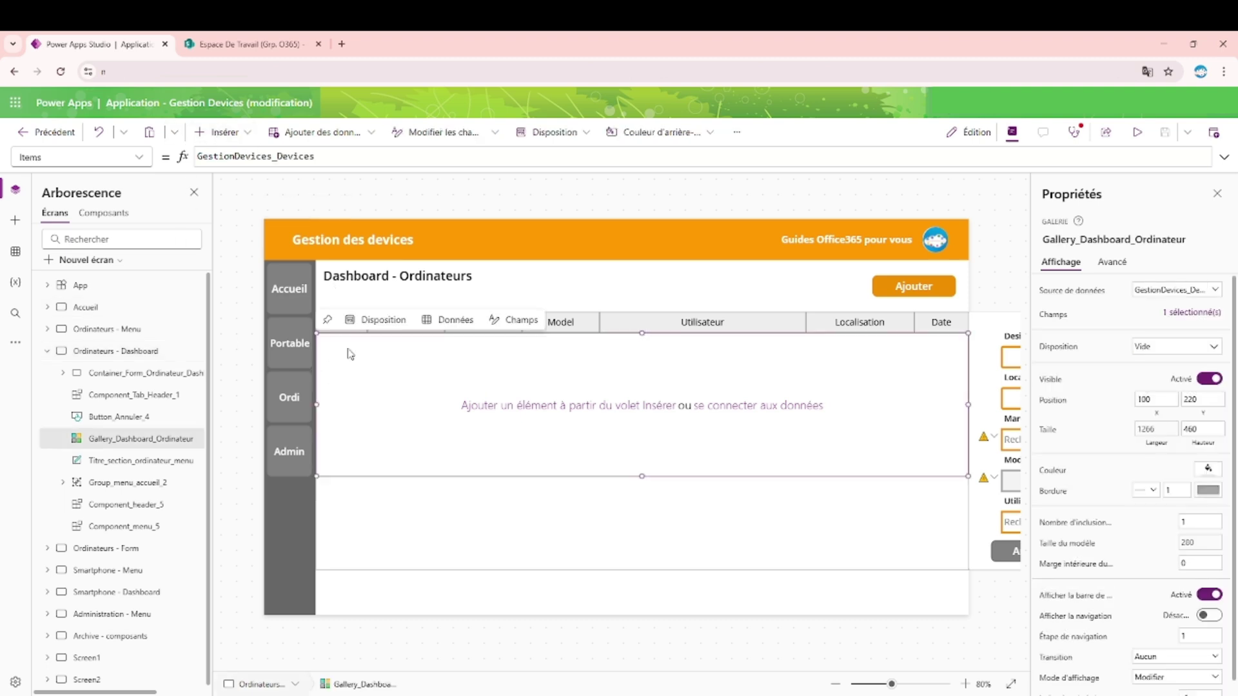
pyautogui.click(244, 136)
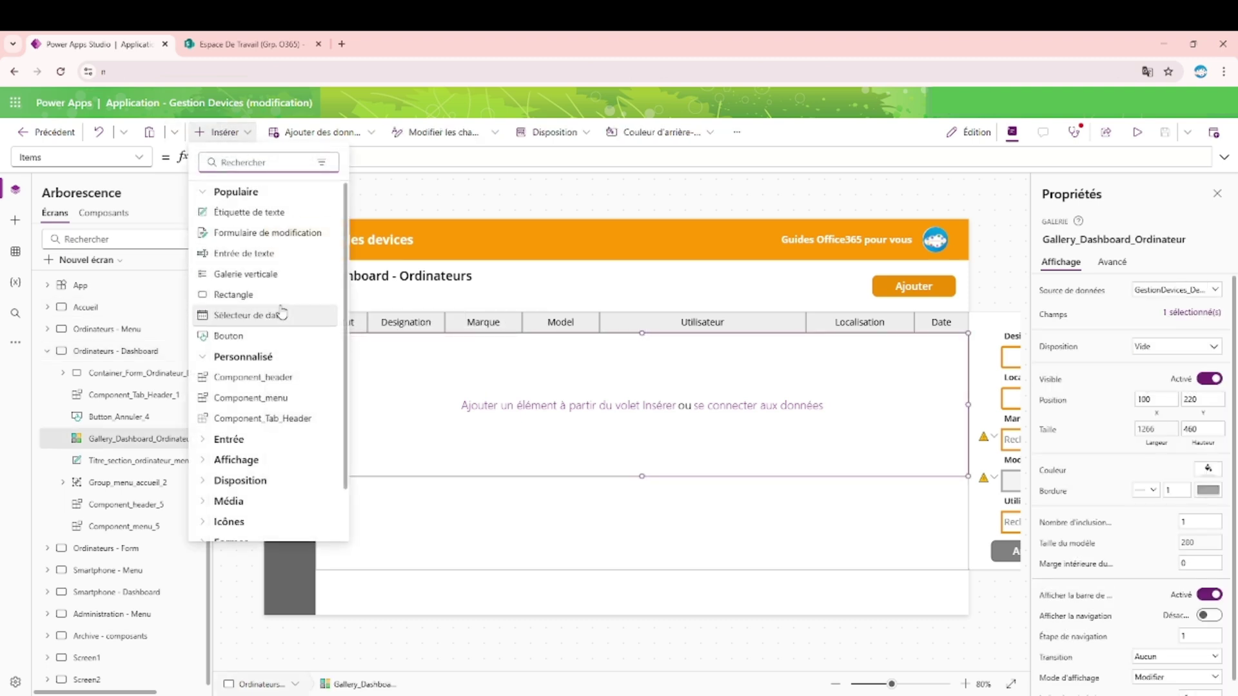
pyautogui.press('Escape')
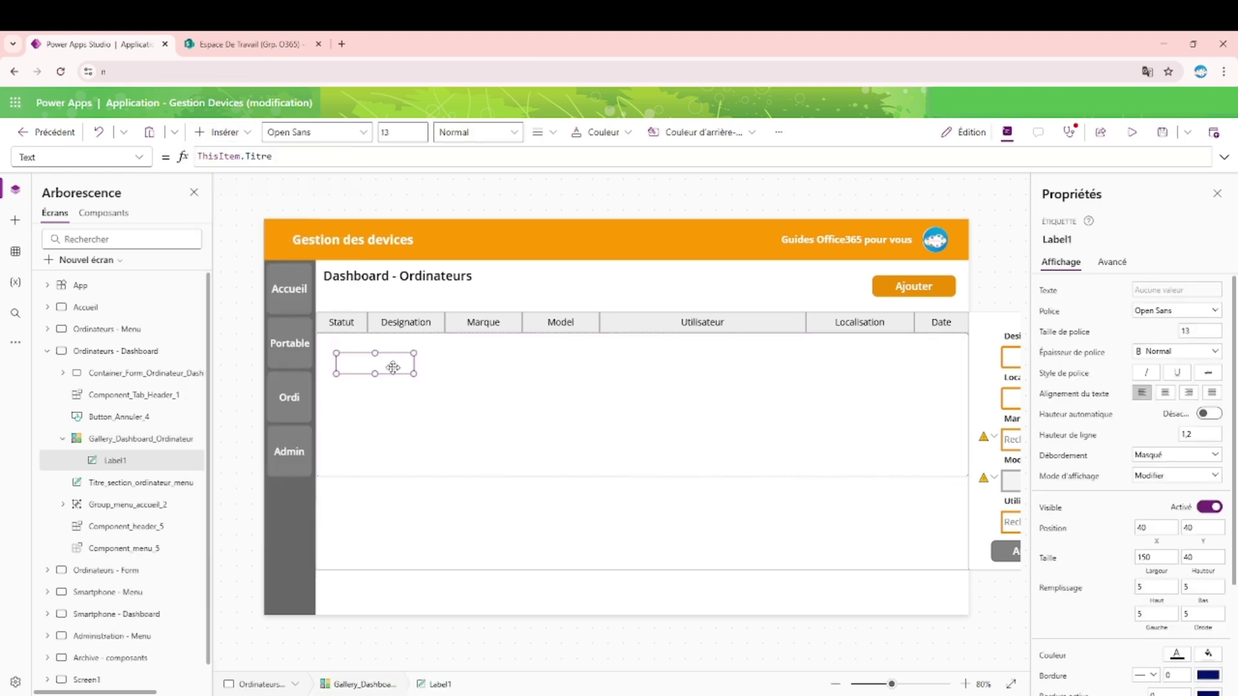
pyautogui.moveTo(390, 366); pyautogui.dragTo(379, 334)
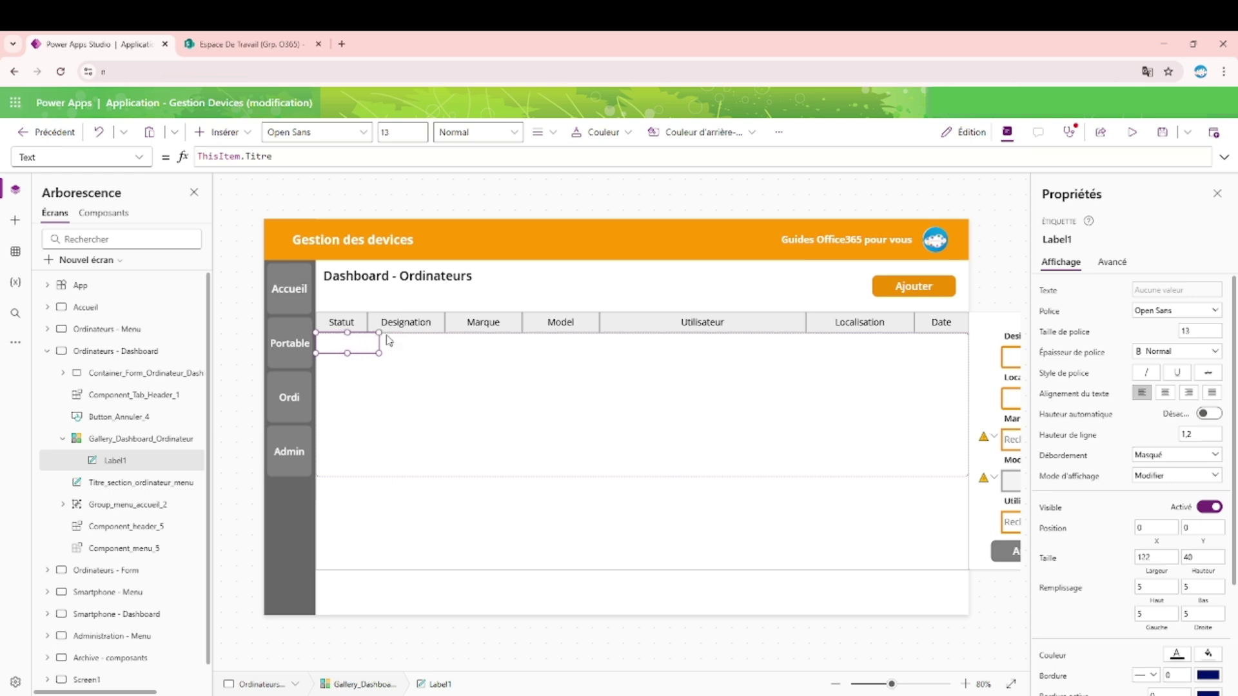
# Step: Duplicate the label and place the copy at the top of the gallery template under the Designation header
pyautogui.hotkey('ctrl', 'c')
pyautogui.hotkey('ctrl', 'v')
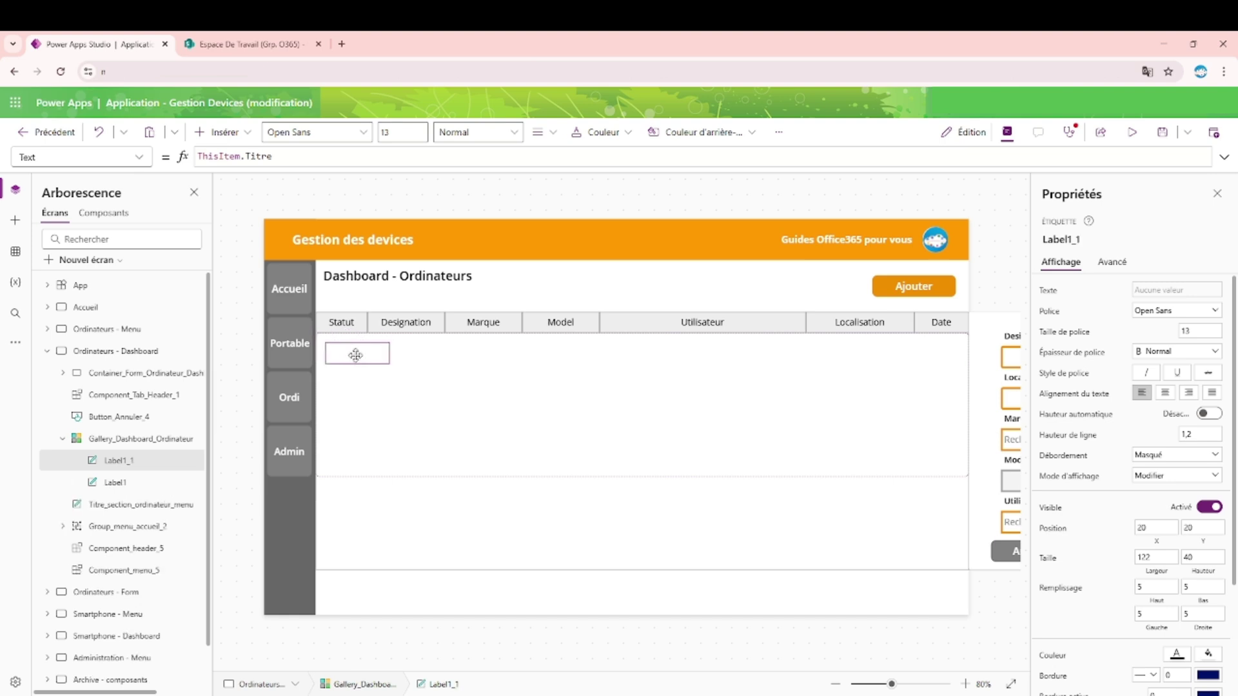
pyautogui.moveTo(354, 348); pyautogui.dragTo(422, 337)
# Step: Give both gallery labels a border of thickness 1 in dark grey RGBA(102, 102, 102, 1)
pyautogui.click(355, 349)
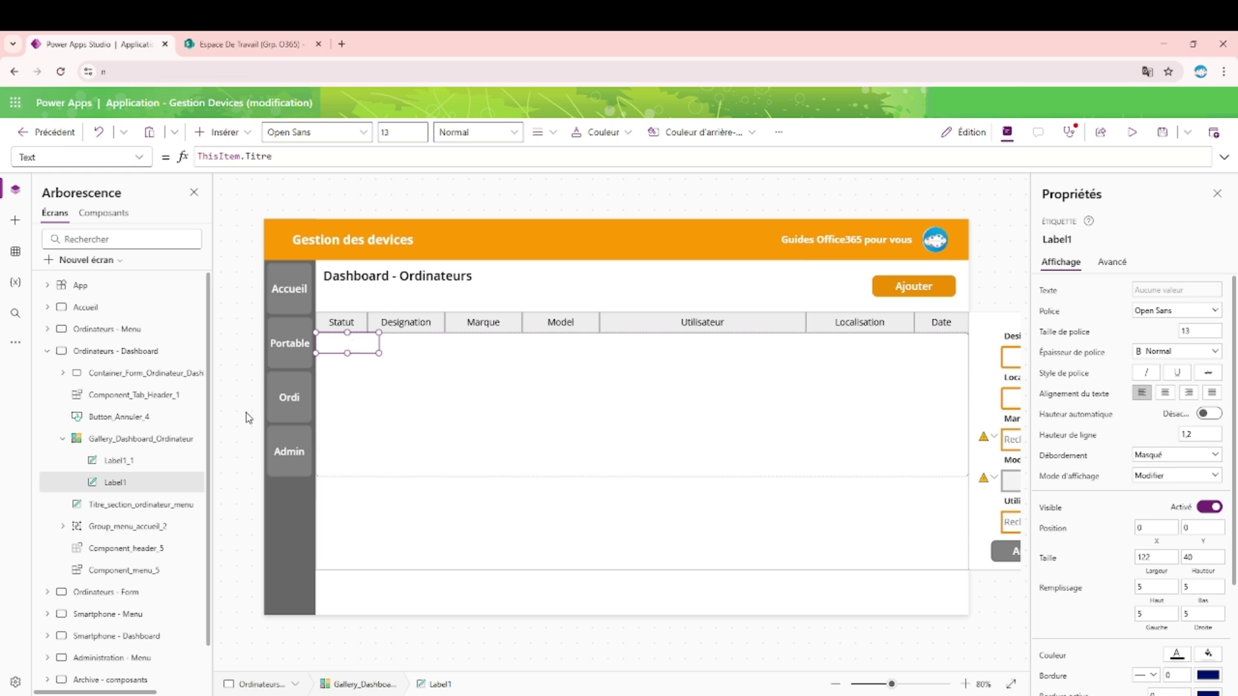
pyautogui.keyDown('ctrl'); pyautogui.click(146, 464); pyautogui.keyUp('ctrl')
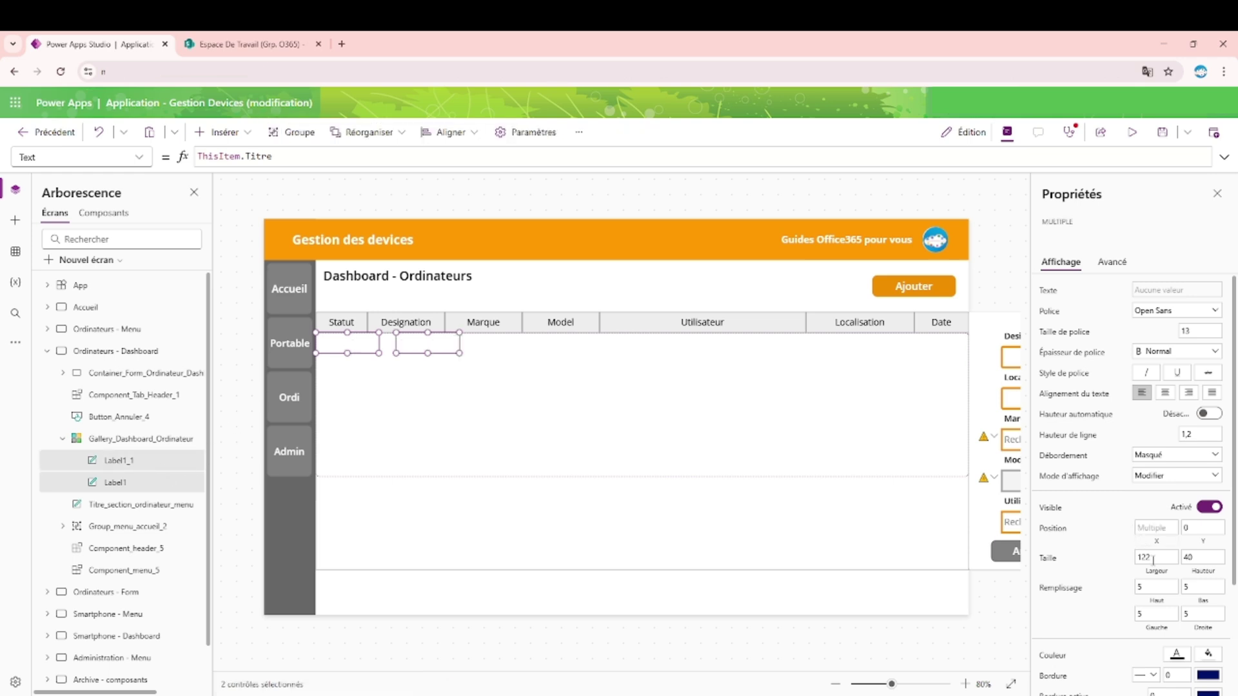
pyautogui.scroll(-1, 1181, 608)
pyautogui.moveTo(1184, 612); pyautogui.dragTo(1142, 617)
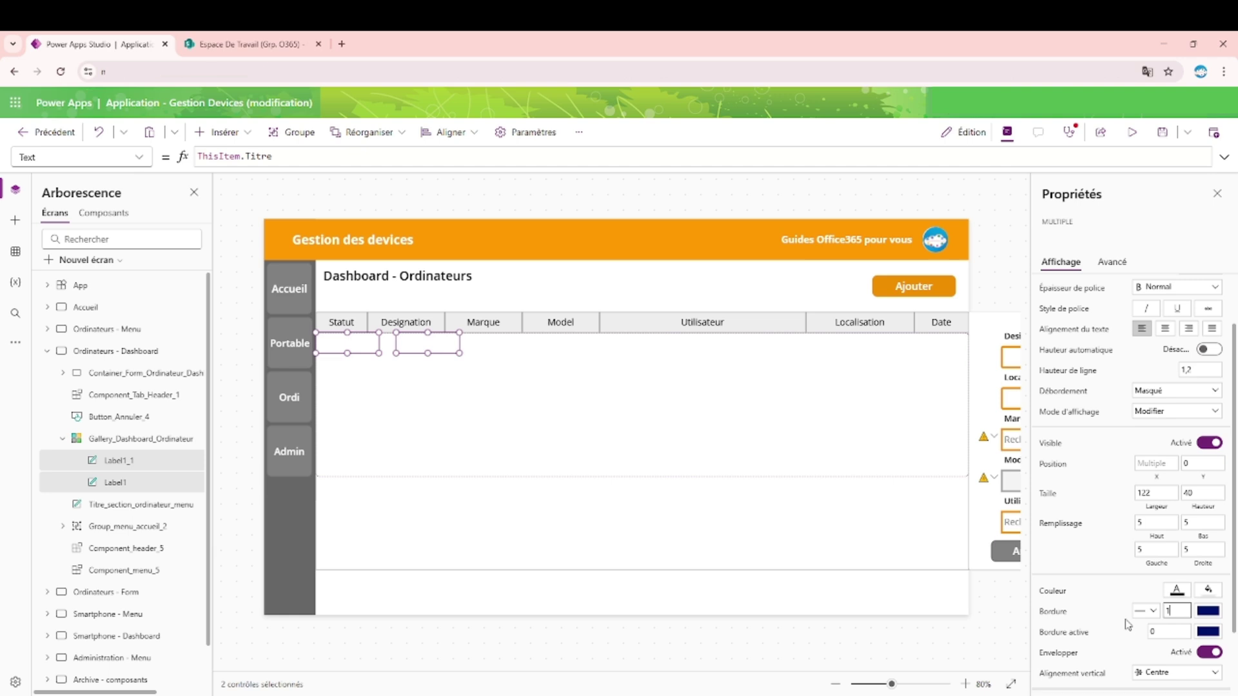
pyautogui.write('1')
pyautogui.click(1208, 611)
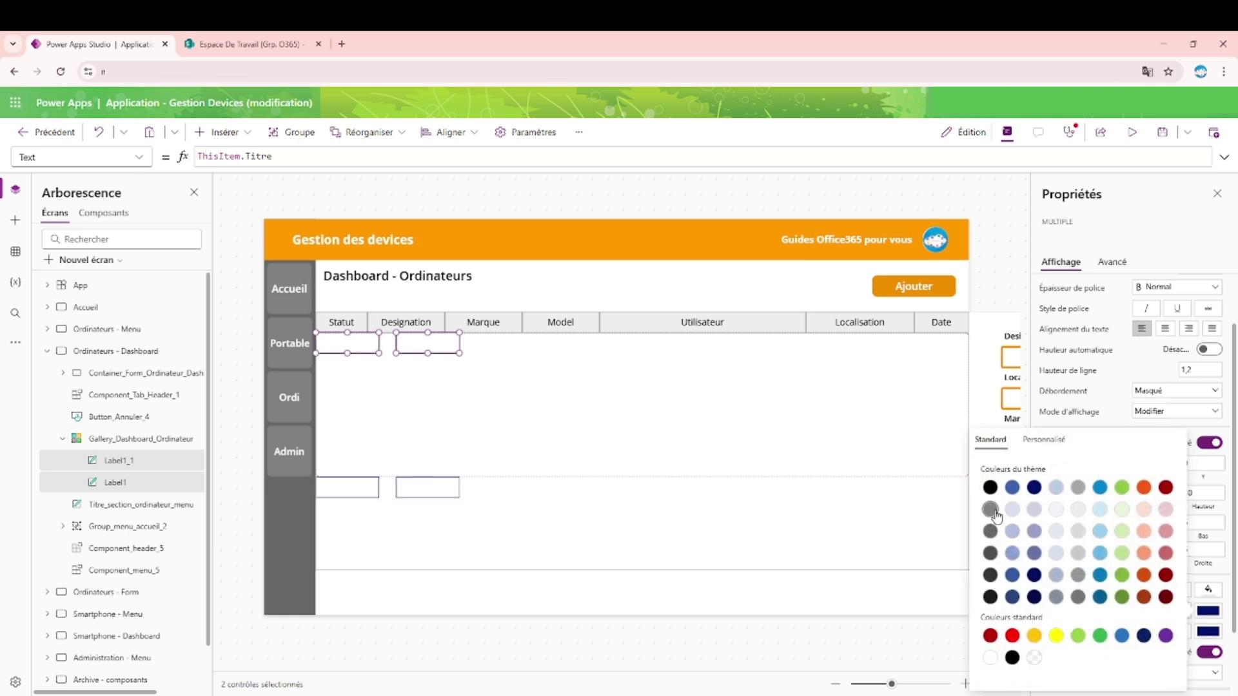
pyautogui.click(991, 533)
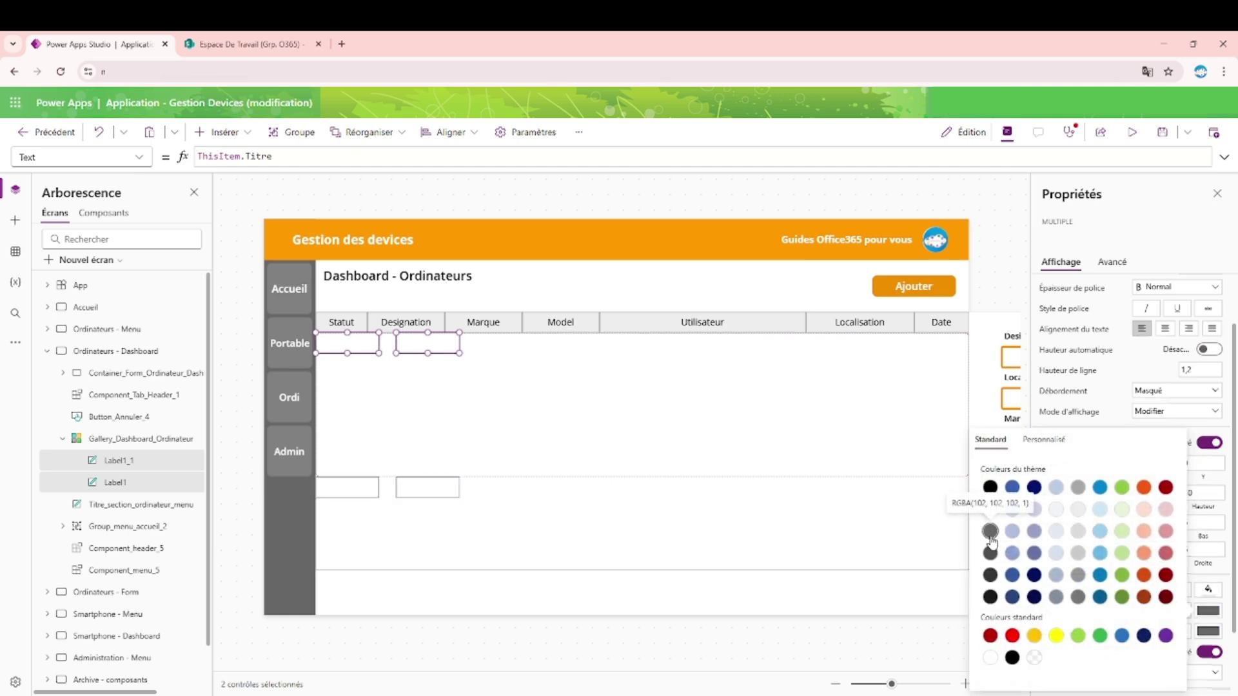
# Step: Set the text formula of the gallery label under the Statut header to ThisItem.Statut
pyautogui.click(365, 361)
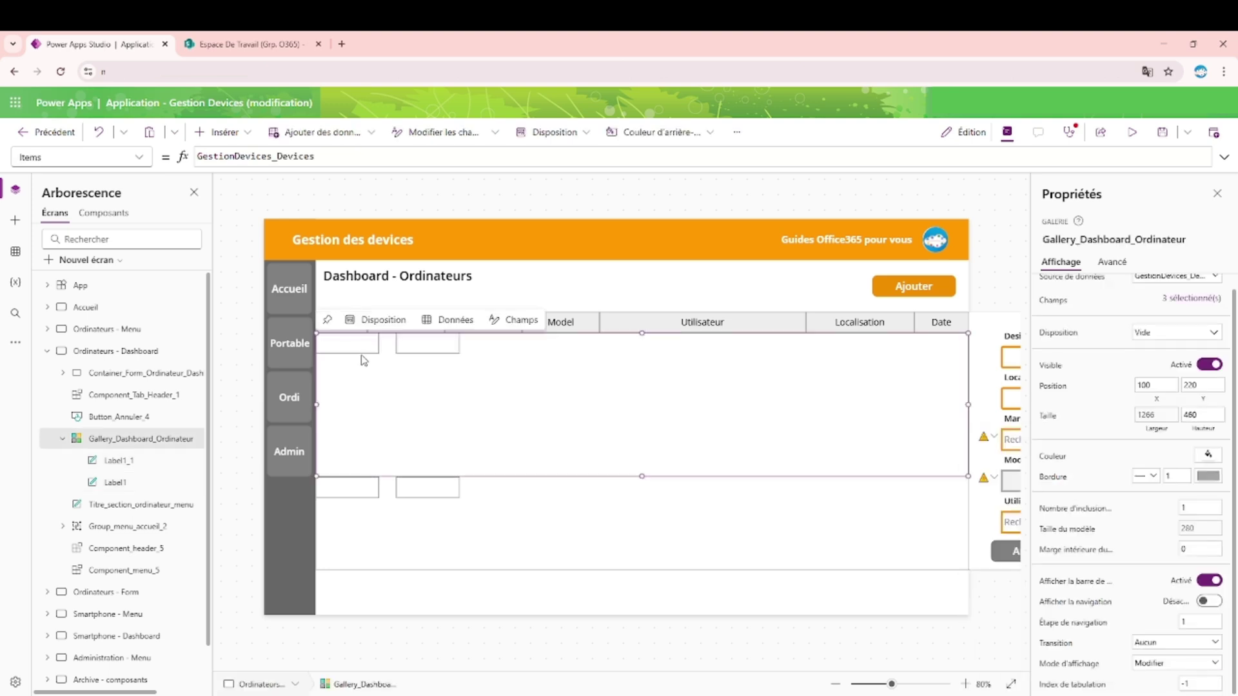
pyautogui.click(351, 345)
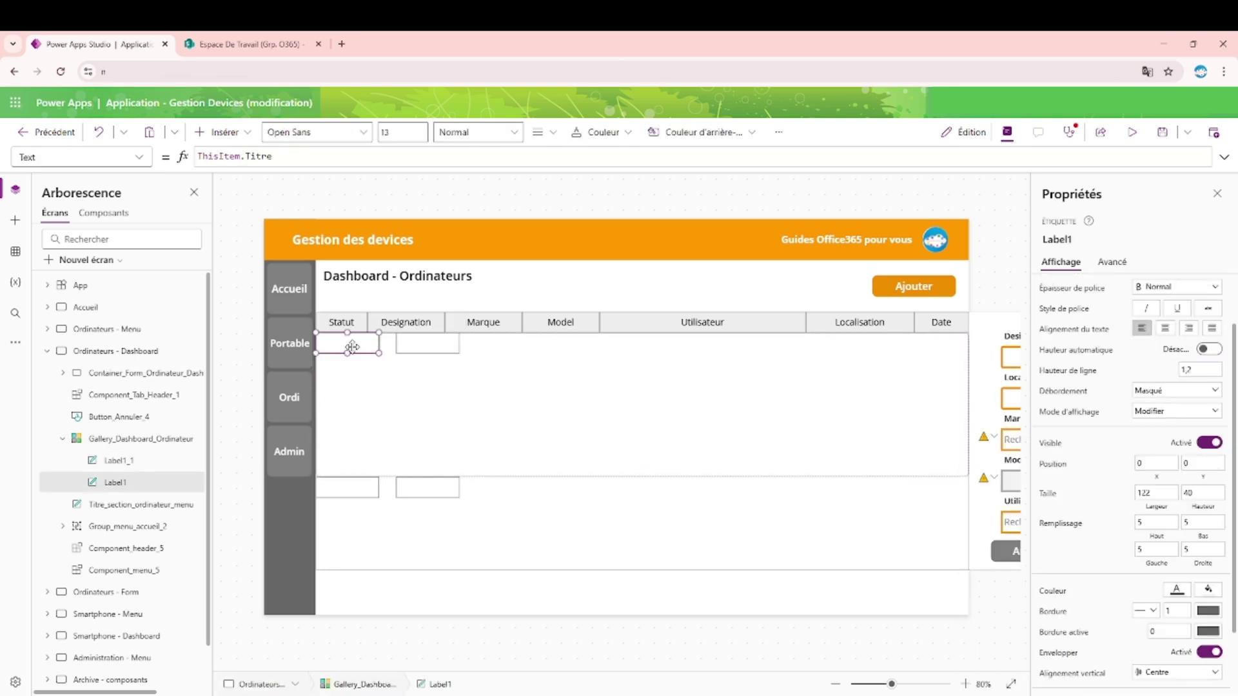
pyautogui.click(259, 158)
pyautogui.doubleClick(259, 158)
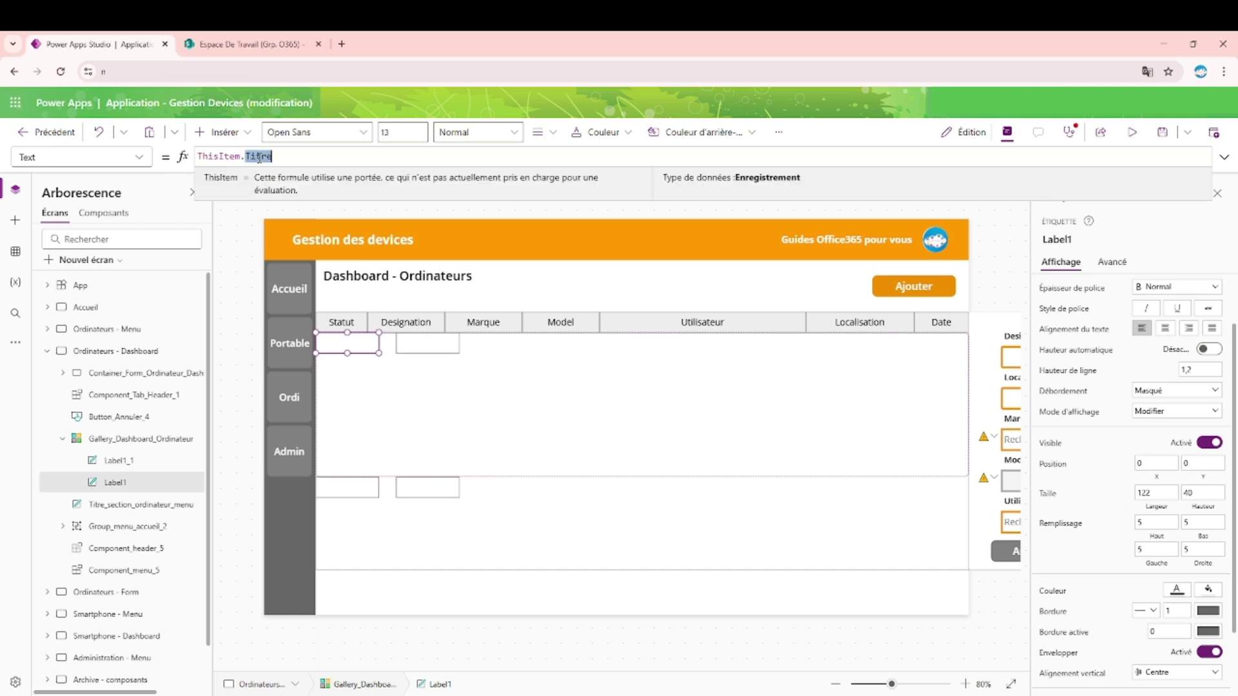
pyautogui.press('BackSpace')
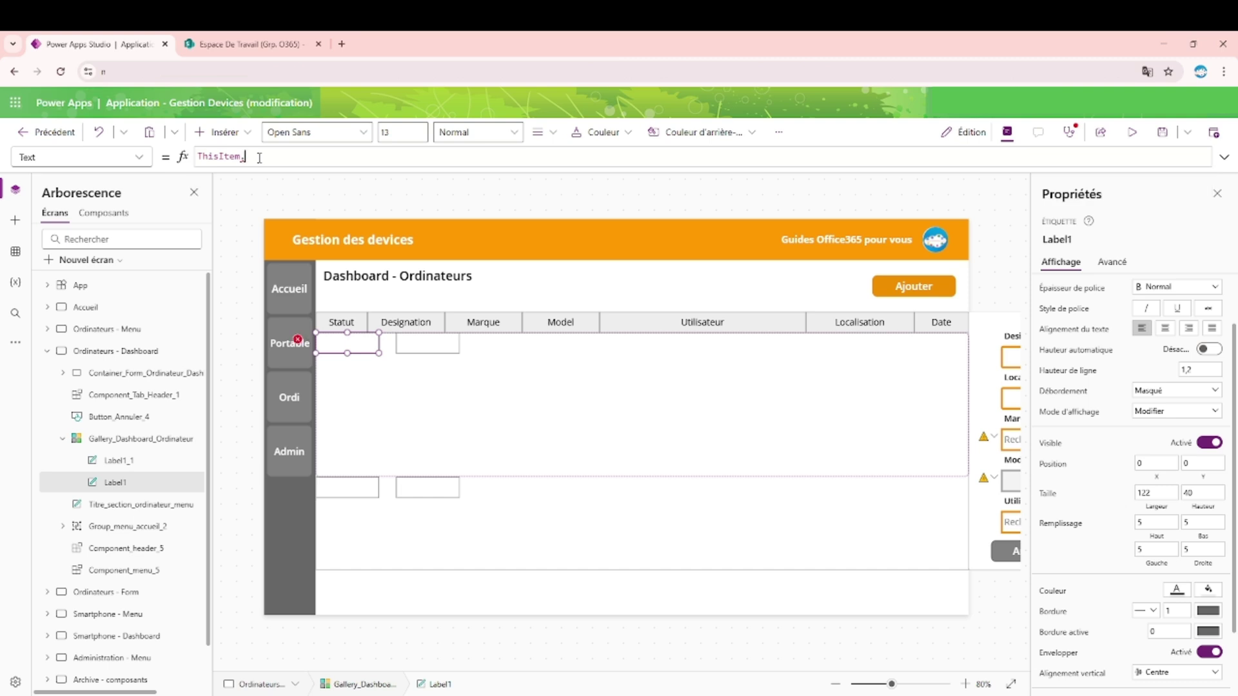
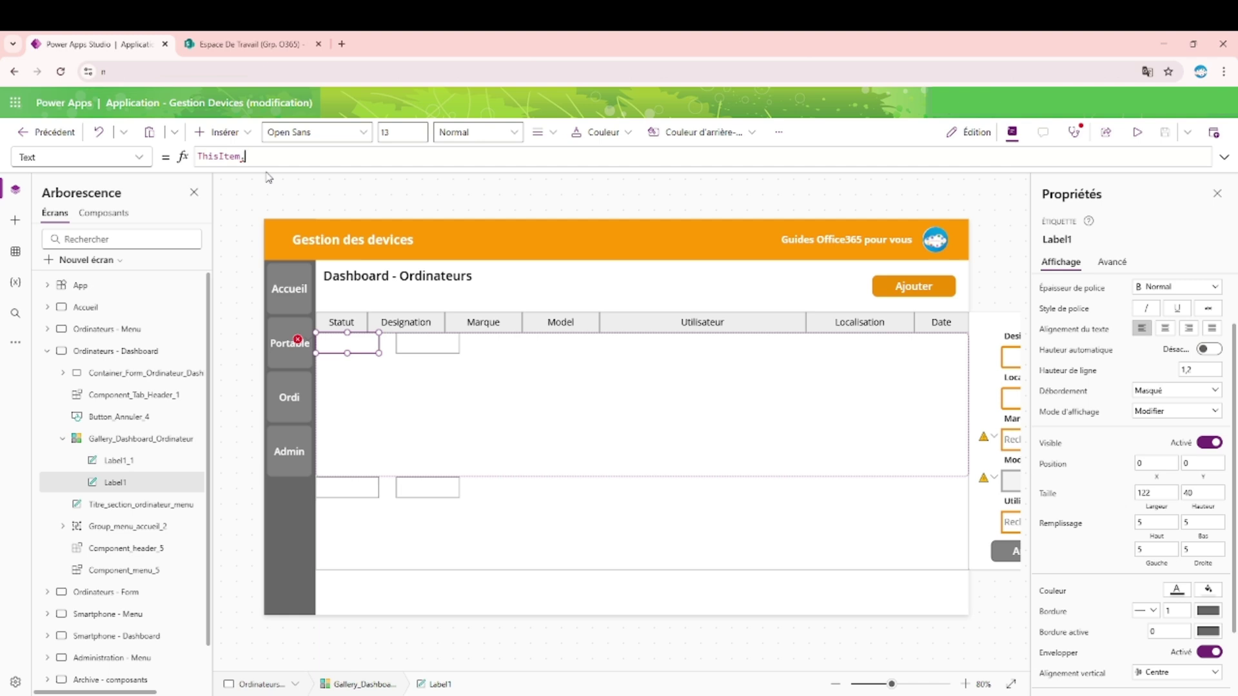
pyautogui.hotkey('ctrl', 'space')
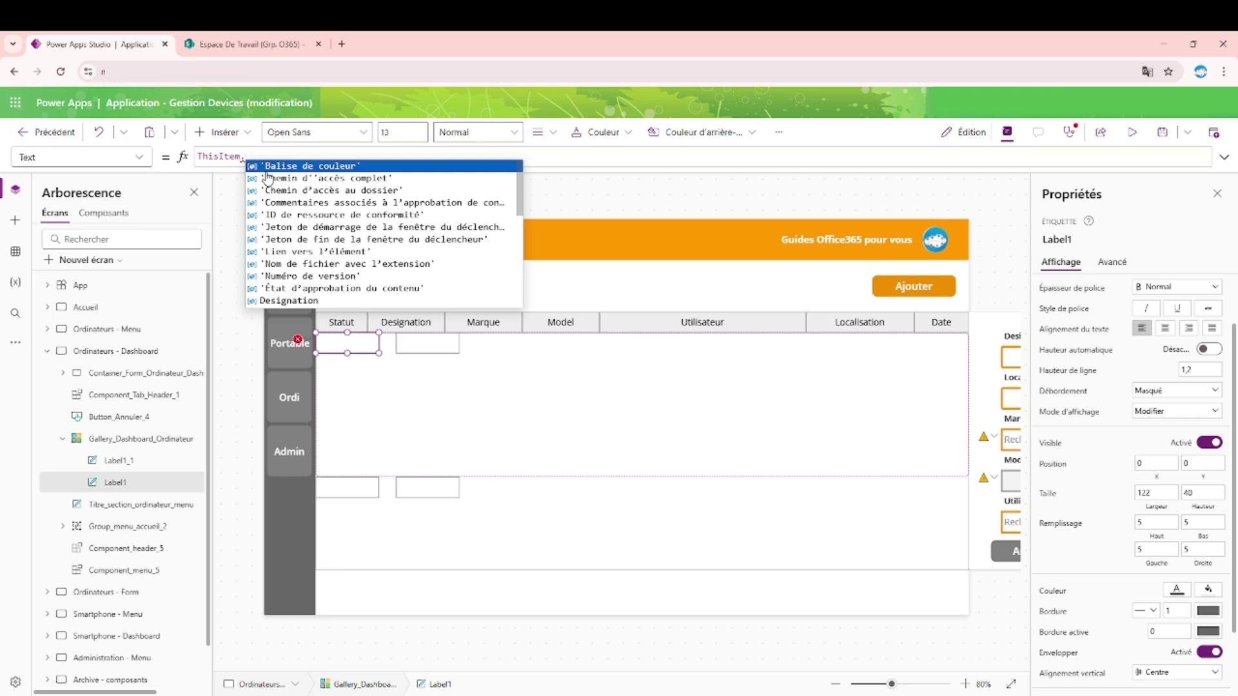
pyautogui.write('Stat')
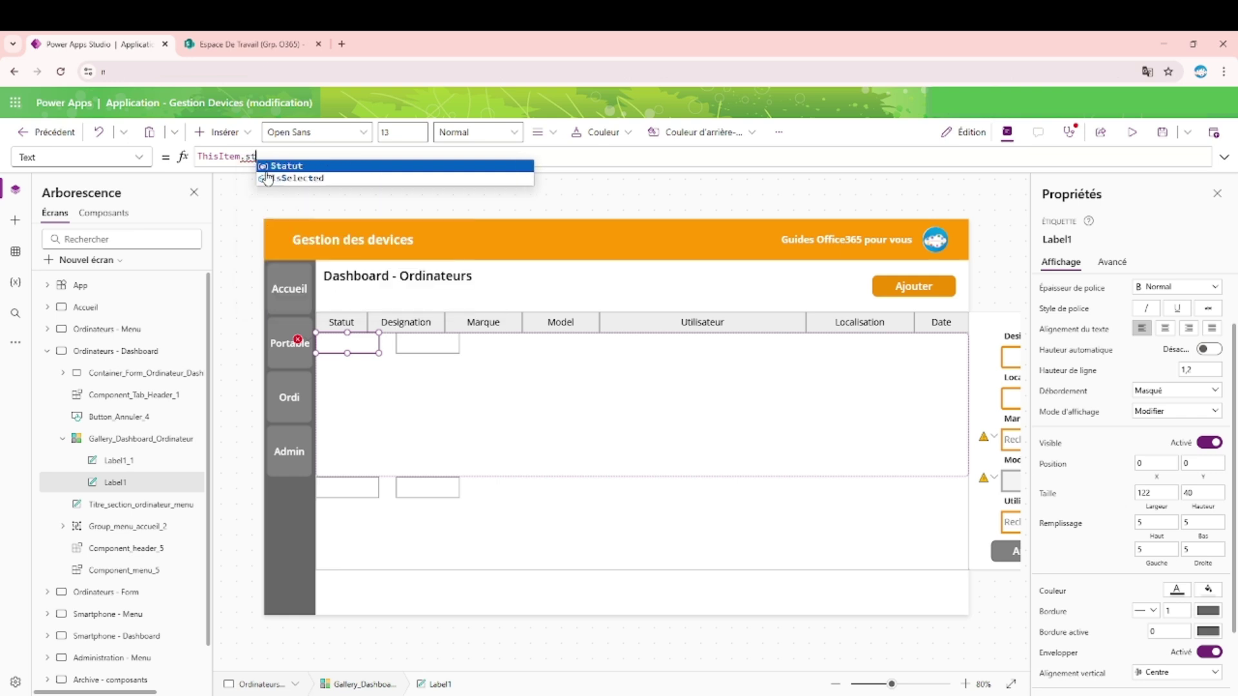
pyautogui.press('Tab')
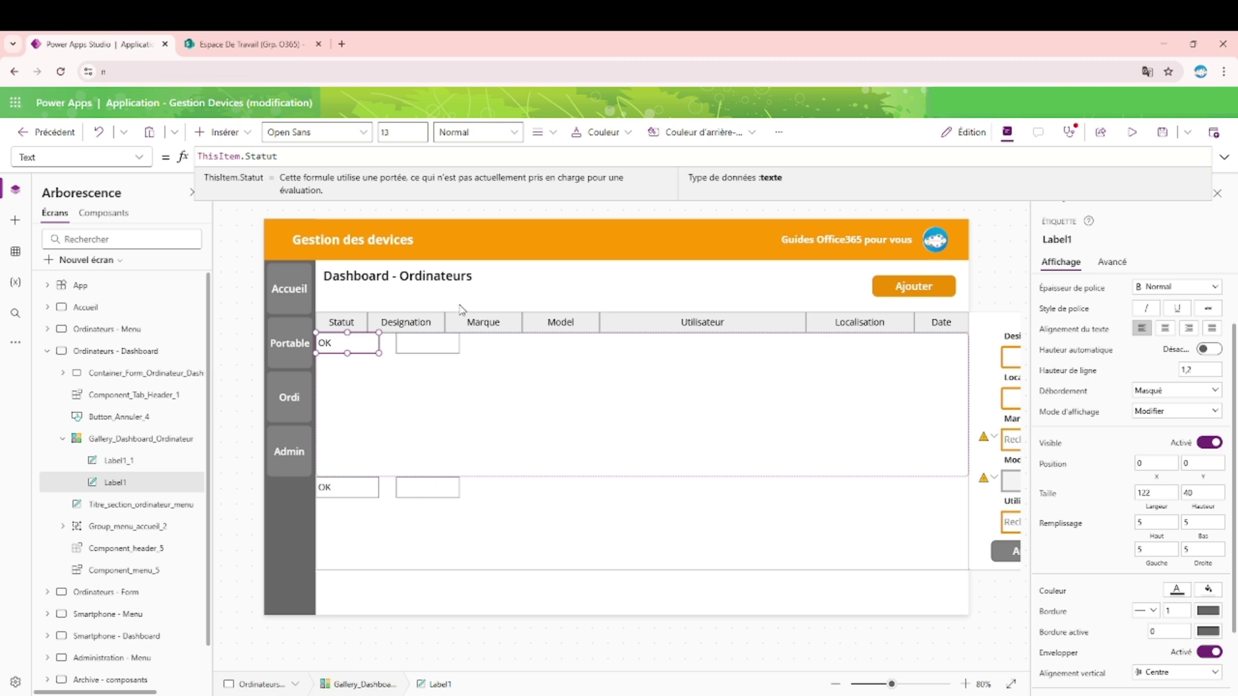
# Step: Set the second gallery label's text to ThisItem.Designation and move it flush against the Statut label at X 122, Y 0
pyautogui.click(425, 345)
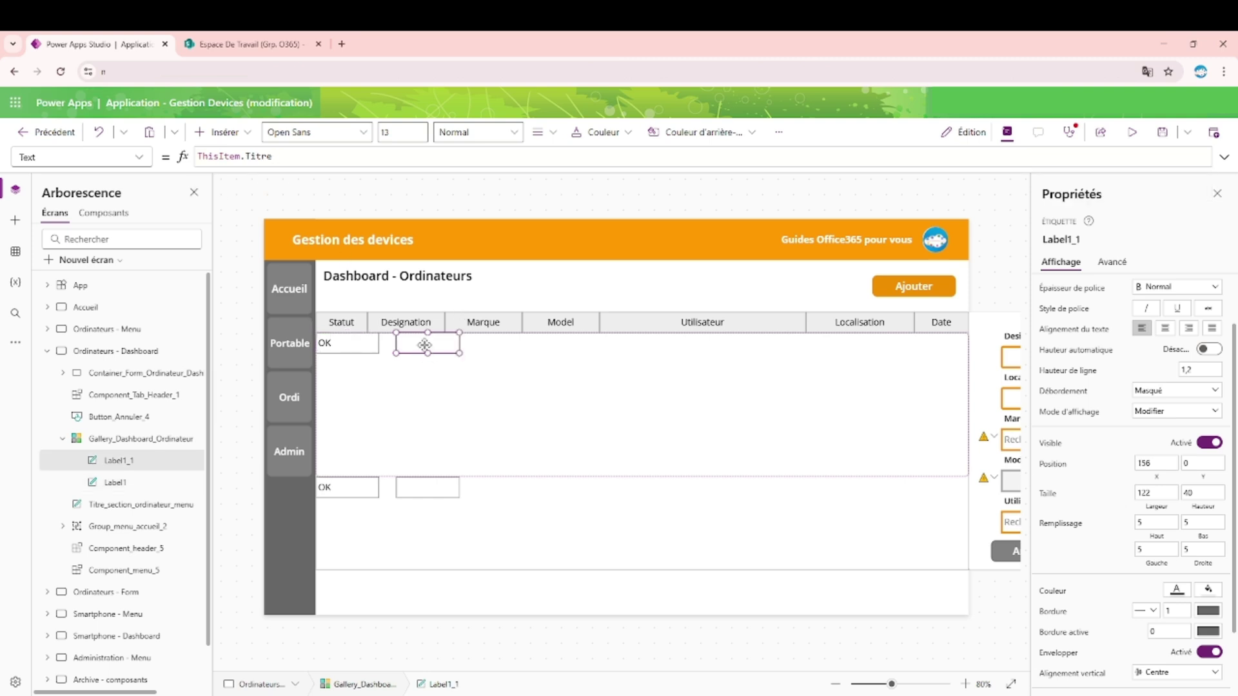
pyautogui.doubleClick(264, 156)
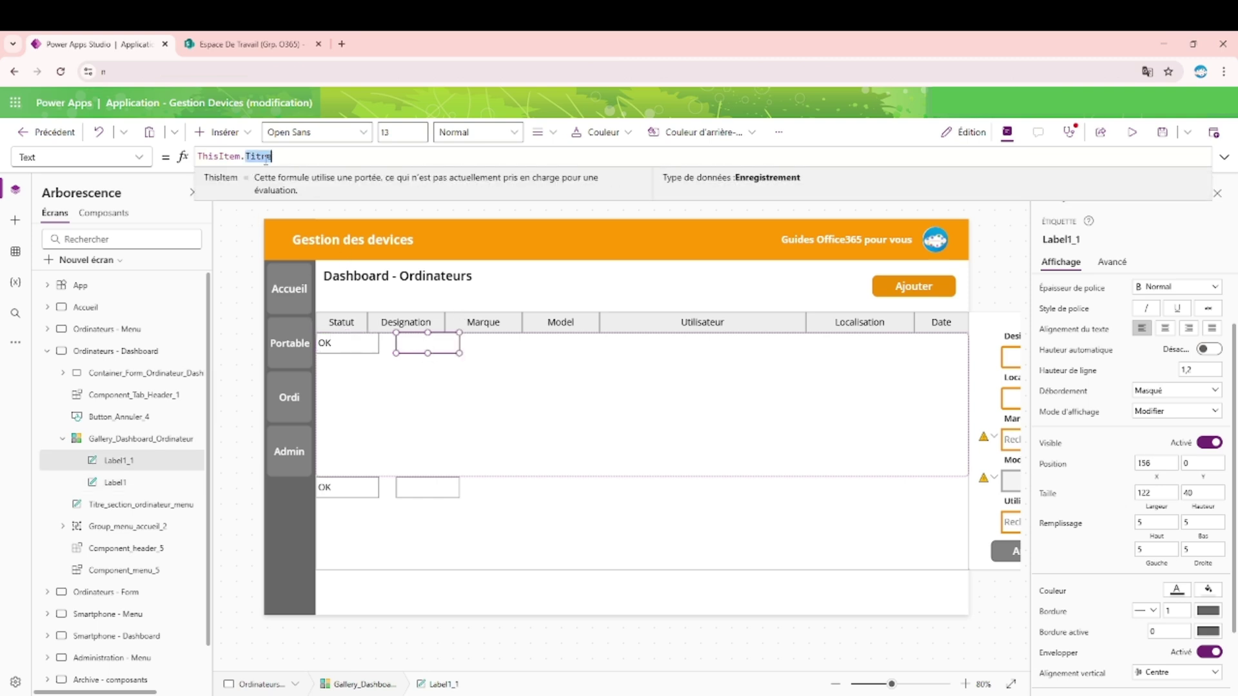
pyautogui.write('De')
pyautogui.press('Tab')
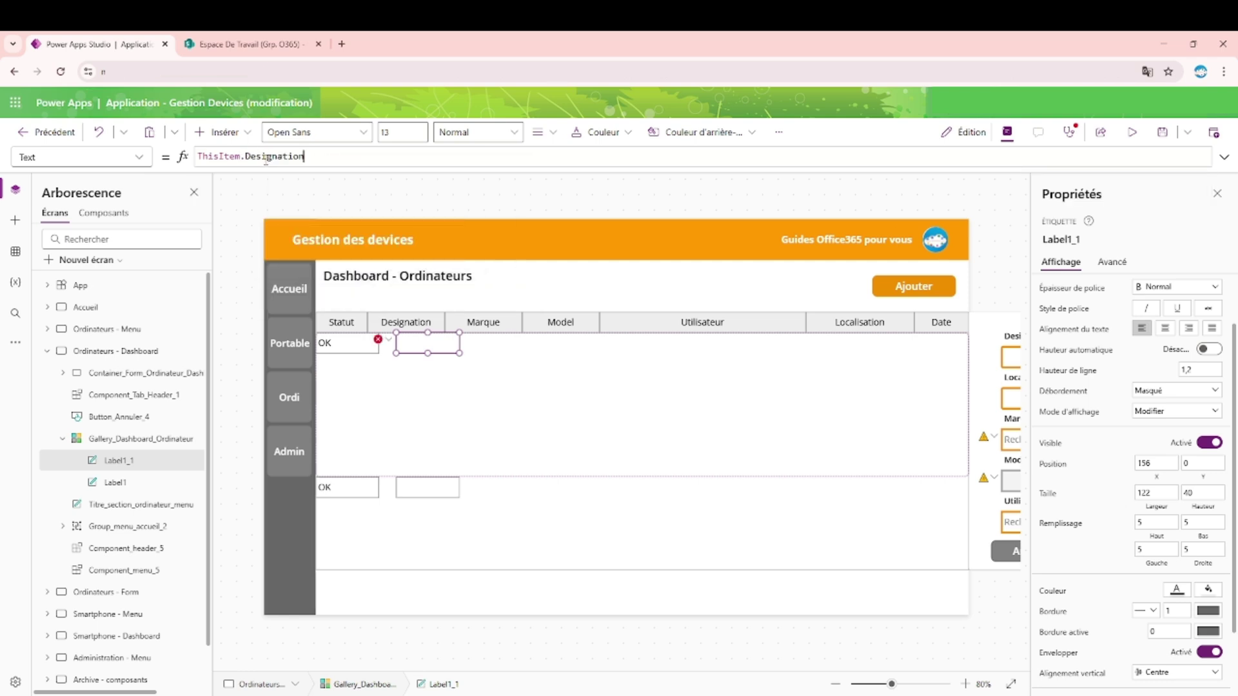
pyautogui.moveTo(447, 342); pyautogui.dragTo(431, 338)
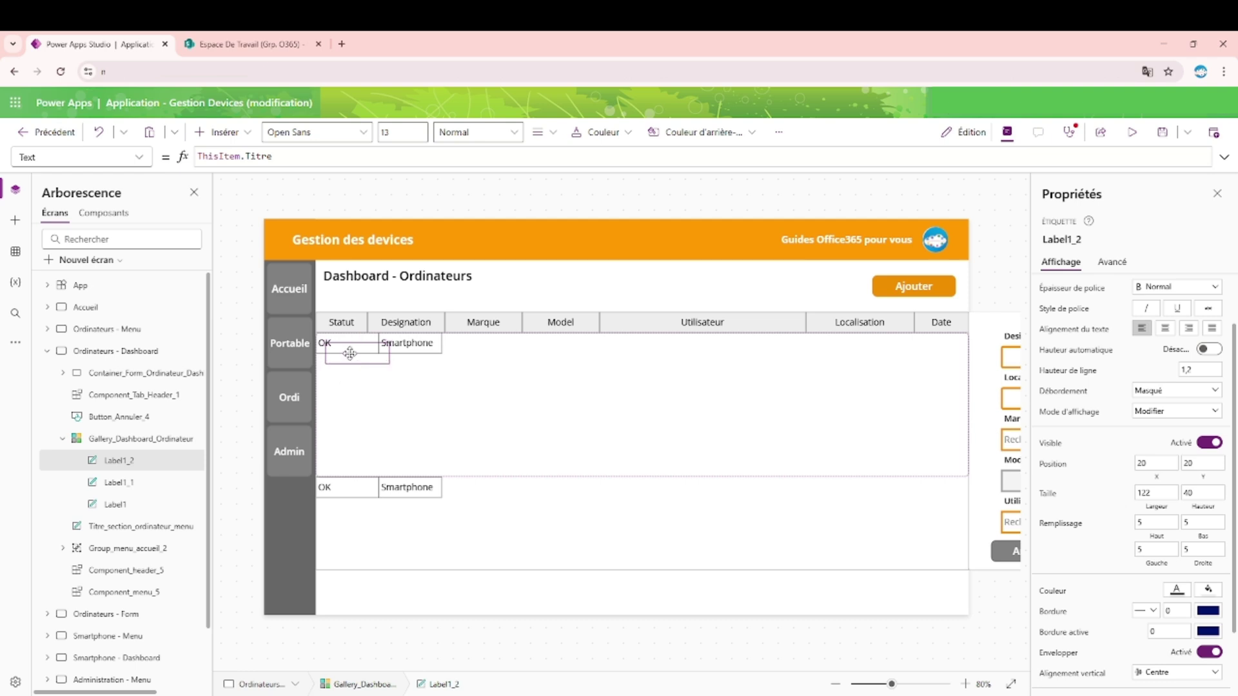
pyautogui.moveTo(348, 355); pyautogui.dragTo(499, 365)
pyautogui.hotkey('ctrl', 'v')
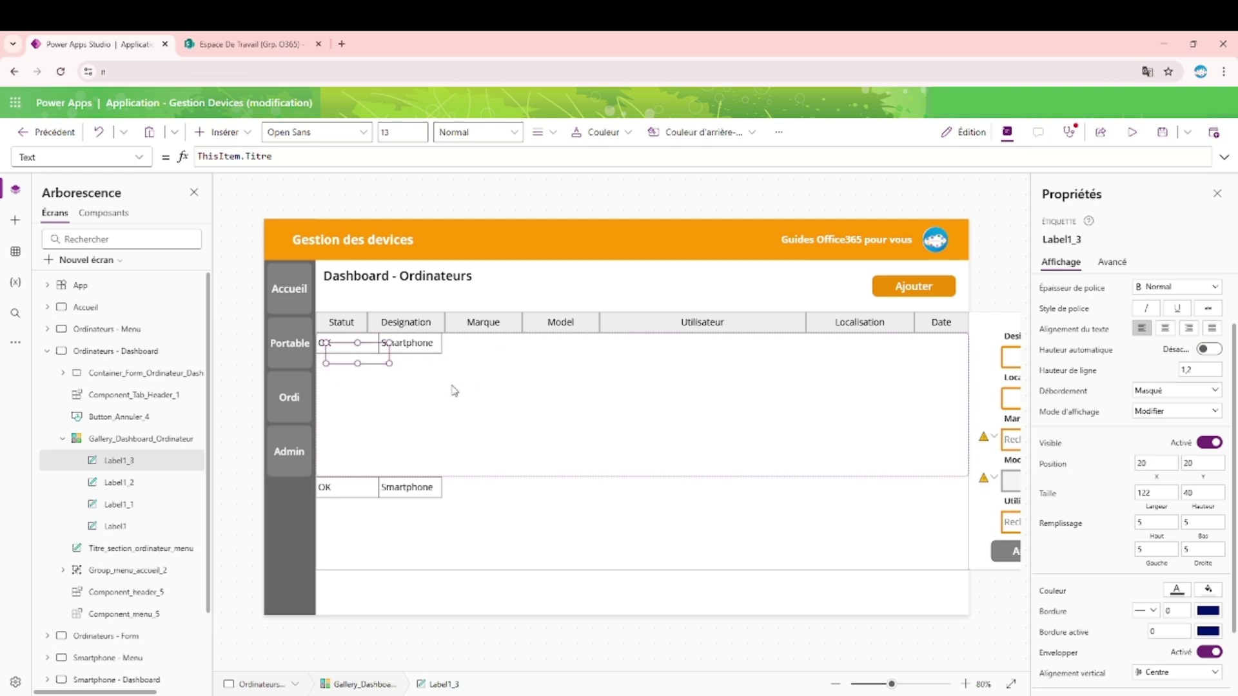
pyautogui.hotkey('ctrl', 'v')
pyautogui.keyDown('ctrl'); pyautogui.click(155, 484); pyautogui.keyUp('ctrl')
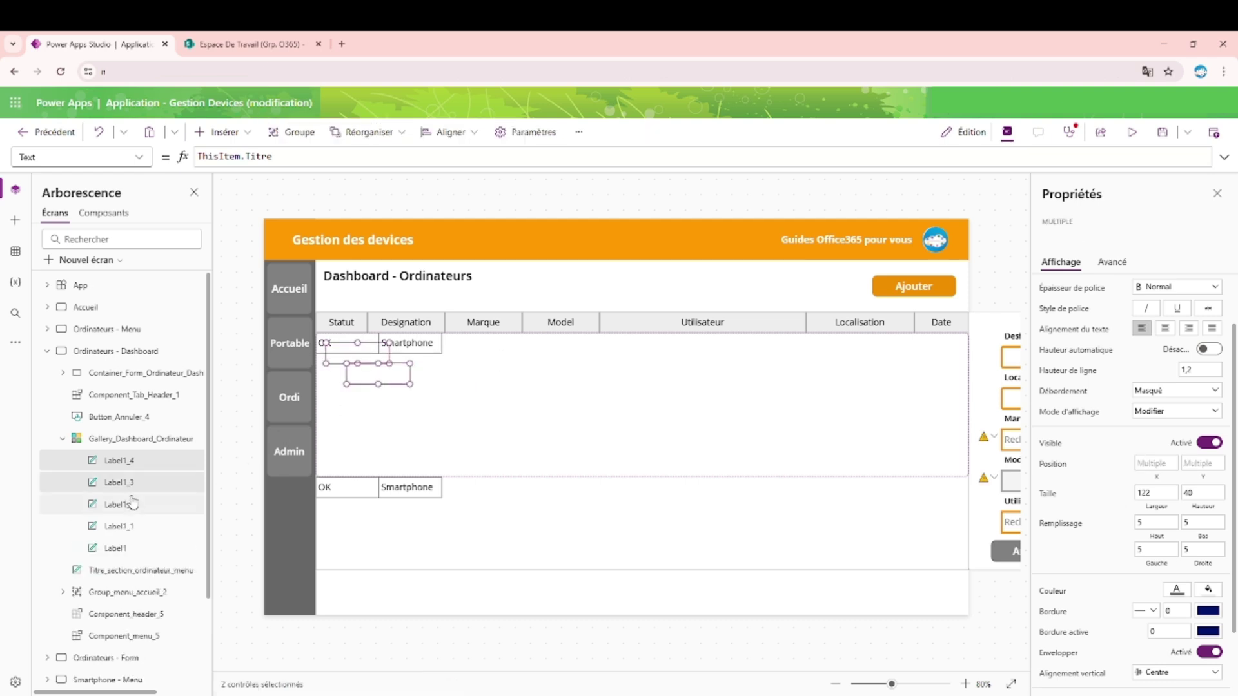
pyautogui.keyDown('ctrl'); pyautogui.click(132, 506); pyautogui.keyUp('ctrl')
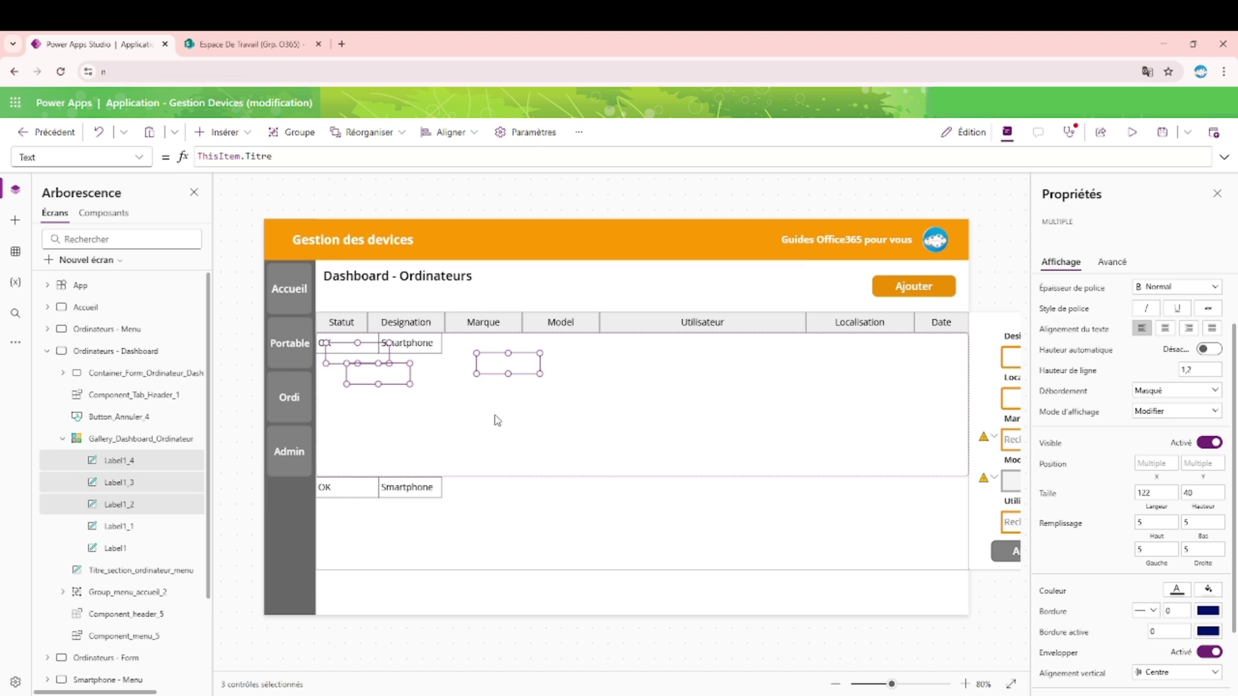
pyautogui.press('Delete')
# Step: Duplicate the bordered Designation label four times inside the gallery template
pyautogui.click(415, 343)
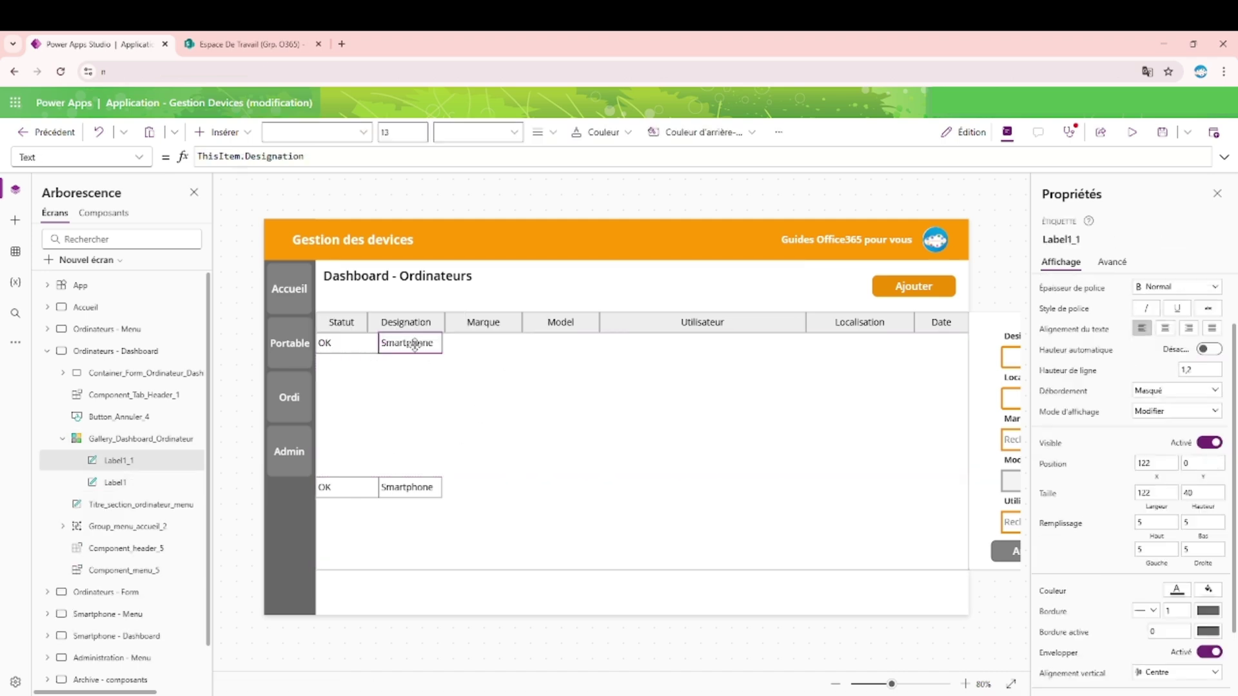
pyautogui.hotkey('ctrl', 'v')
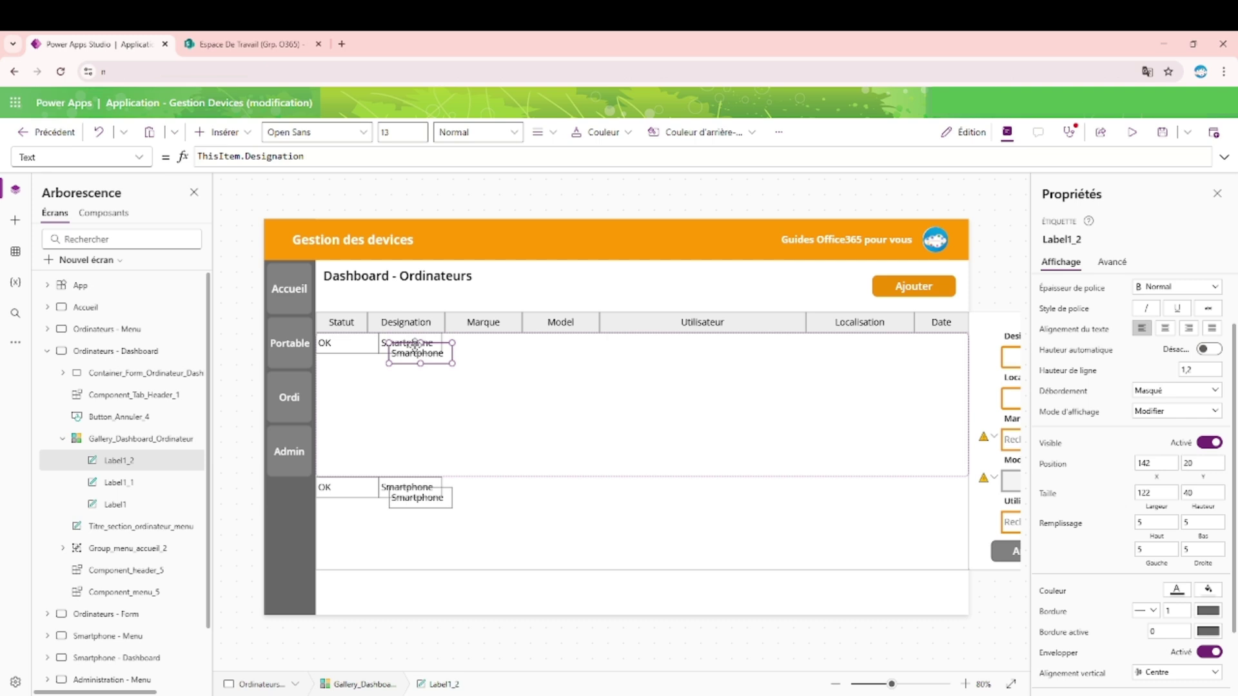
pyautogui.hotkey('ctrl', 'v')
pyautogui.hotkey('ctrl', 'v')
pyautogui.hotkey('ctrl', 'v')
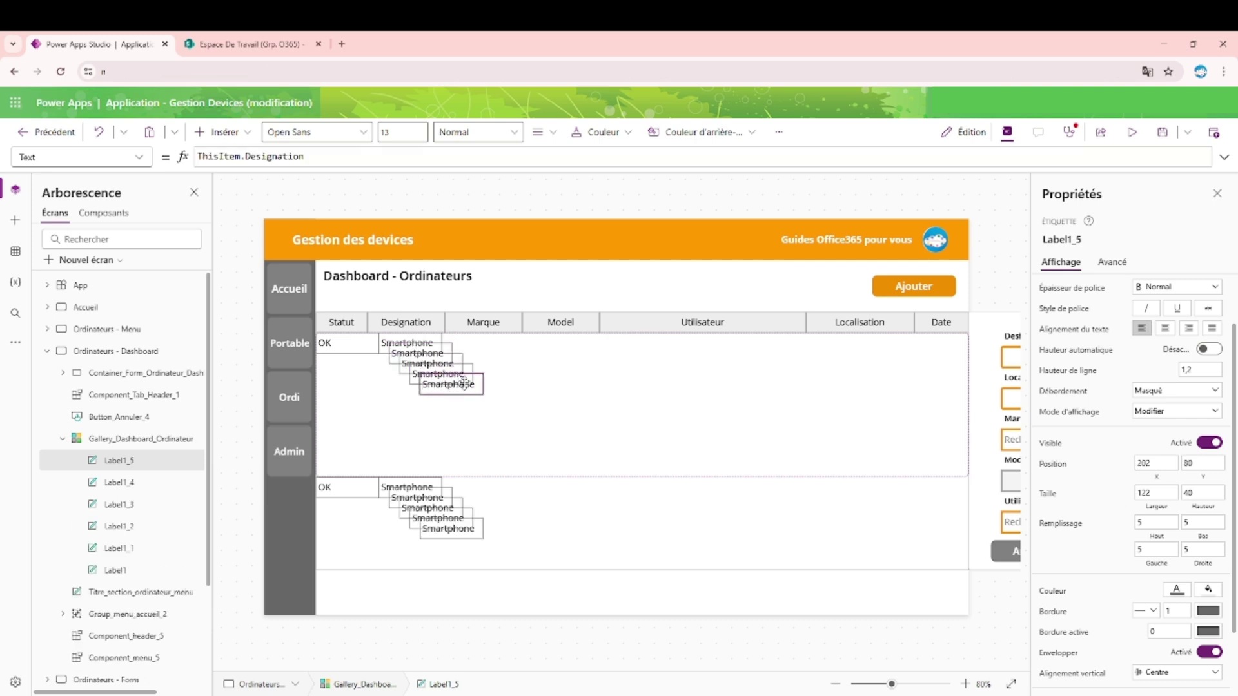
# Step: Line up the four label copies edge to edge after the Designation label, at X 244, 366, 488 and 610 with Y 0
pyautogui.moveTo(464, 383); pyautogui.dragTo(597, 408)
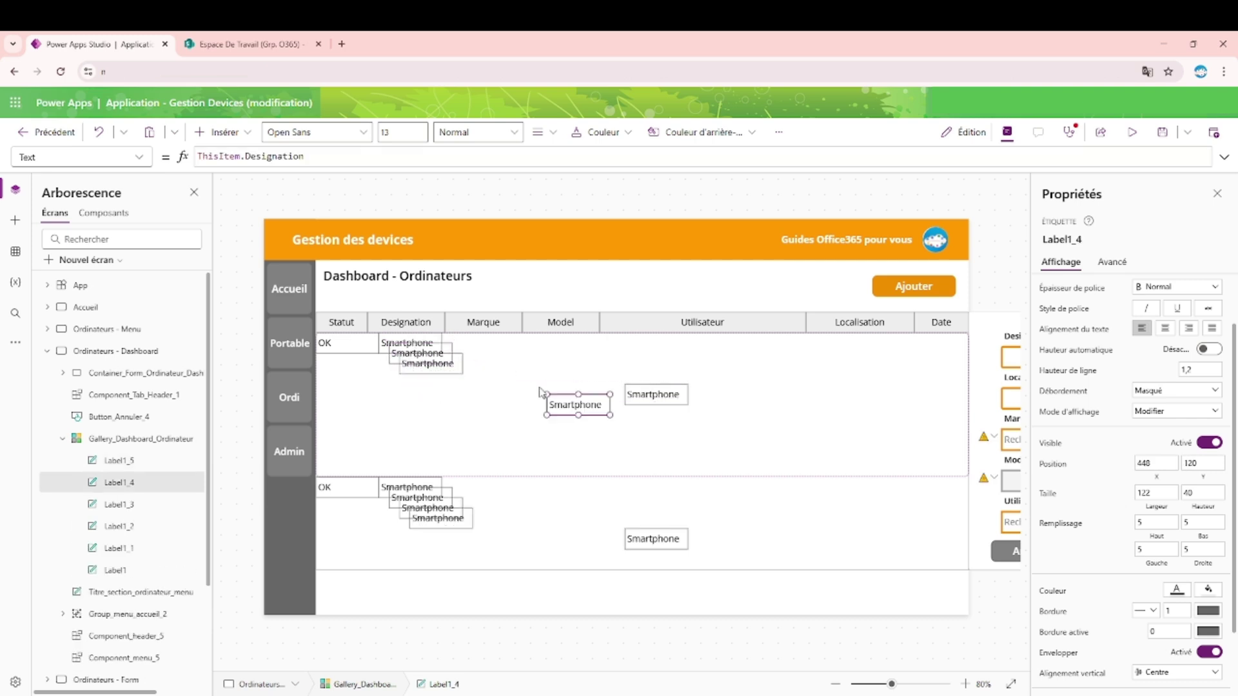
pyautogui.click(440, 367)
pyautogui.moveTo(440, 367); pyautogui.dragTo(543, 408)
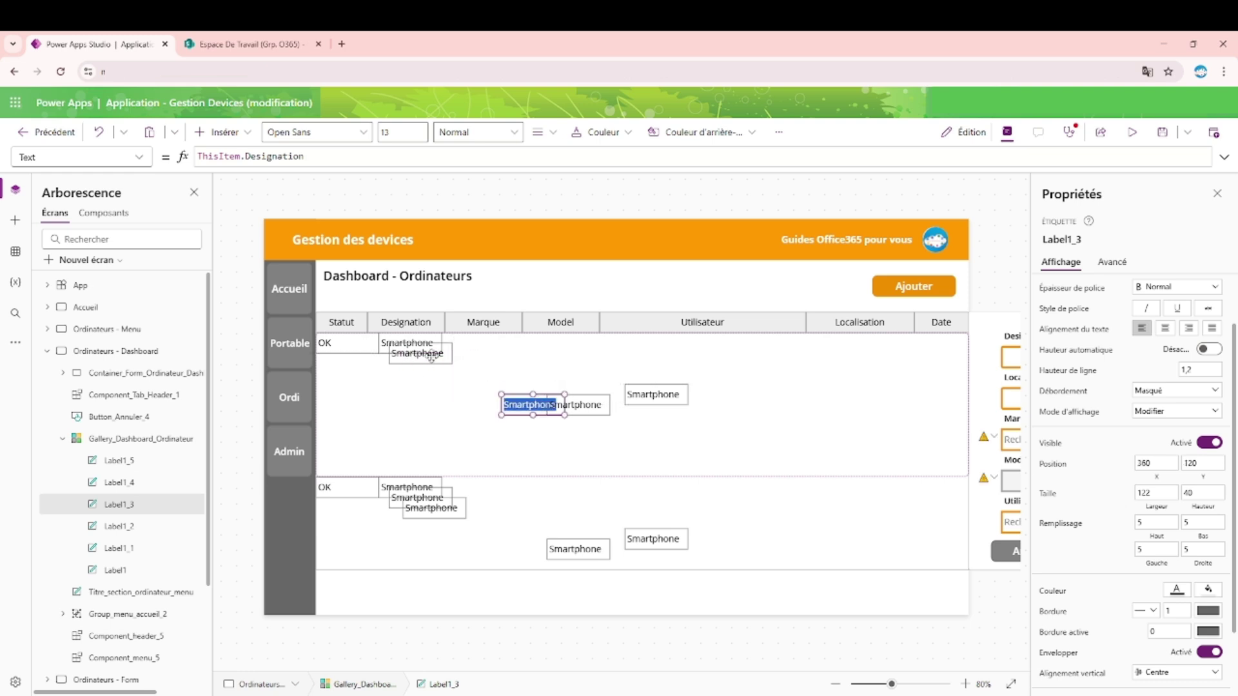
pyautogui.moveTo(431, 359); pyautogui.dragTo(484, 348)
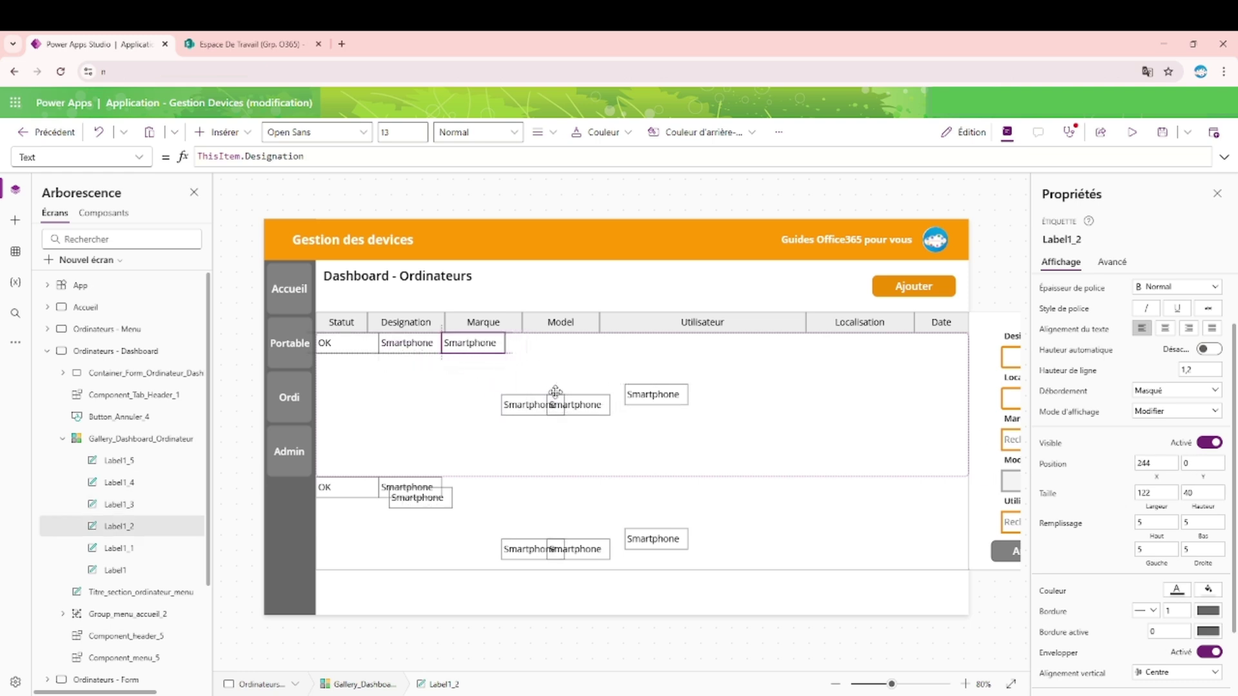
pyautogui.moveTo(526, 413); pyautogui.dragTo(531, 341)
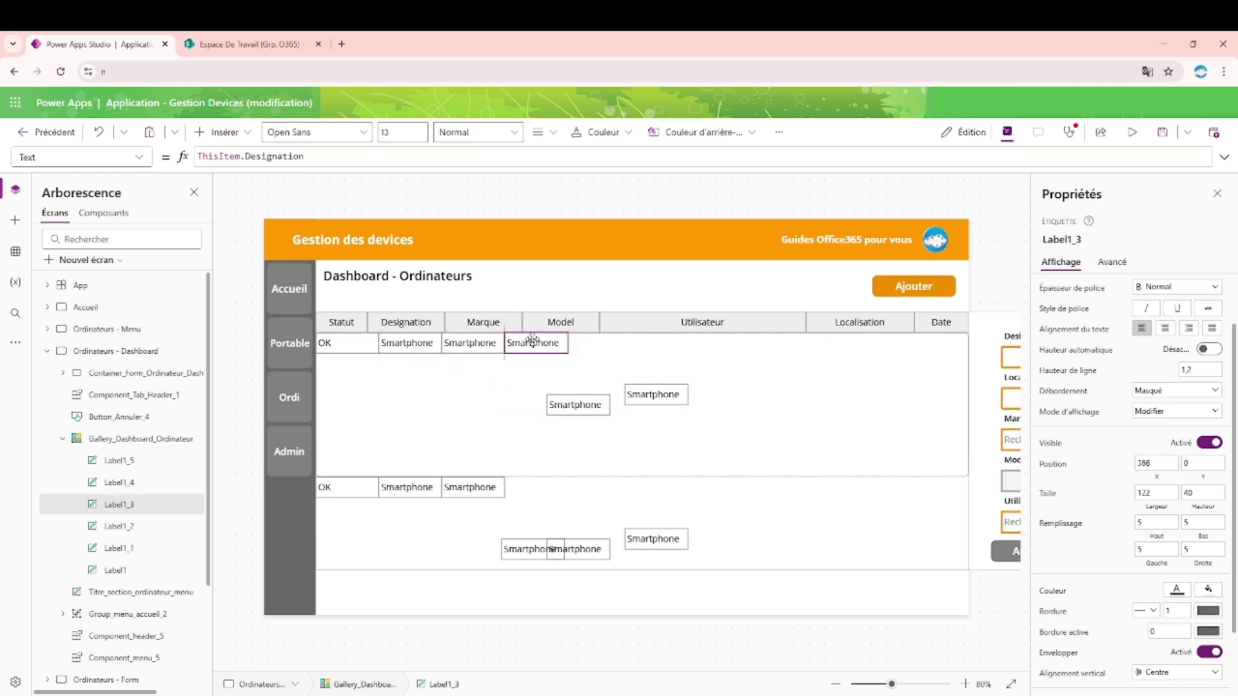
pyautogui.click(582, 394)
pyautogui.moveTo(576, 410); pyautogui.dragTo(596, 348)
pyautogui.click(667, 395)
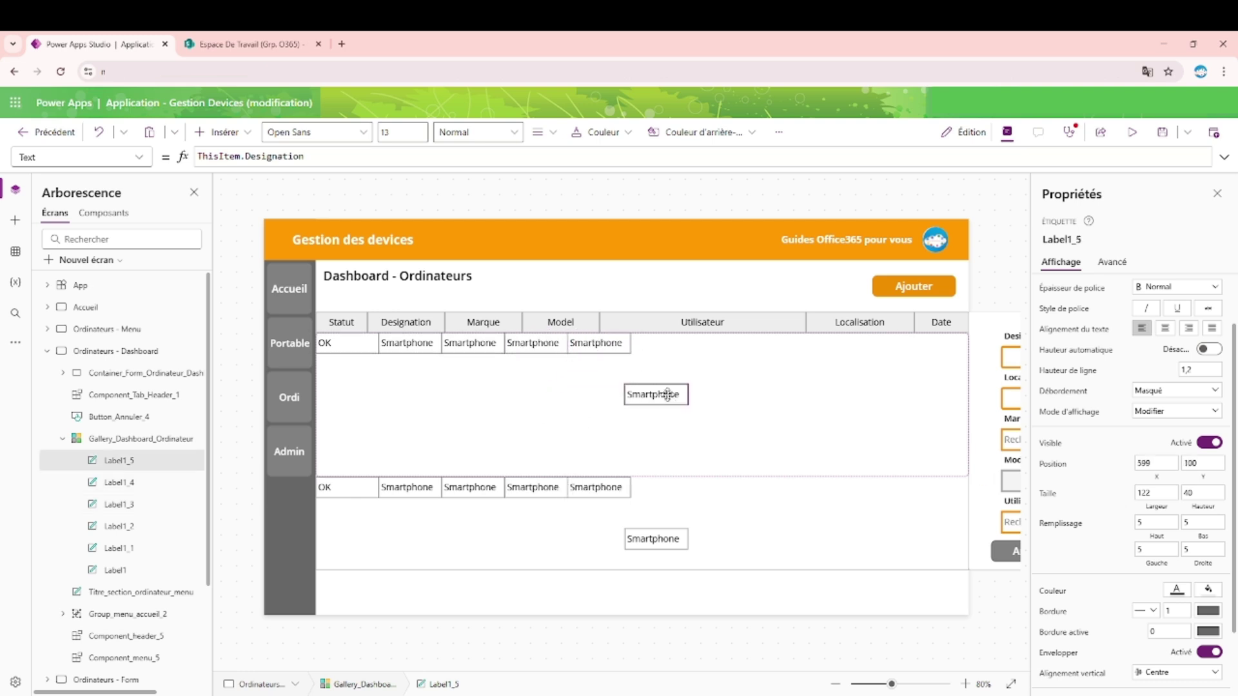
pyautogui.moveTo(667, 394); pyautogui.dragTo(673, 345)
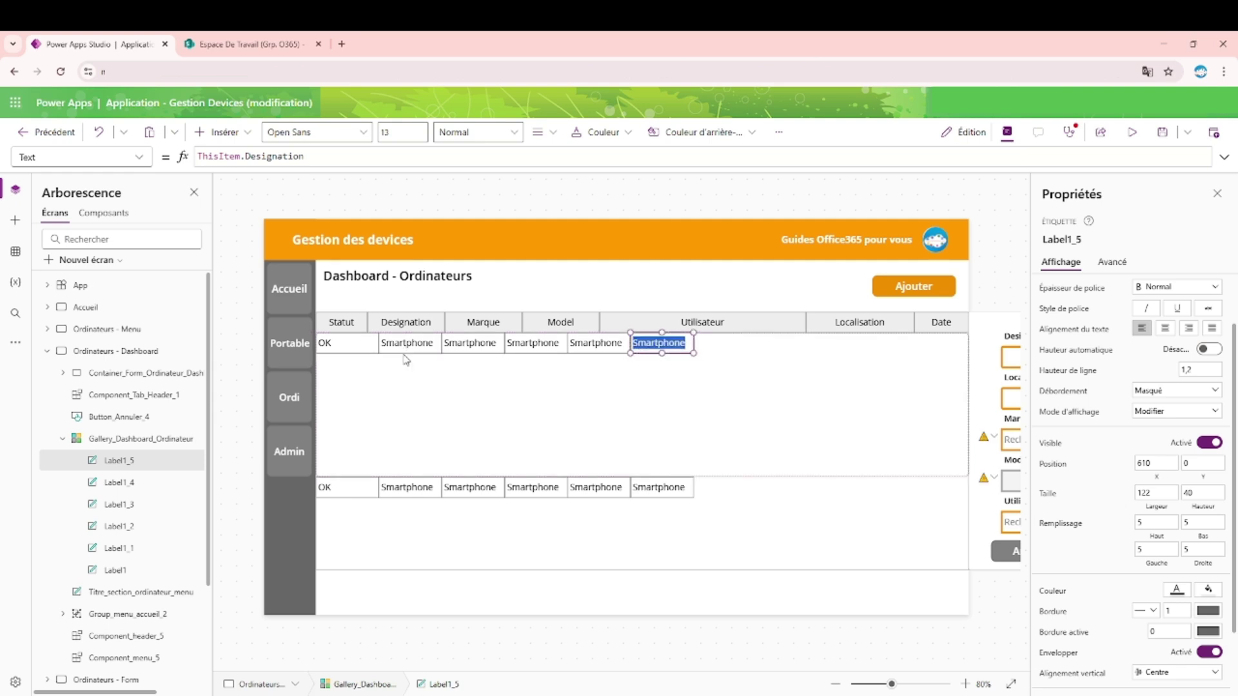
# Step: Set the text formula of the third gallery label to ThisItem.Marque.Value
pyautogui.click(471, 343)
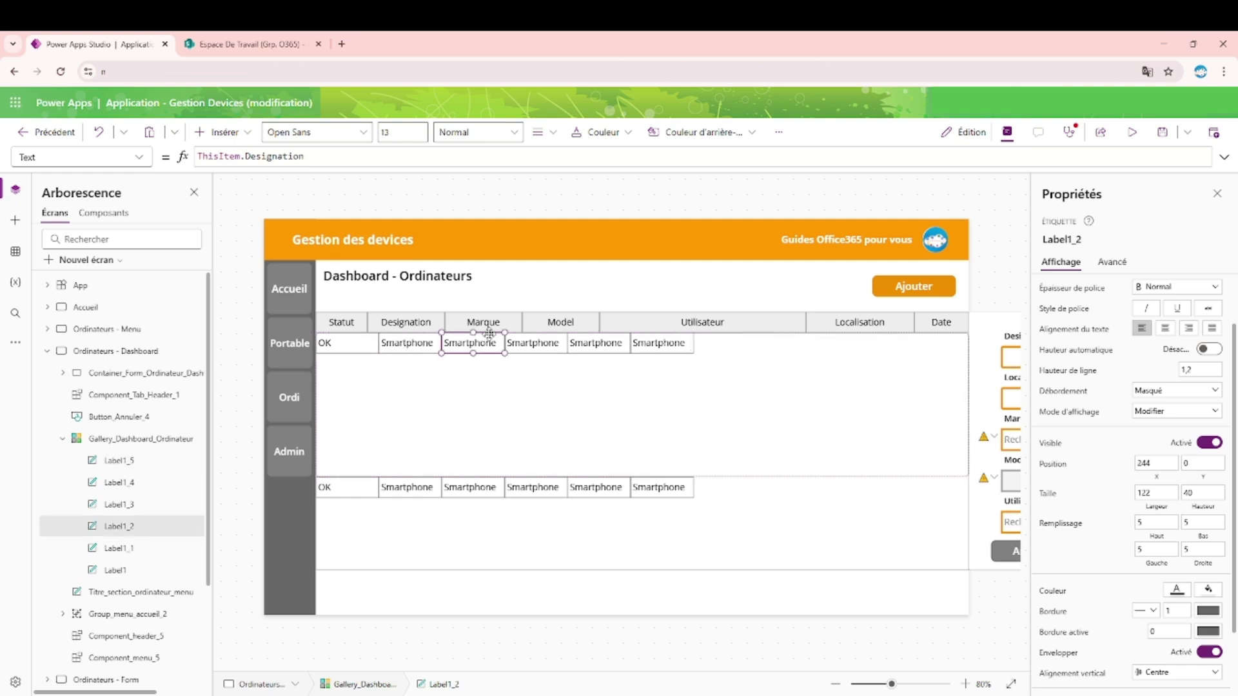
pyautogui.click(279, 157)
pyautogui.doubleClick(279, 157)
pyautogui.write('m')
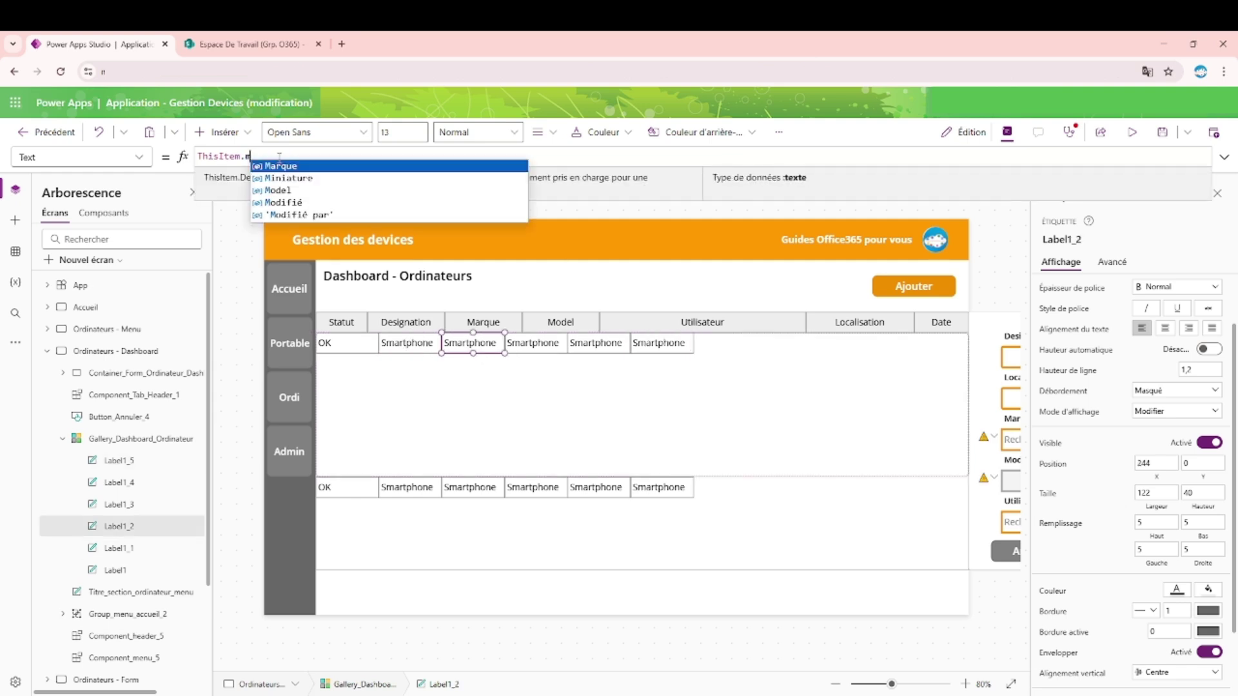
pyautogui.press('Tab')
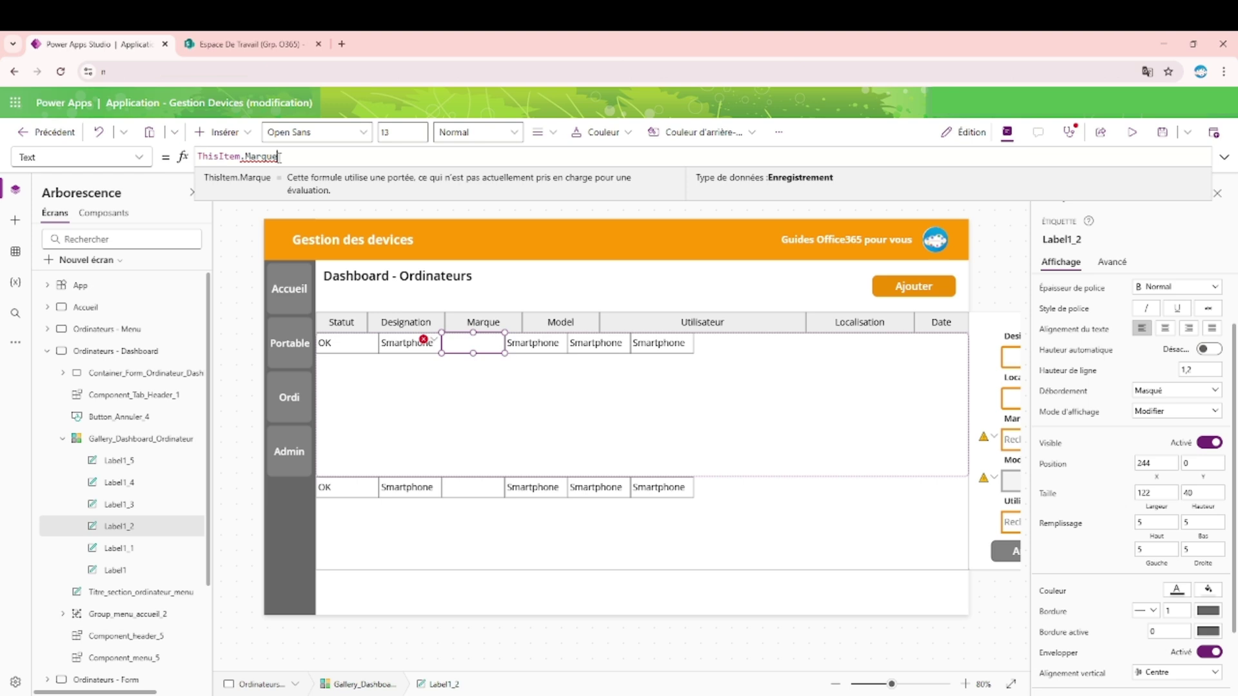
pyautogui.write('.')
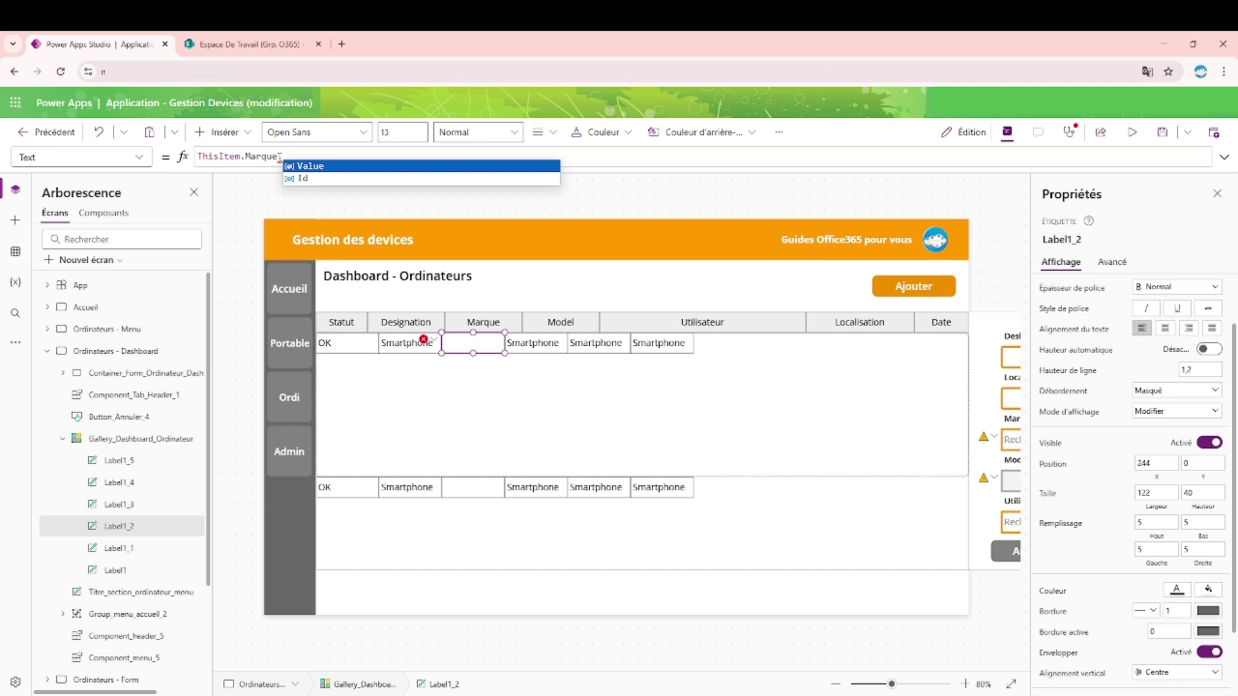
pyautogui.press('Tab')
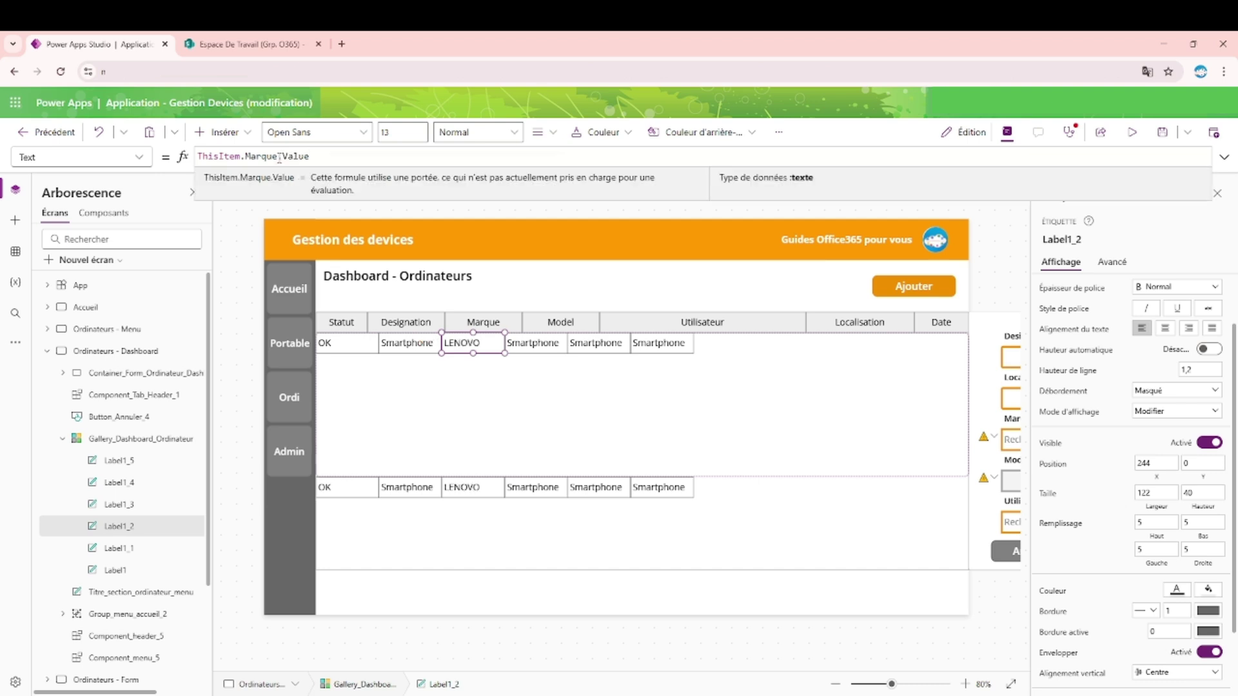
# Step: Set the text formula of the fourth gallery label to ThisItem.Model.Value
pyautogui.click(536, 346)
pyautogui.click(261, 156)
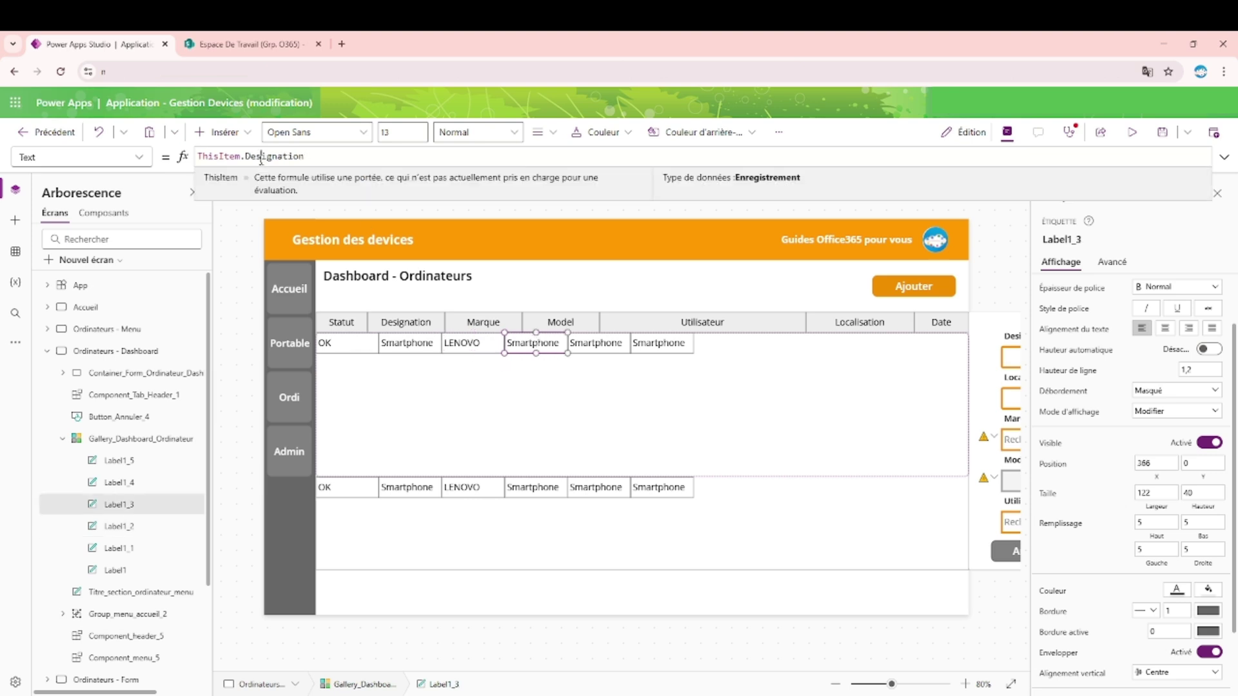
pyautogui.doubleClick(261, 156)
pyautogui.write('m.Model')
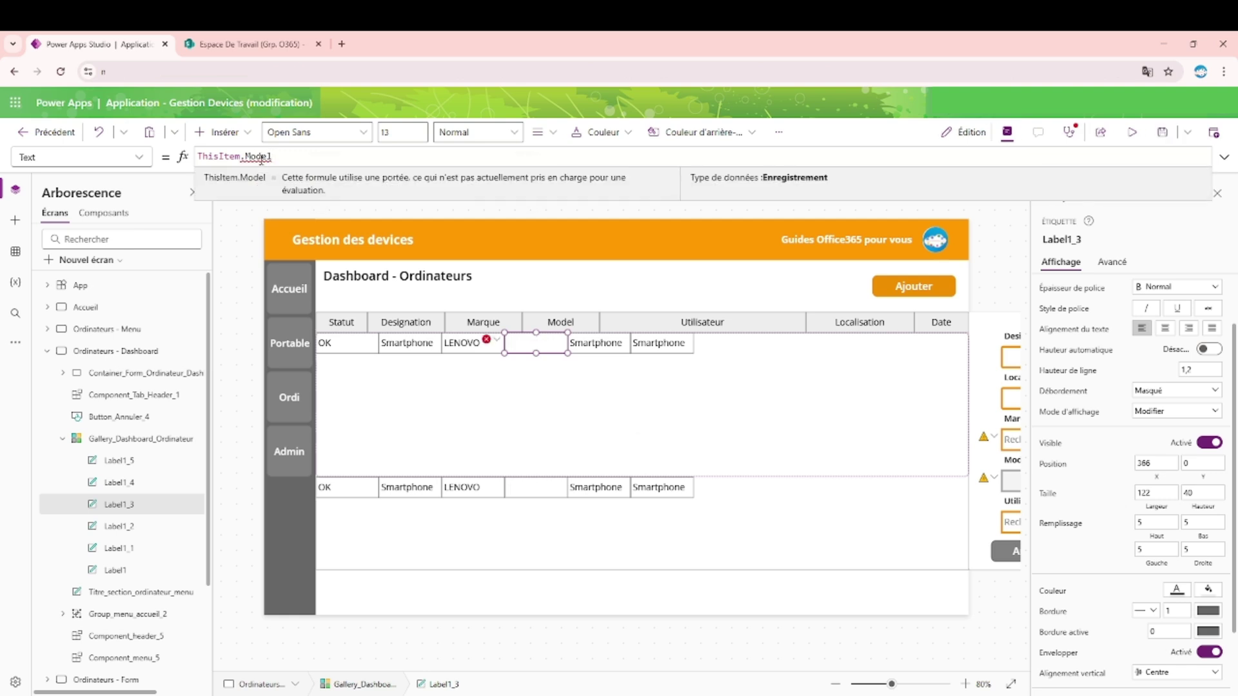
pyautogui.write('.')
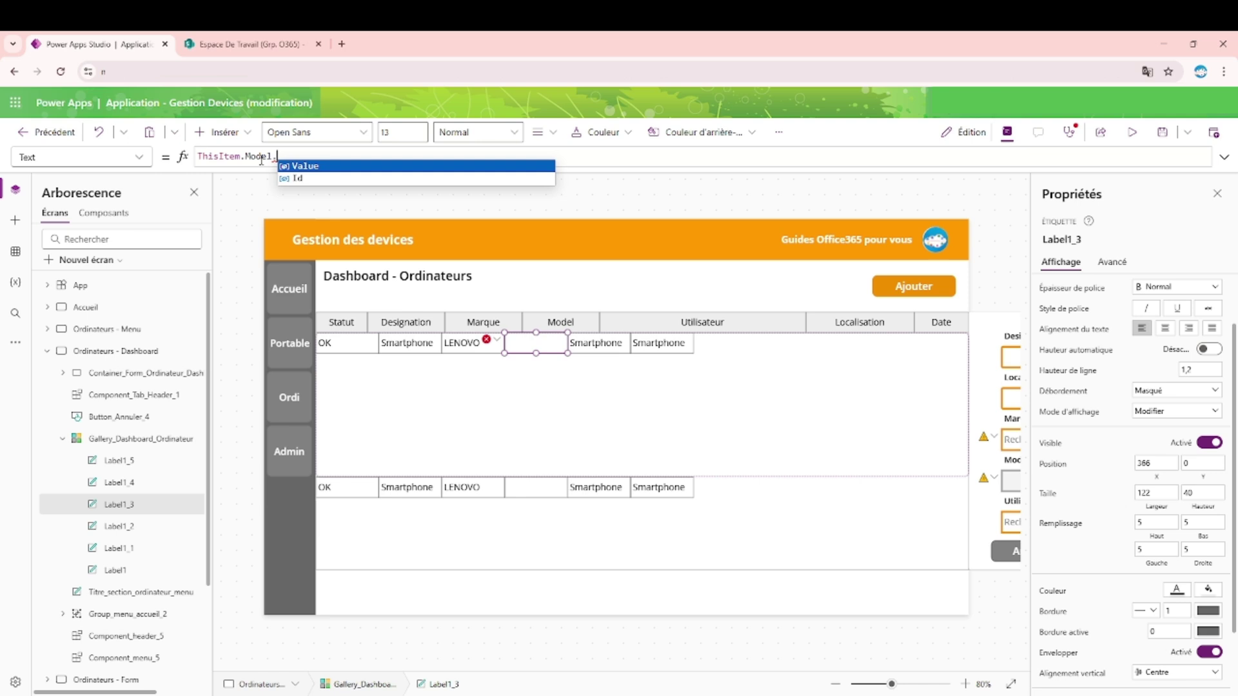
pyautogui.press('Tab')
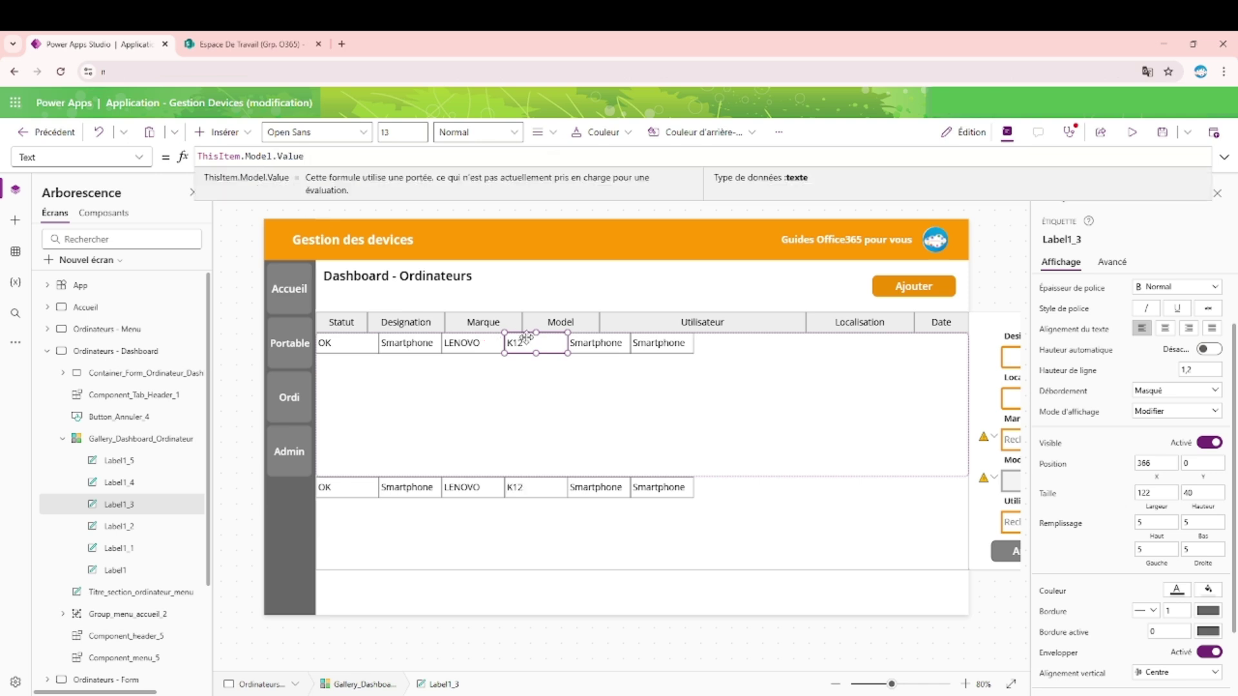
pyautogui.click(607, 351)
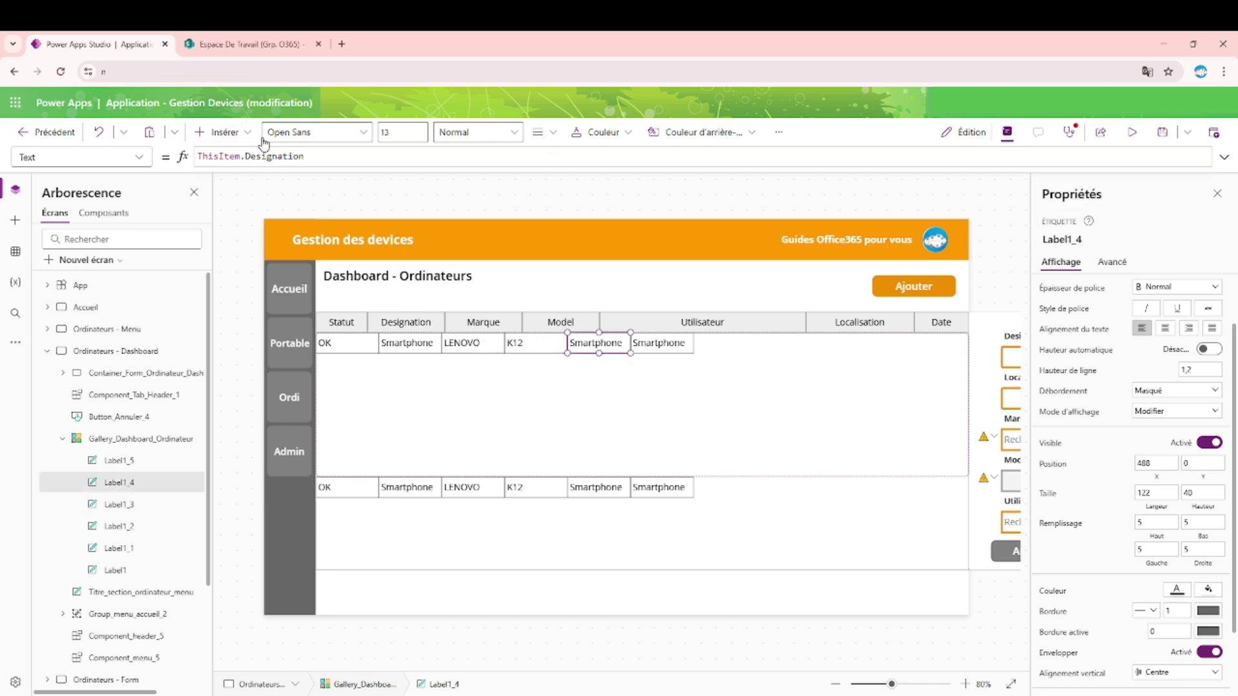
pyautogui.click(548, 338)
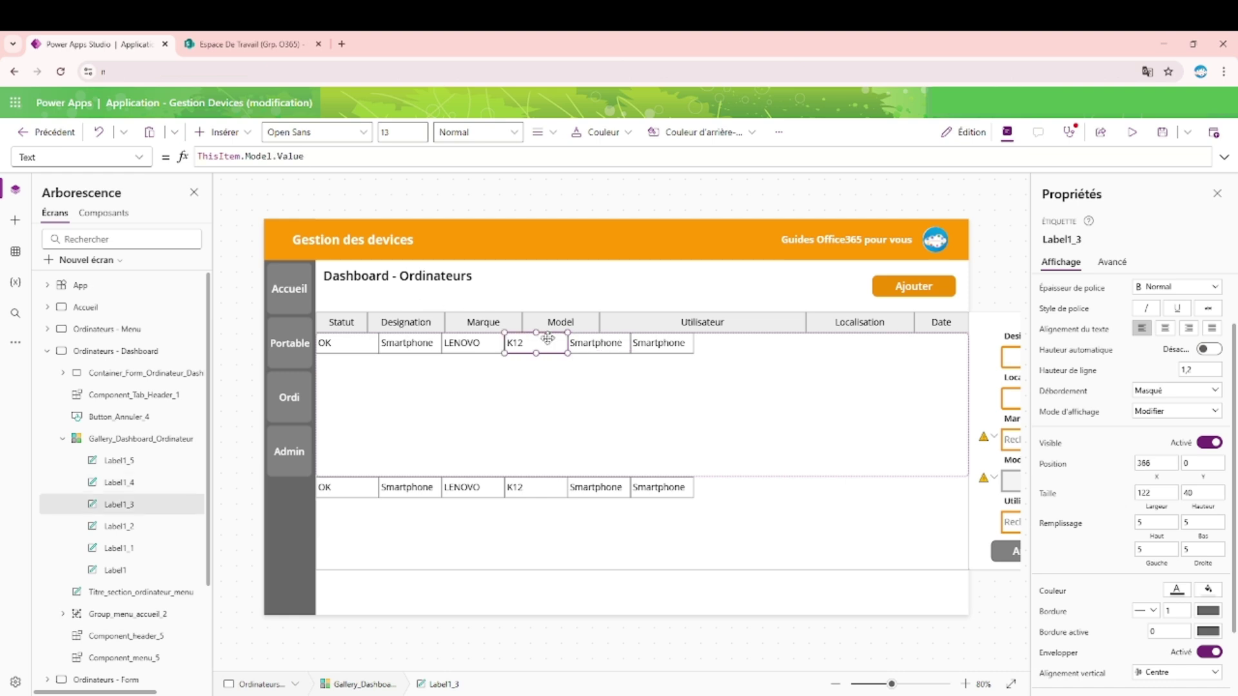
# Step: Shorten the fourth gallery label's text formula to ThisItem.Model
pyautogui.doubleClick(300, 158)
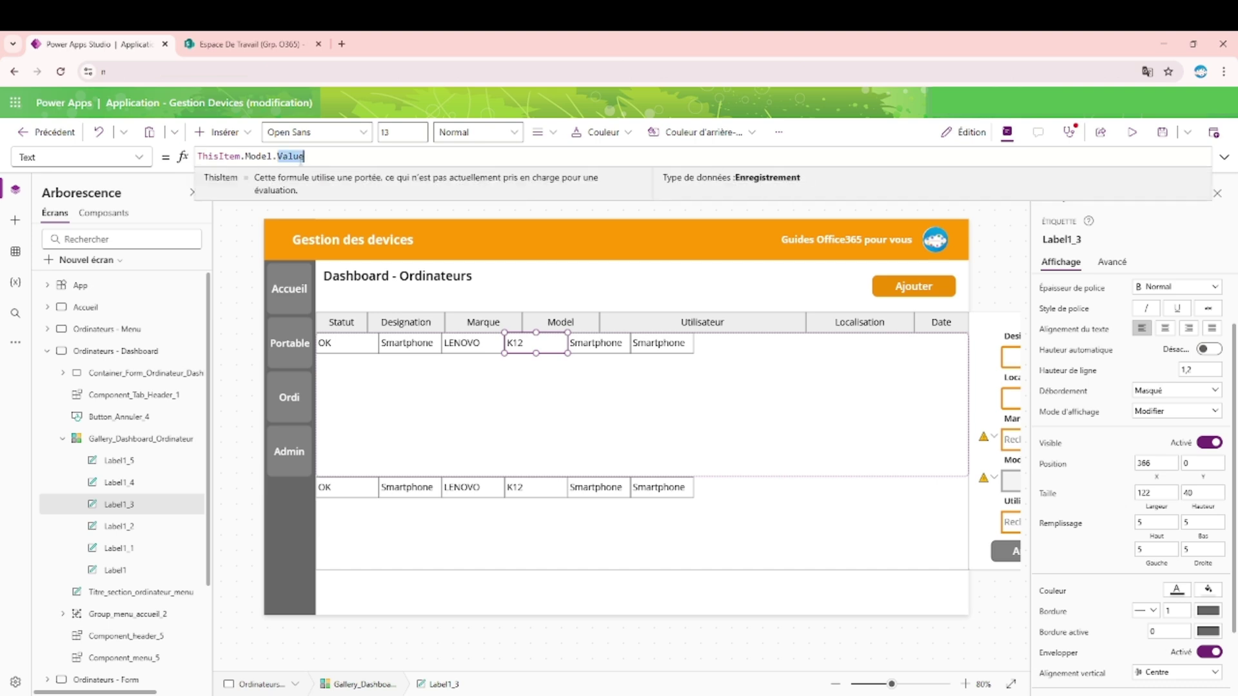
pyautogui.press('BackSpace')
pyautogui.press('BackSpace')
pyautogui.press('BackSpace')
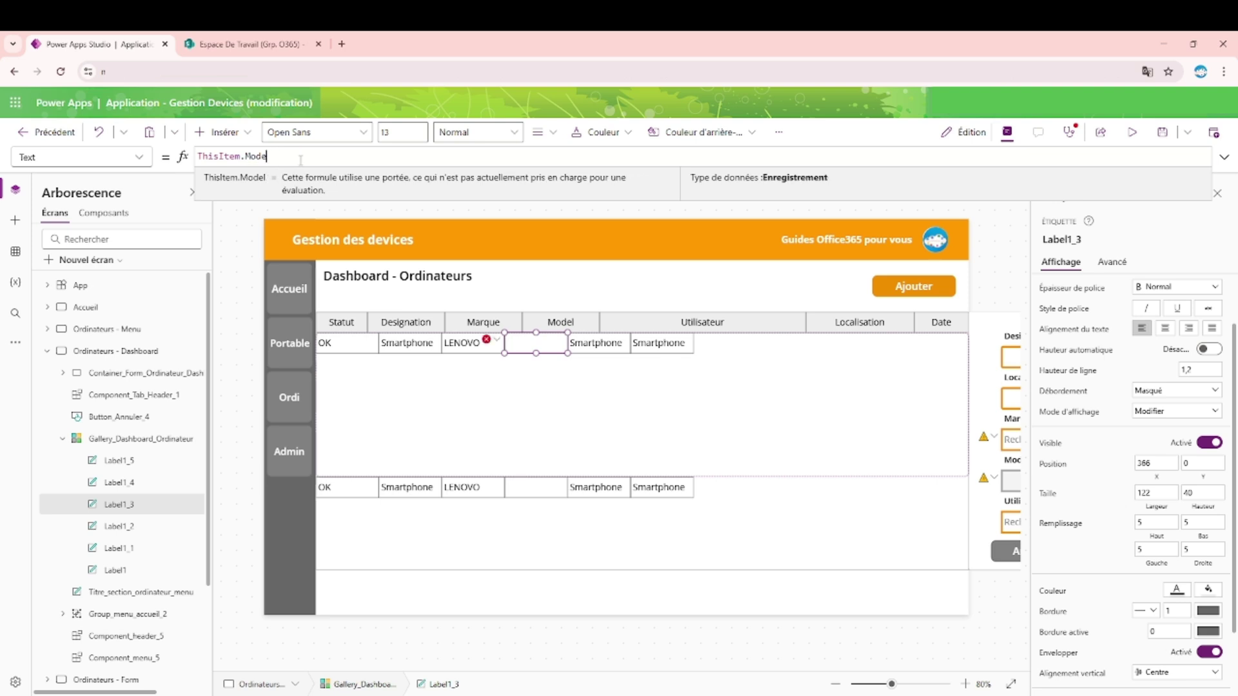
pyautogui.write('l')
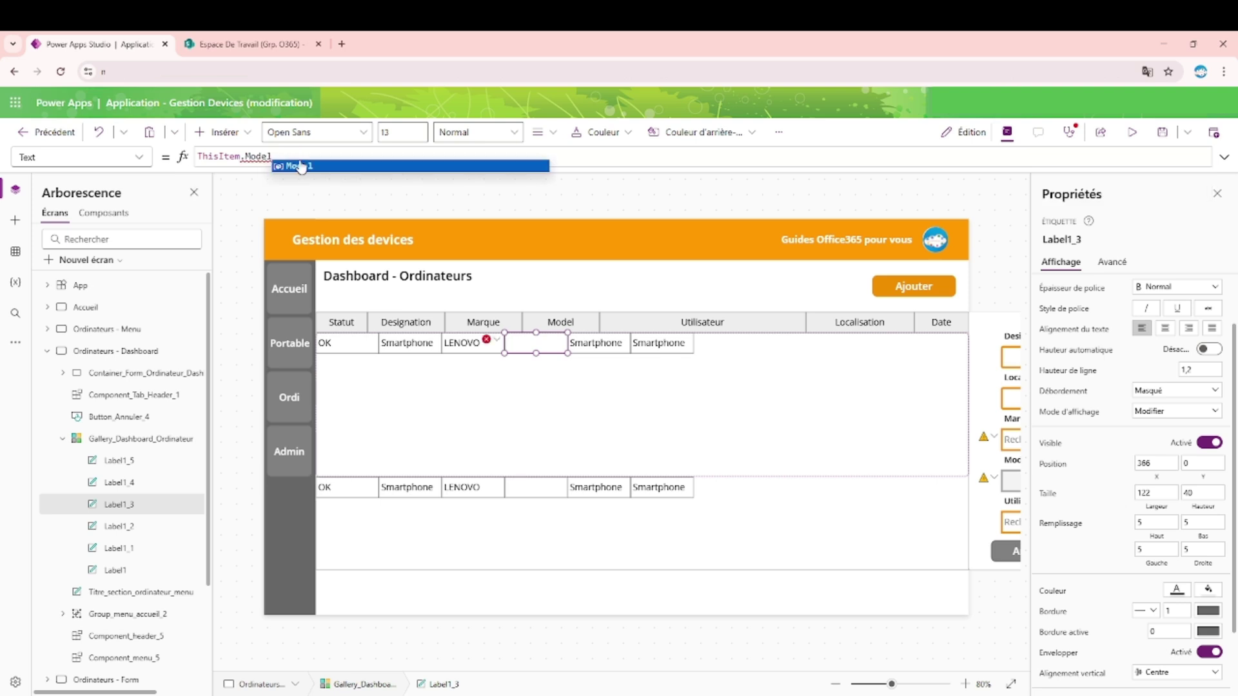
pyautogui.click(300, 167)
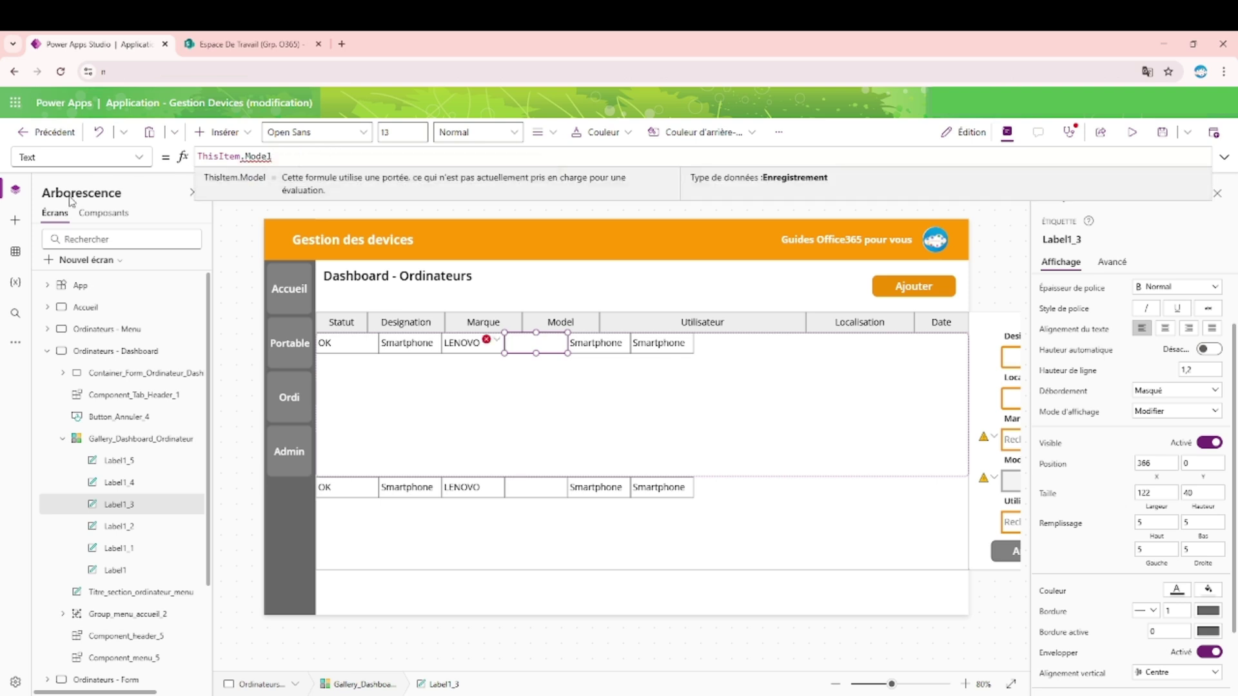
# Step: Refresh the third and first SharePoint data sources, and return to the screens tree
pyautogui.click(15, 252)
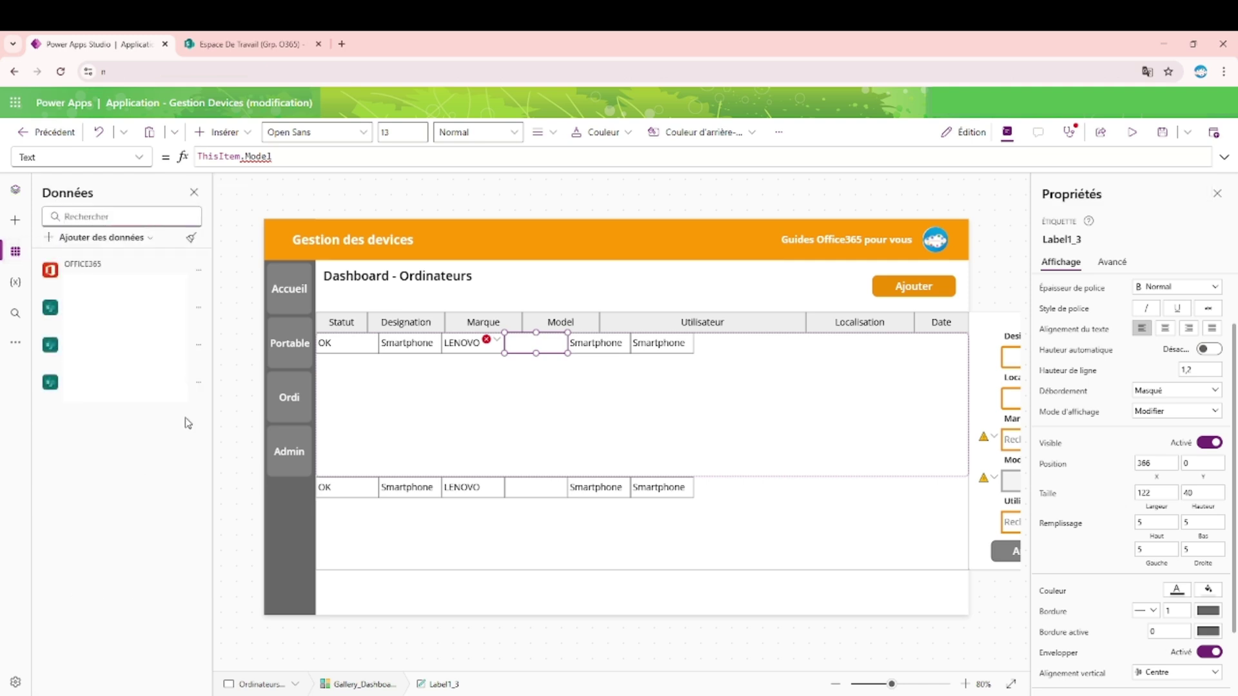
pyautogui.click(198, 383)
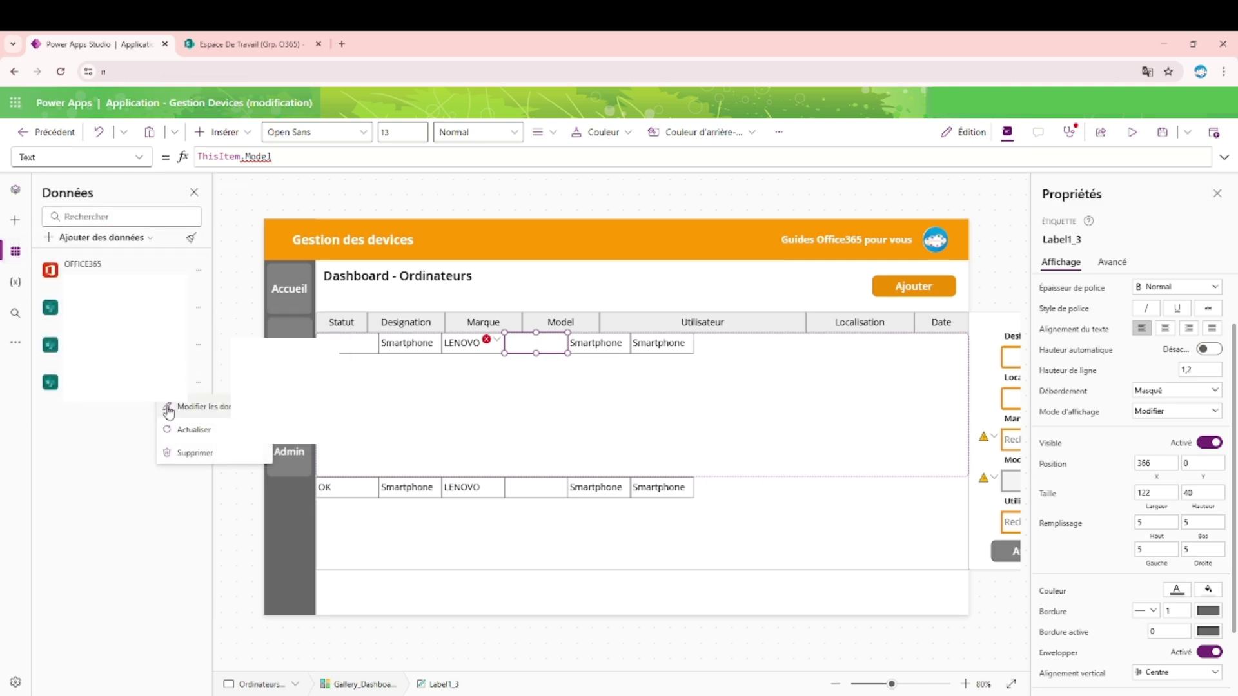
pyautogui.click(197, 431)
pyautogui.click(198, 307)
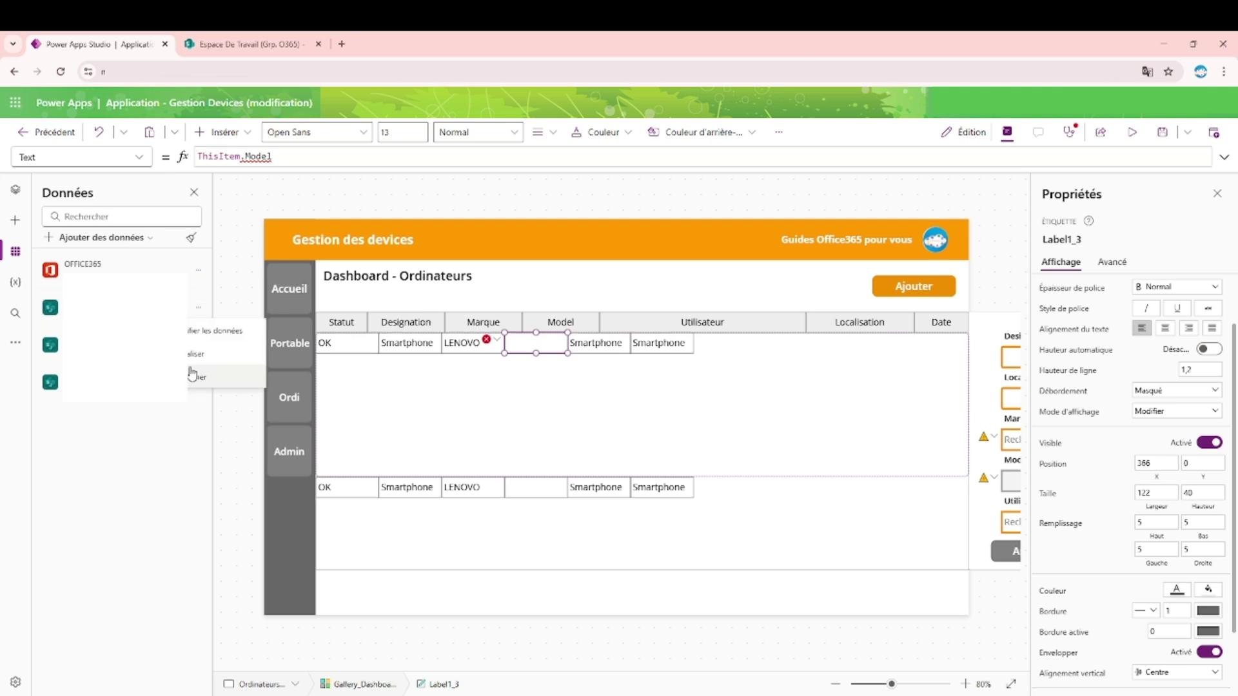
pyautogui.click(194, 353)
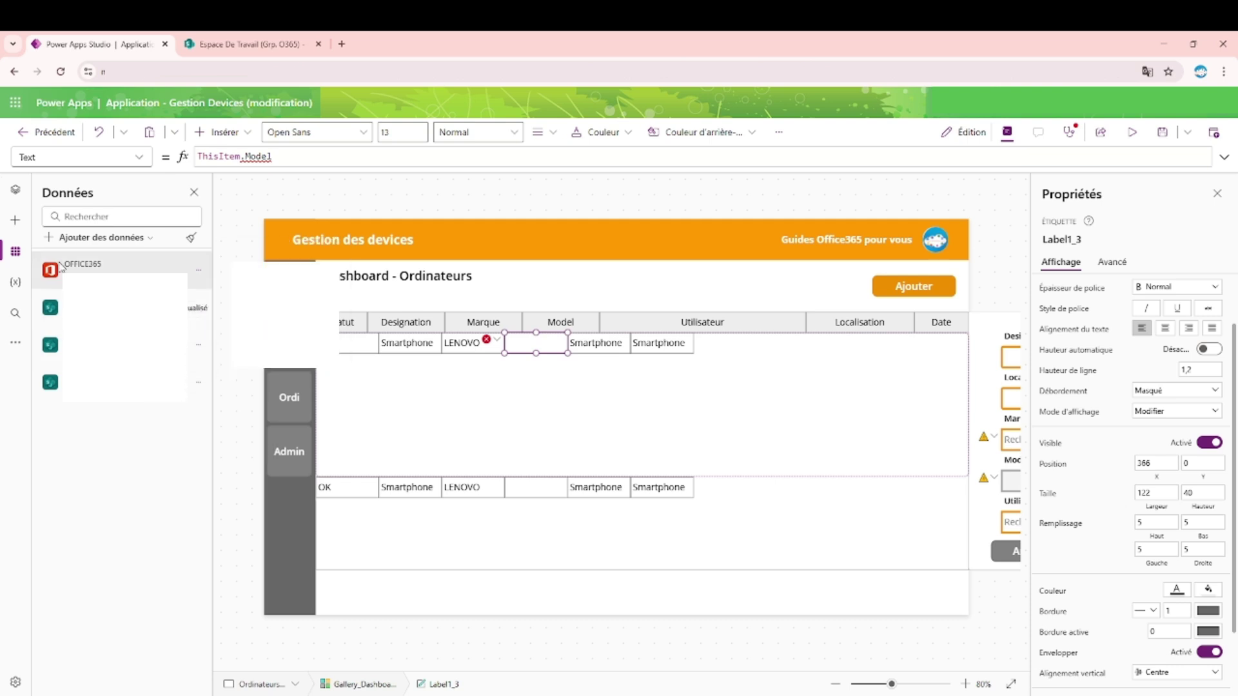
pyautogui.click(16, 190)
# Step: Try ThisItem.'Model:type'.Value as the text formula of the fourth gallery label
pyautogui.click(287, 157)
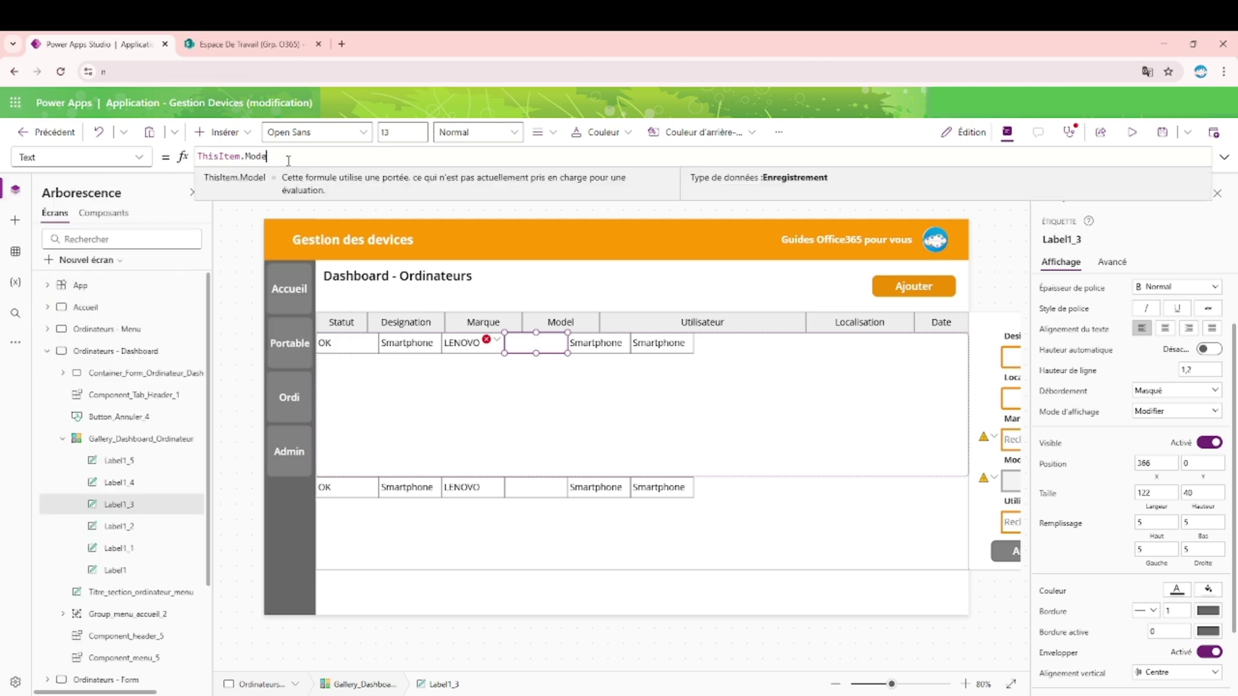
pyautogui.press('BackSpace')
pyautogui.write('l')
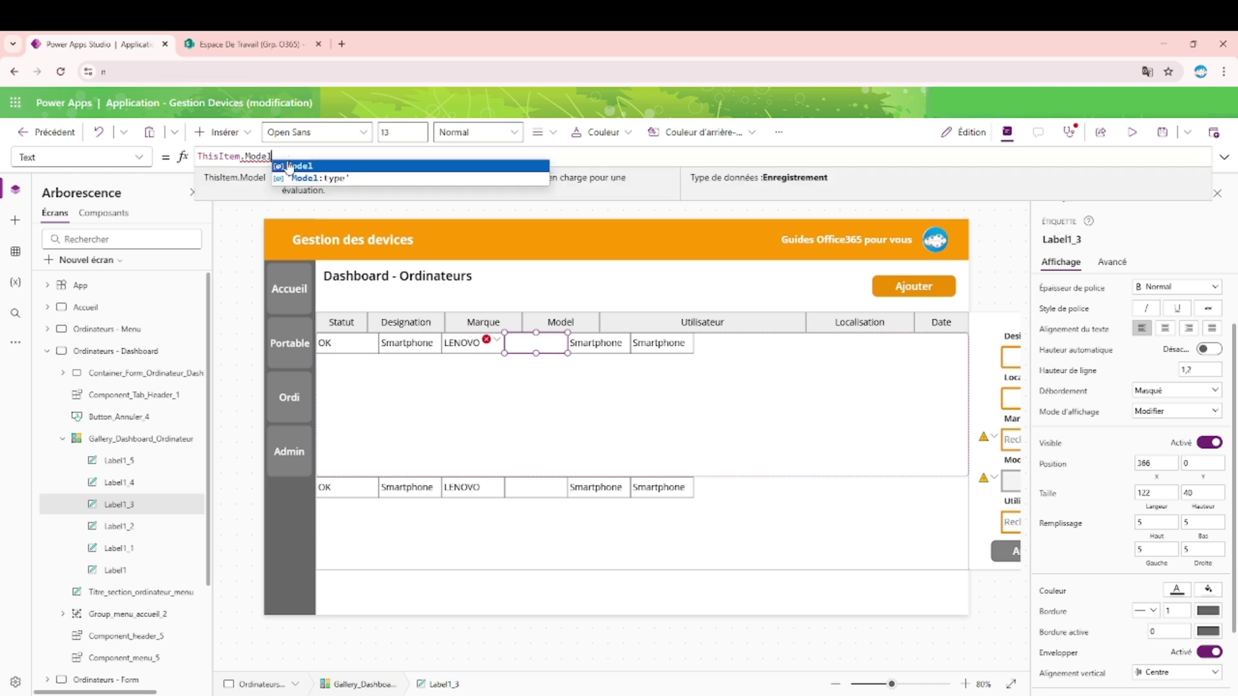
pyautogui.click(381, 176)
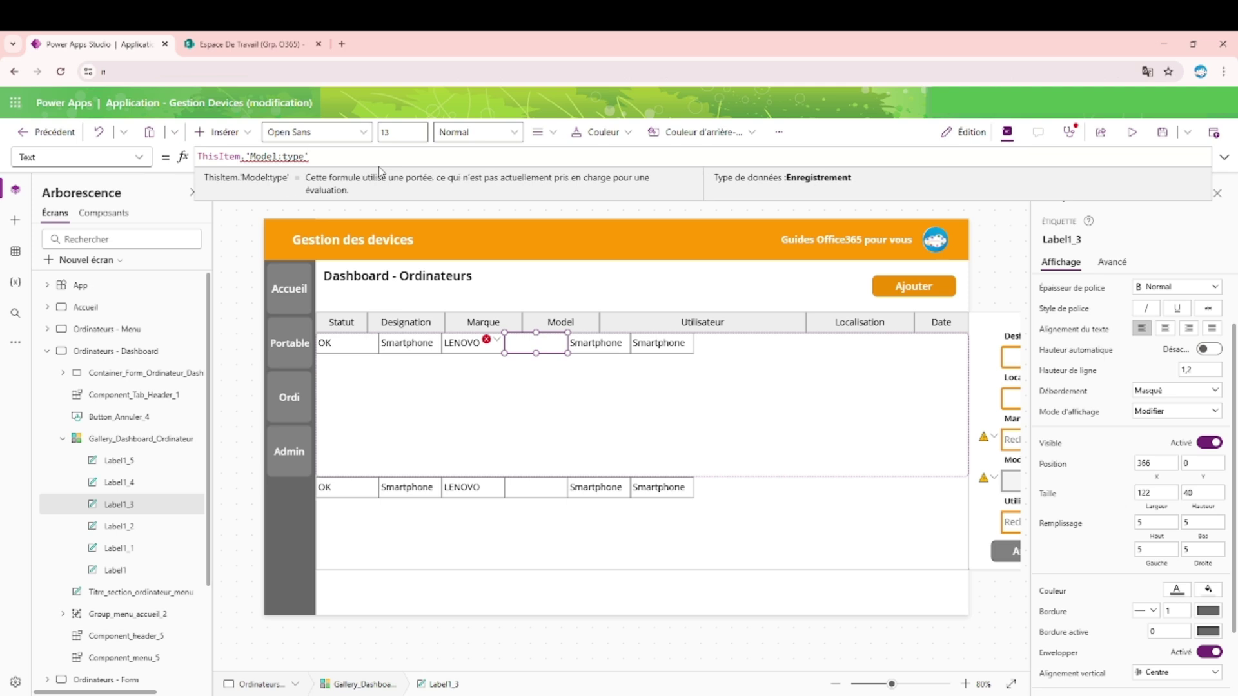
pyautogui.write('.')
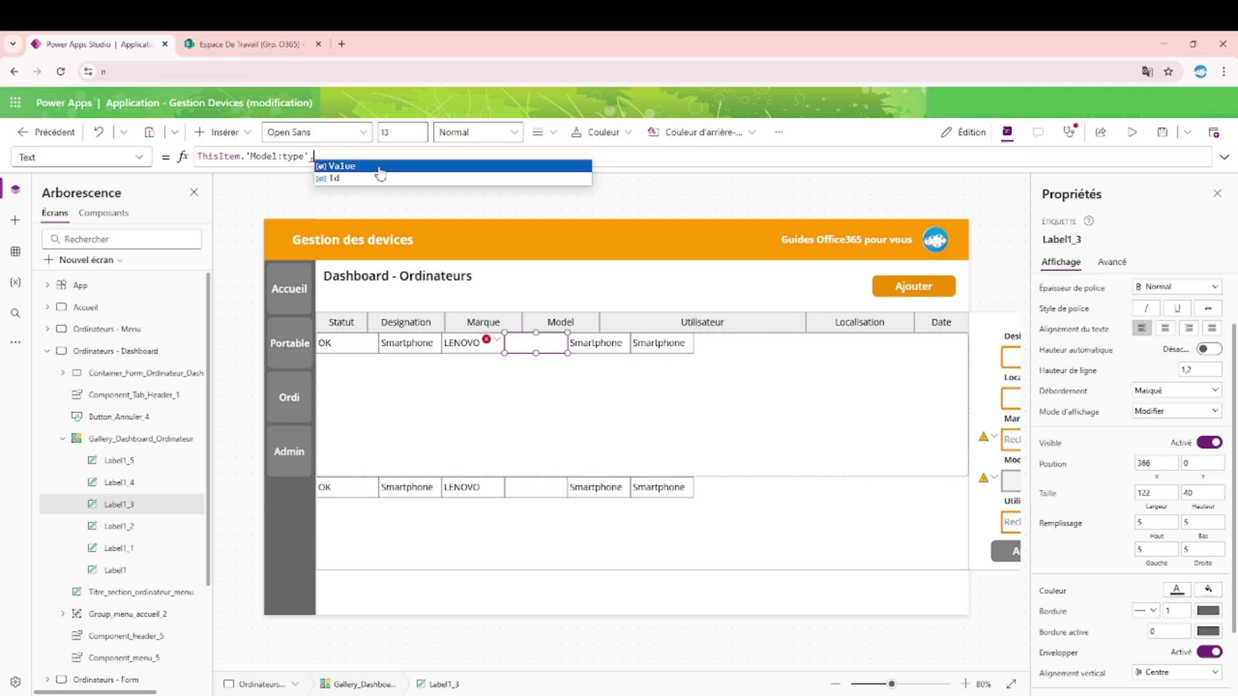
pyautogui.click(380, 168)
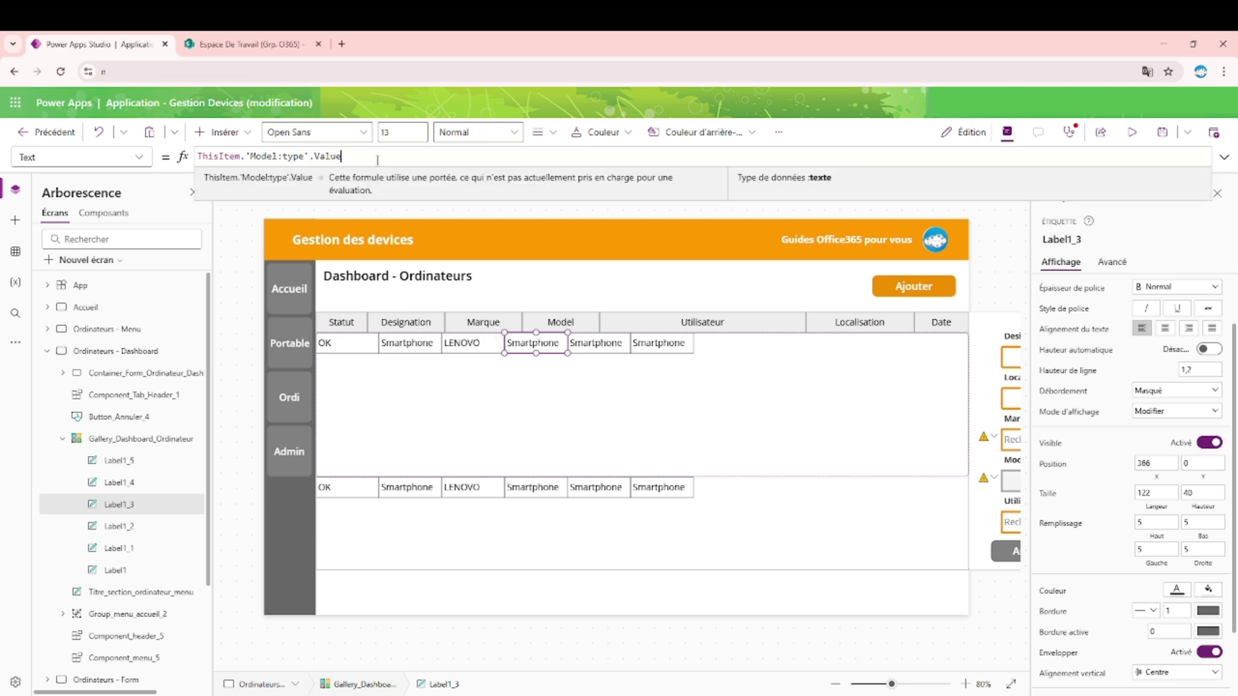
# Step: Change the fourth gallery label's text formula back to ThisItem.Model.Value
pyautogui.moveTo(341, 156); pyautogui.dragTo(247, 156)
pyautogui.write('M')
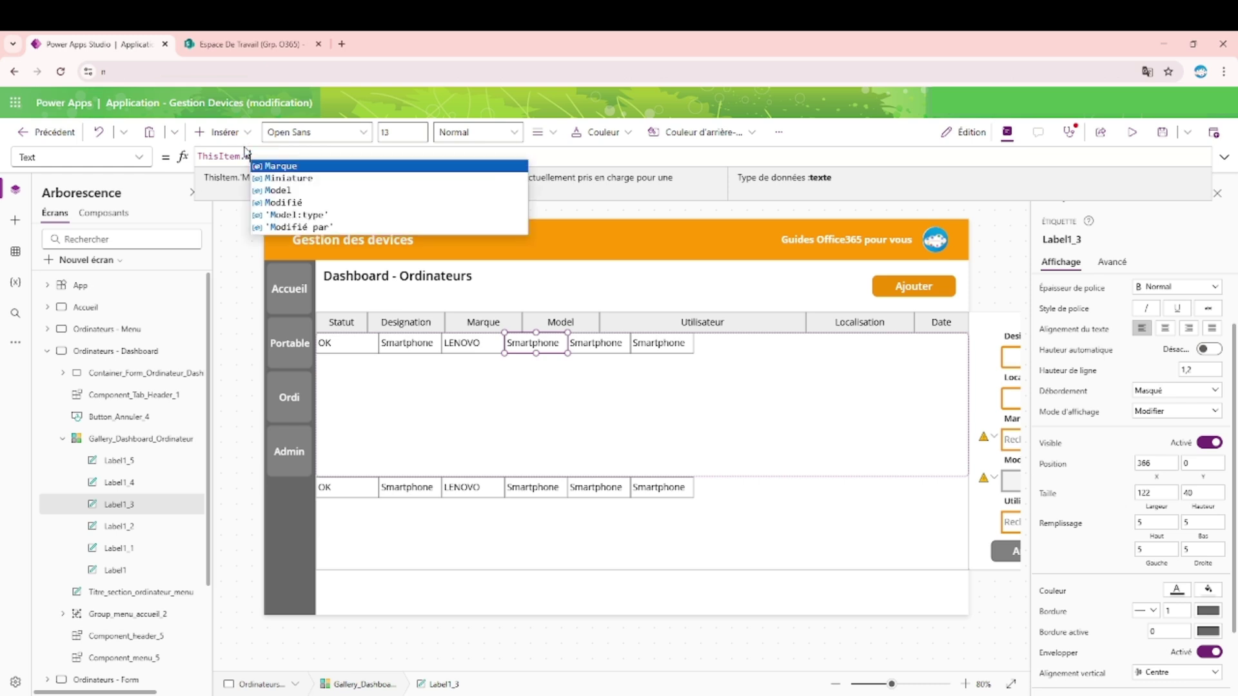
pyautogui.write('odel.Value')
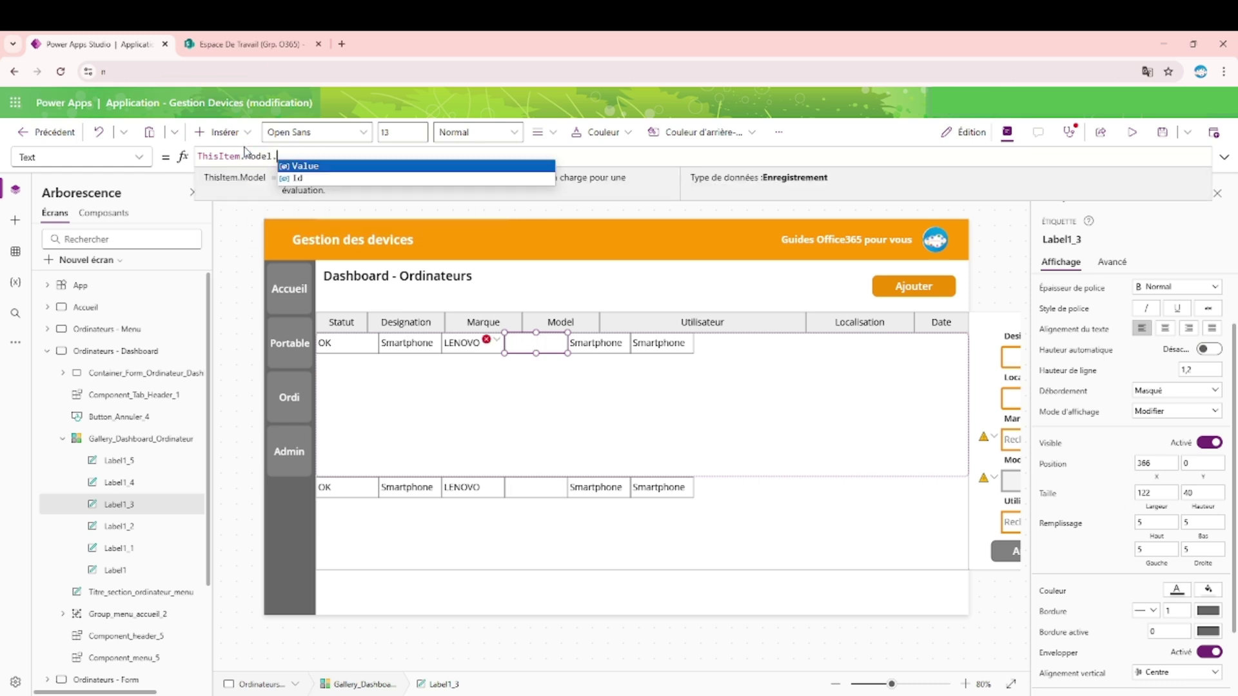
# Step: Set the text formula of the fifth gallery label to ThisItem.Utilisateur.Claims
pyautogui.click(617, 340)
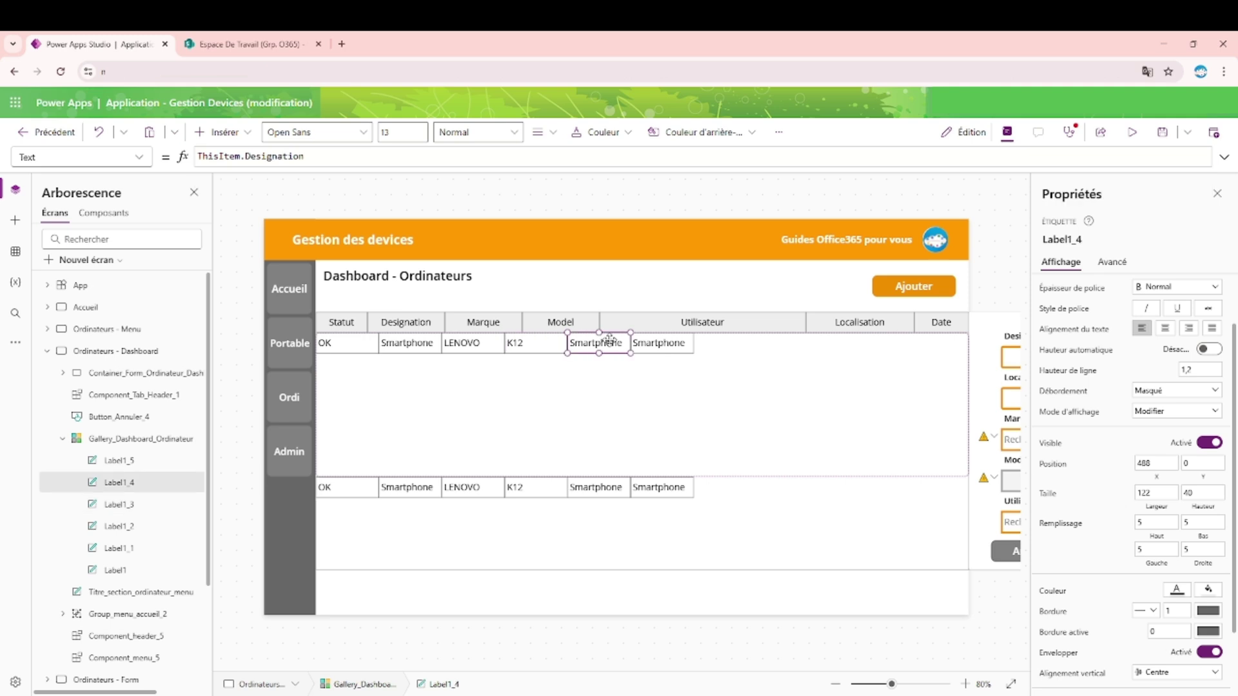
pyautogui.click(284, 156)
pyautogui.doubleClick(284, 156)
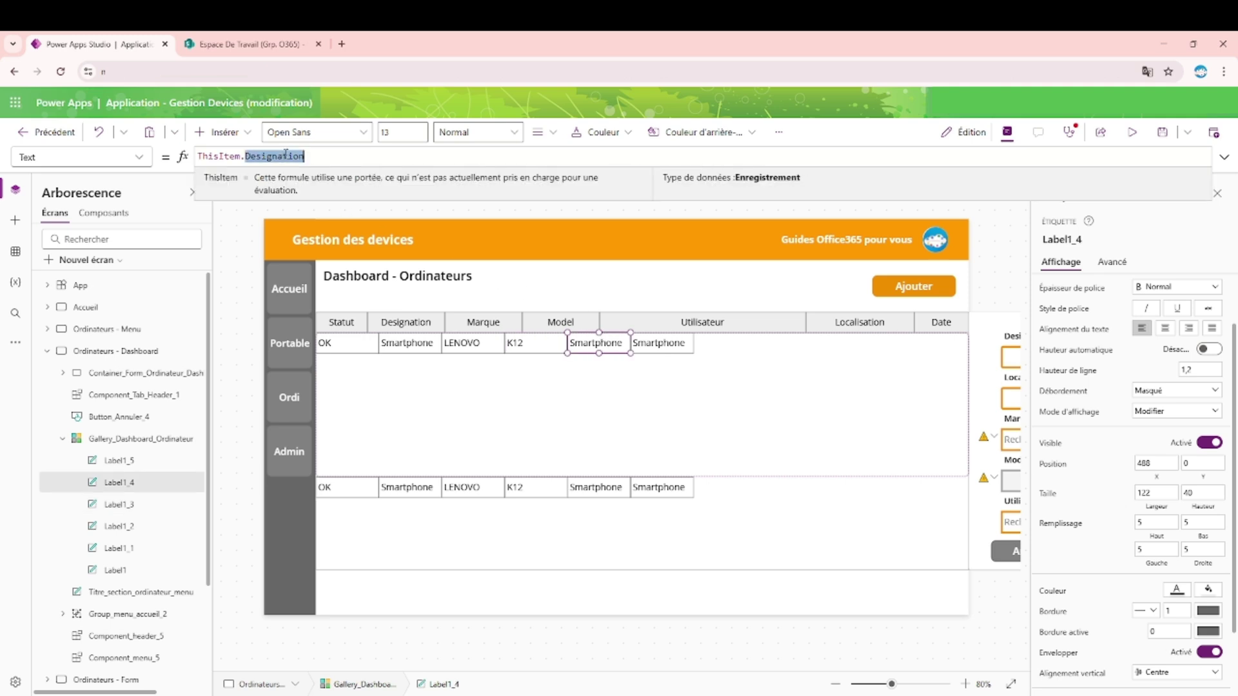
pyautogui.write('U')
pyautogui.press('Tab')
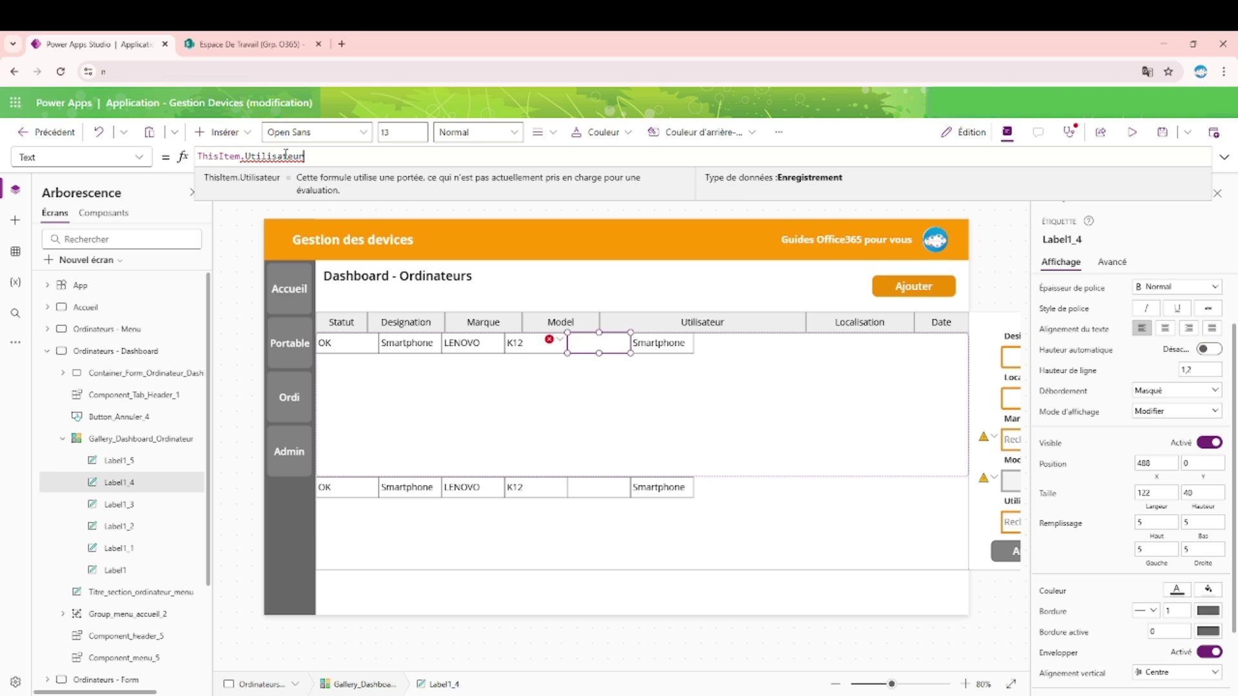
pyautogui.write('.')
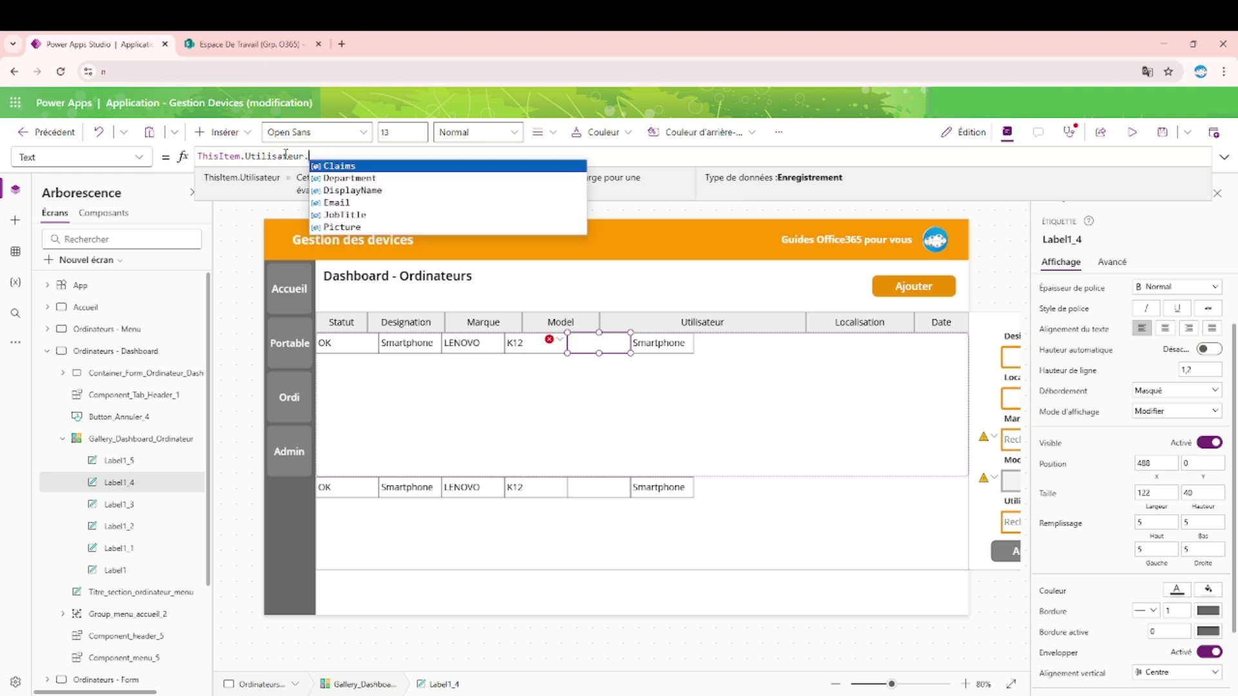
pyautogui.press('Down')
pyautogui.press('Down')
pyautogui.press('Down')
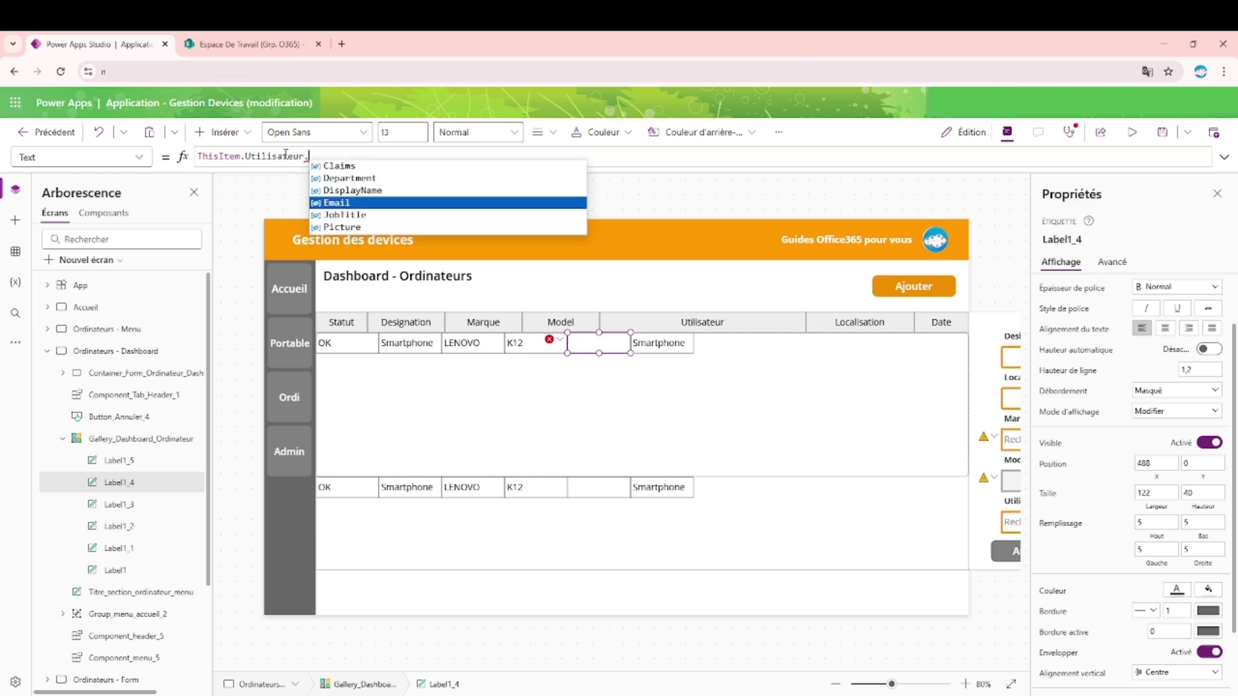
pyautogui.press('Up')
pyautogui.press('Up')
pyautogui.press('Up')
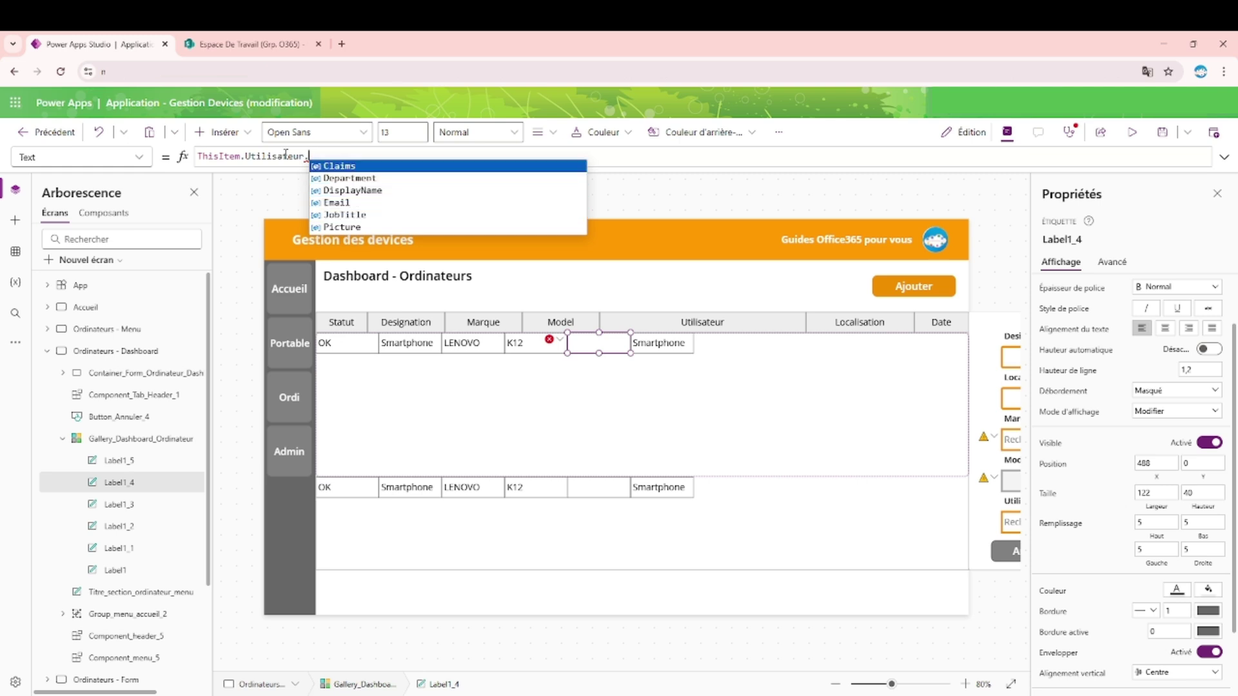
pyautogui.press('Tab')
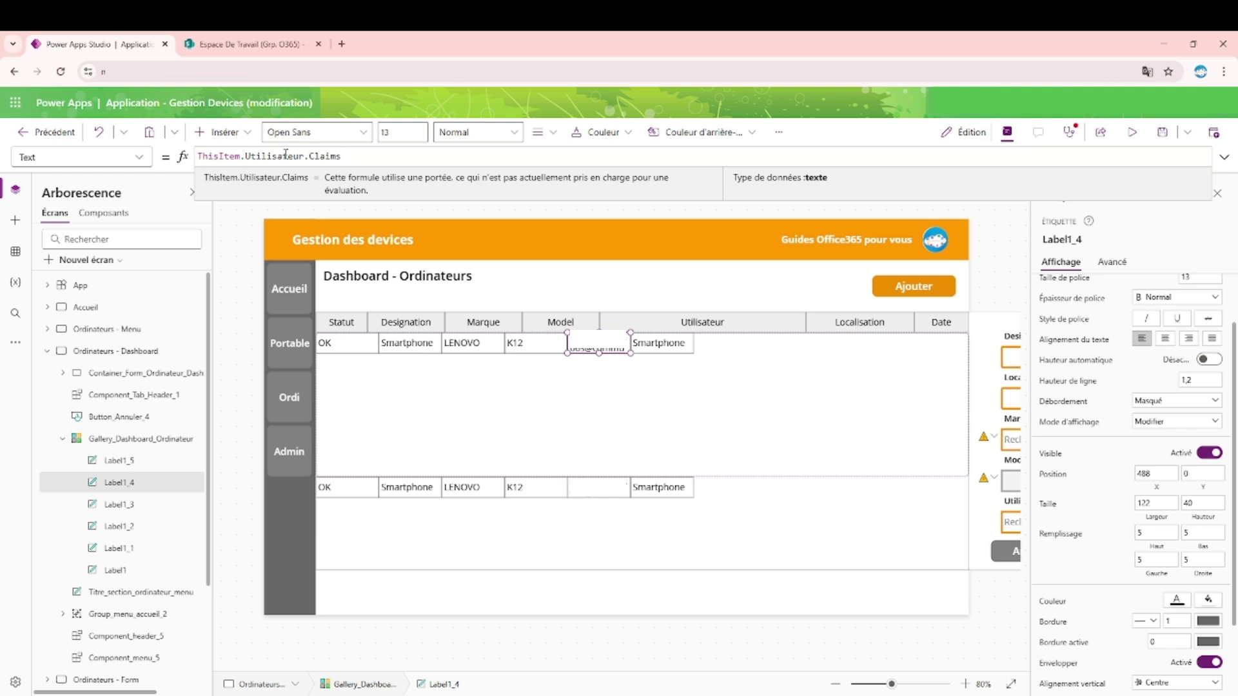
# Step: Duplicate the sixth gallery label and place the copy beside it at X 748, Y 0
pyautogui.click(672, 348)
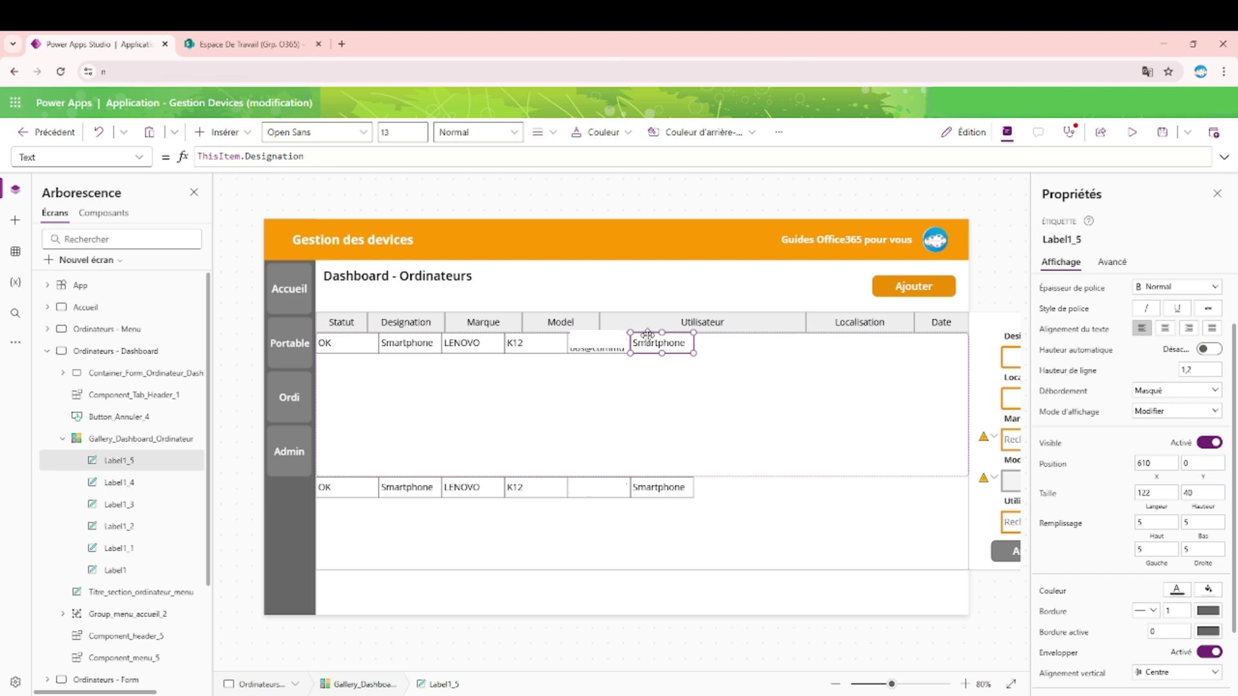
pyautogui.hotkey('ctrl', 'c')
pyautogui.hotkey('ctrl', 'v')
pyautogui.moveTo(675, 356); pyautogui.dragTo(728, 348)
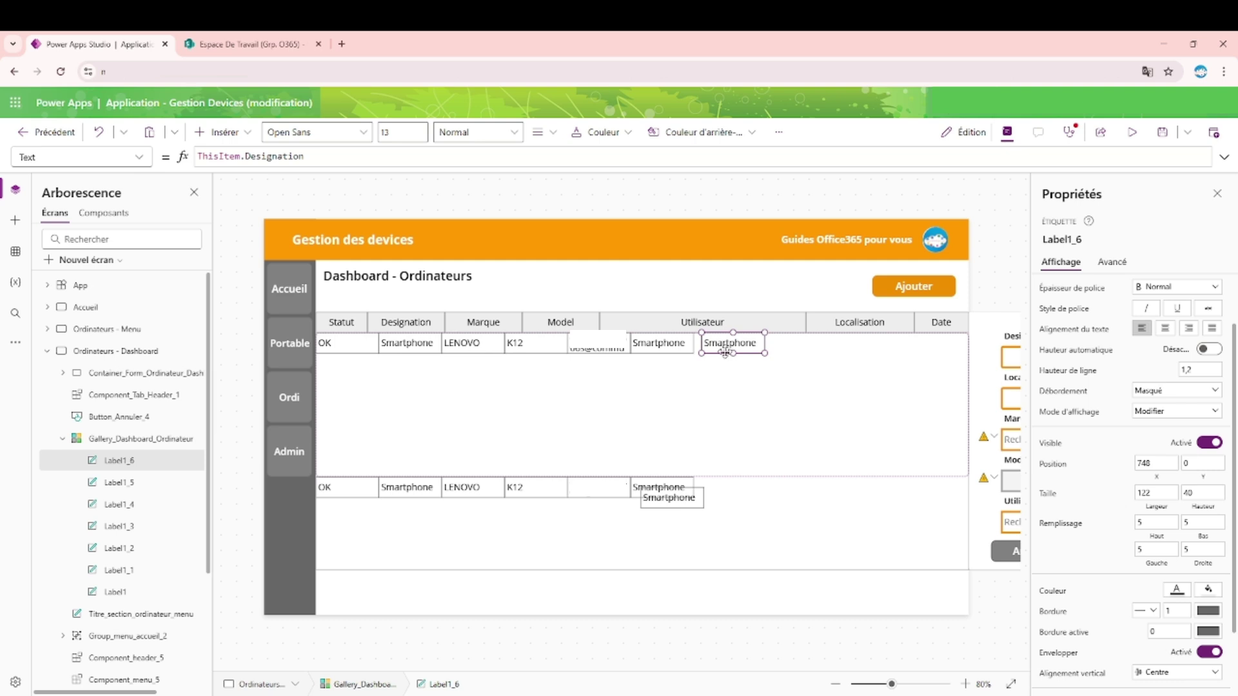
# Step: Set the text formula of the sixth gallery label to ThisItem.Localisation
pyautogui.click(662, 342)
pyautogui.doubleClick(252, 156)
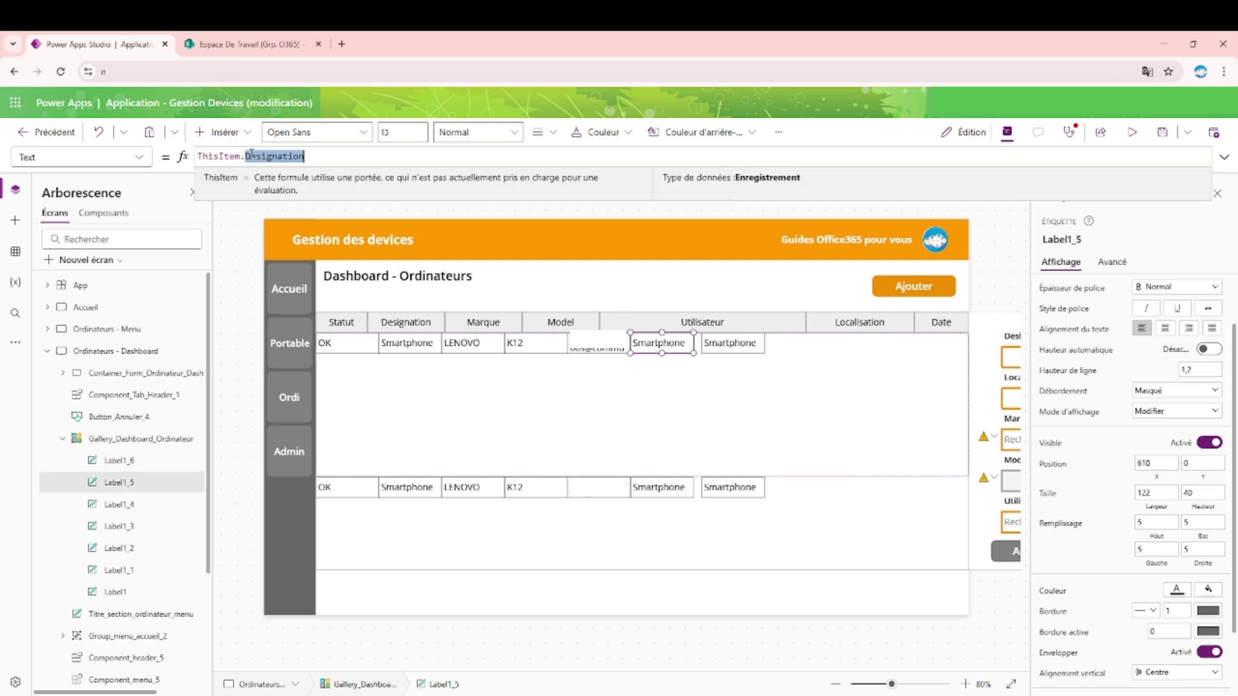
pyautogui.write('Localisation')
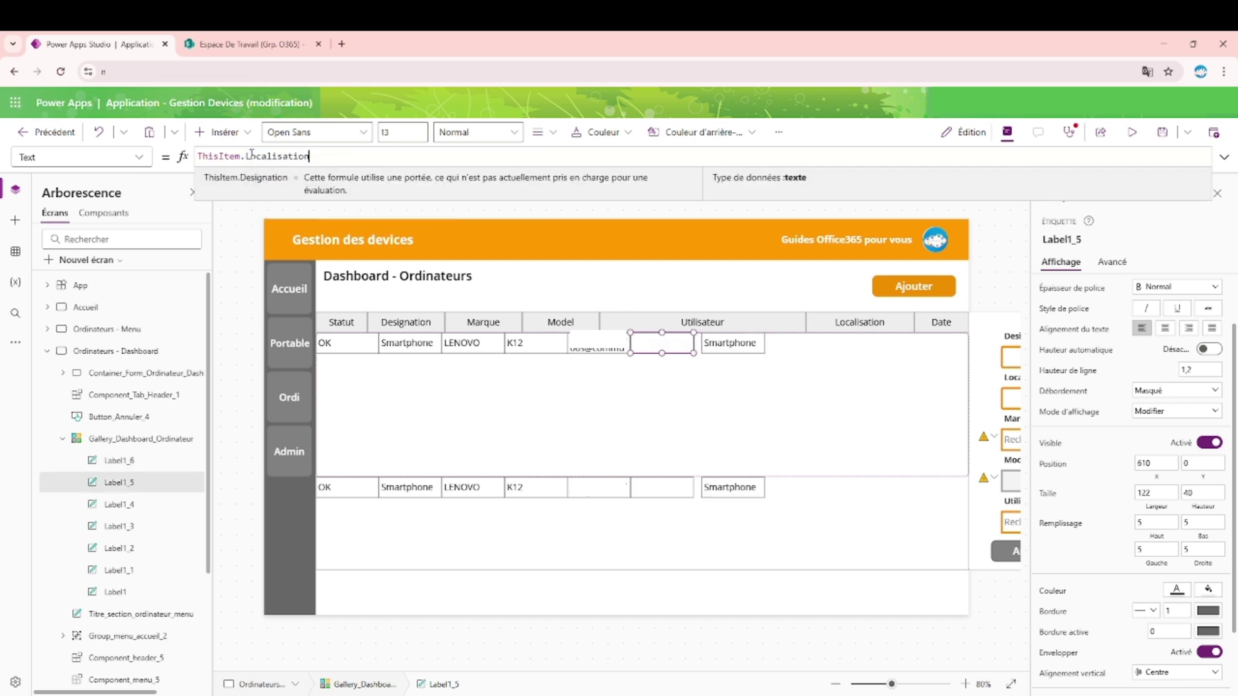
# Step: Move the seventh gallery label against its neighbour at X 732 and set its text formula to ThisItem.DateAttribution
pyautogui.click(727, 351)
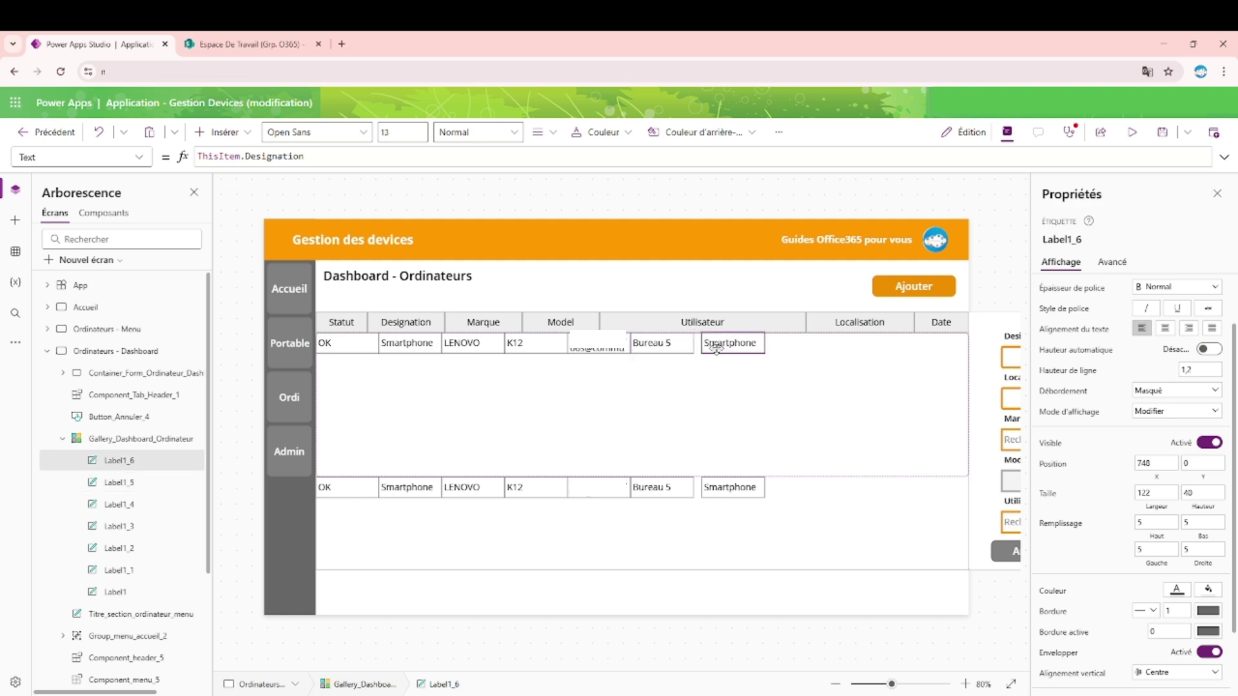
pyautogui.moveTo(716, 348); pyautogui.dragTo(707, 348)
pyautogui.doubleClick(274, 156)
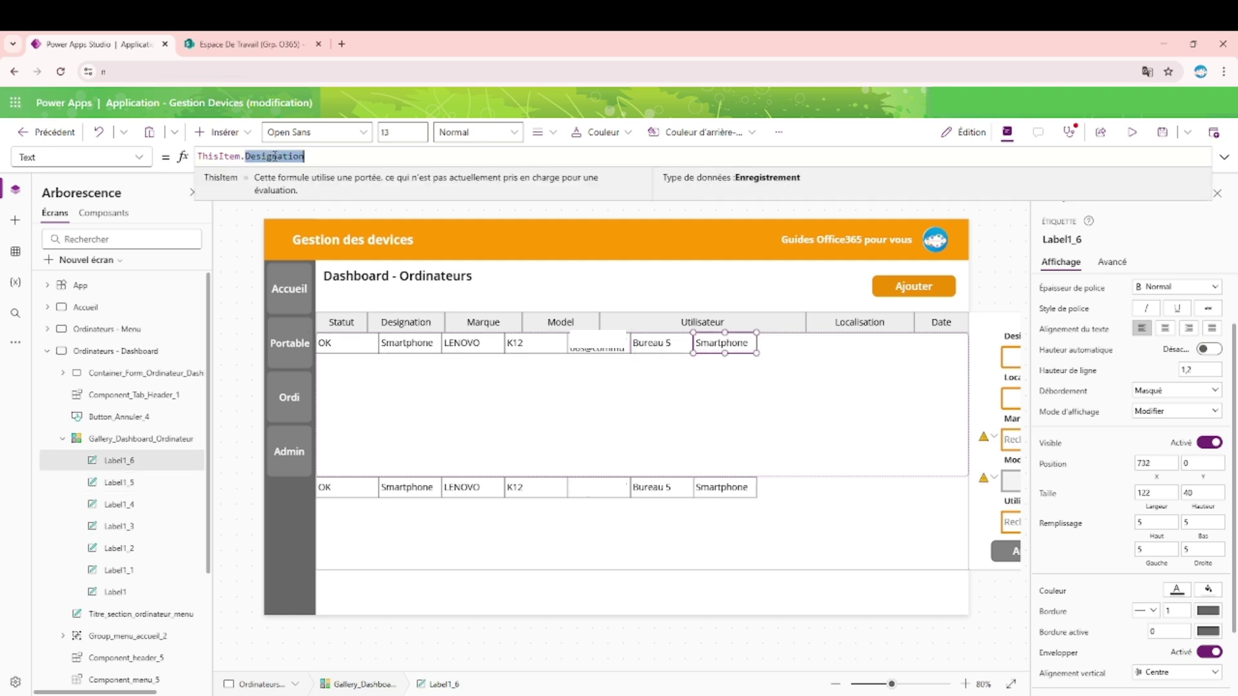
pyautogui.write('da')
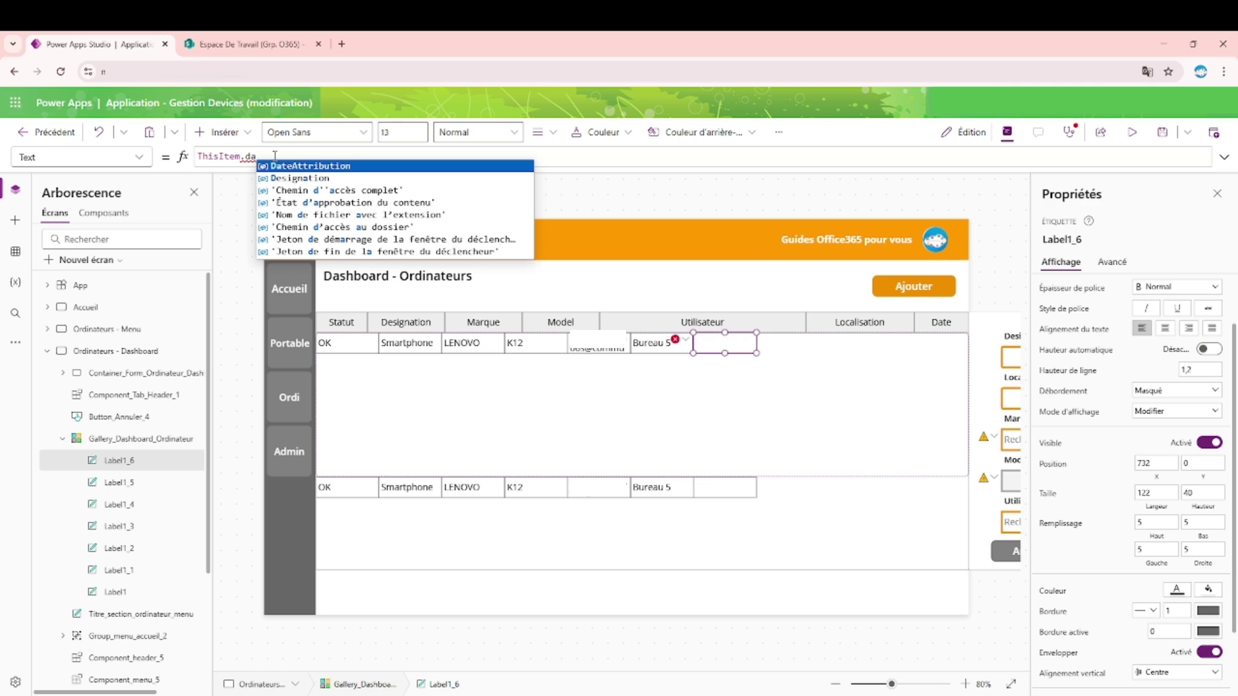
pyautogui.press('Tab')
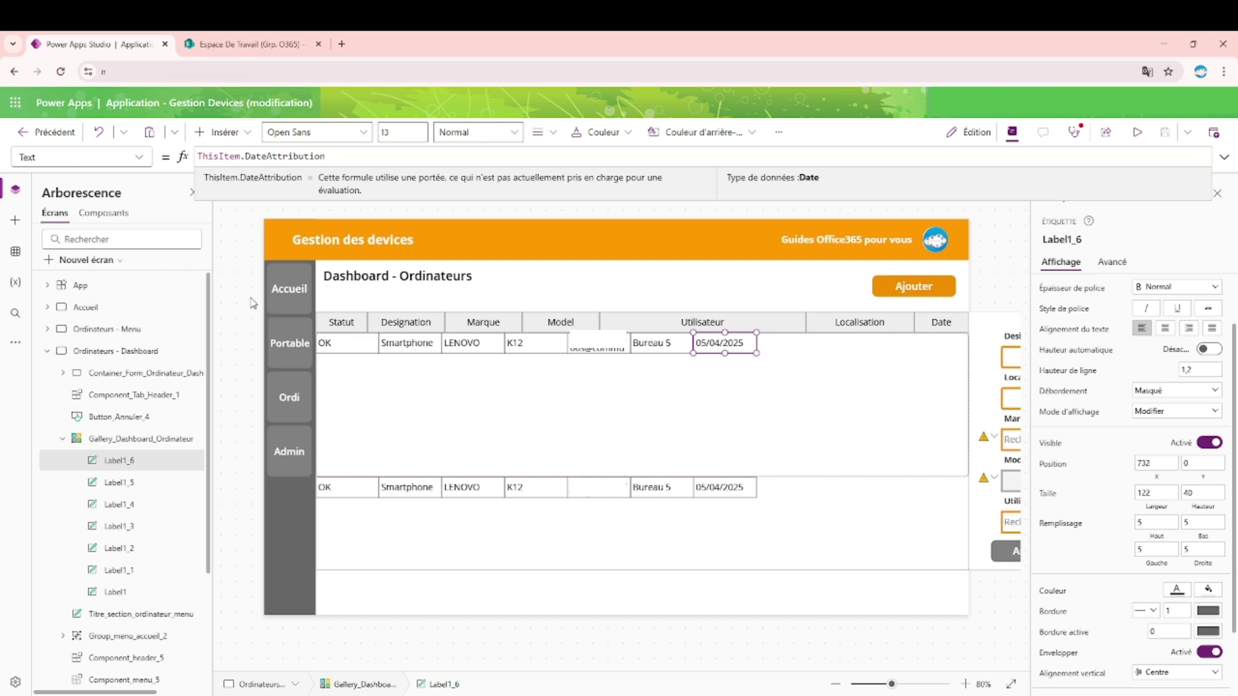
# Step: Check the Date header label's size, set the gallery date label's width to 106, and align it under that header at X 1160, Y 0
pyautogui.click(119, 217)
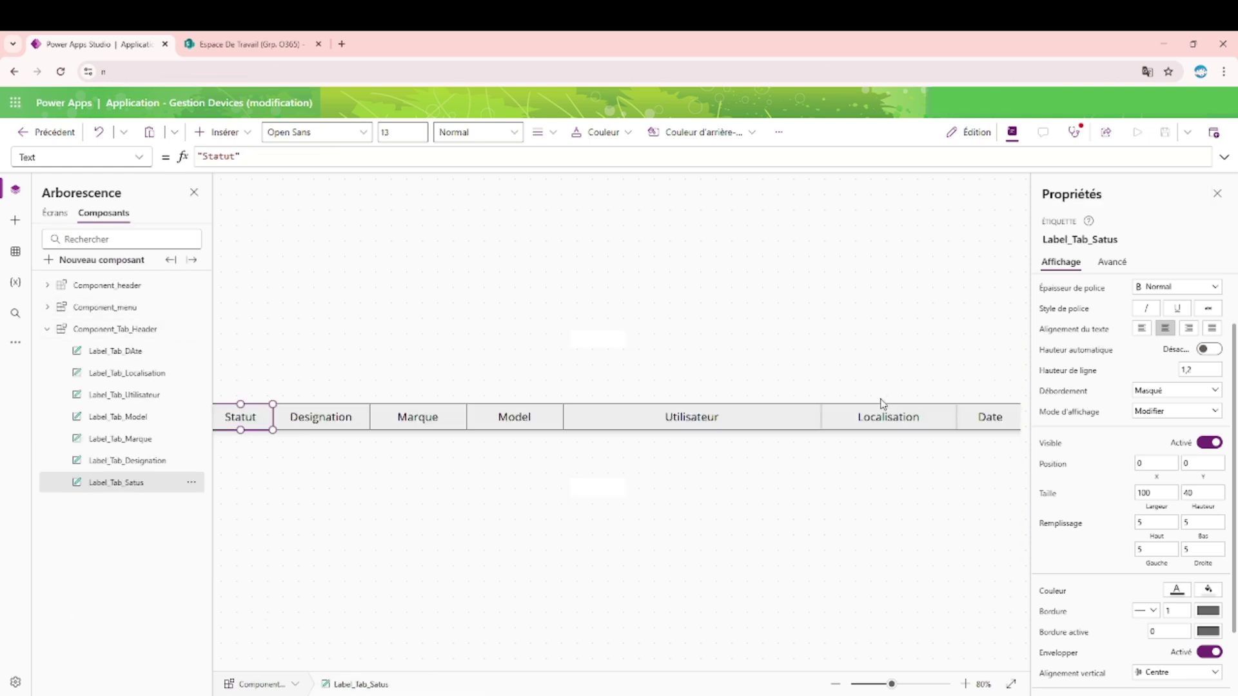
pyautogui.click(1002, 418)
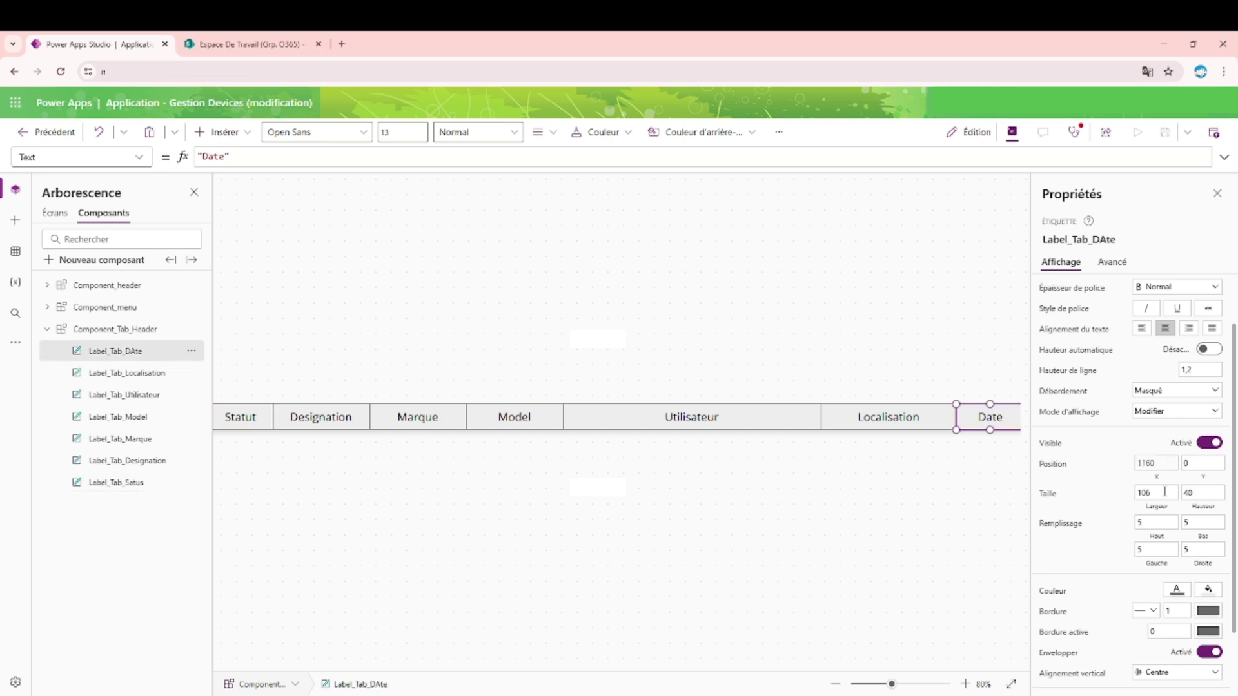
pyautogui.click(55, 213)
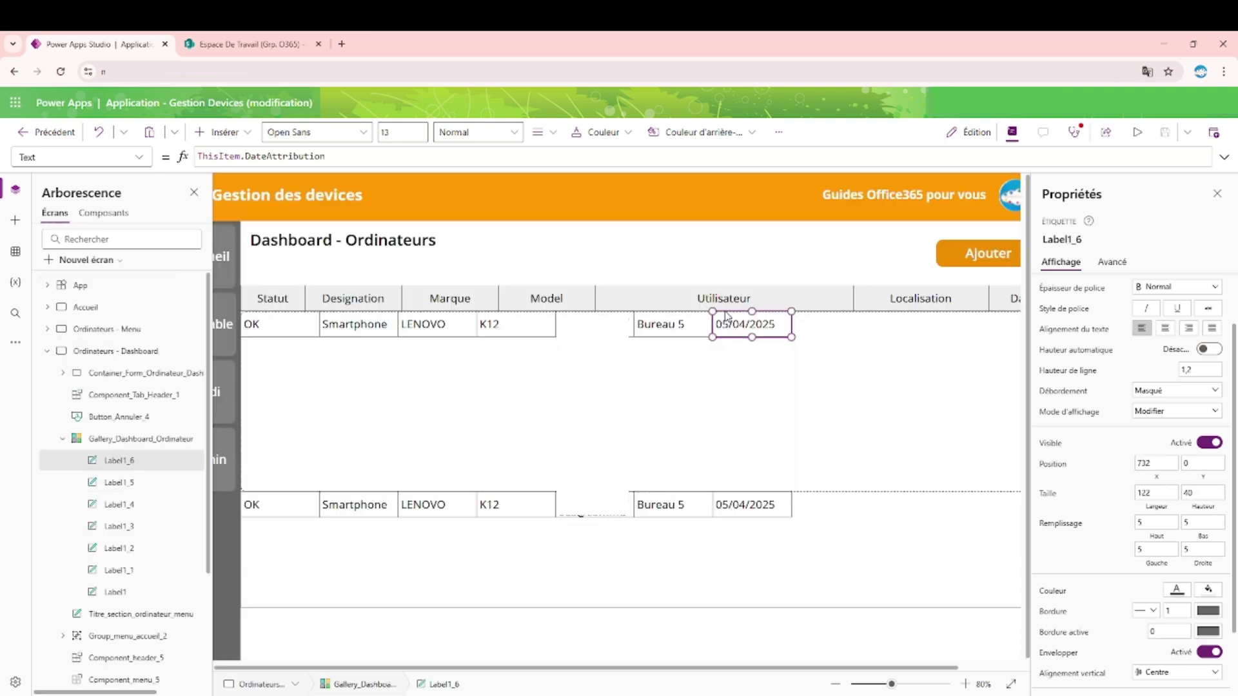
pyautogui.moveTo(1172, 493); pyautogui.dragTo(1042, 522)
pyautogui.write('106')
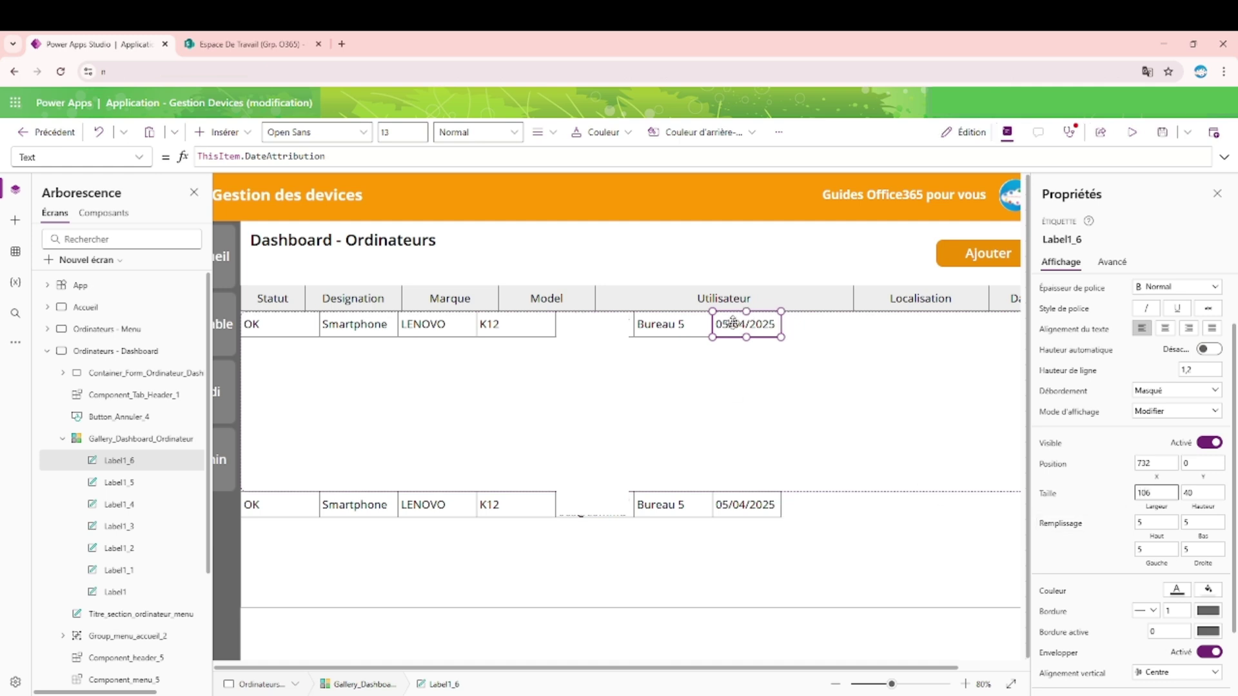
pyautogui.moveTo(733, 323); pyautogui.dragTo(1010, 324)
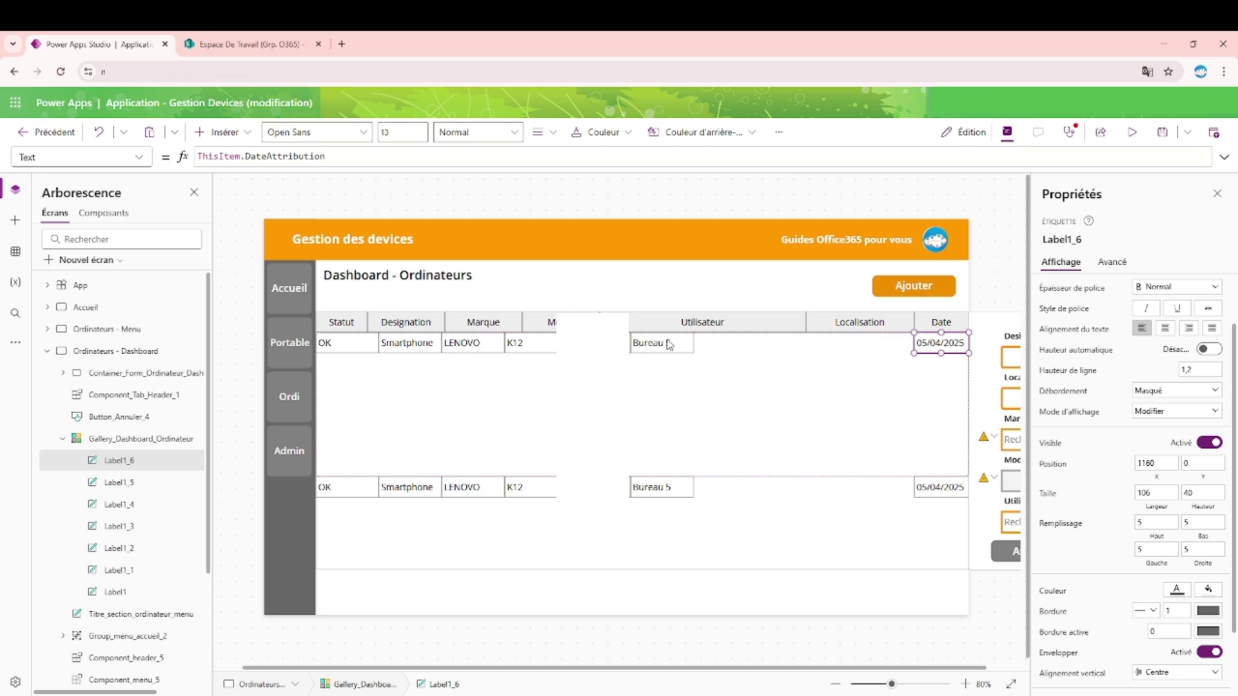
# Step: Look up the Localisation header's width, set the gallery Localisation label's width to 210, and align it under that header
pyautogui.moveTo(669, 345); pyautogui.dragTo(890, 342)
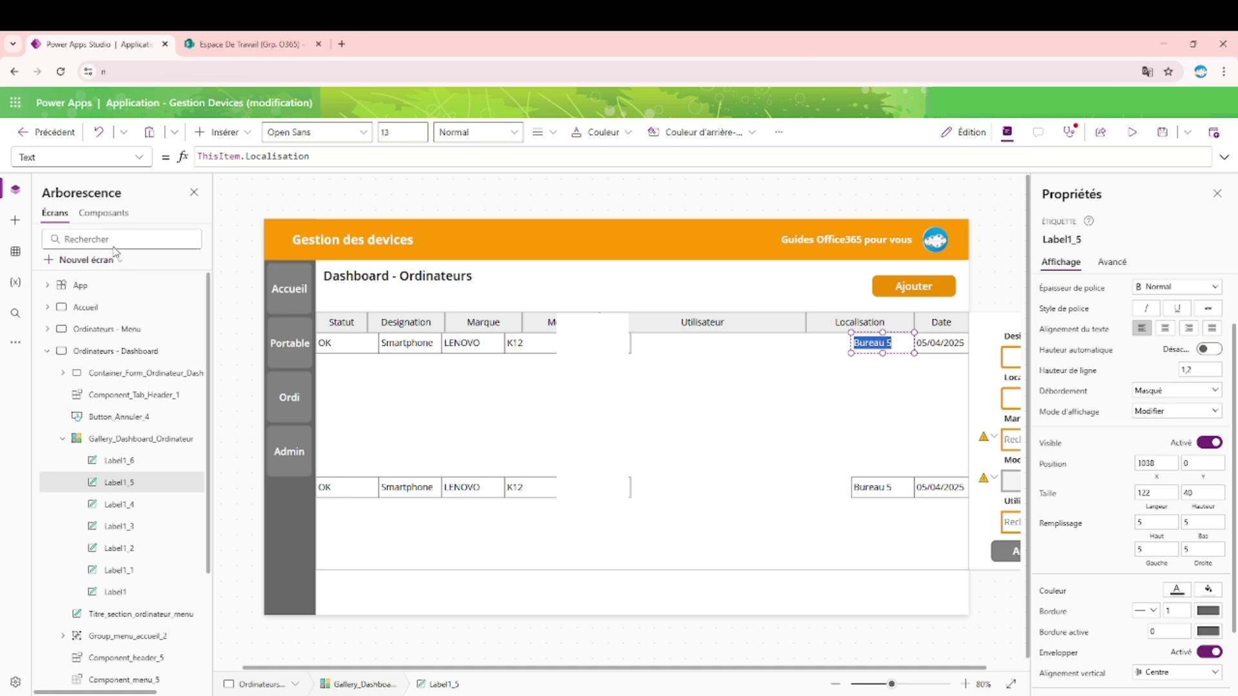
pyautogui.click(103, 213)
pyautogui.click(862, 418)
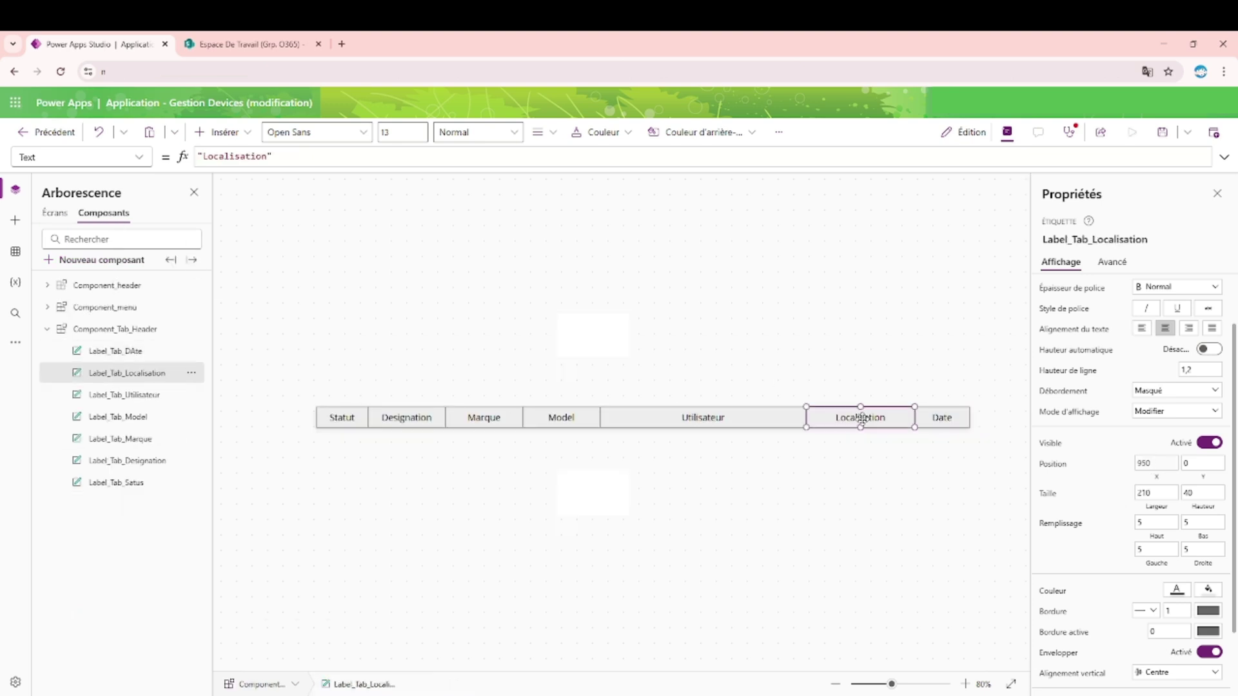
pyautogui.click(55, 213)
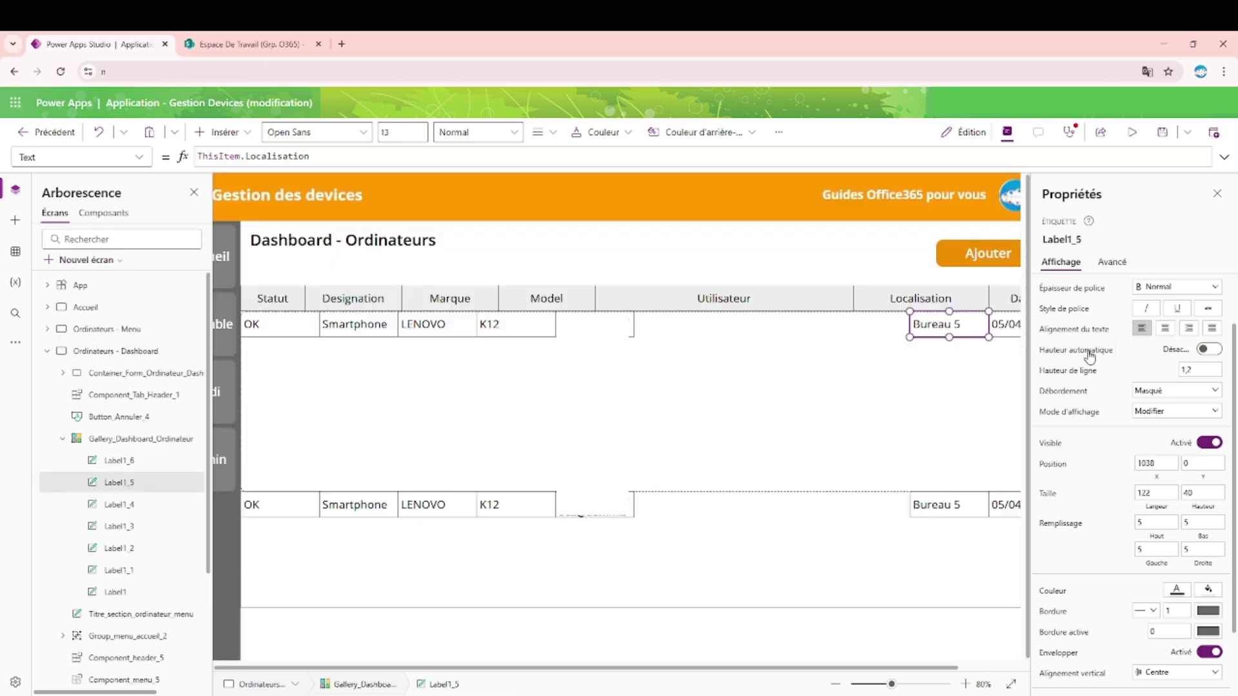
pyautogui.doubleClick(1154, 493)
pyautogui.write('210')
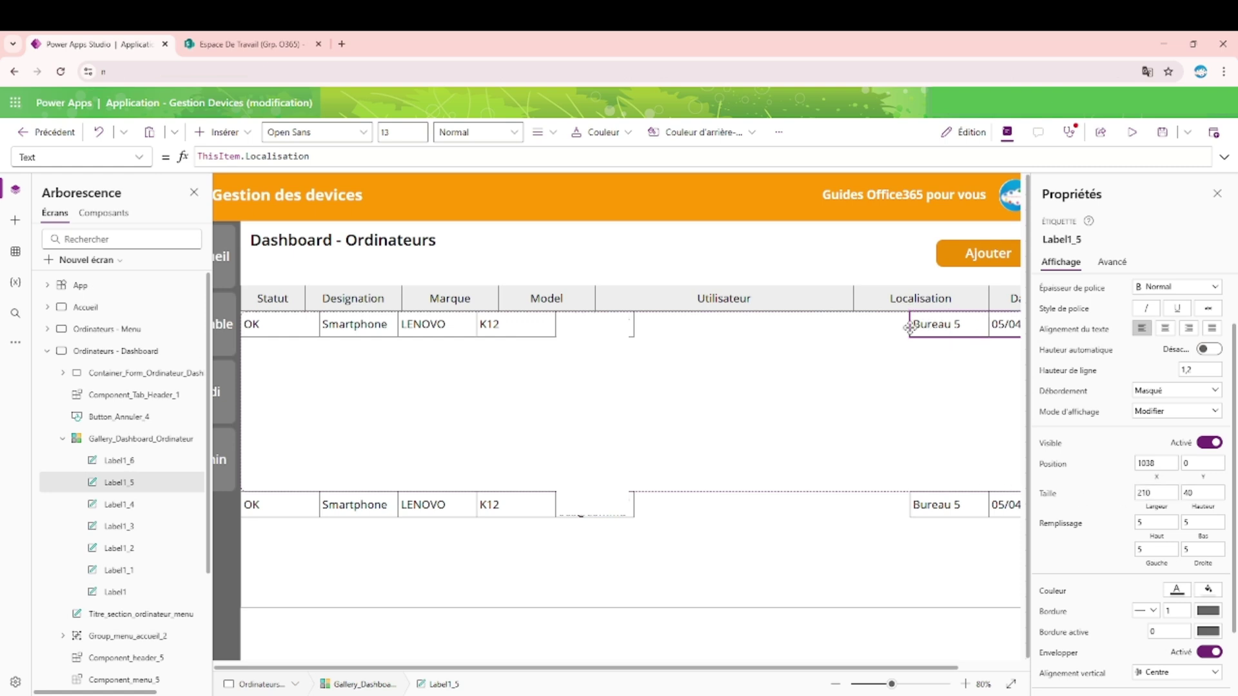
pyautogui.moveTo(932, 329); pyautogui.dragTo(875, 333)
# Step: Set the gallery user label's width to 400 and align it under the Utilisateur header at X 550, Y 0
pyautogui.click(874, 333)
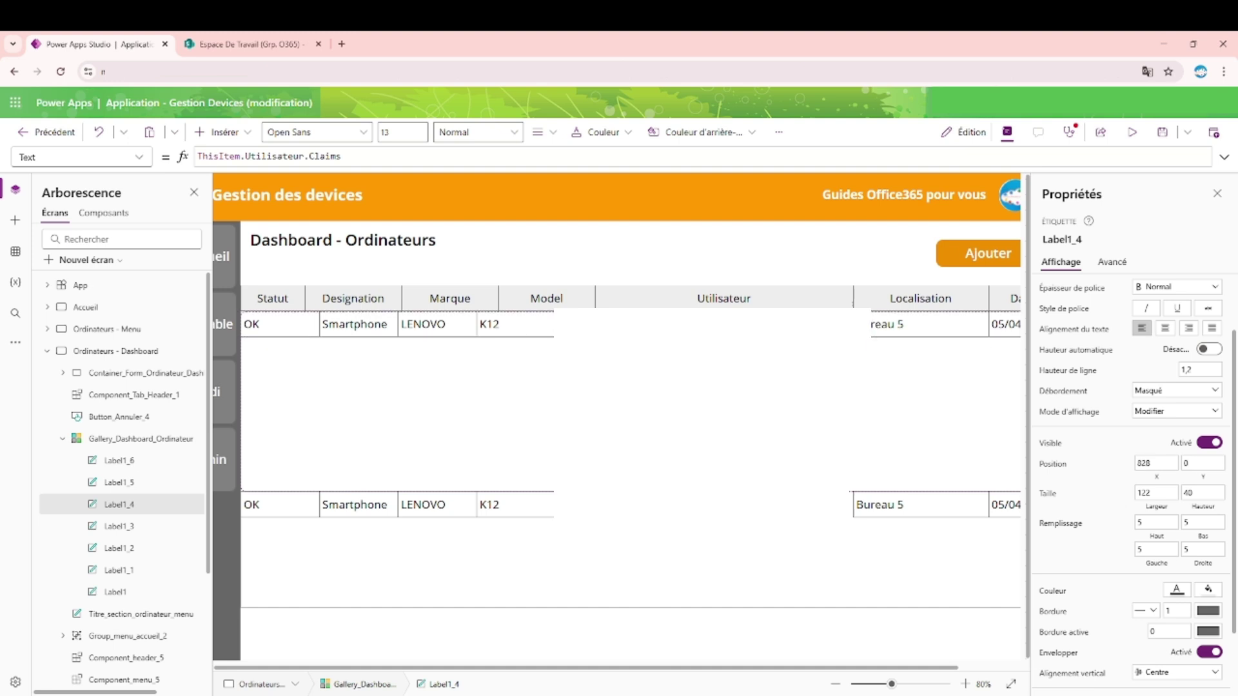
pyautogui.moveTo(769, 308); pyautogui.dragTo(628, 306)
pyautogui.click(1148, 493)
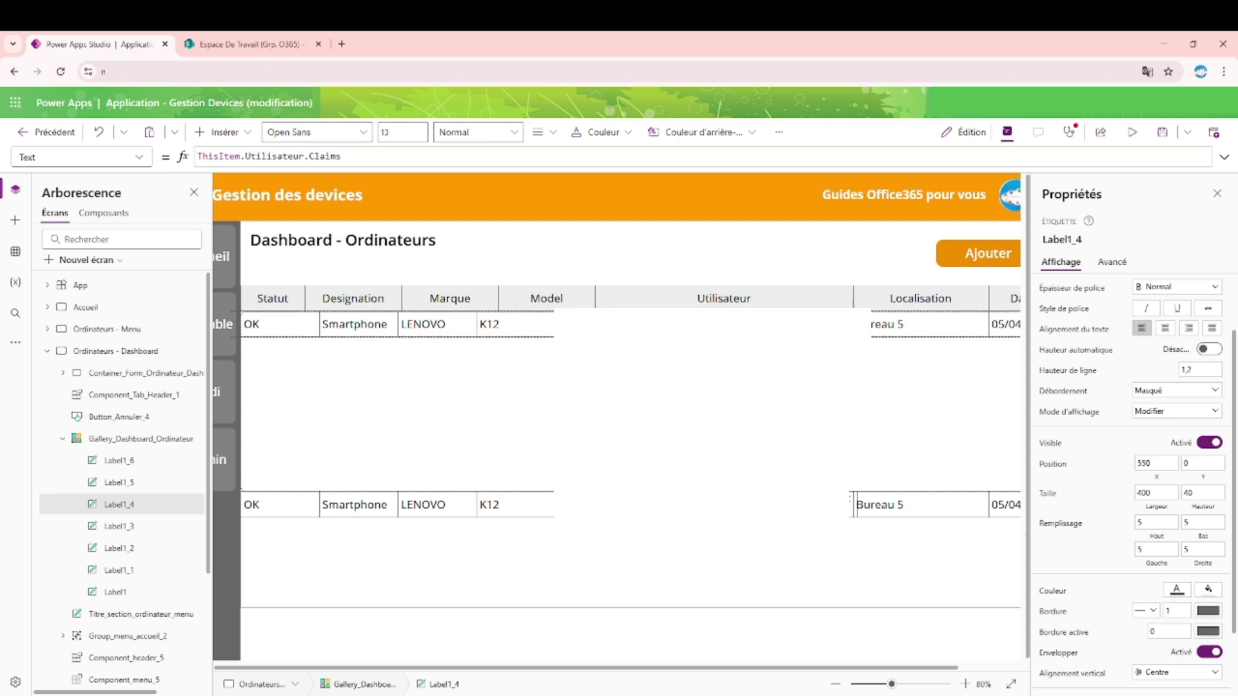
# Step: Set the gallery Model label's width to 150 and align it under the Model header at X 400, Y 0
pyautogui.click(506, 323)
pyautogui.moveTo(506, 324); pyautogui.dragTo(545, 324)
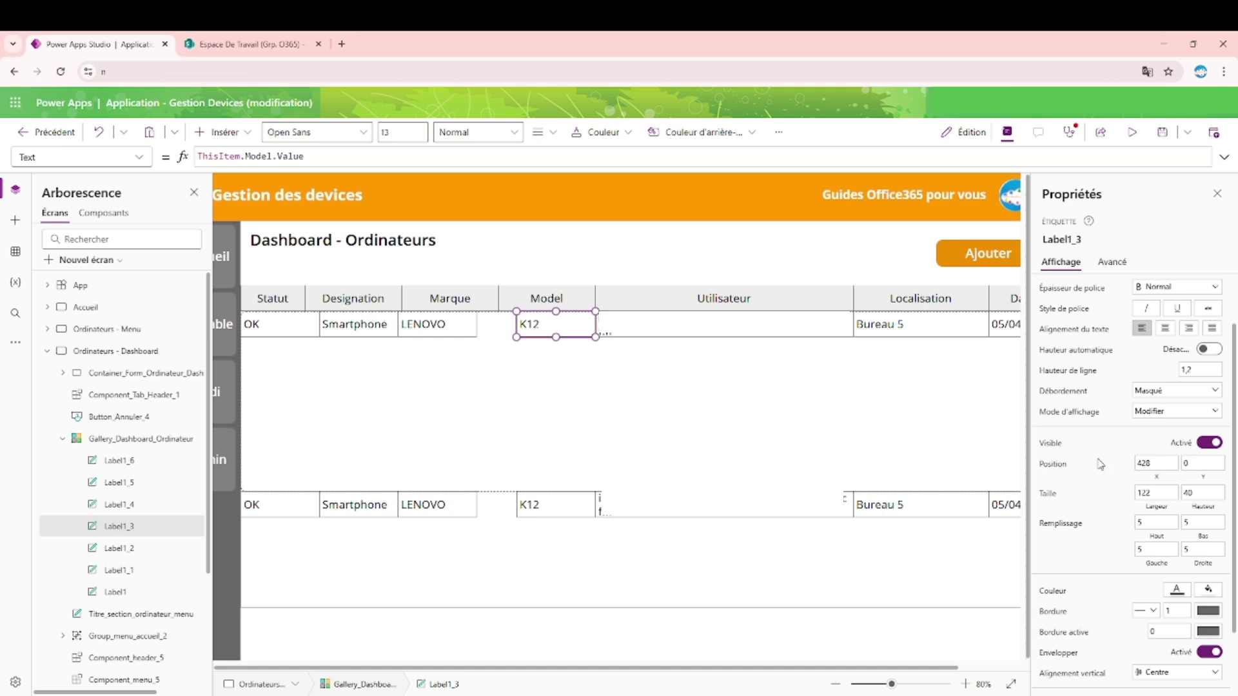
pyautogui.moveTo(1165, 493); pyautogui.dragTo(1048, 497)
pyautogui.write('150')
pyautogui.moveTo(554, 323); pyautogui.dragTo(540, 323)
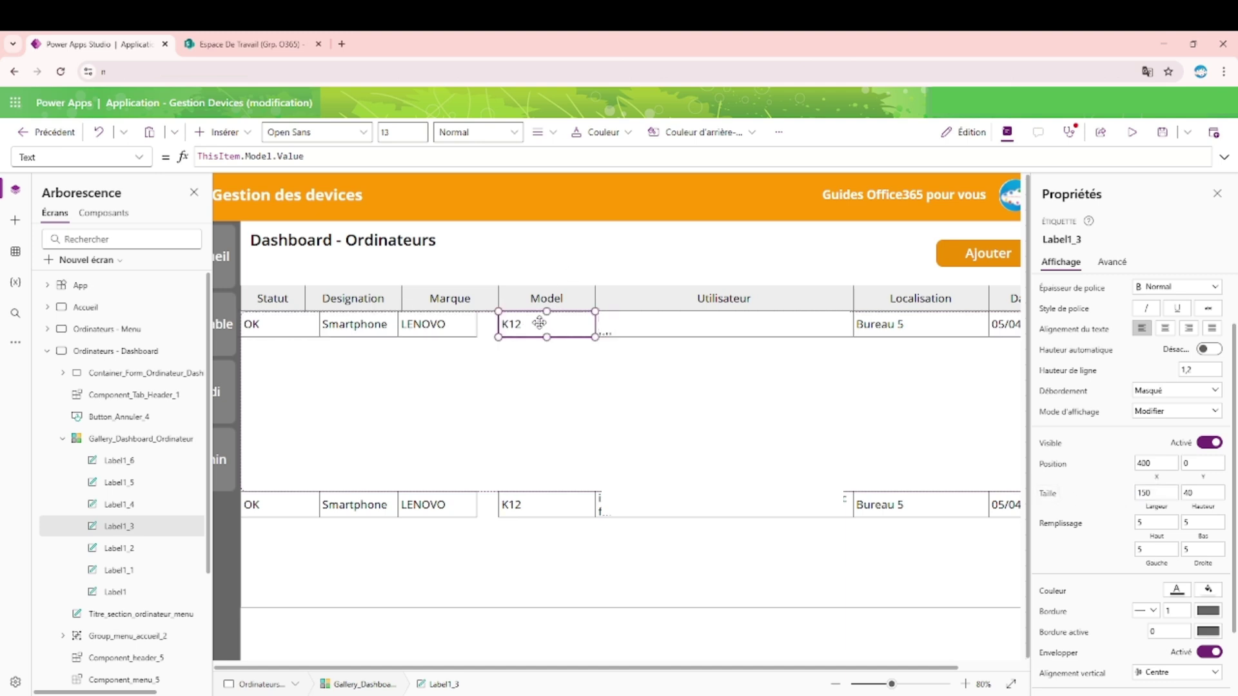
# Step: Set the gallery Marque label's width to 150 and align it under the Marque header at X 250, Y 0
pyautogui.moveTo(423, 321)
pyautogui.mouseDown()
pyautogui.moveTo(441, 321)
pyautogui.moveTo(430, 320)
pyautogui.mouseUp()
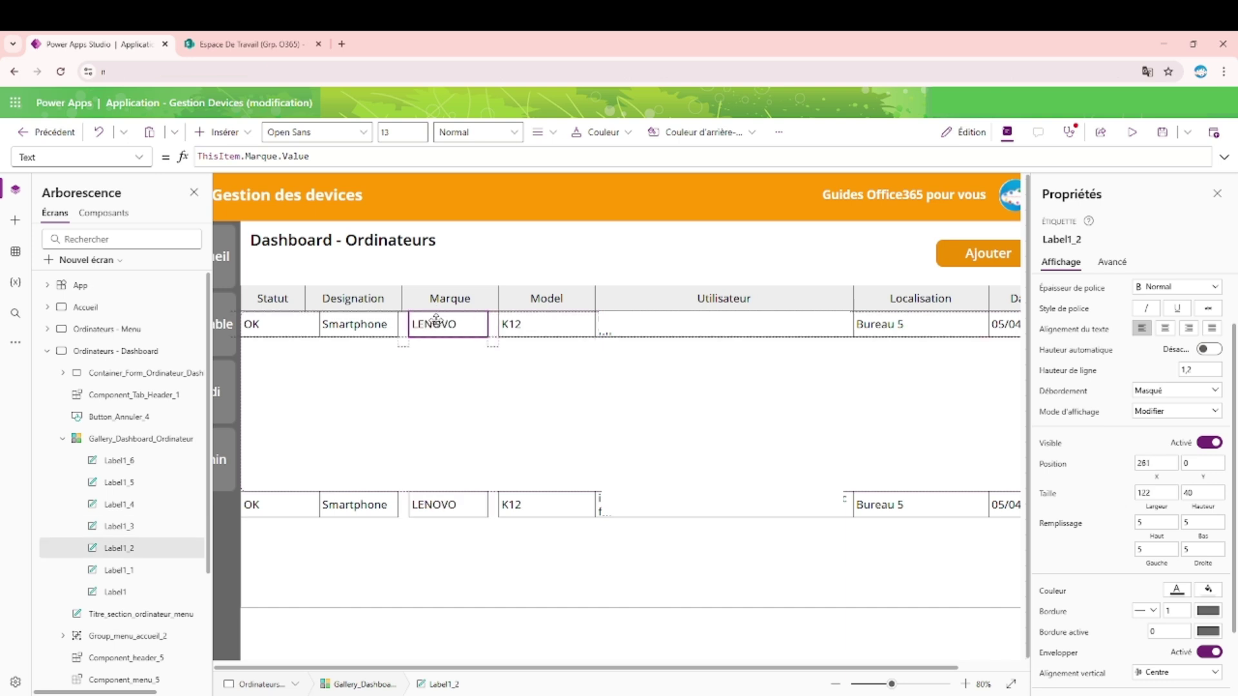
pyautogui.doubleClick(1154, 493)
pyautogui.write('150')
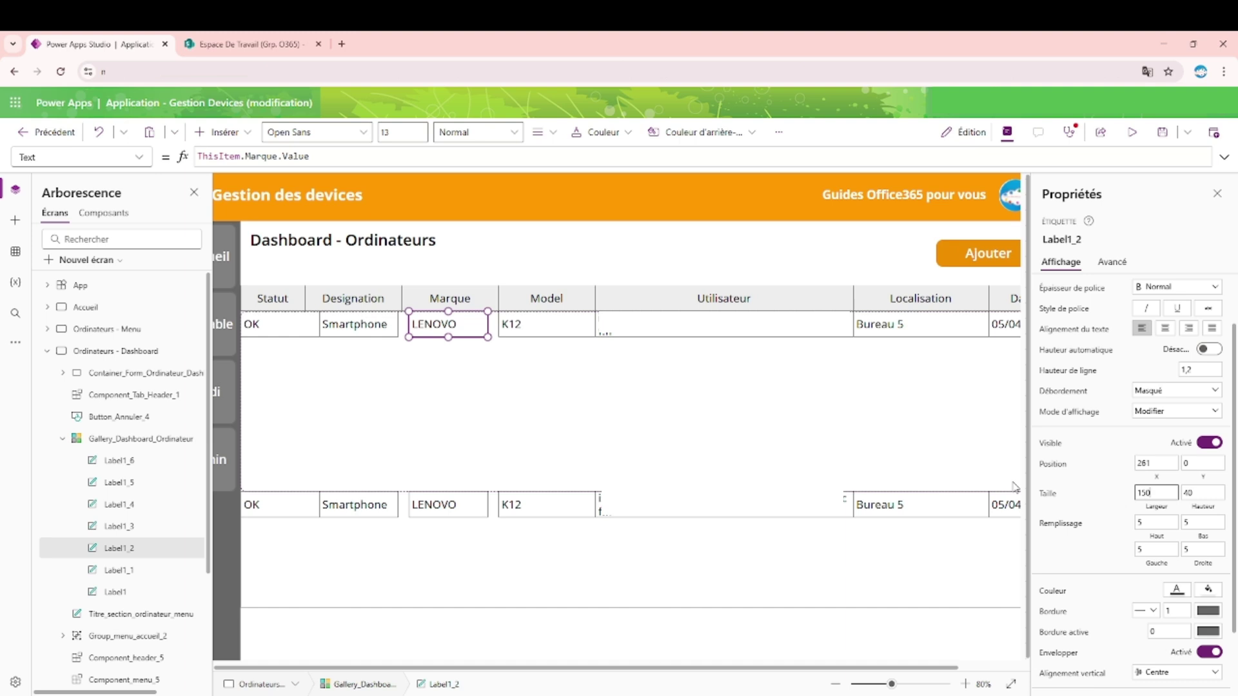
pyautogui.moveTo(473, 316); pyautogui.dragTo(465, 316)
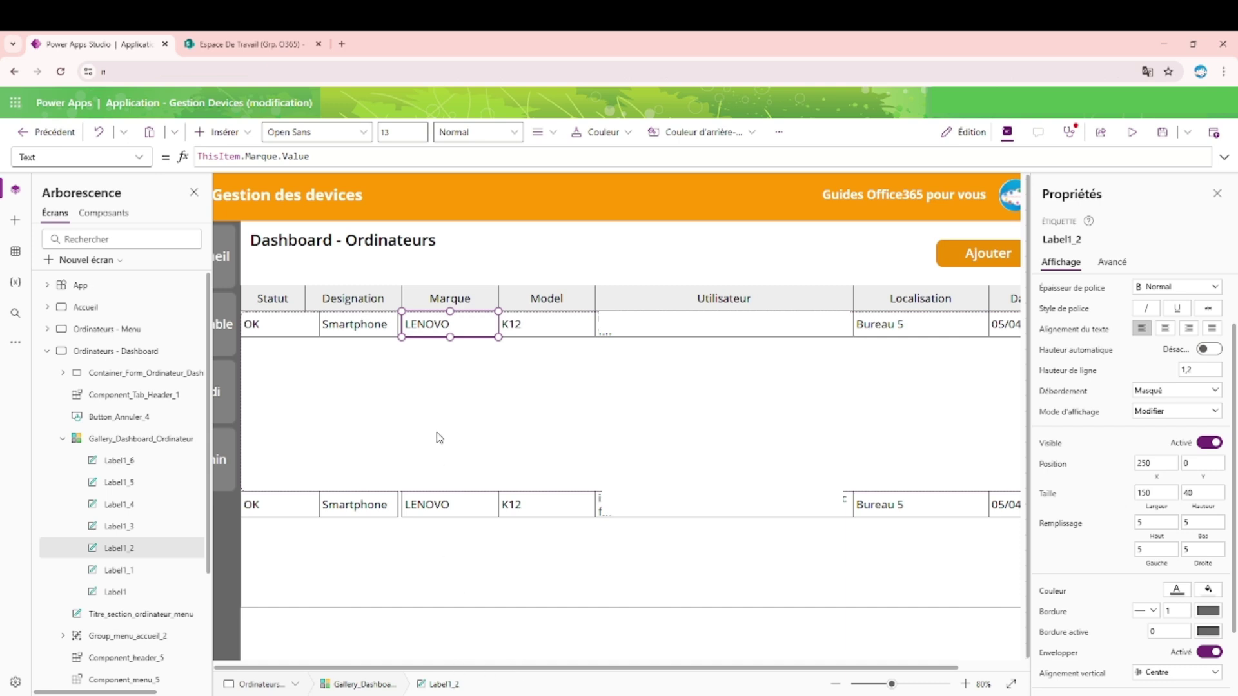
# Step: Set the gallery Statut label's width to 100 and the Designation label's width to 150, placing the latter at X 100, Y 0
pyautogui.click(361, 324)
pyautogui.click(297, 322)
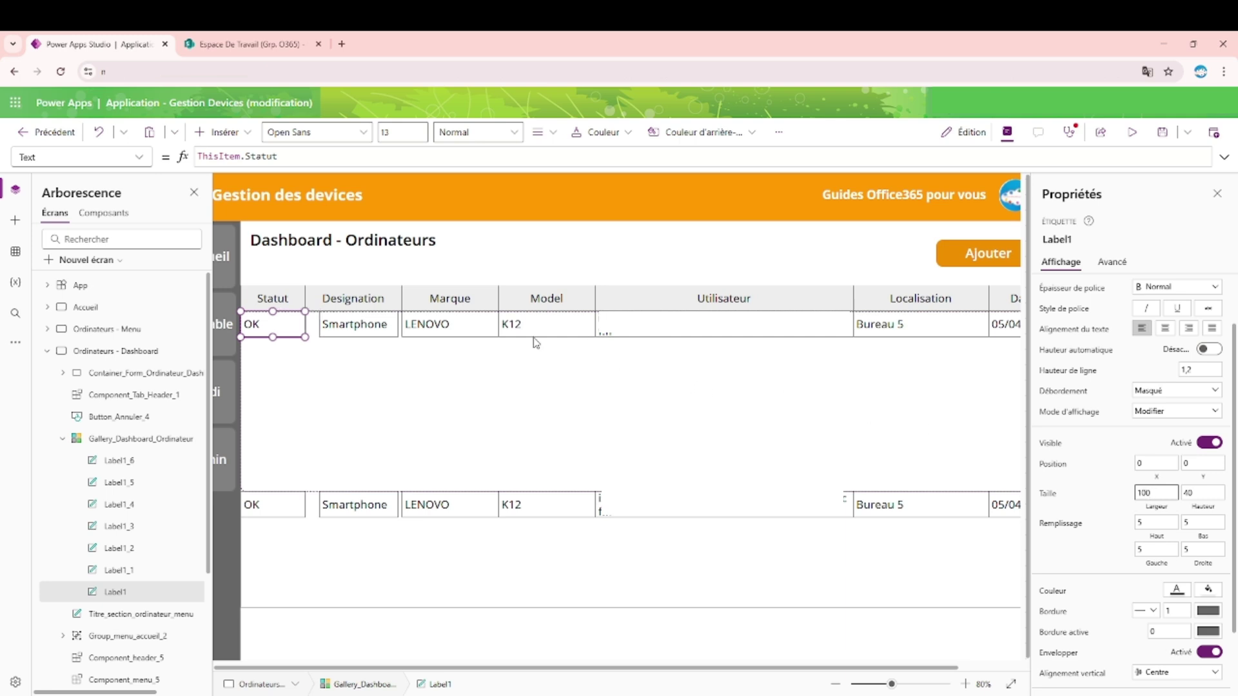
pyautogui.click(355, 320)
pyautogui.moveTo(354, 320); pyautogui.dragTo(342, 319)
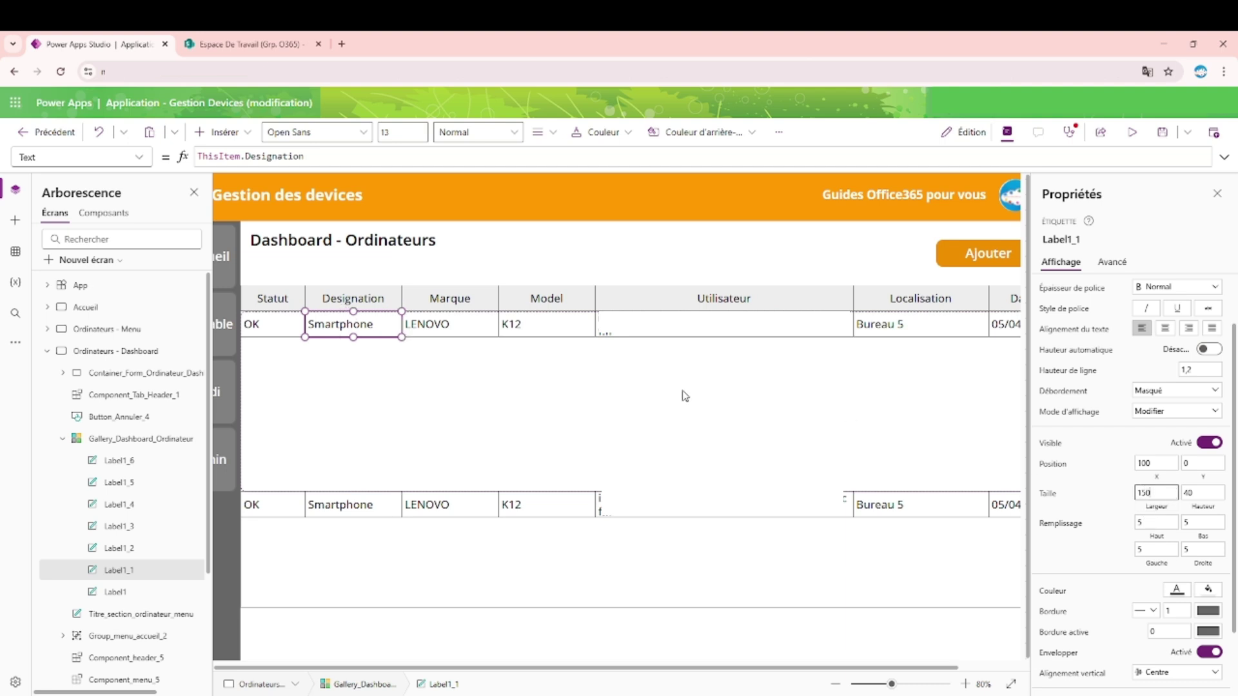
# Step: In the Component_Tab_Header component, set the Utilisateur header label's width to 300
pyautogui.click(541, 447)
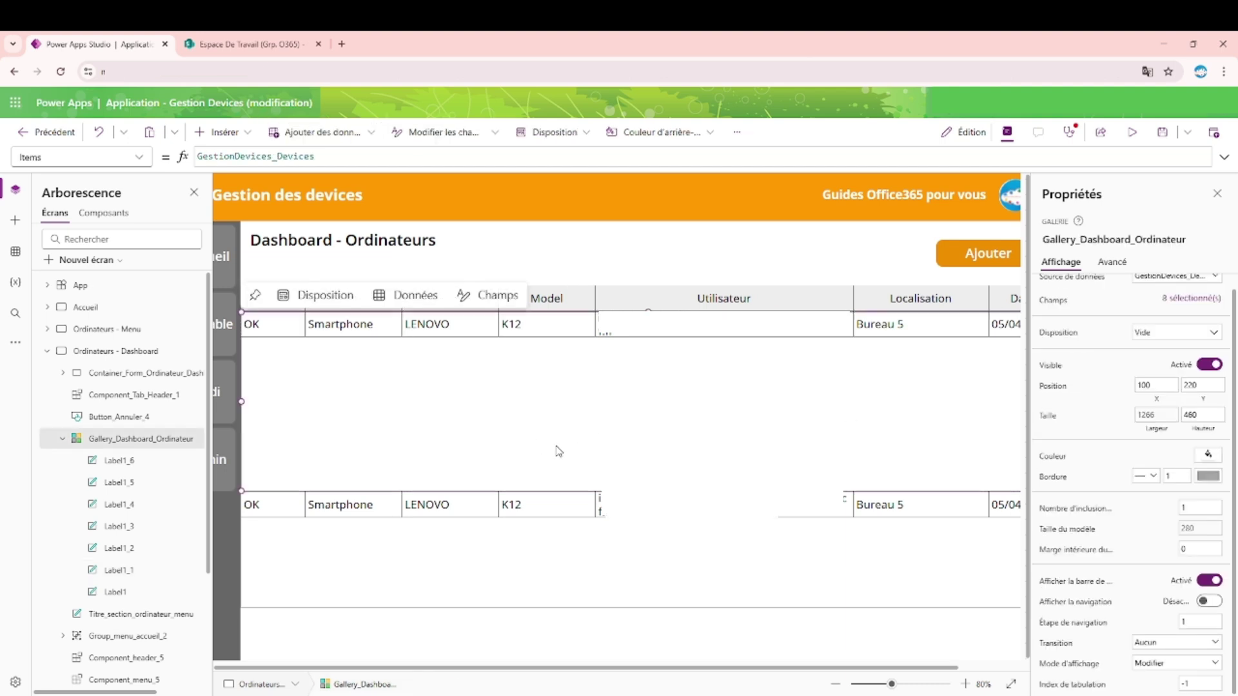
pyautogui.scroll(-1, 559, 451)
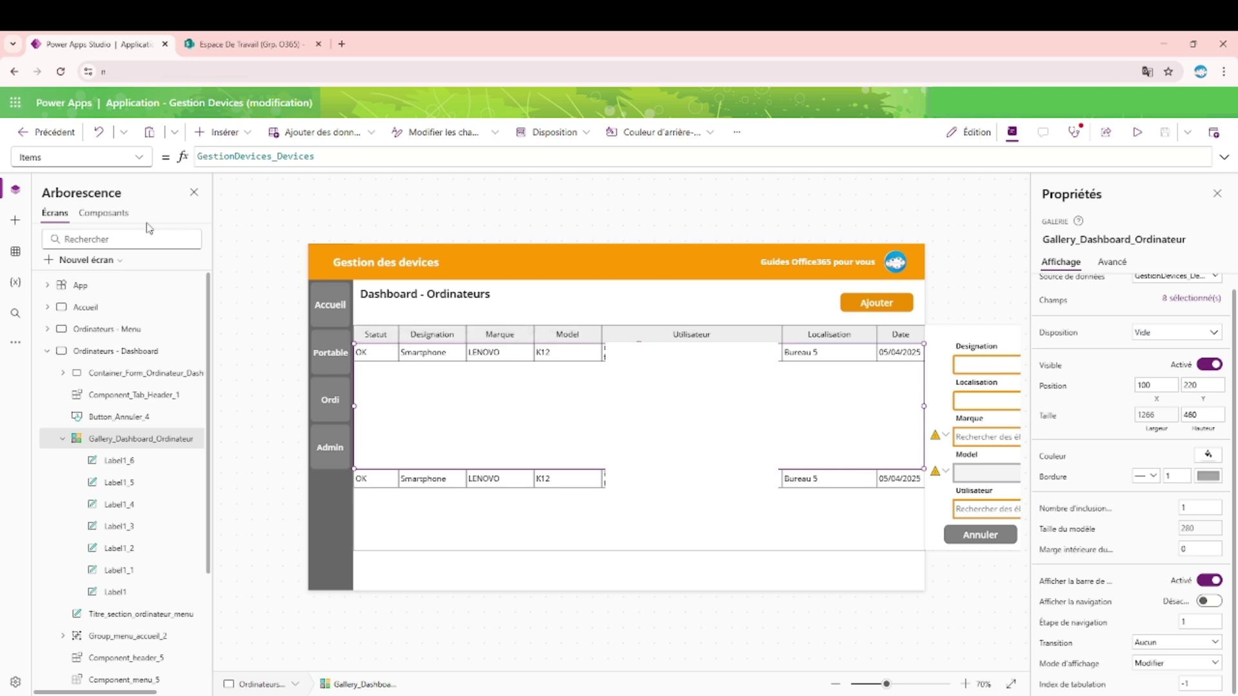
pyautogui.click(105, 214)
pyautogui.click(805, 421)
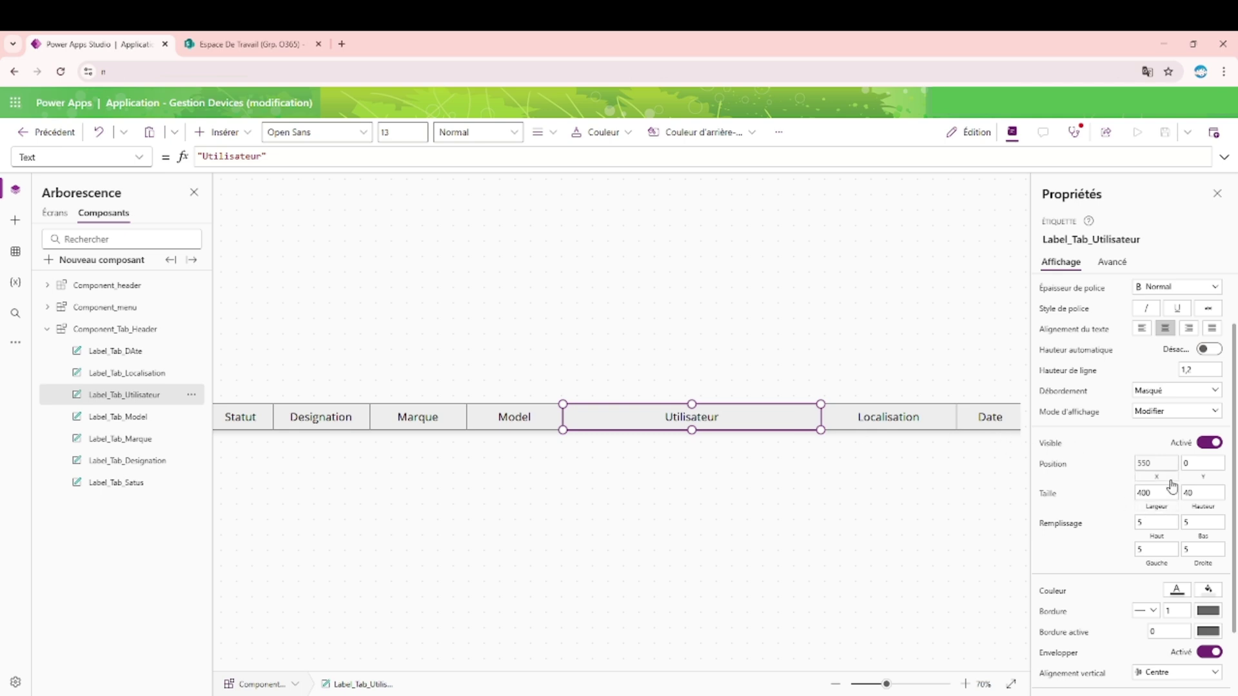
pyautogui.click(1160, 500)
pyautogui.write('300')
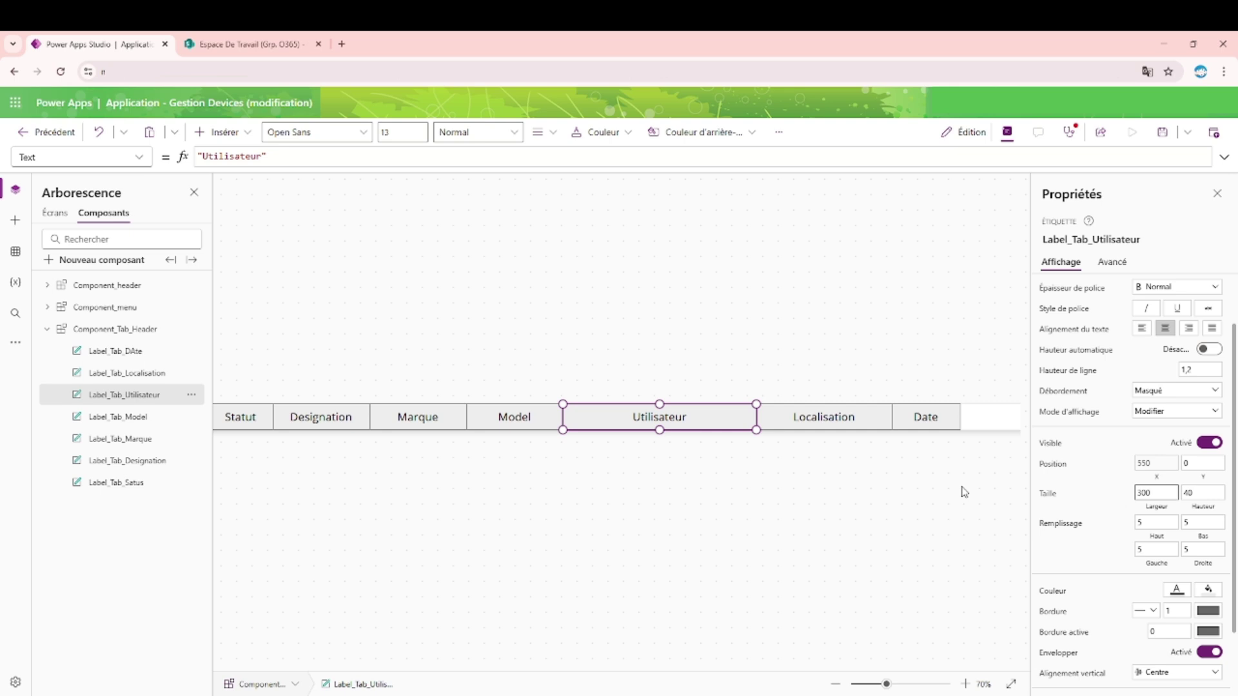
pyautogui.click(852, 320)
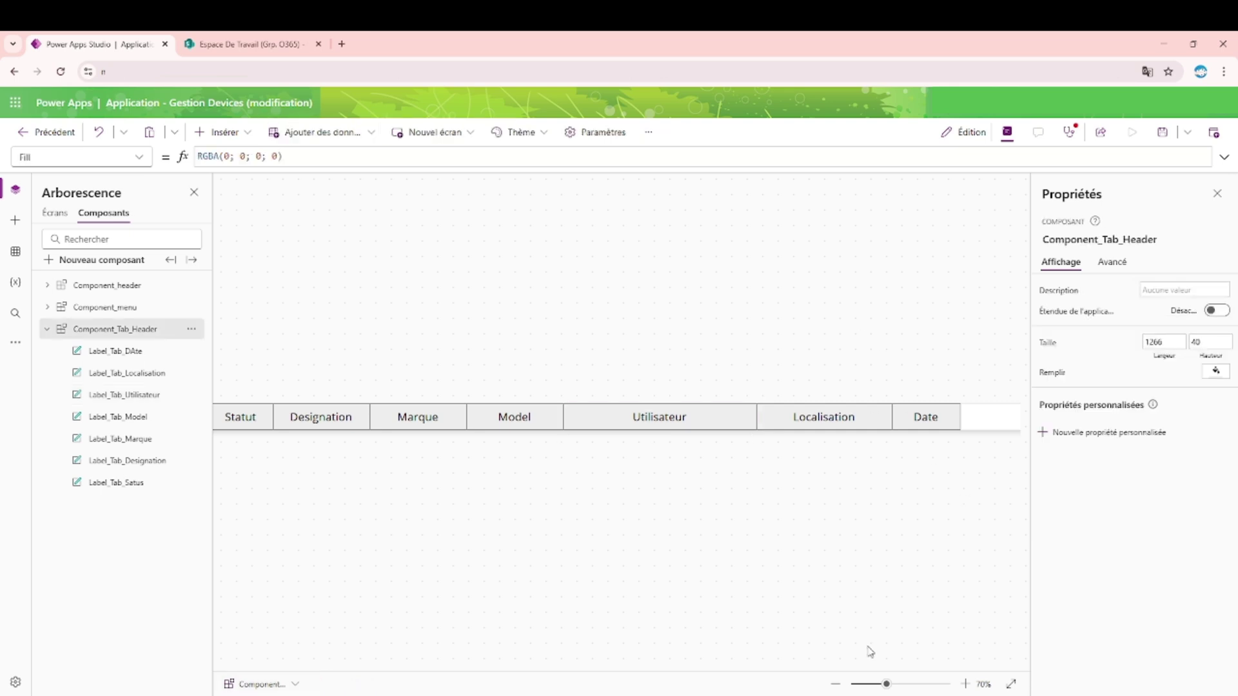
# Step: Duplicate the Date header label in the table header component and rename the copy Label_Tab_Action
pyautogui.click(947, 416)
pyautogui.hotkey('ctrl', 'c')
pyautogui.hotkey('ctrl', 'v')
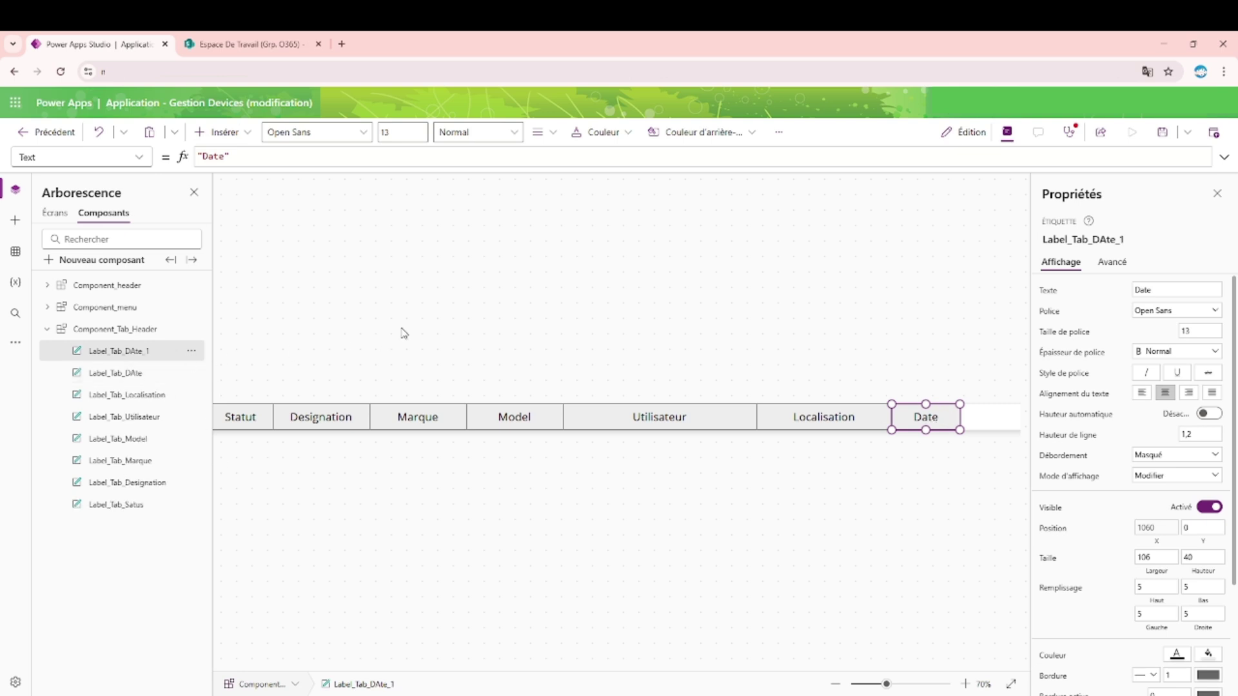
pyautogui.click(1128, 238)
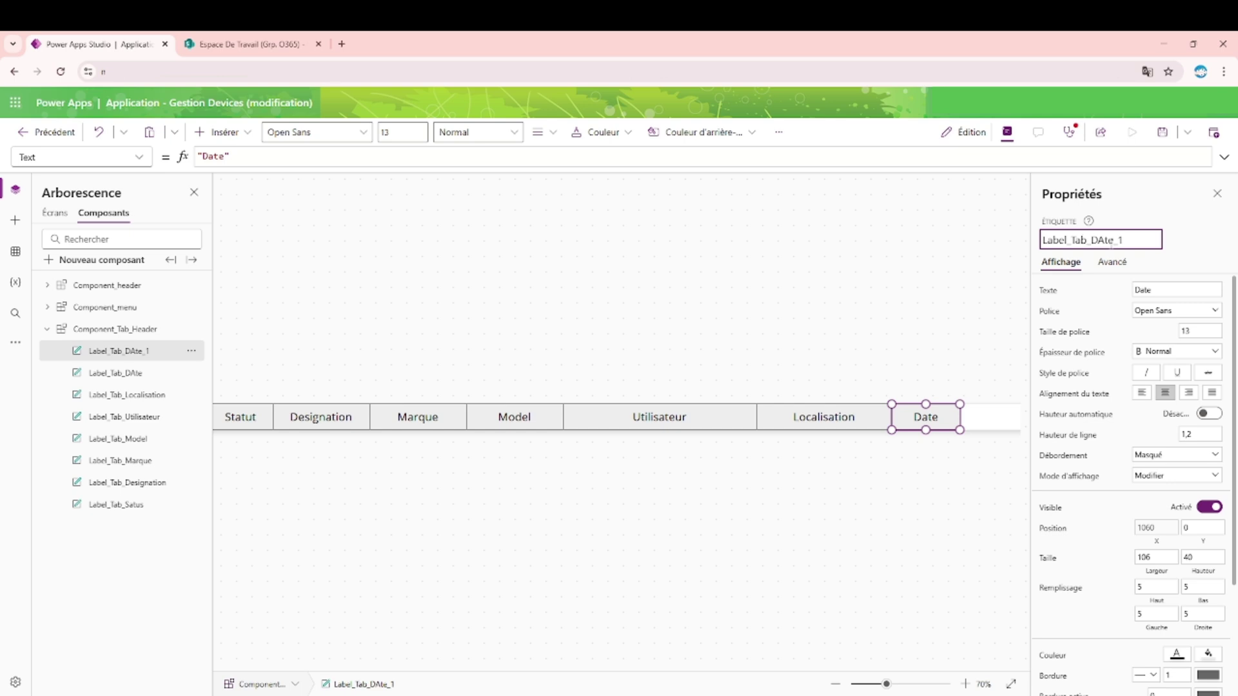
pyautogui.press('BackSpace')
pyautogui.write('ab_Action')
pyautogui.press('Return')
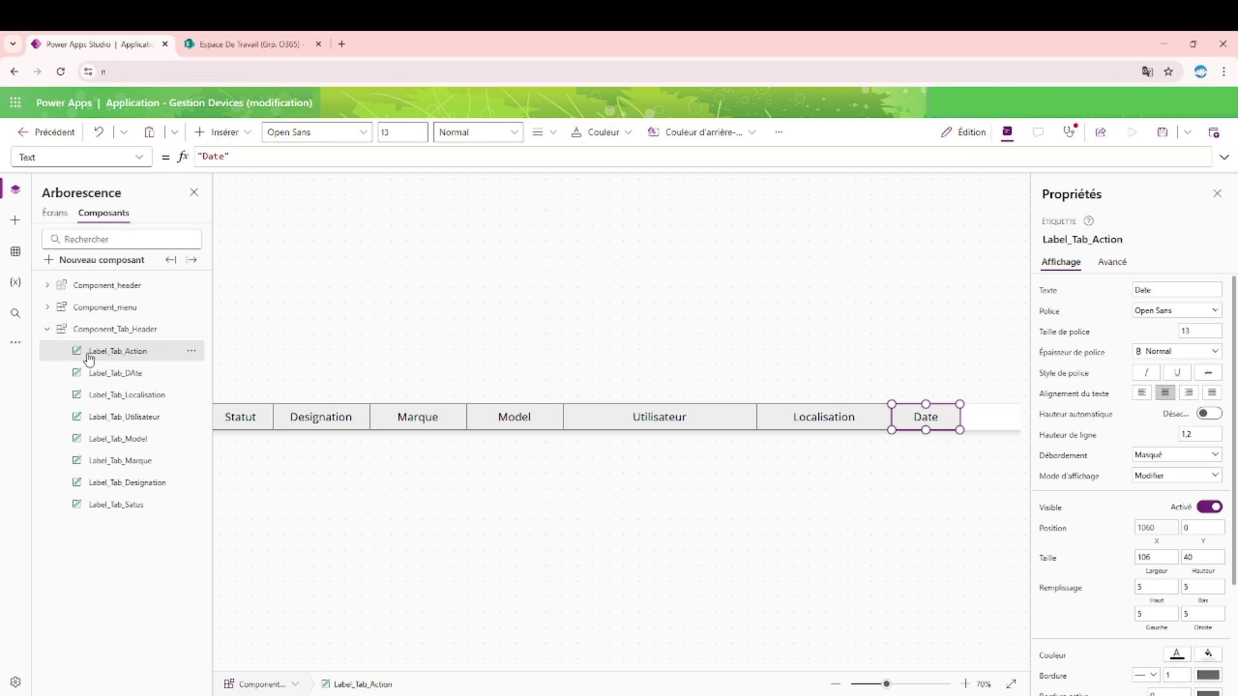
# Step: Correct the name of the original Date header label to Label_Tab_Date
pyautogui.click(103, 373)
pyautogui.click(1114, 239)
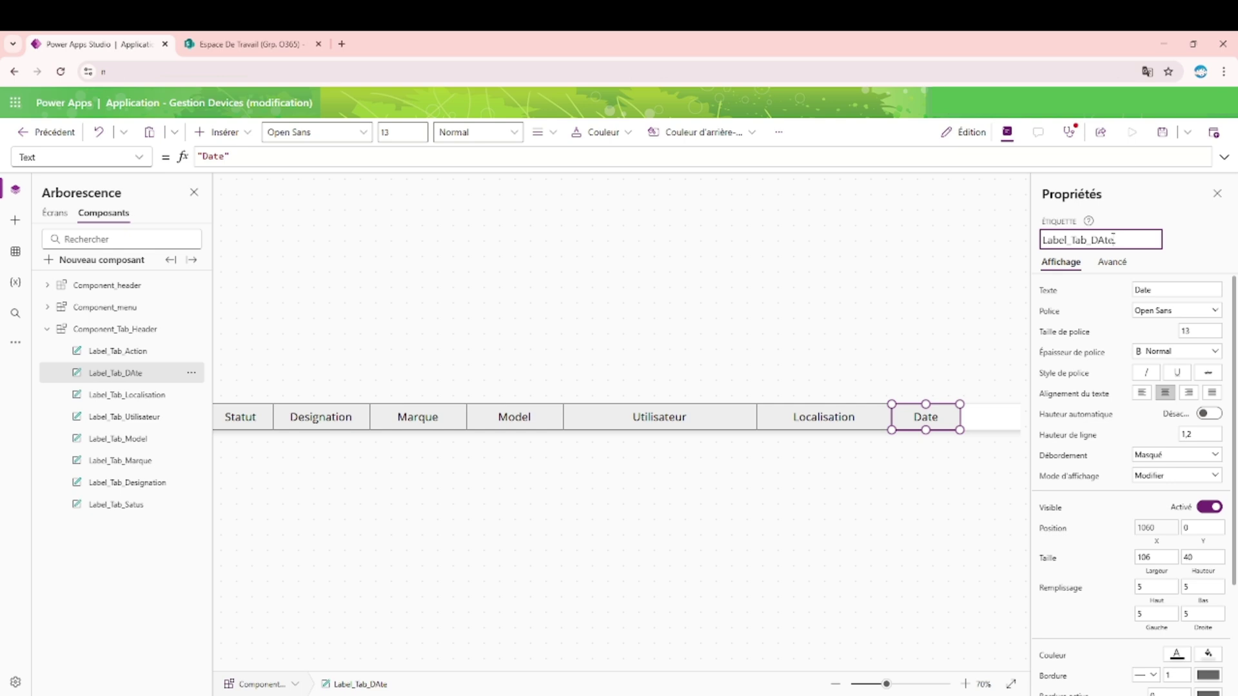
pyautogui.press('BackSpace')
pyautogui.write('ate')
pyautogui.press('Return')
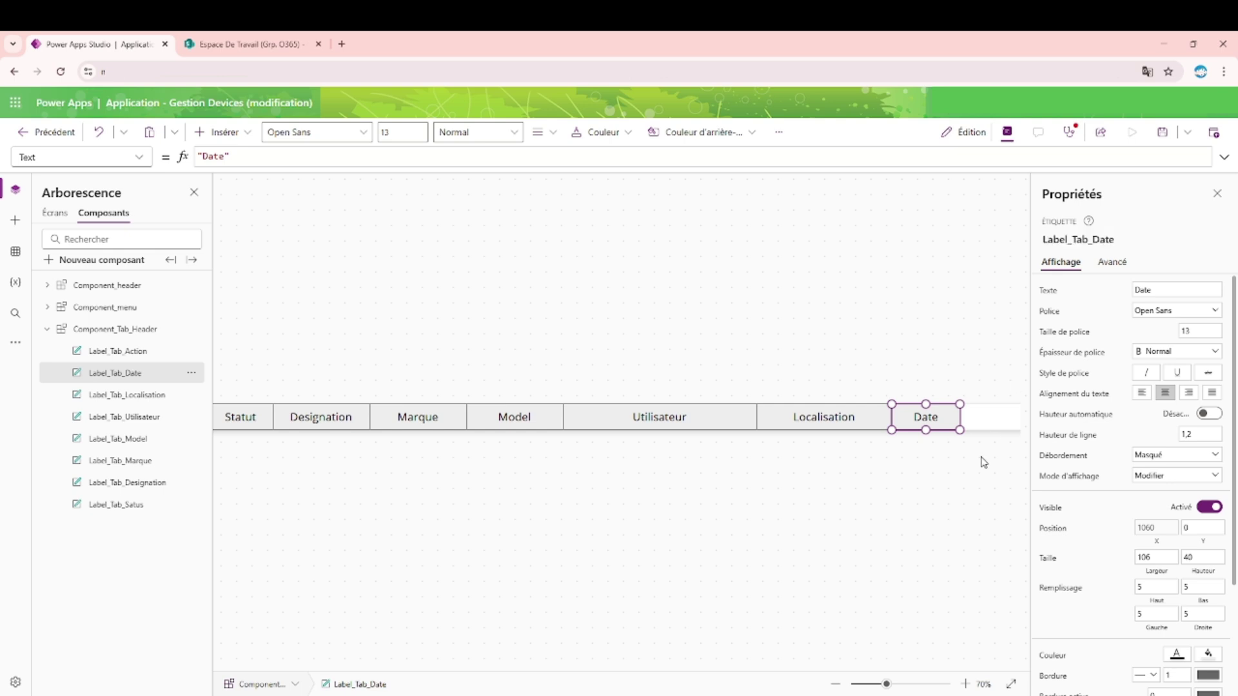
pyautogui.click(239, 391)
# Step: Set the X formula of Label_Tab_Action to Label_Tab_Date.X + Label_Tab_Date.Width
pyautogui.click(143, 351)
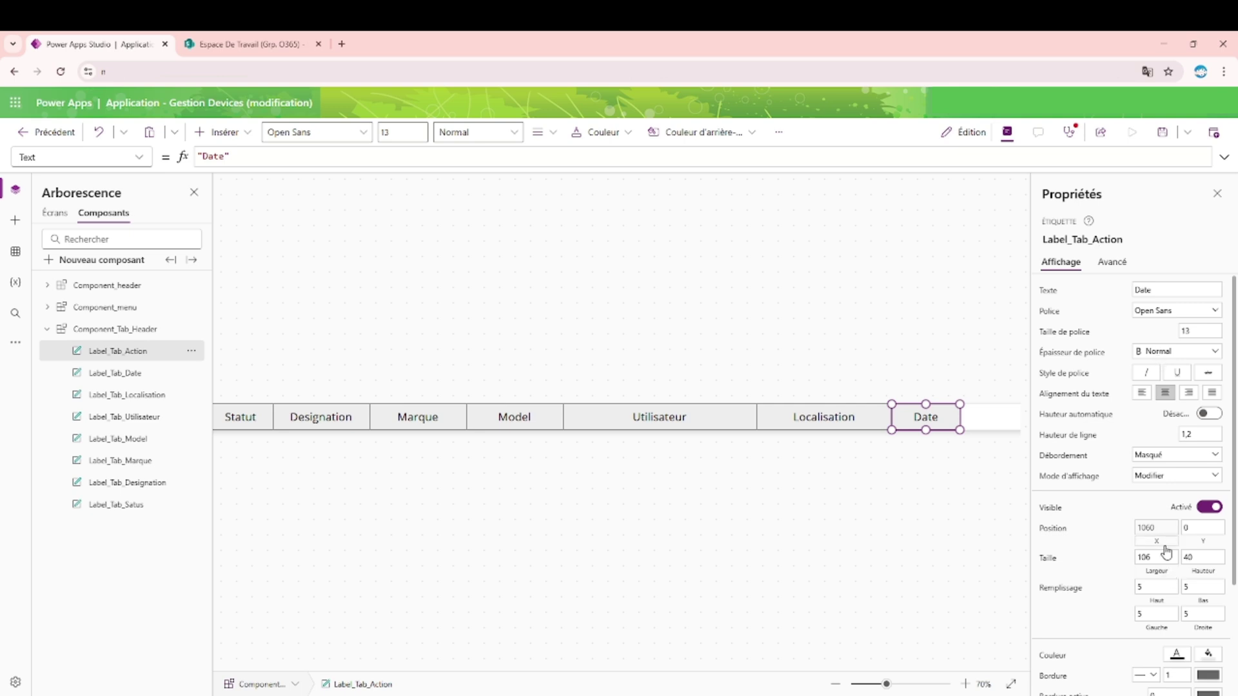
pyautogui.click(1156, 527)
pyautogui.moveTo(315, 155); pyautogui.dragTo(251, 156)
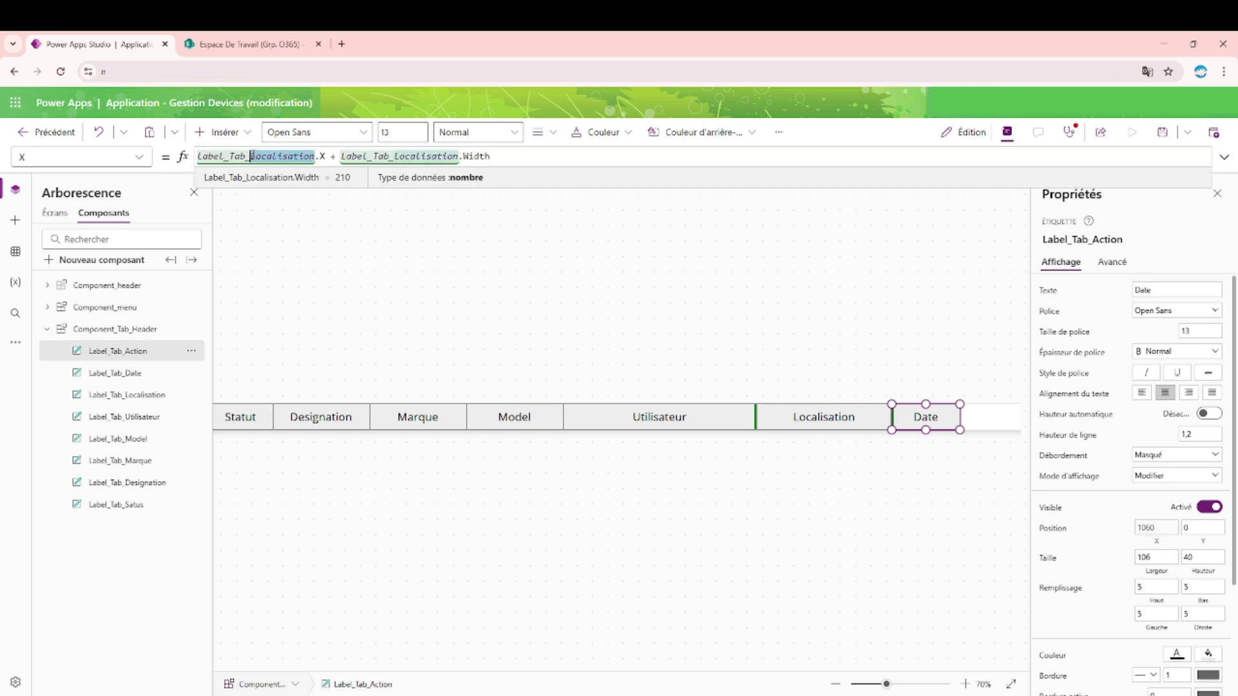
pyautogui.write('Date')
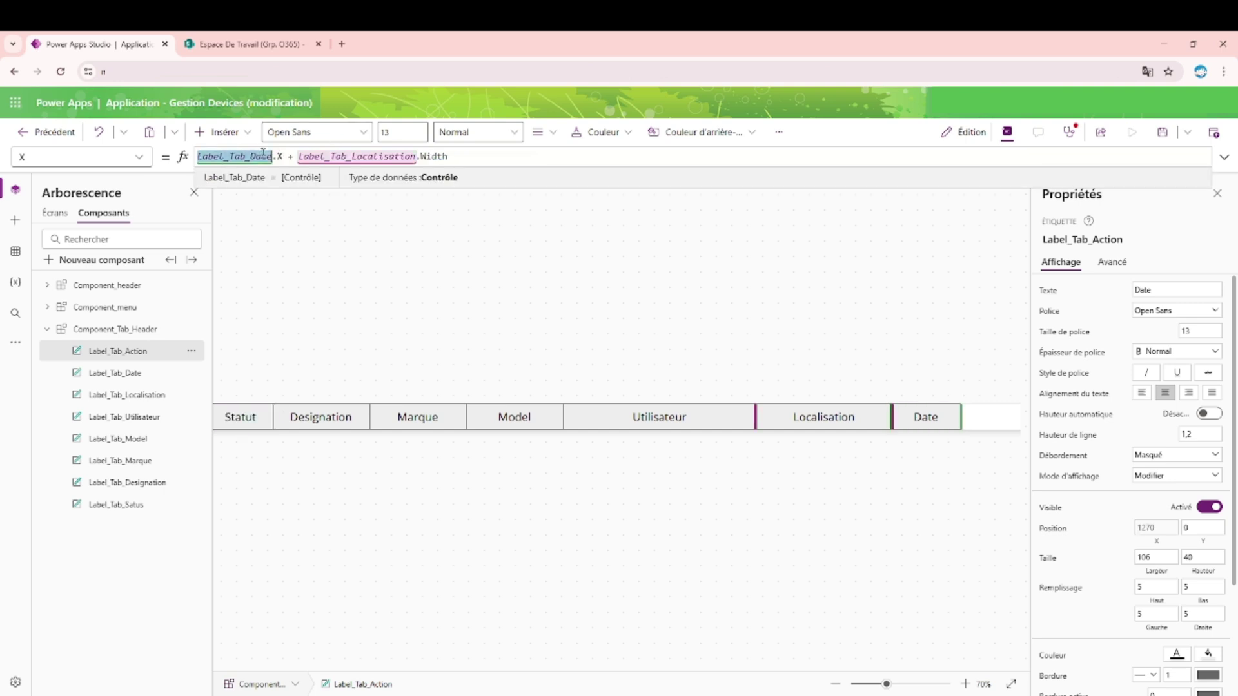
pyautogui.click(729, 303)
pyautogui.click(1003, 418)
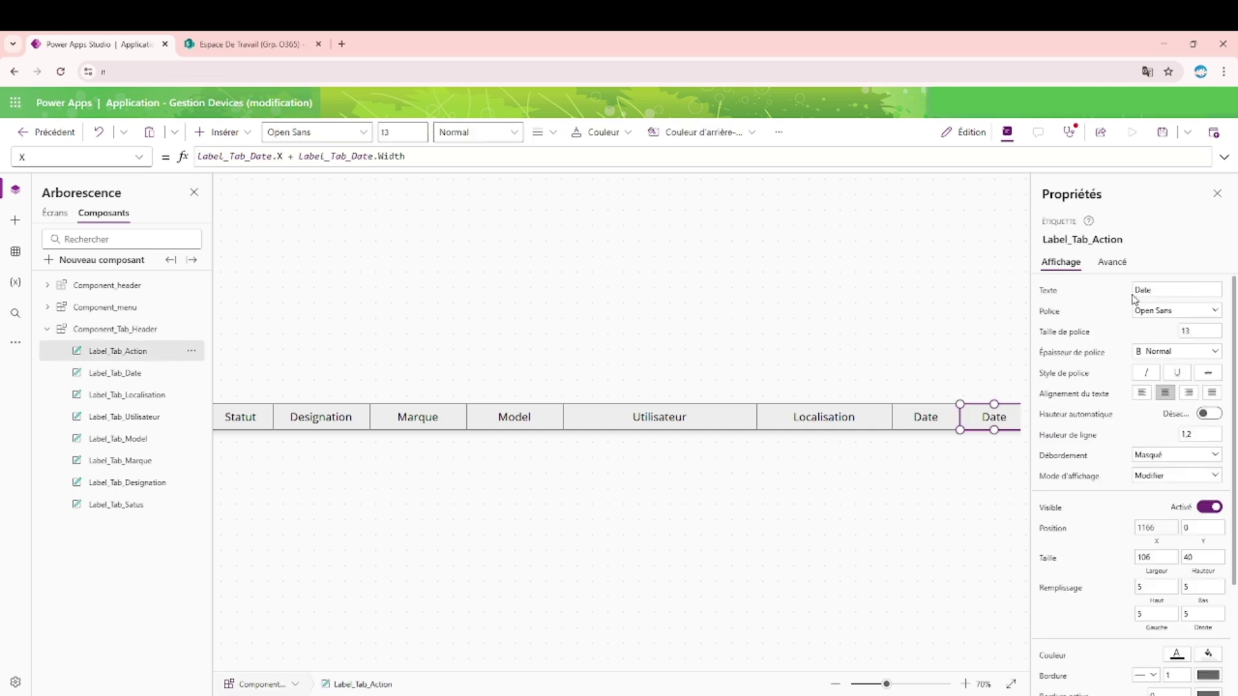
# Step: Clear the text of the Label_Tab_Action header label
pyautogui.click(1165, 289)
pyautogui.hotkey('ctrl', 'a')
pyautogui.press('BackSpace')
pyautogui.click(900, 293)
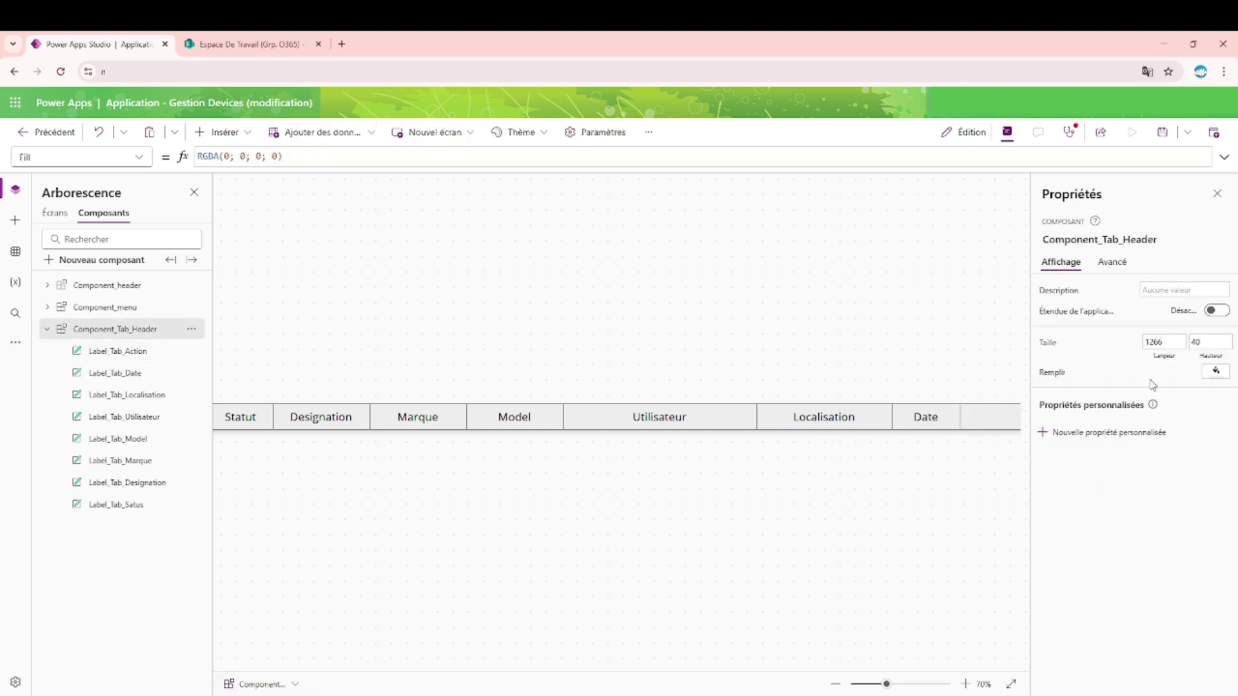
# Step: Return to the Ordinateurs dashboard screen and set the gallery user label's width to 300
pyautogui.click(55, 213)
pyautogui.click(1011, 684)
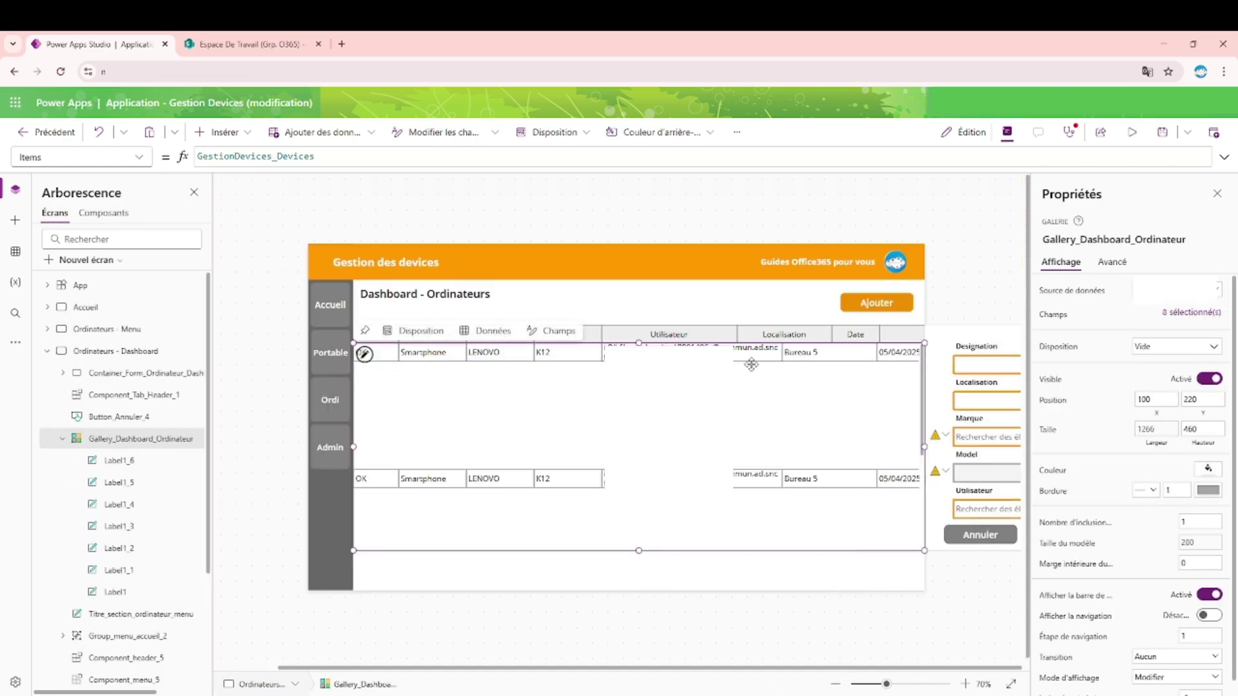
pyautogui.click(746, 358)
pyautogui.doubleClick(1166, 568)
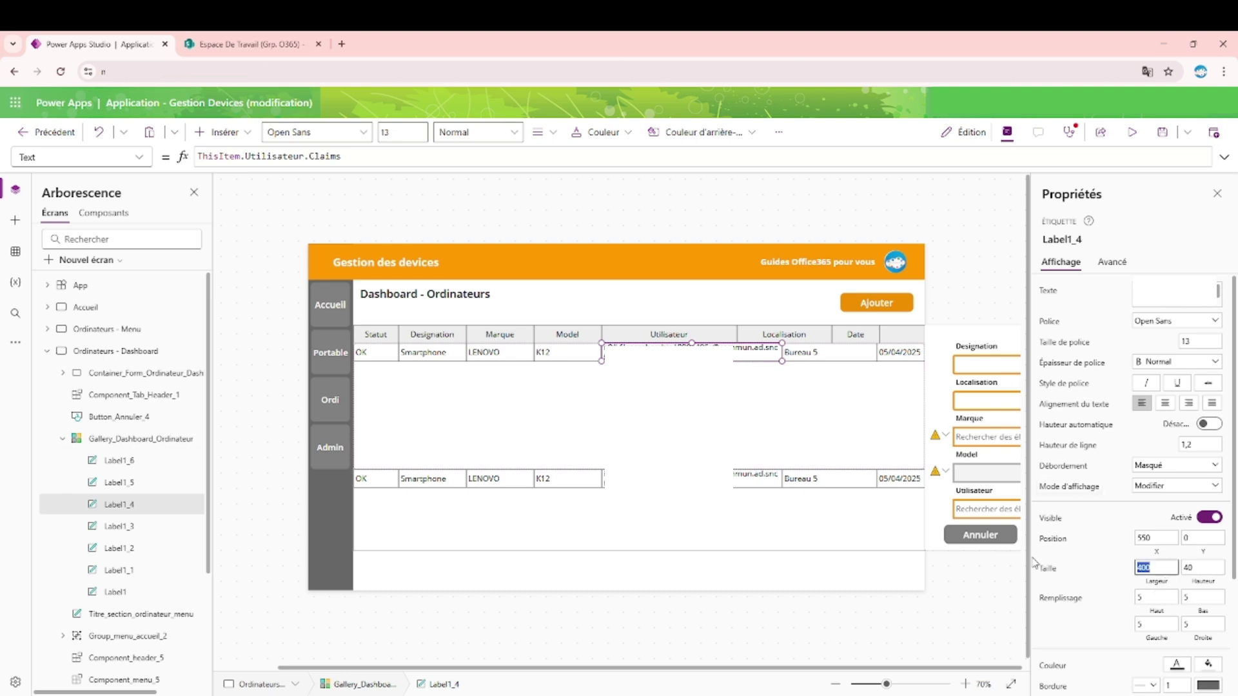
pyautogui.write('30')
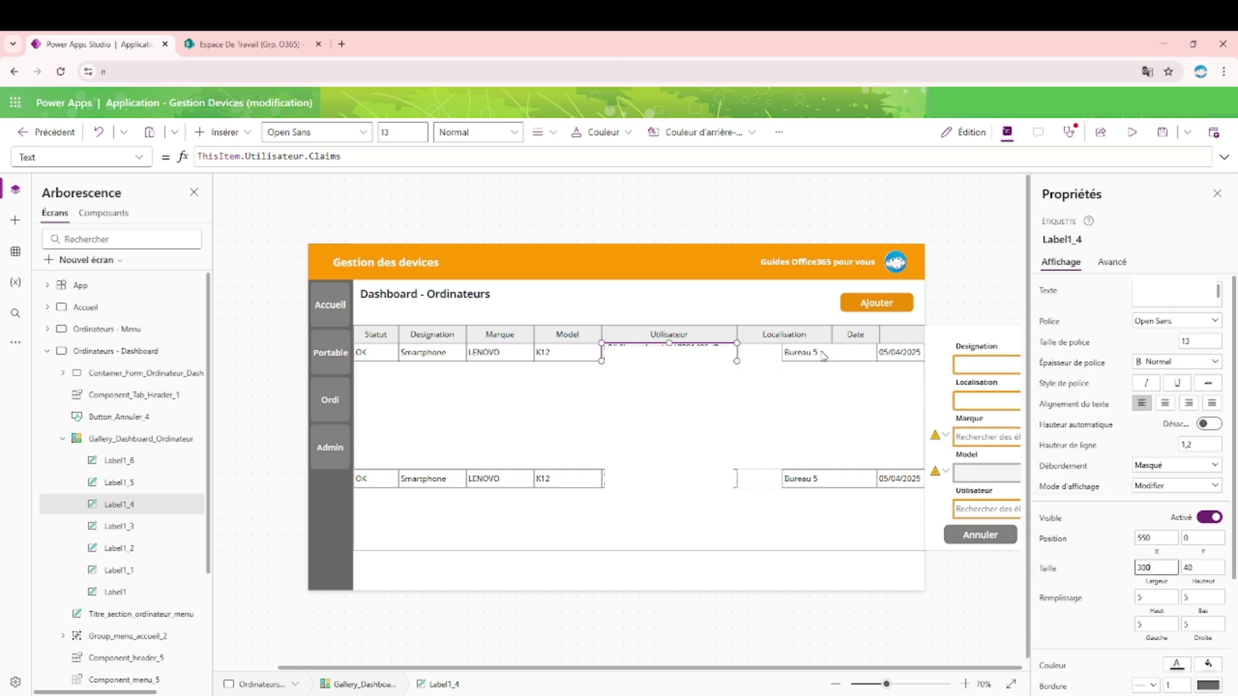
# Step: Move the gallery Localisation and date labels together against the user label, aligned under the Localisation and Date headers
pyautogui.click(825, 355)
pyautogui.keyDown('shift'); pyautogui.click(906, 358); pyautogui.keyUp('shift')
pyautogui.moveTo(905, 355); pyautogui.dragTo(860, 352)
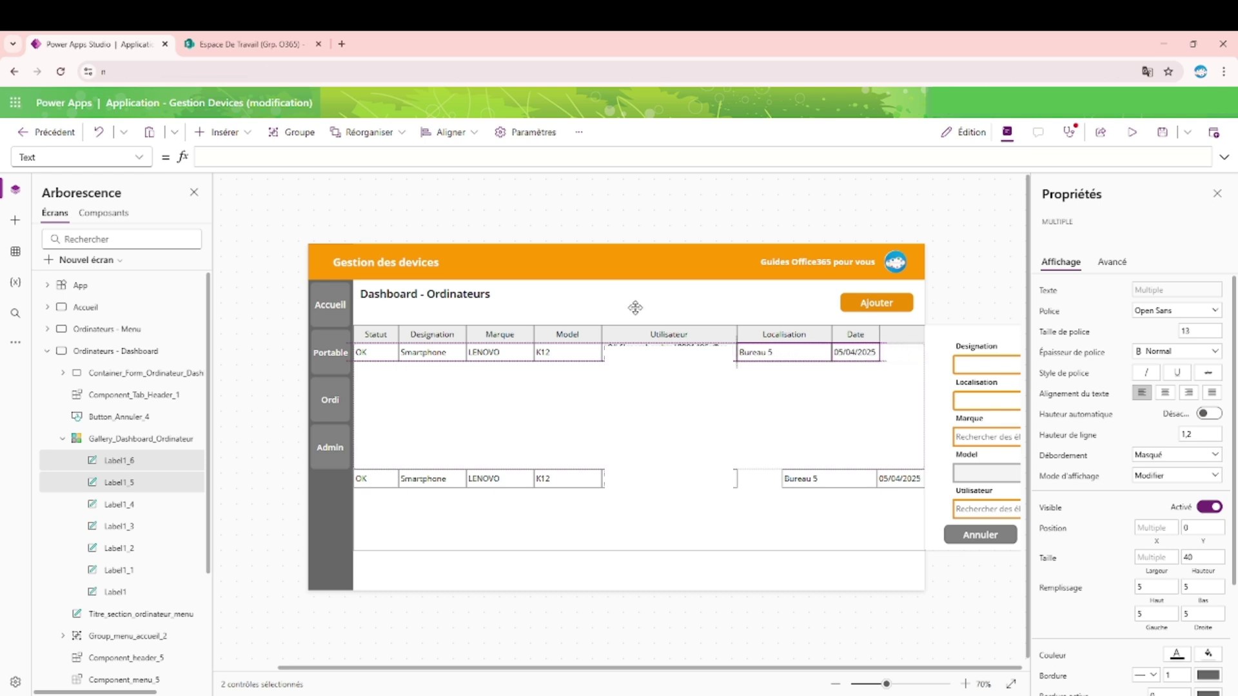
pyautogui.click(813, 214)
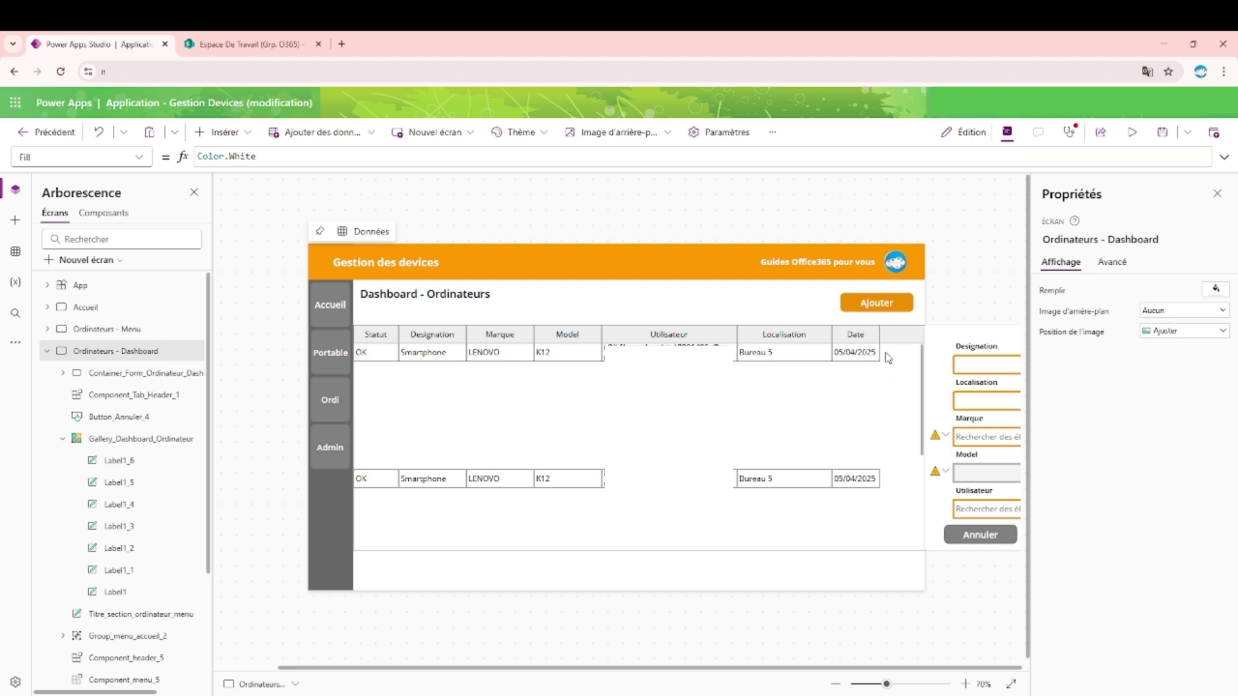
# Step: Duplicate the gallery date label, reduce the copy's width to 100, and place it under the blank header column at X 1160, Y 0
pyautogui.click(869, 353)
pyautogui.hotkey('ctrl', 'c')
pyautogui.hotkey('ctrl', 'v')
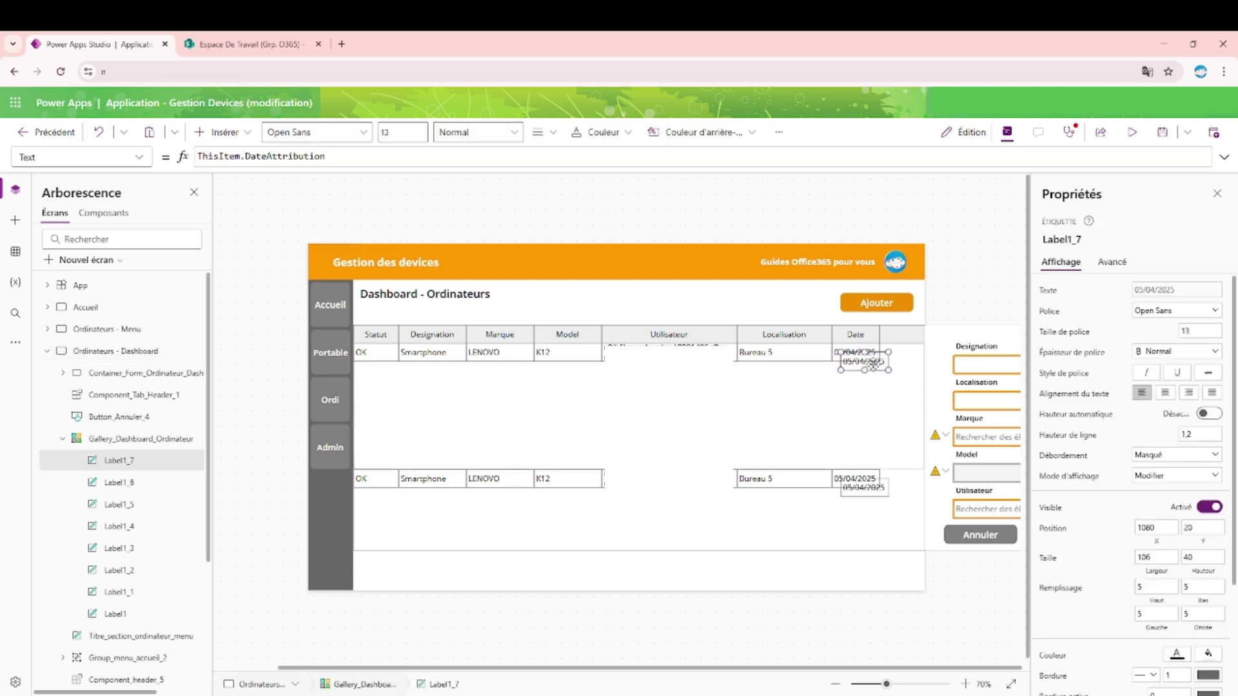
pyautogui.moveTo(872, 356); pyautogui.dragTo(923, 353)
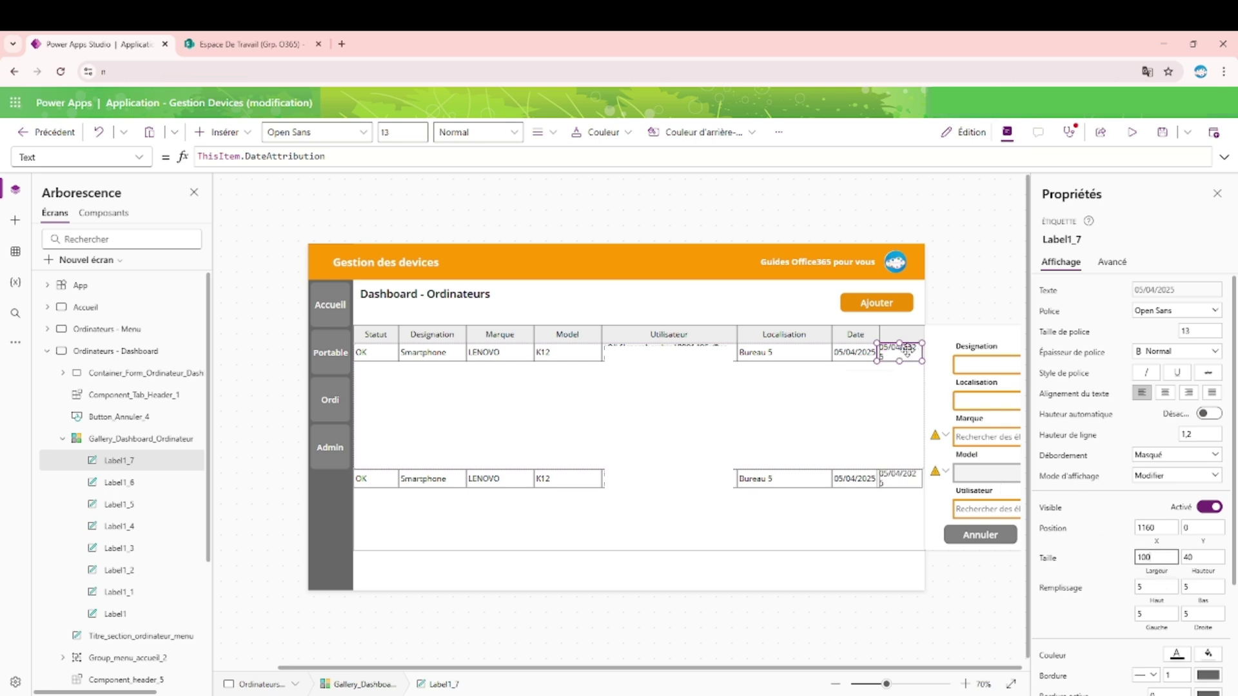
# Step: Move the gallery's action-column label to X 1166, Y 0, and clear its text formula
pyautogui.moveTo(909, 348); pyautogui.dragTo(915, 352)
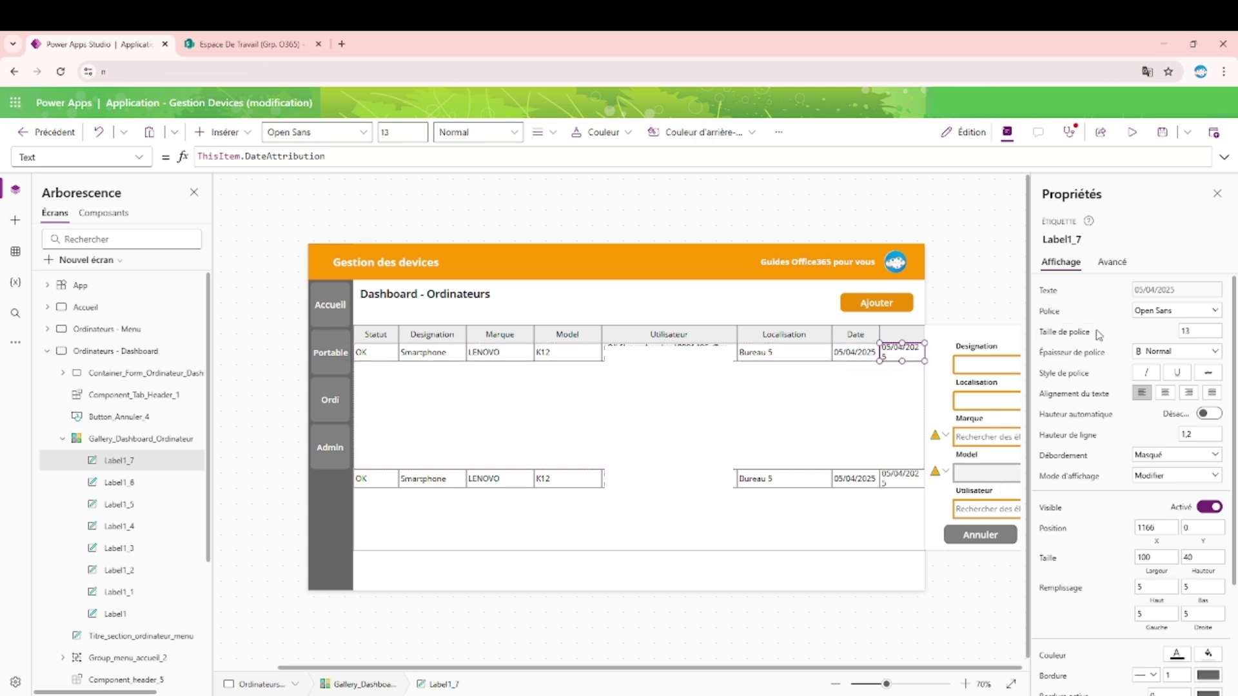
pyautogui.click(1204, 330)
pyautogui.click(380, 157)
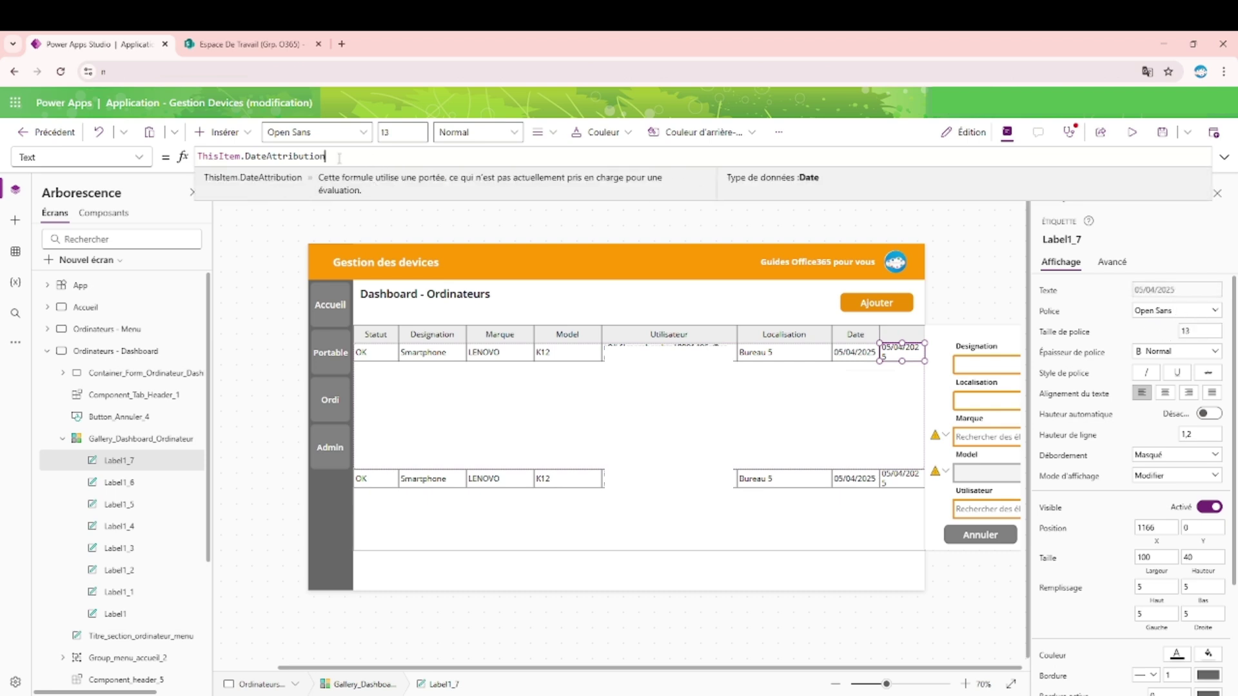
pyautogui.moveTo(325, 156); pyautogui.dragTo(195, 156)
pyautogui.press('BackSpace')
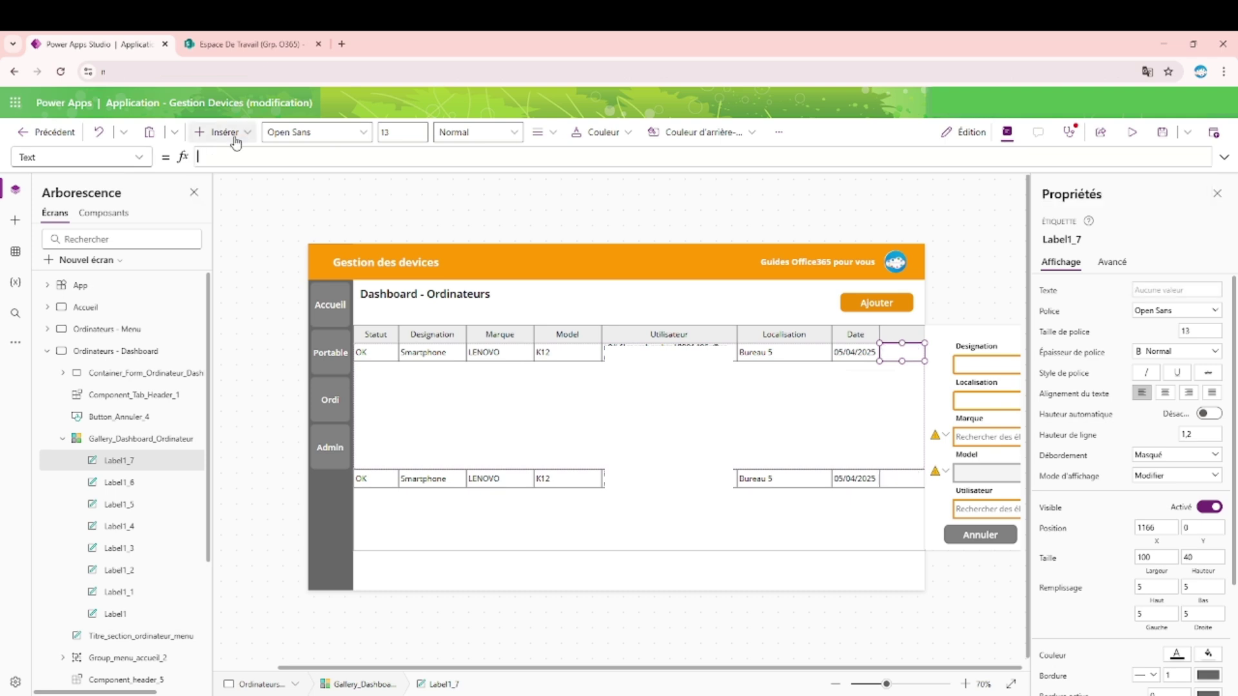
pyautogui.click(484, 199)
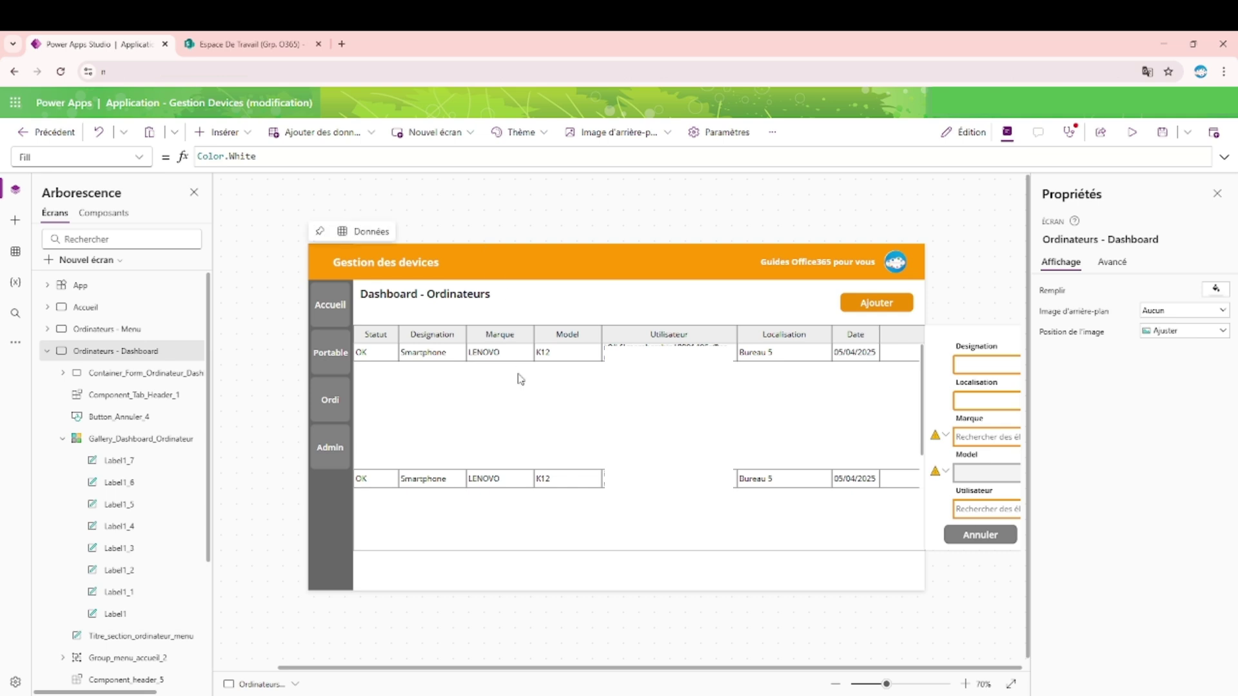
# Step: Set the template size of Gallery_Dashboard_Ordinateur to 40
pyautogui.click(479, 382)
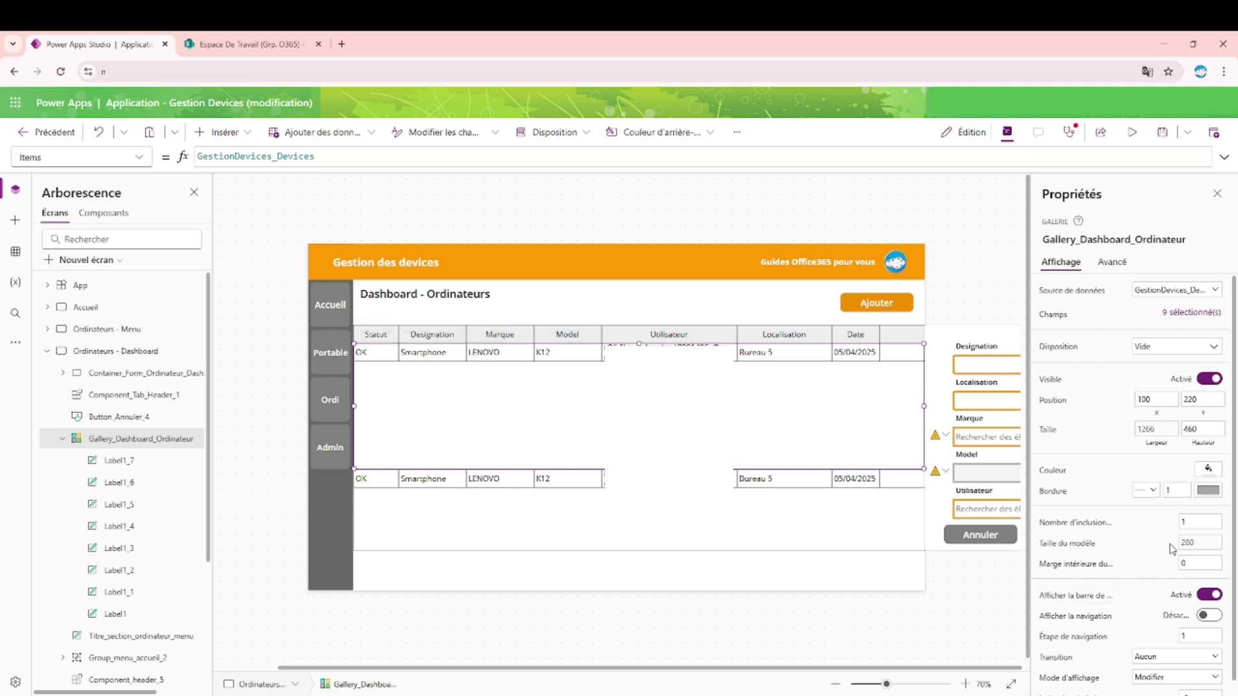
pyautogui.click(1201, 542)
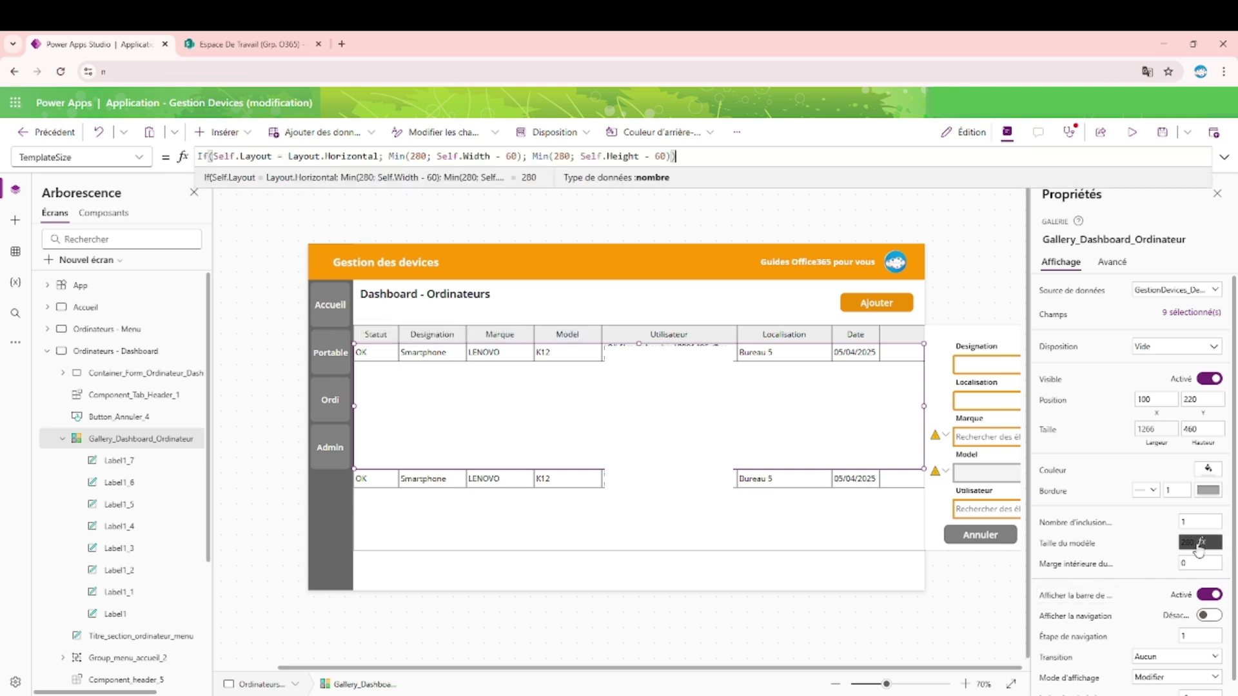
pyautogui.hotkey('ctrl', 'a')
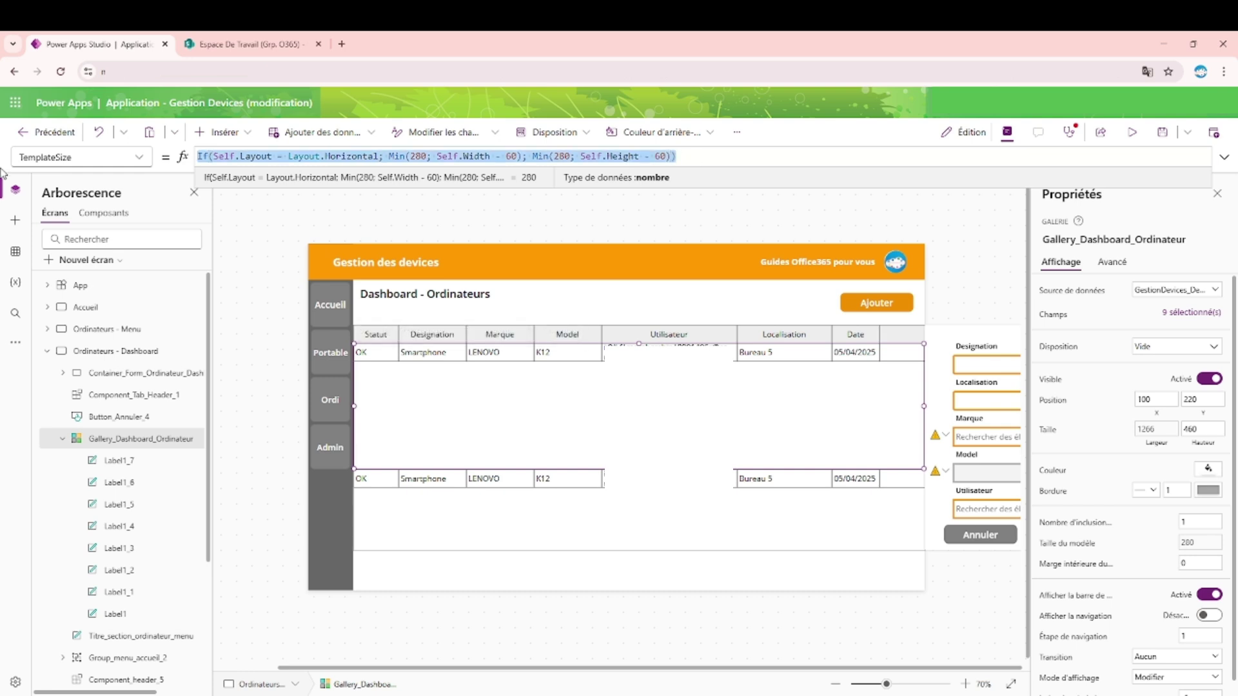
pyautogui.write('40')
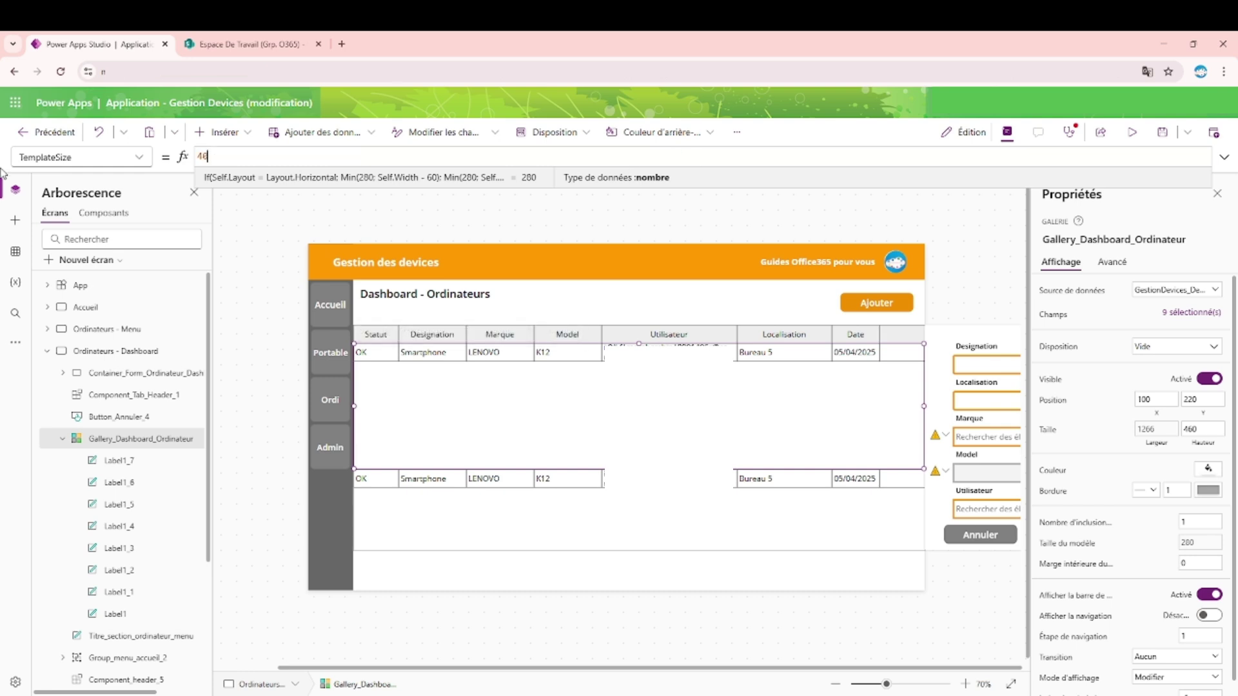
pyautogui.click(653, 227)
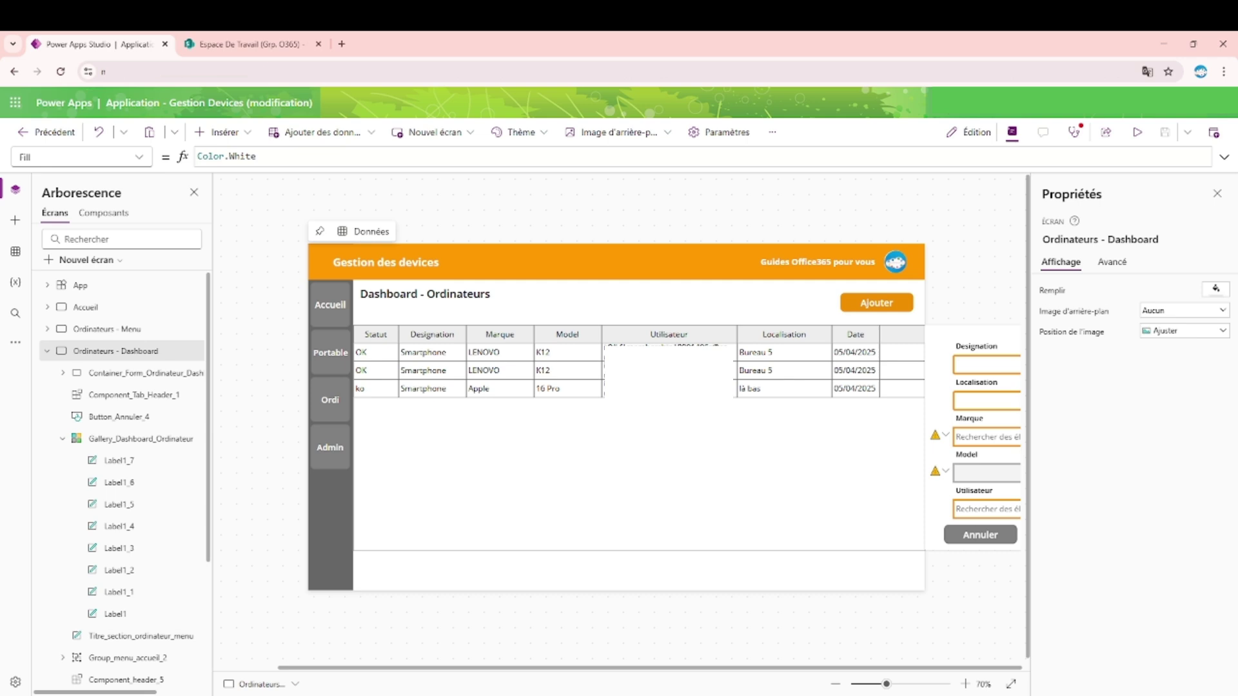
# Step: Set the gallery's template size to 280 and select its row template
pyautogui.click(898, 360)
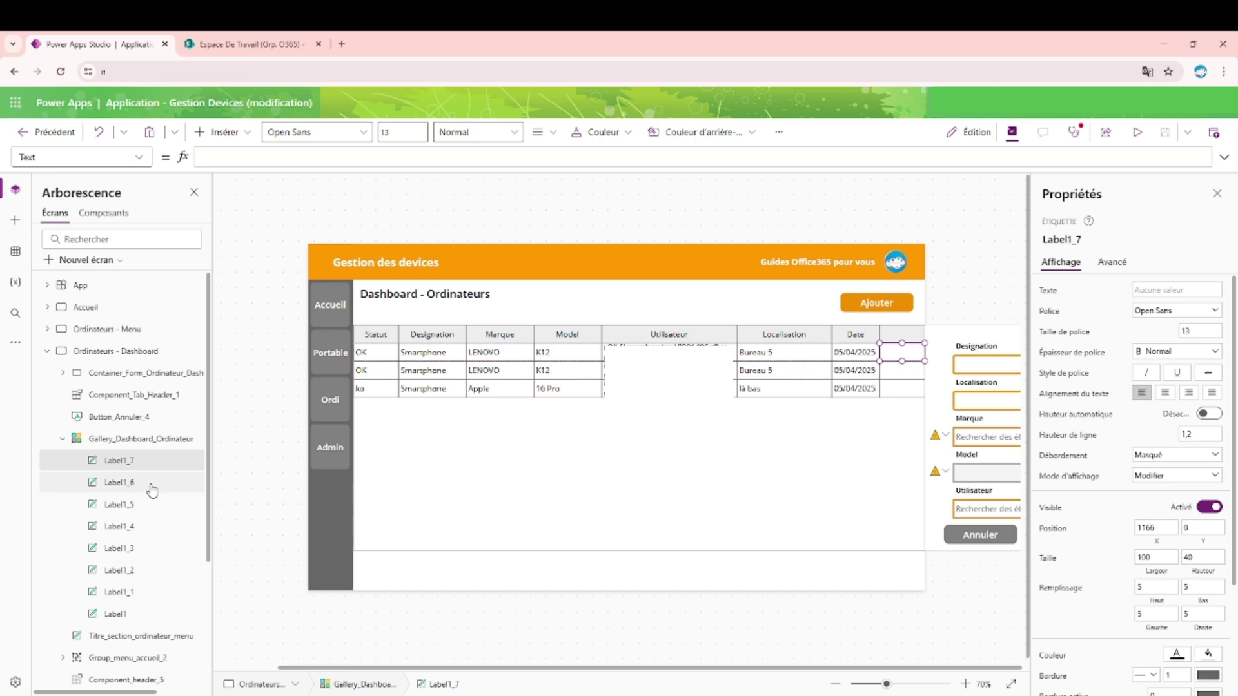
pyautogui.click(779, 488)
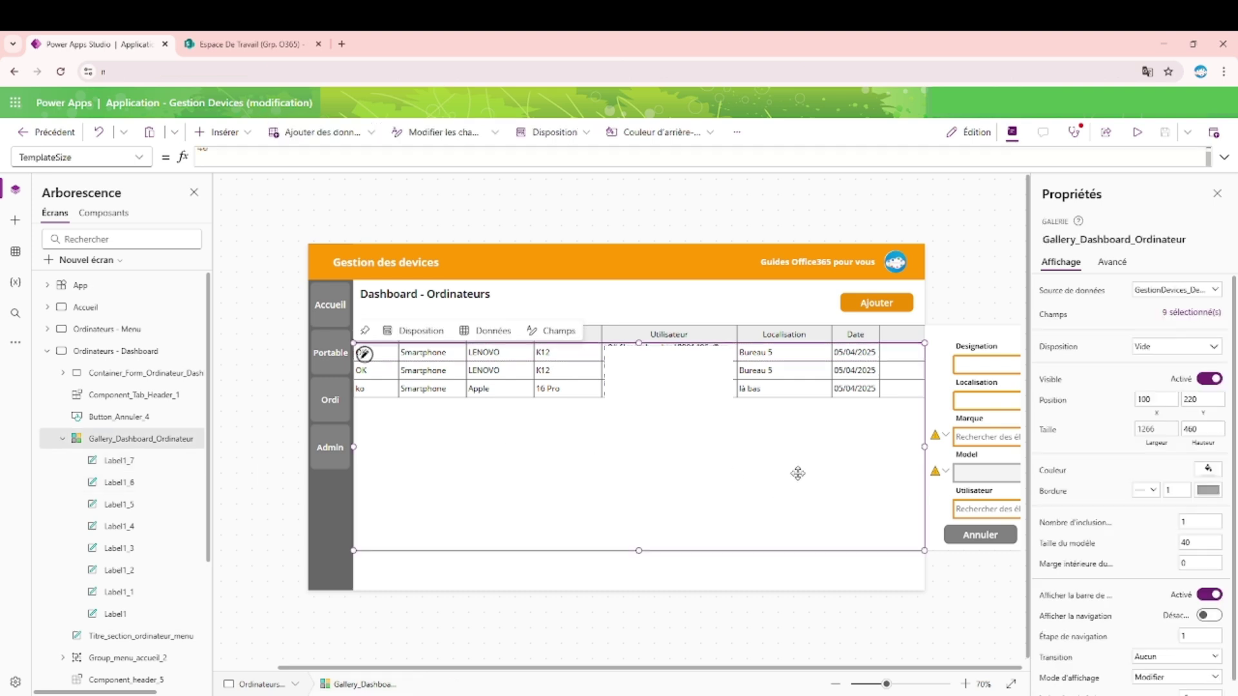
pyautogui.click(1201, 542)
pyautogui.write('280')
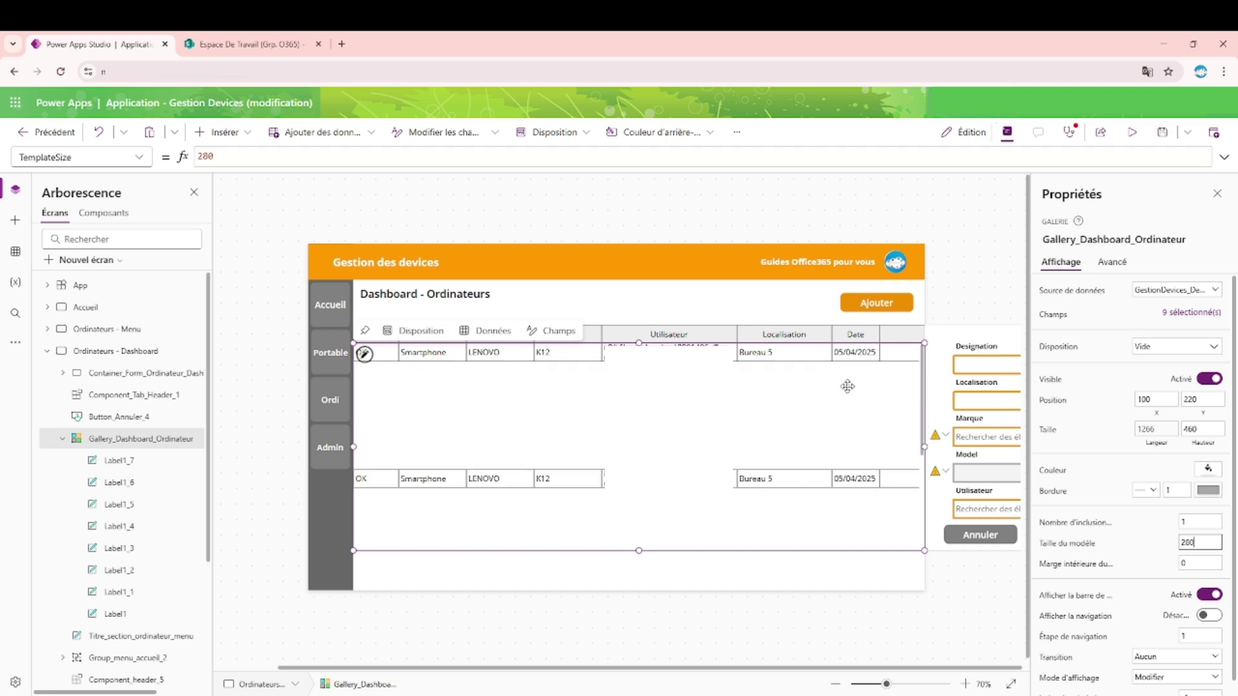
pyautogui.click(847, 385)
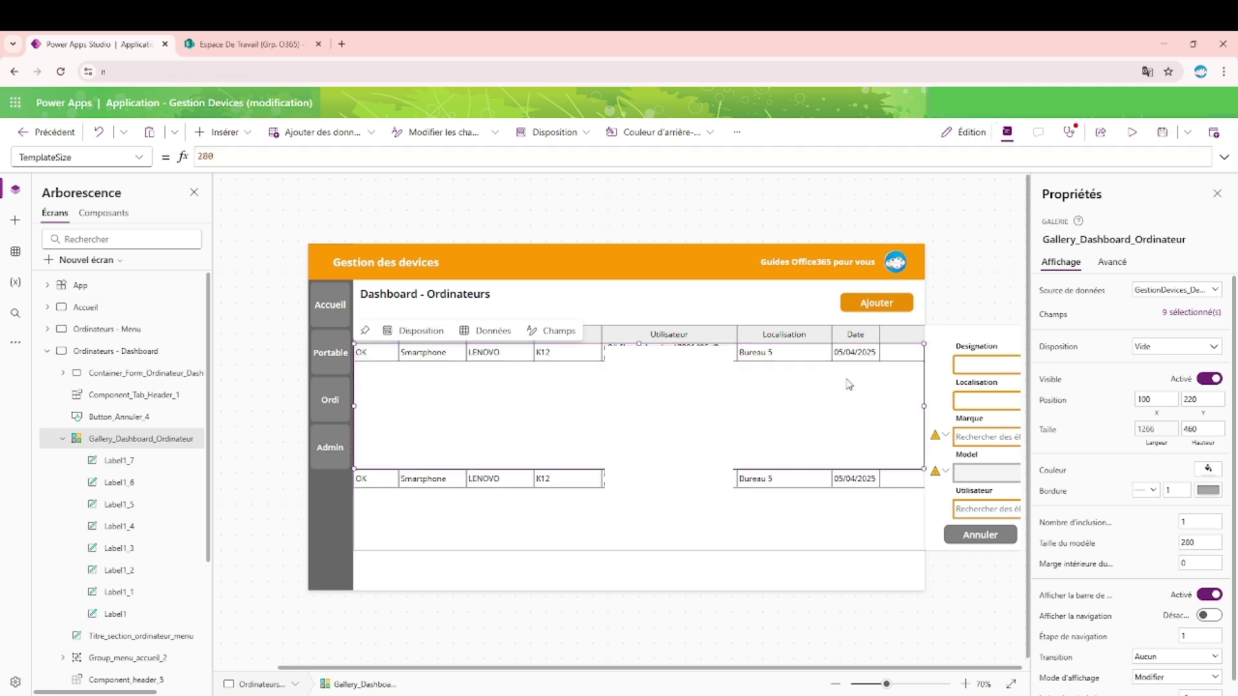
# Step: Look for an edit icon among the insertable items, searching with the terms "cr" and "sty"
pyautogui.click(245, 134)
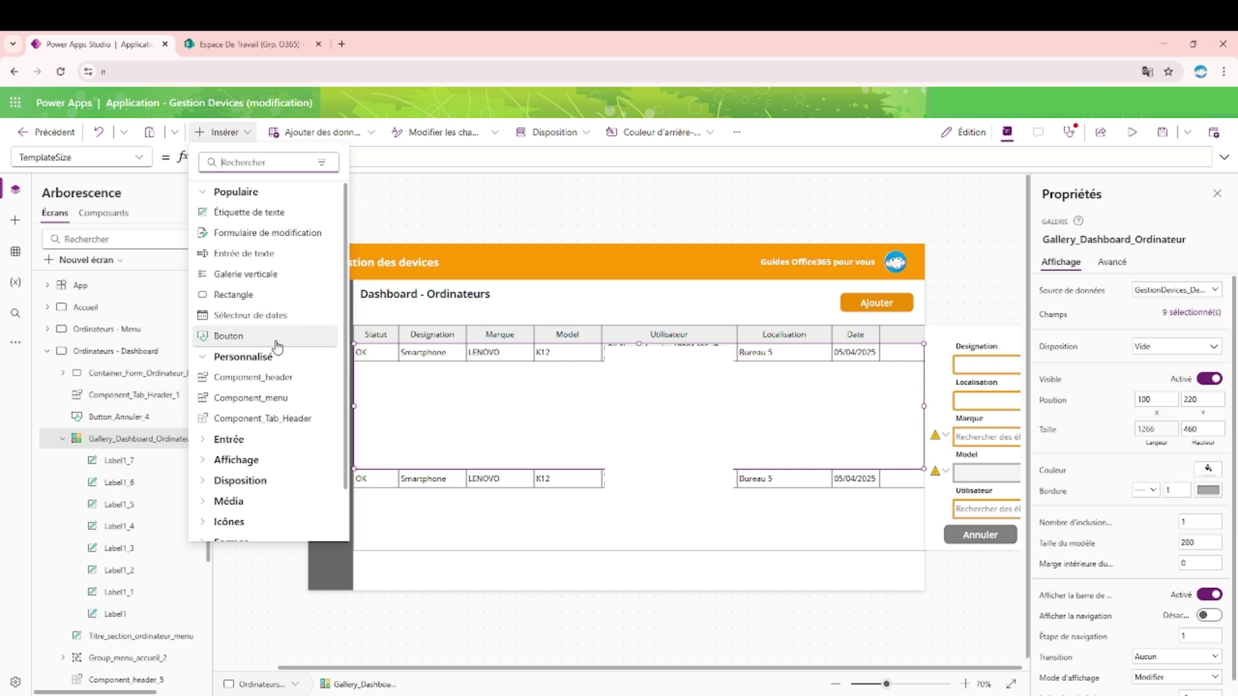
pyautogui.scroll(-1, 278, 347)
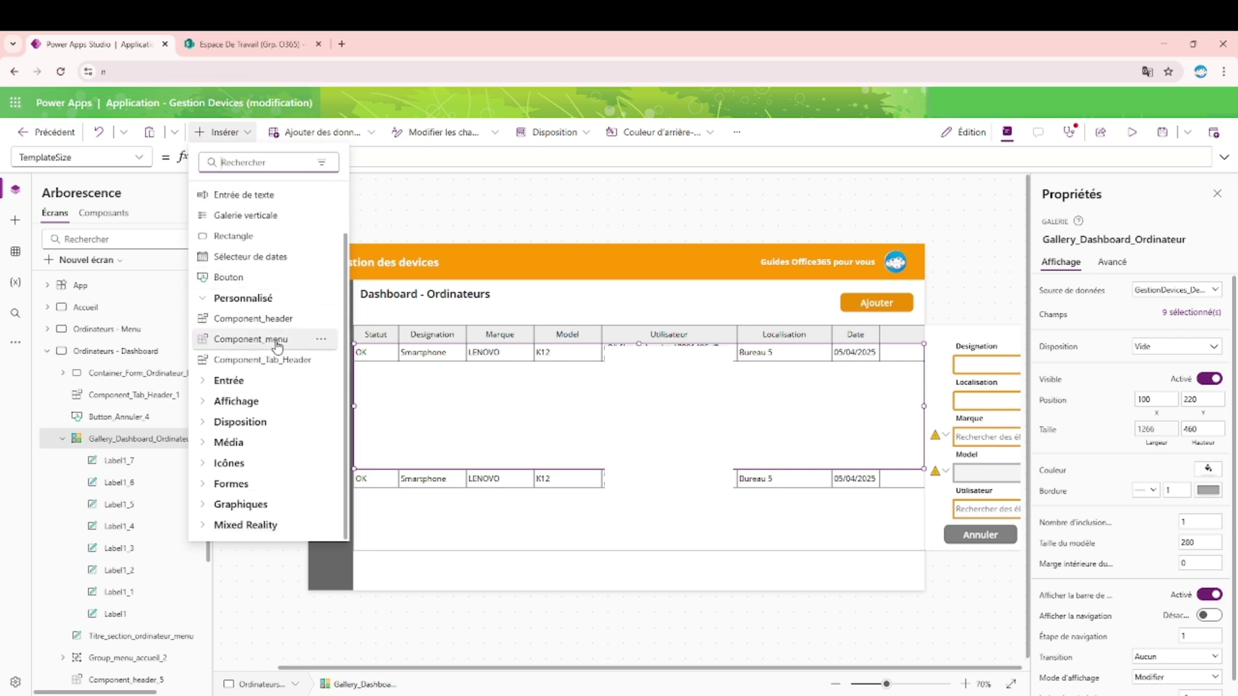
pyautogui.click(236, 464)
pyautogui.scroll(-2, 237, 468)
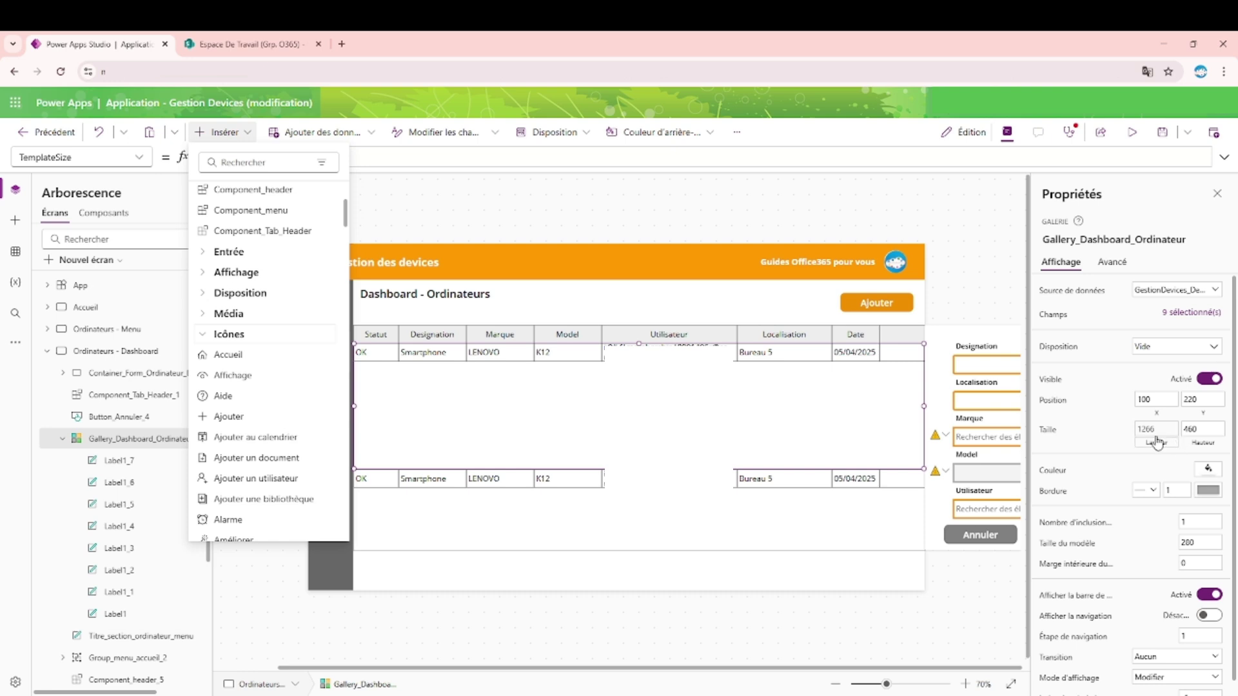
pyautogui.scroll(-3, 281, 348)
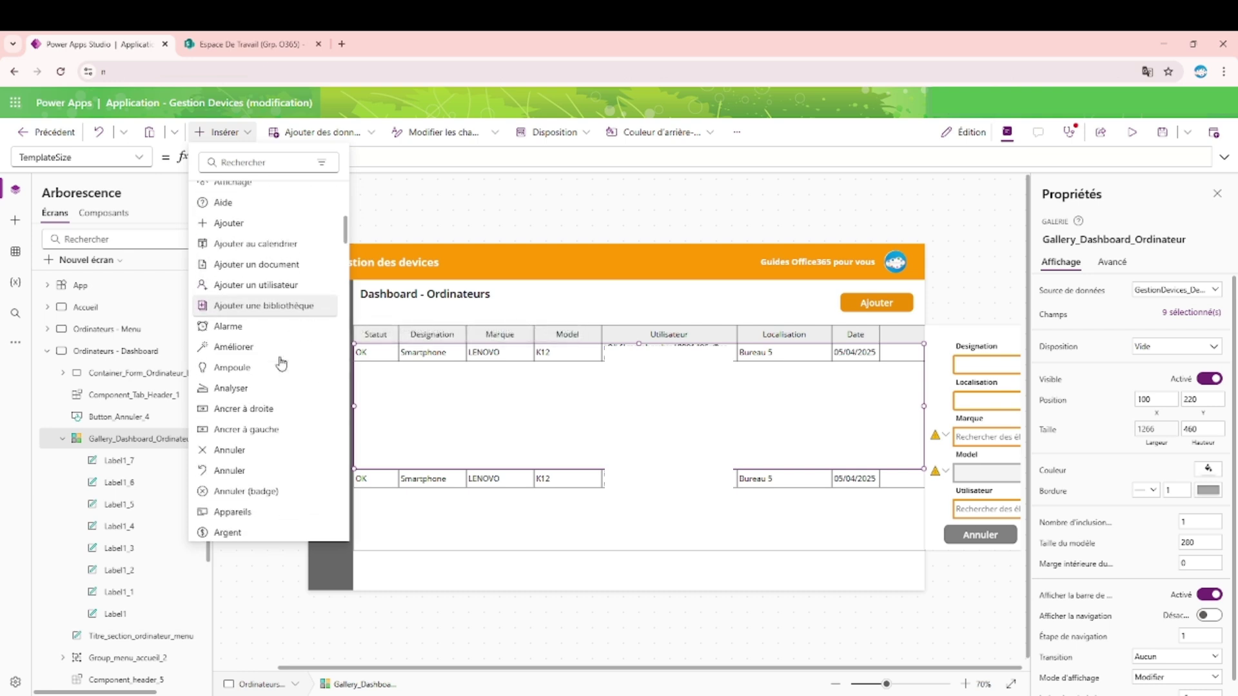
pyautogui.click(267, 163)
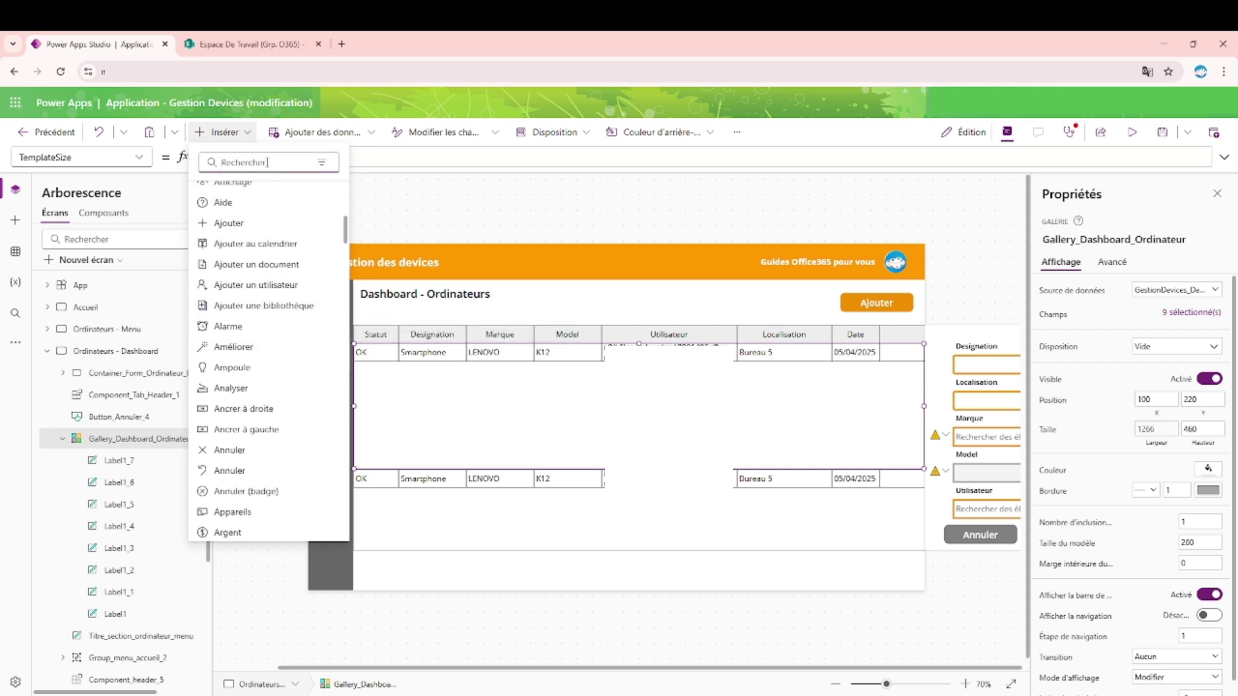
pyautogui.write('cr')
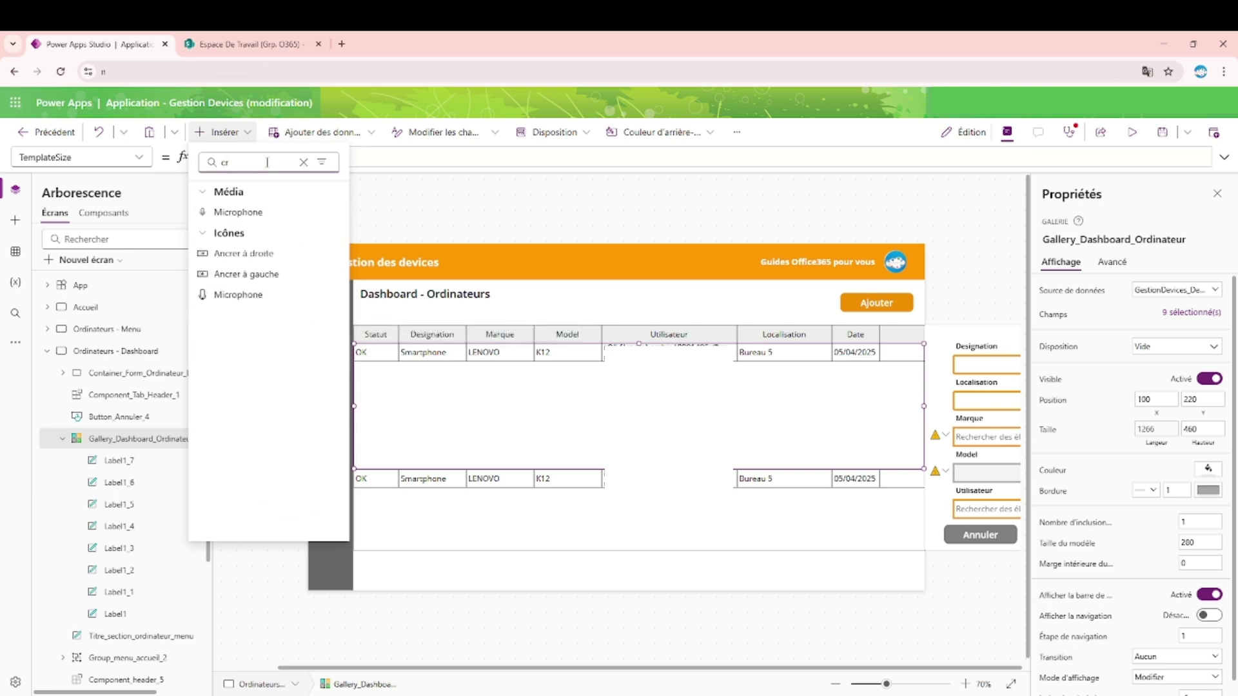
pyautogui.press('BackSpace')
pyautogui.press('BackSpace')
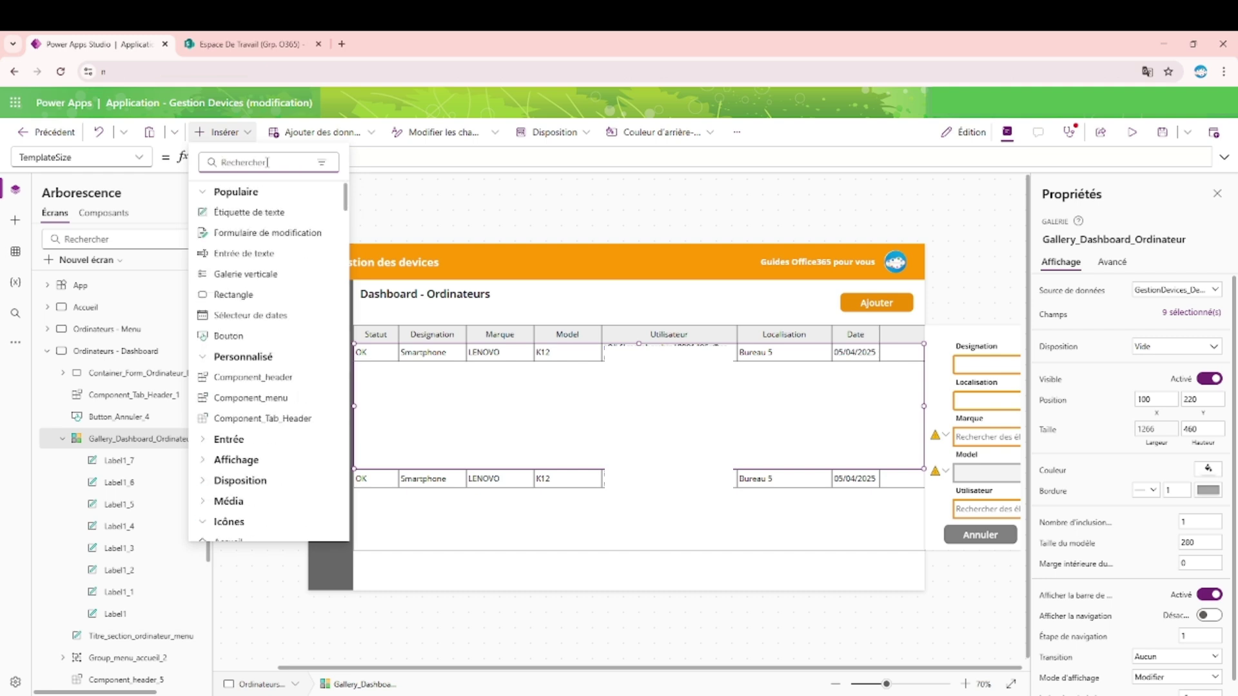
pyautogui.write('sty')
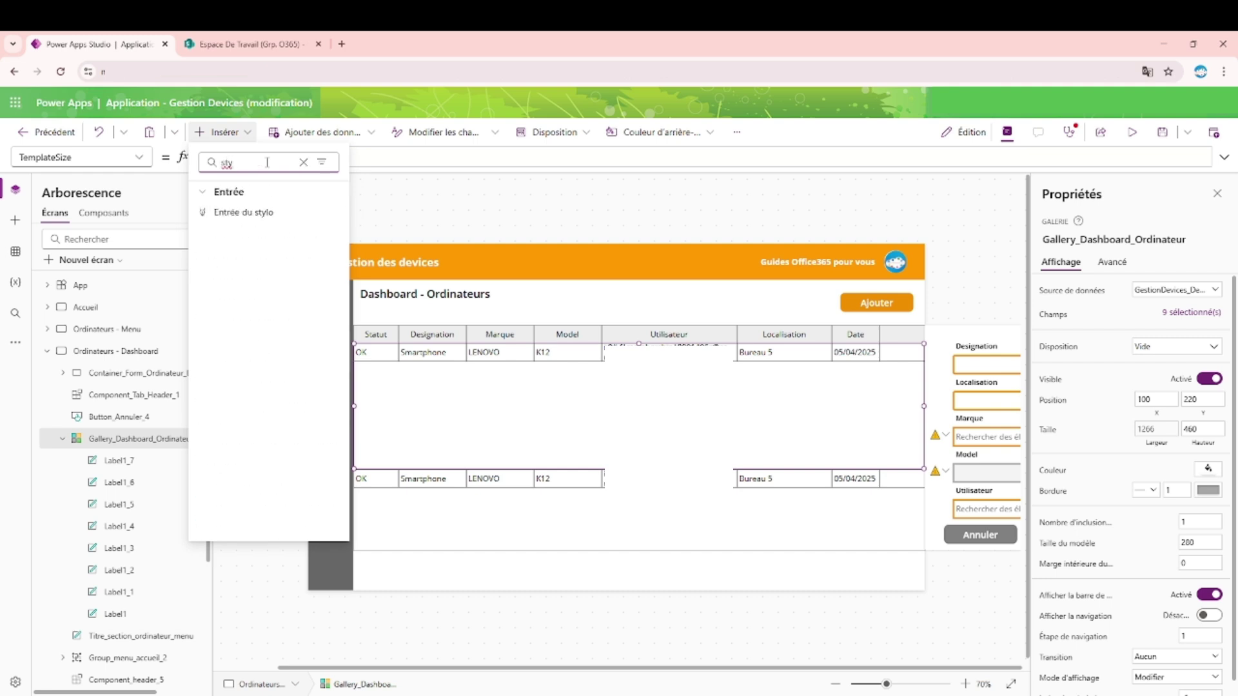
pyautogui.press('BackSpace')
pyautogui.press('BackSpace')
pyautogui.press('BackSpace')
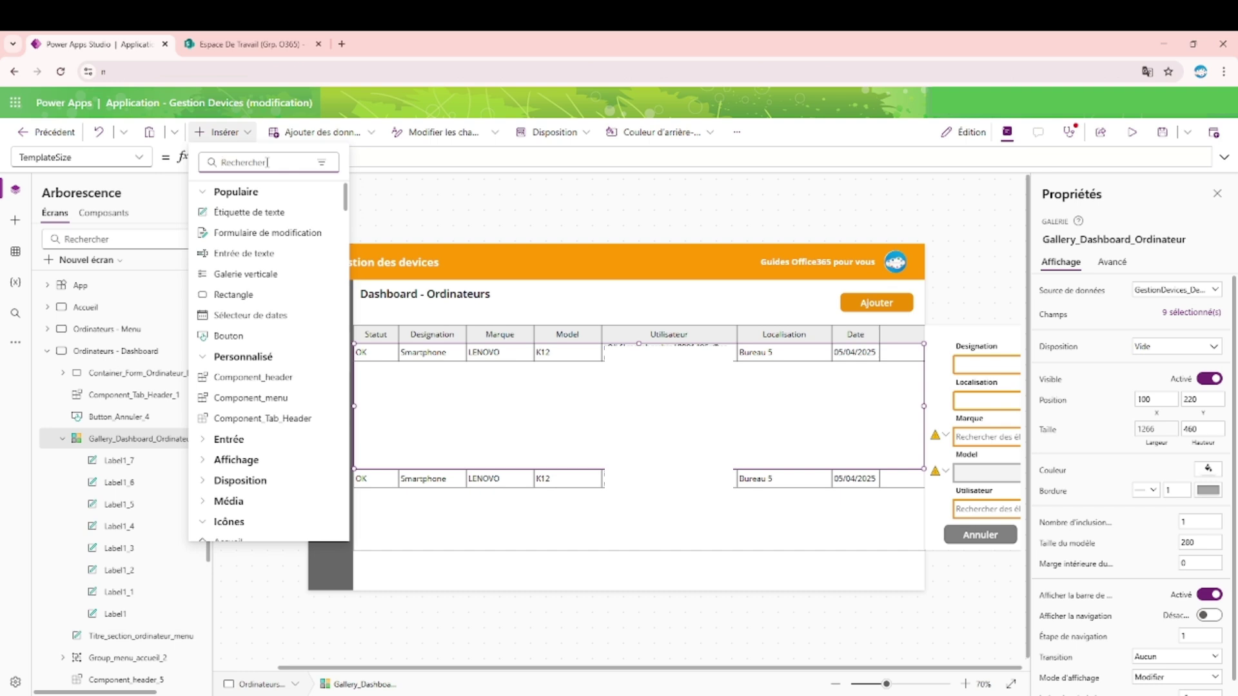
# Step: Insert the Modifier pencil icon into the gallery's row template and move it to about X 593, Y 88
pyautogui.scroll(-3, 276, 397)
pyautogui.scroll(-1, 254, 352)
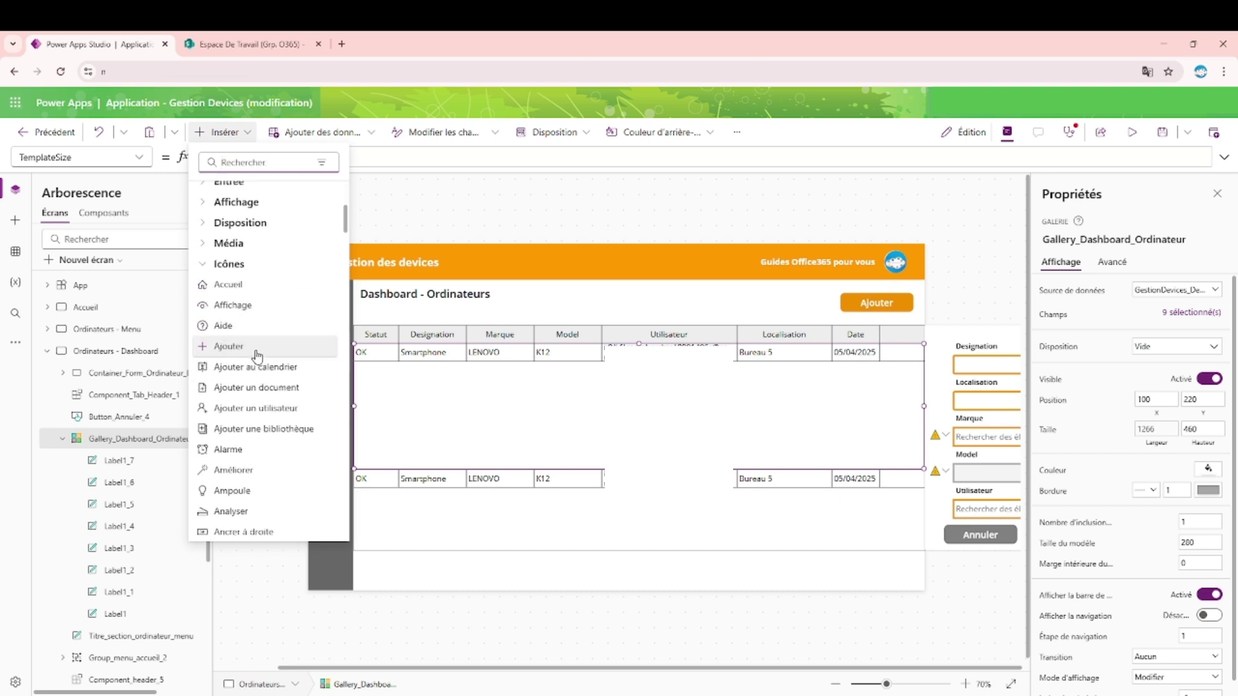
pyautogui.scroll(-4, 258, 356)
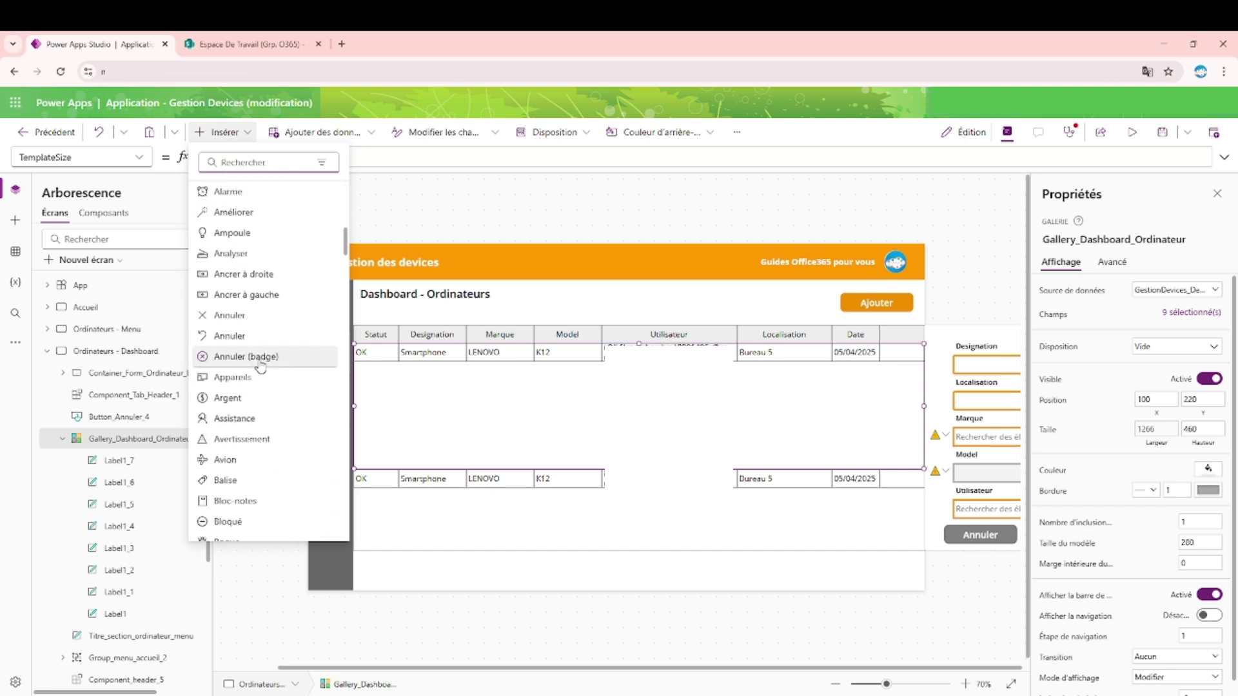
pyautogui.scroll(-5, 261, 366)
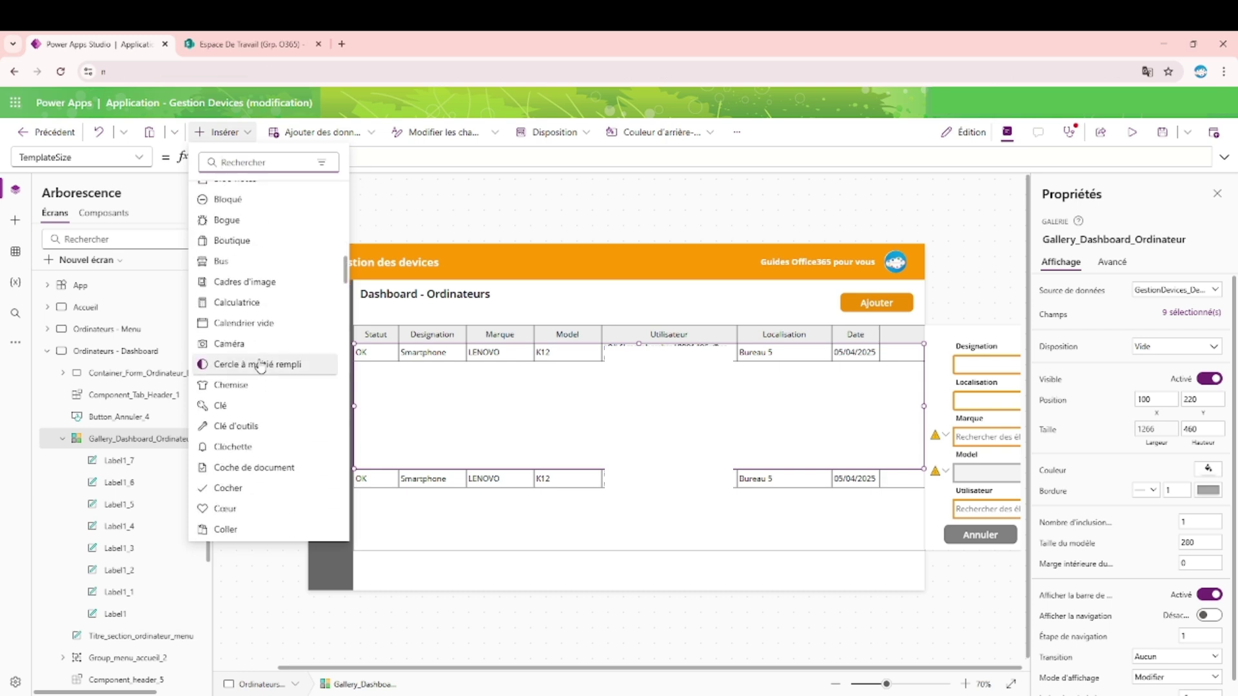
pyautogui.scroll(-4, 261, 387)
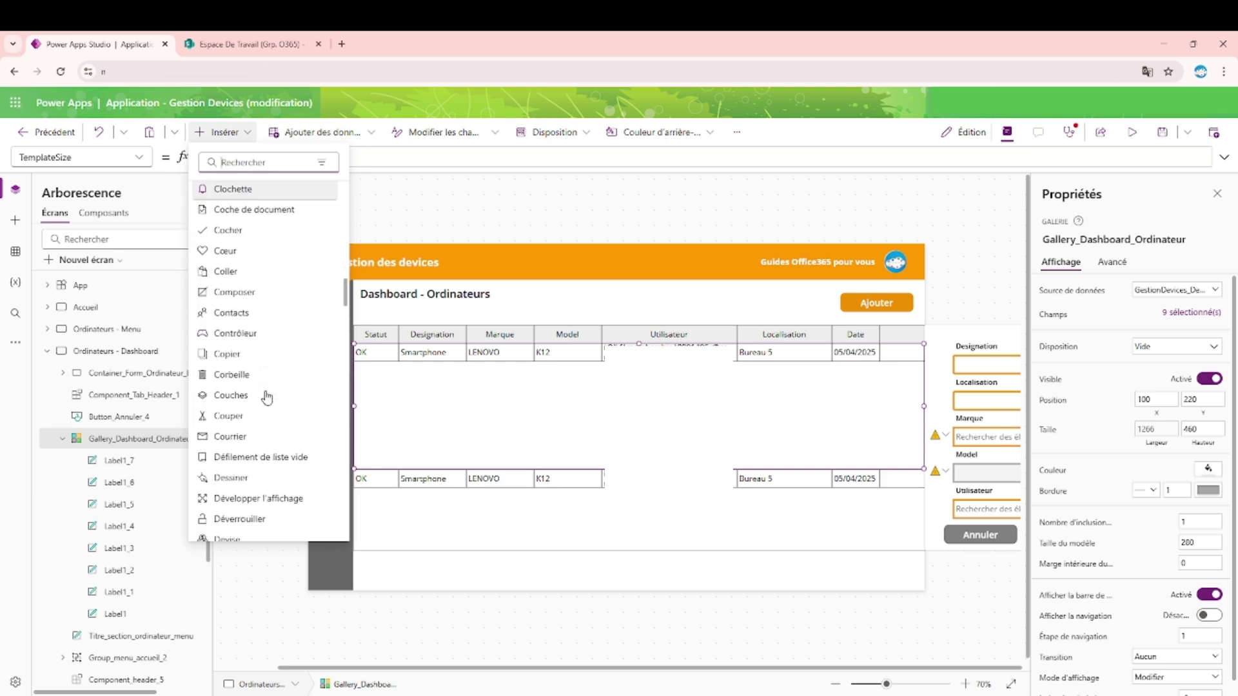
pyautogui.scroll(-6, 264, 387)
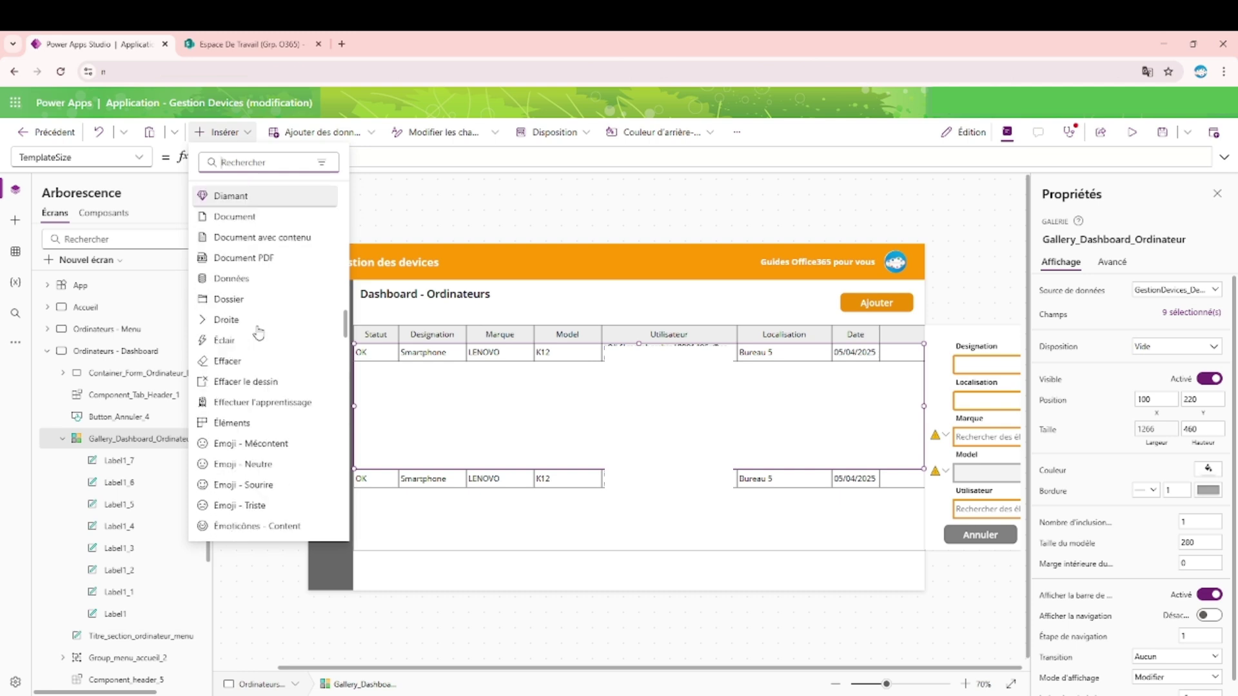
pyautogui.scroll(-10, 300, 327)
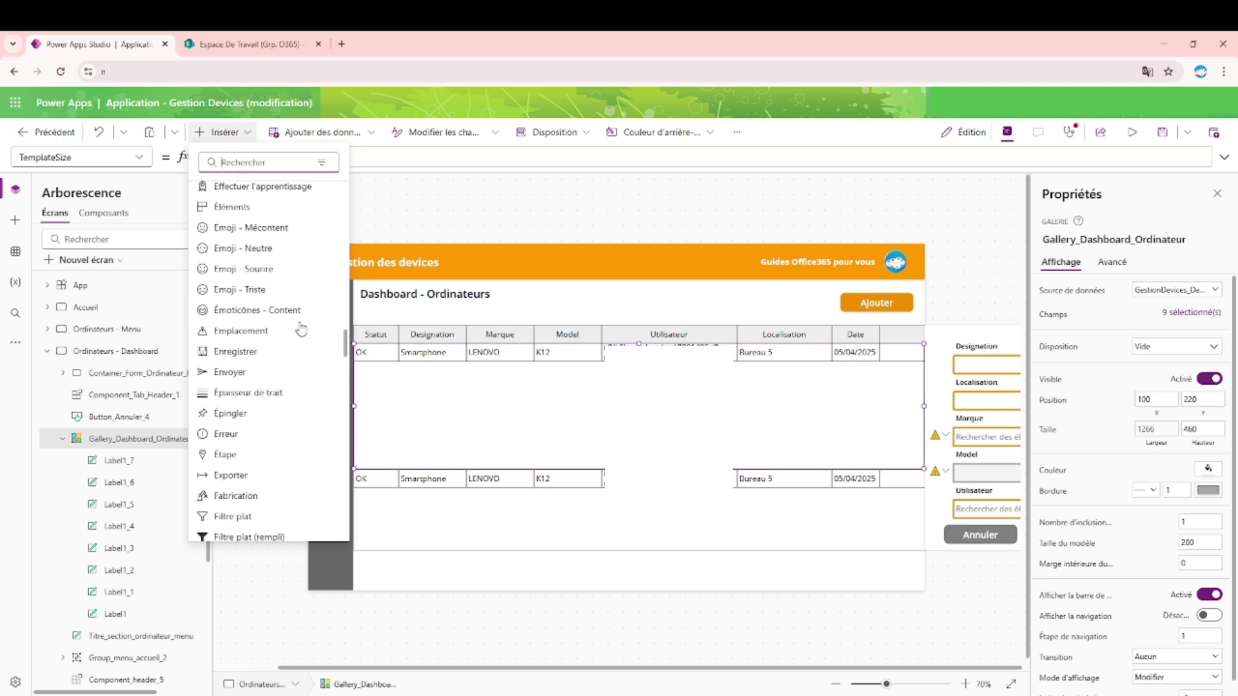
pyautogui.scroll(-5, 299, 329)
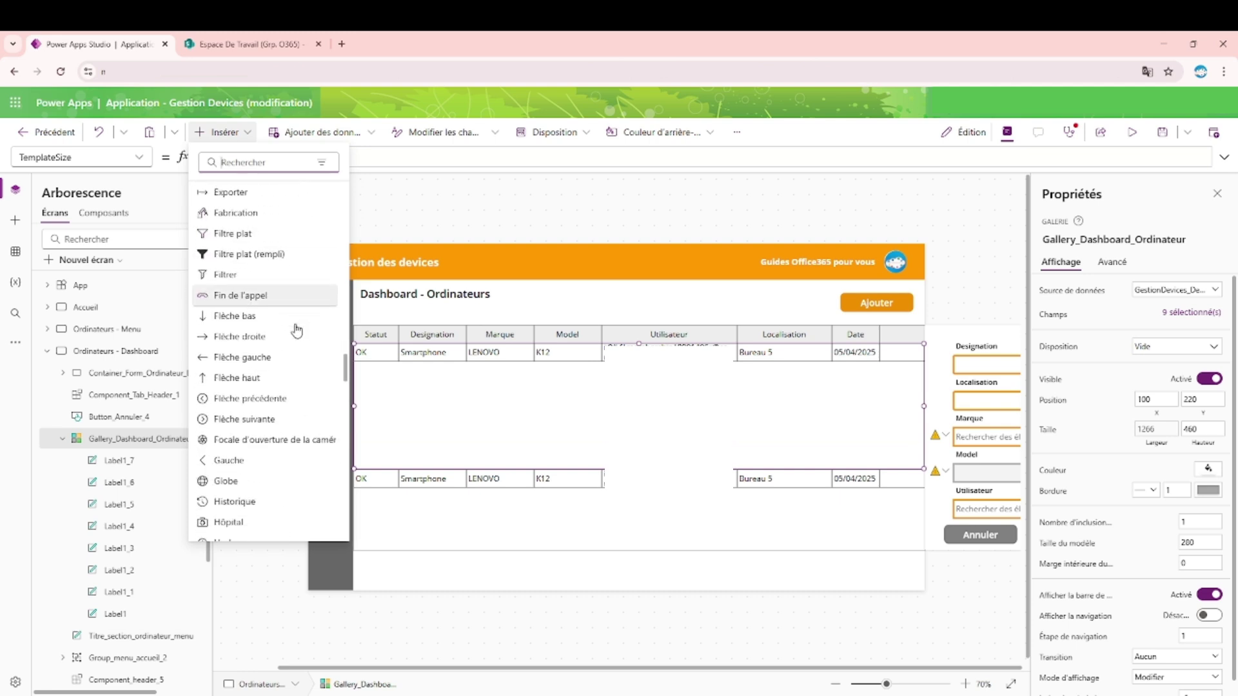
pyautogui.scroll(-6, 302, 331)
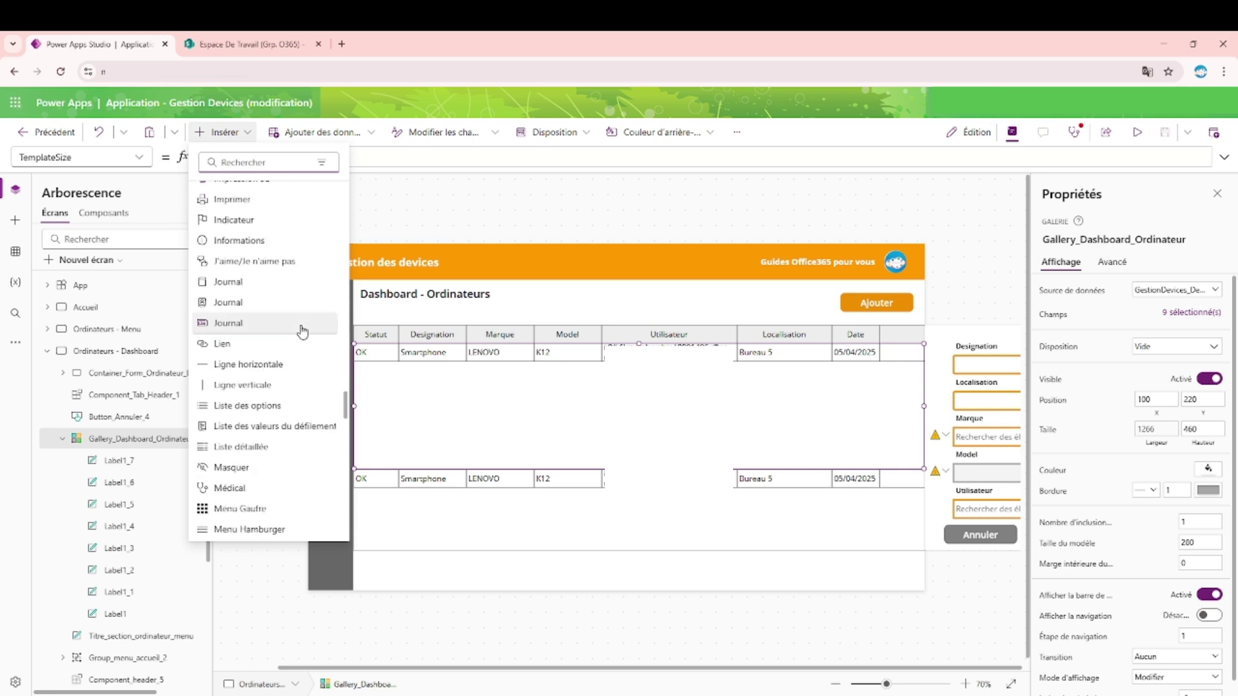
pyautogui.scroll(-3, 302, 332)
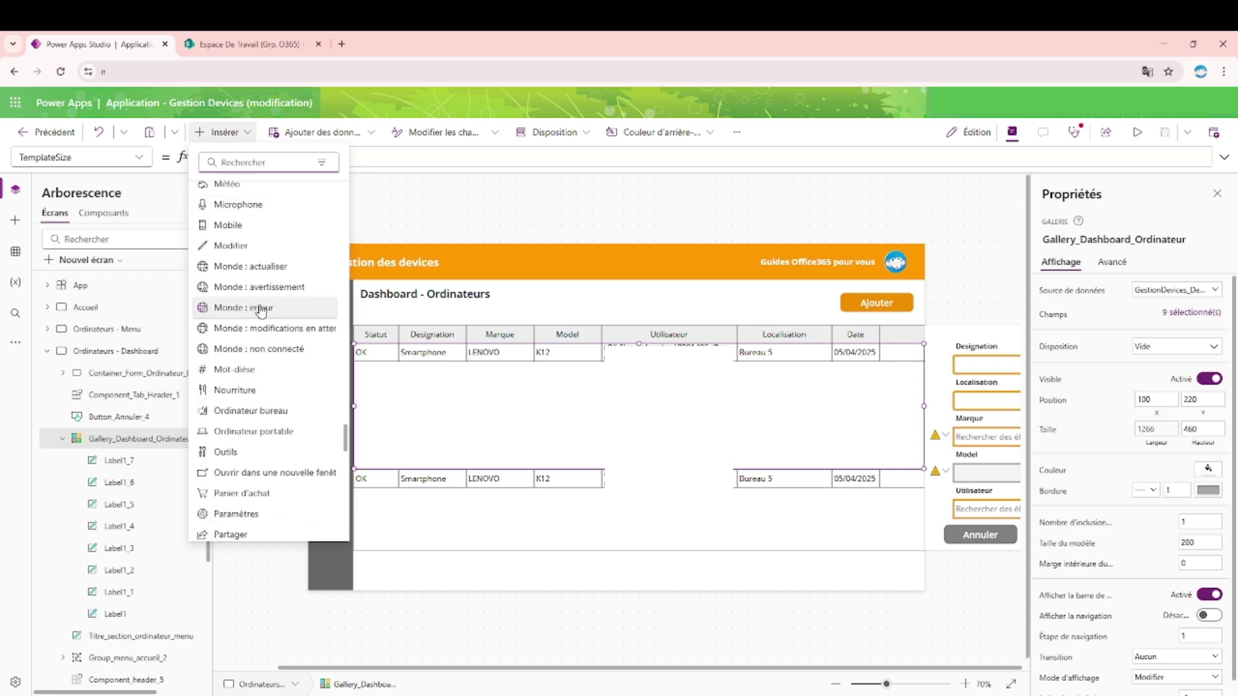
pyautogui.click(303, 245)
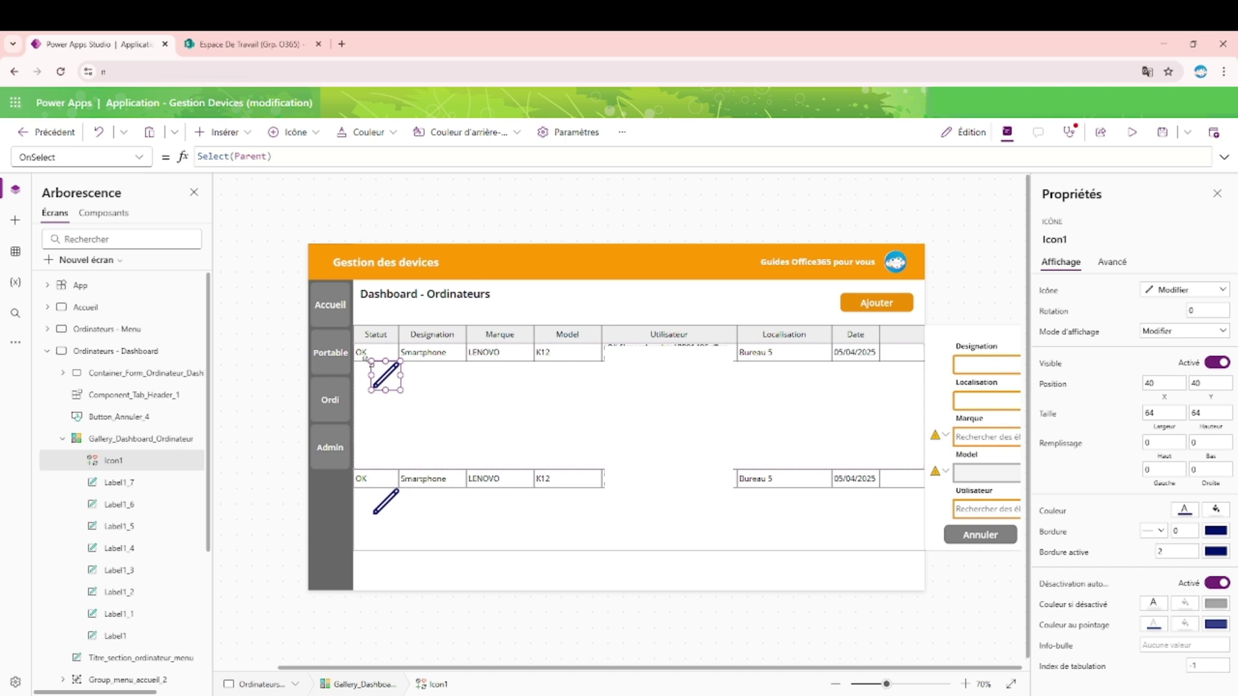
# Step: Find the Corbeille trash icon with the search "cor" and insert it into the gallery's row template
pyautogui.click(227, 132)
pyautogui.click(236, 160)
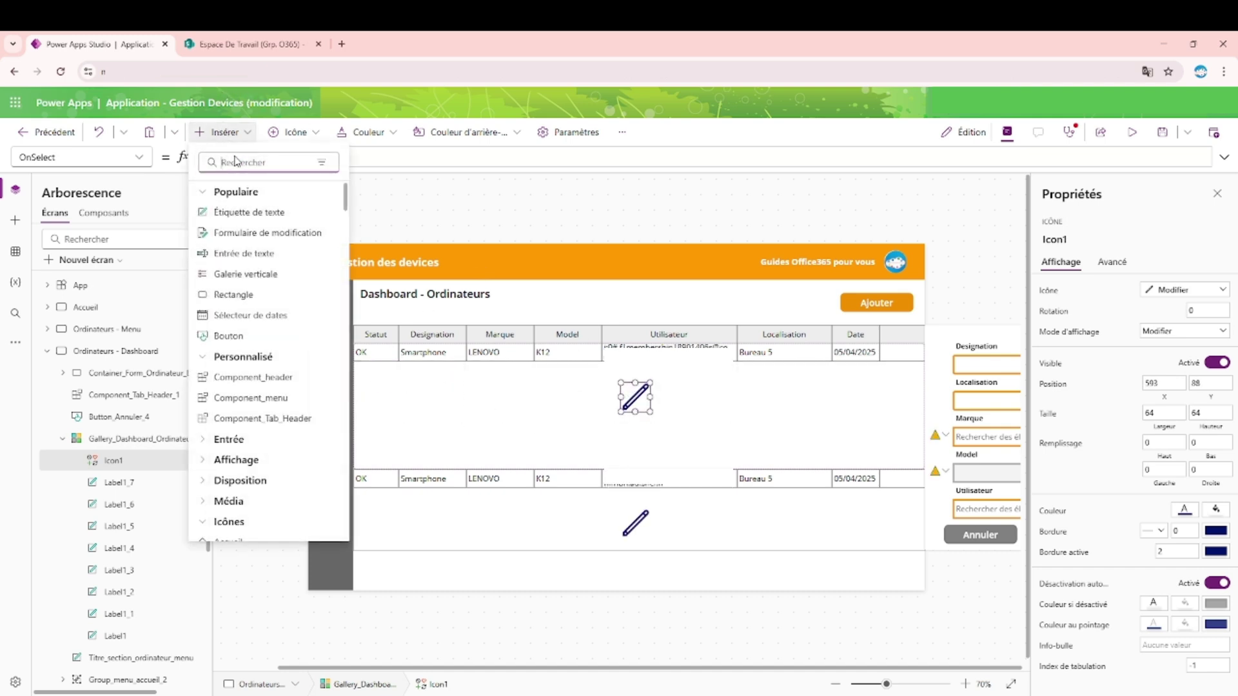
pyautogui.write('cor')
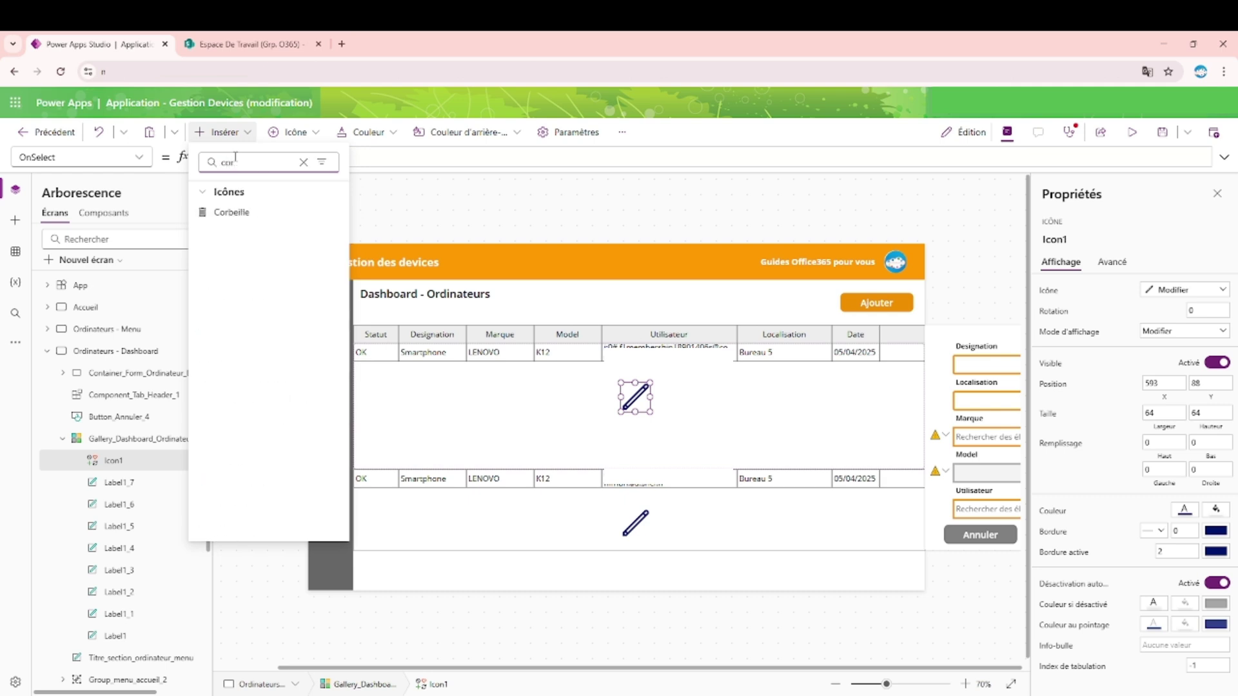
pyautogui.click(262, 214)
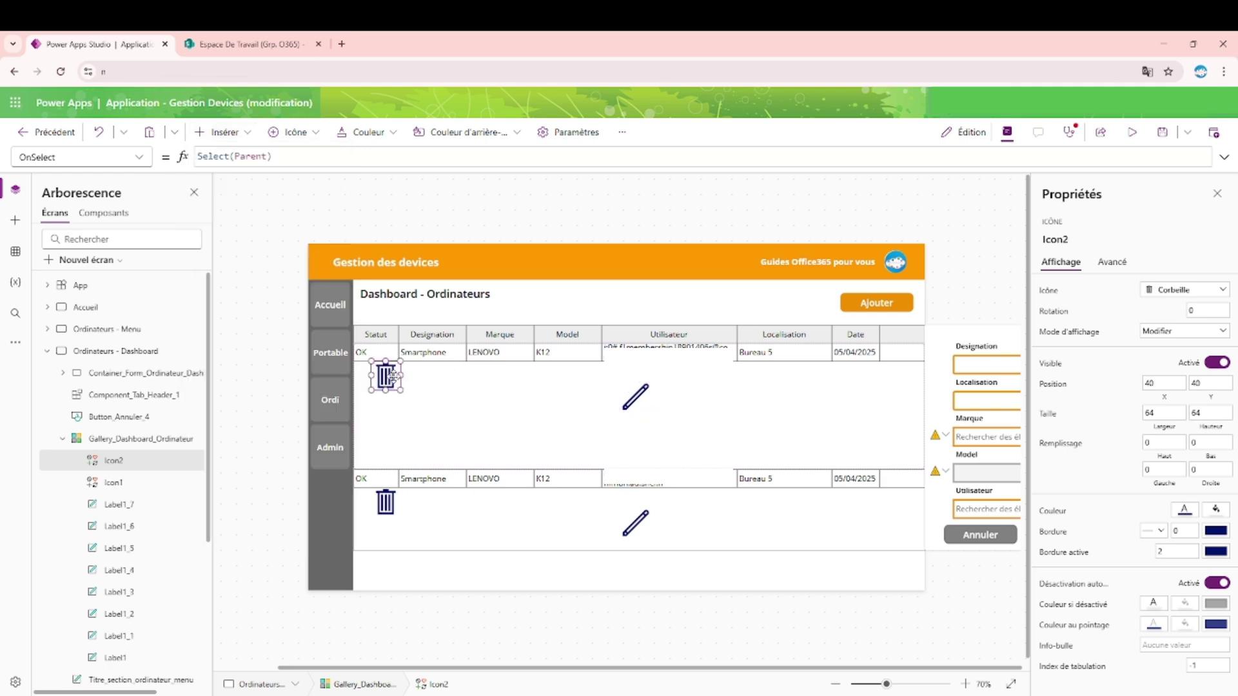
# Step: Move the trash icon beside the pencil to about X 735, Y 88, and set both icons' size to 30 by 30
pyautogui.moveTo(392, 376); pyautogui.dragTo(706, 398)
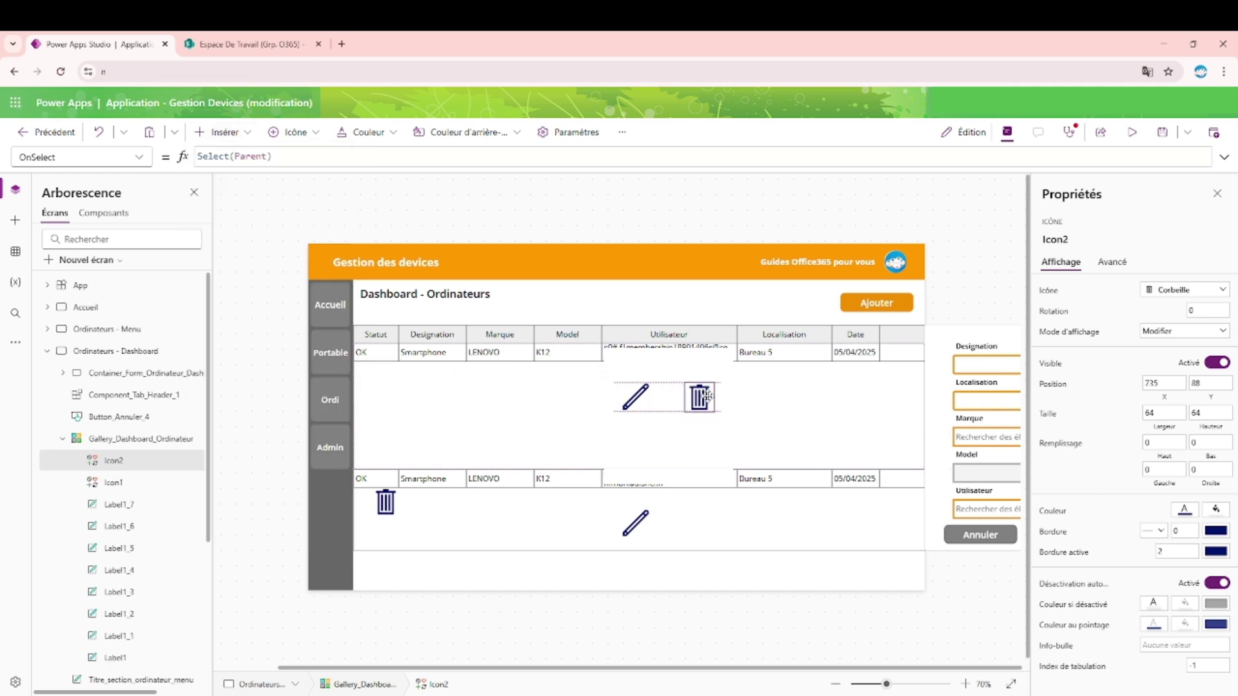
pyautogui.keyDown('shift'); pyautogui.click(636, 405); pyautogui.keyUp('shift')
pyautogui.doubleClick(1198, 413)
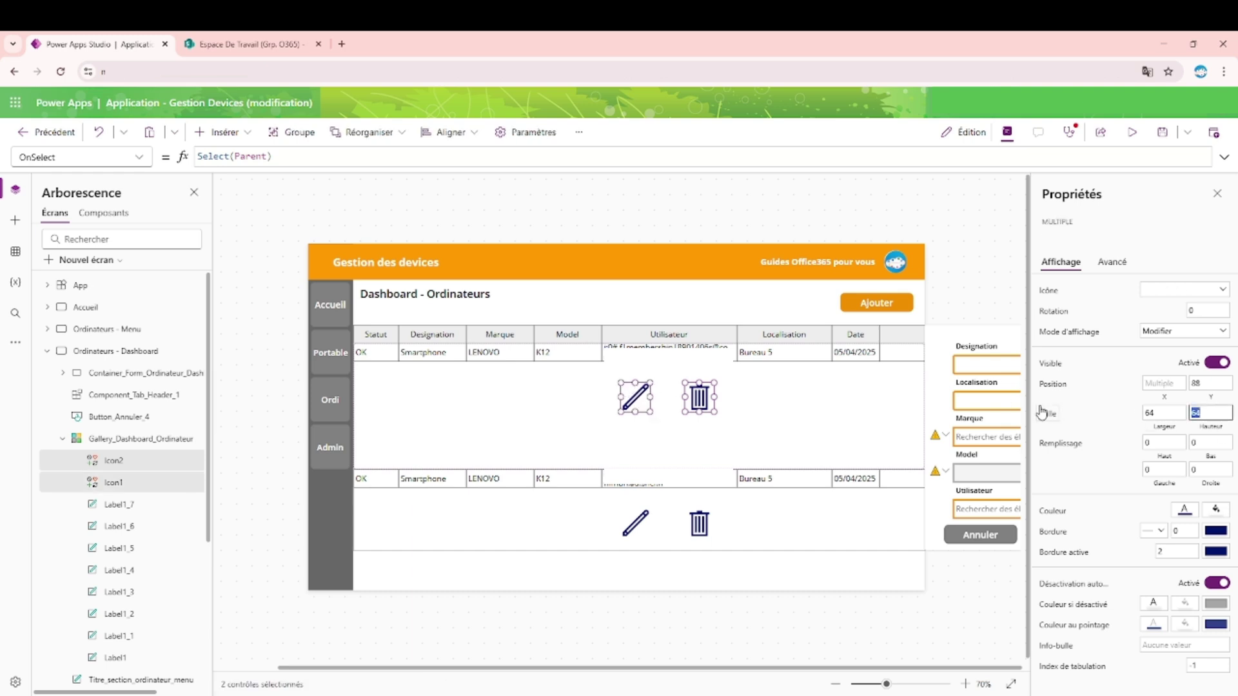
pyautogui.write('30')
pyautogui.hotkey('shift', 'Tab')
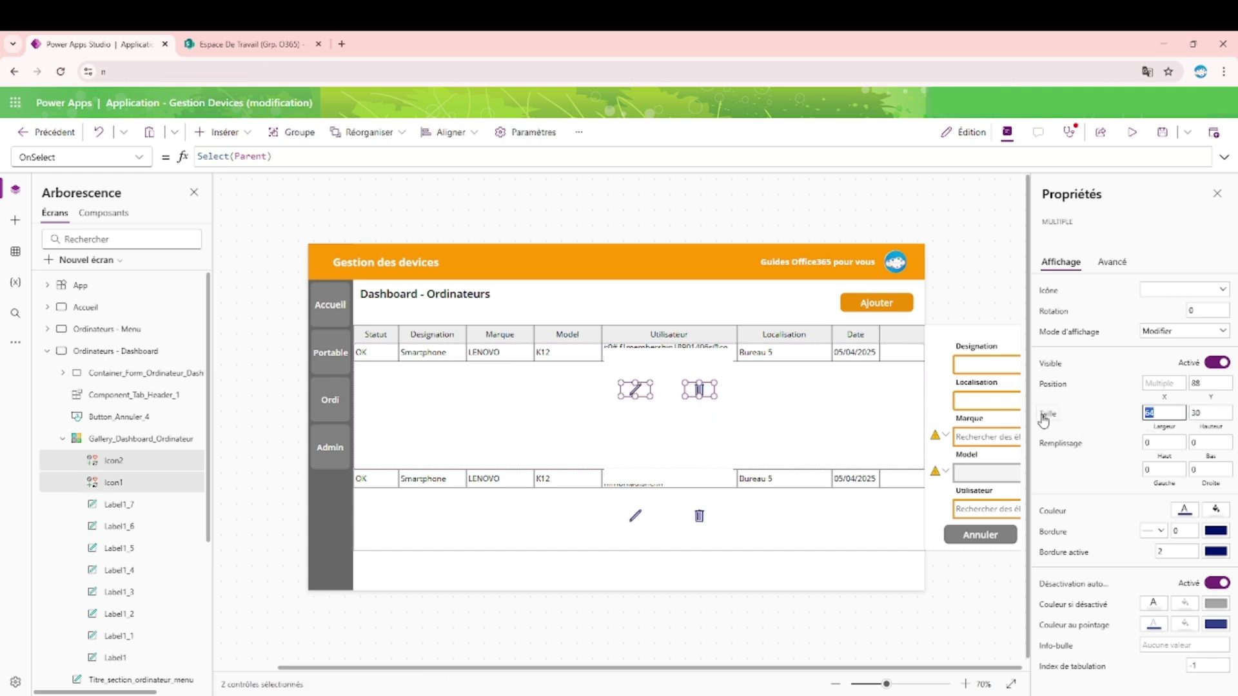
pyautogui.write('30')
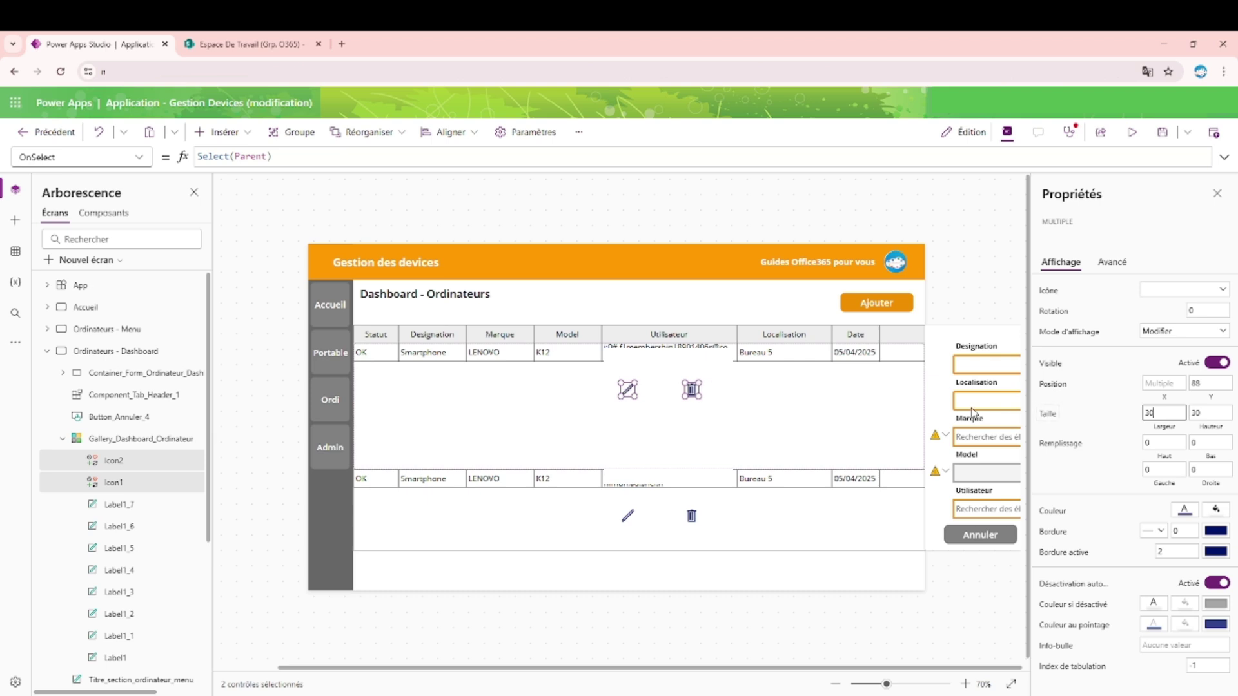
pyautogui.click(900, 354)
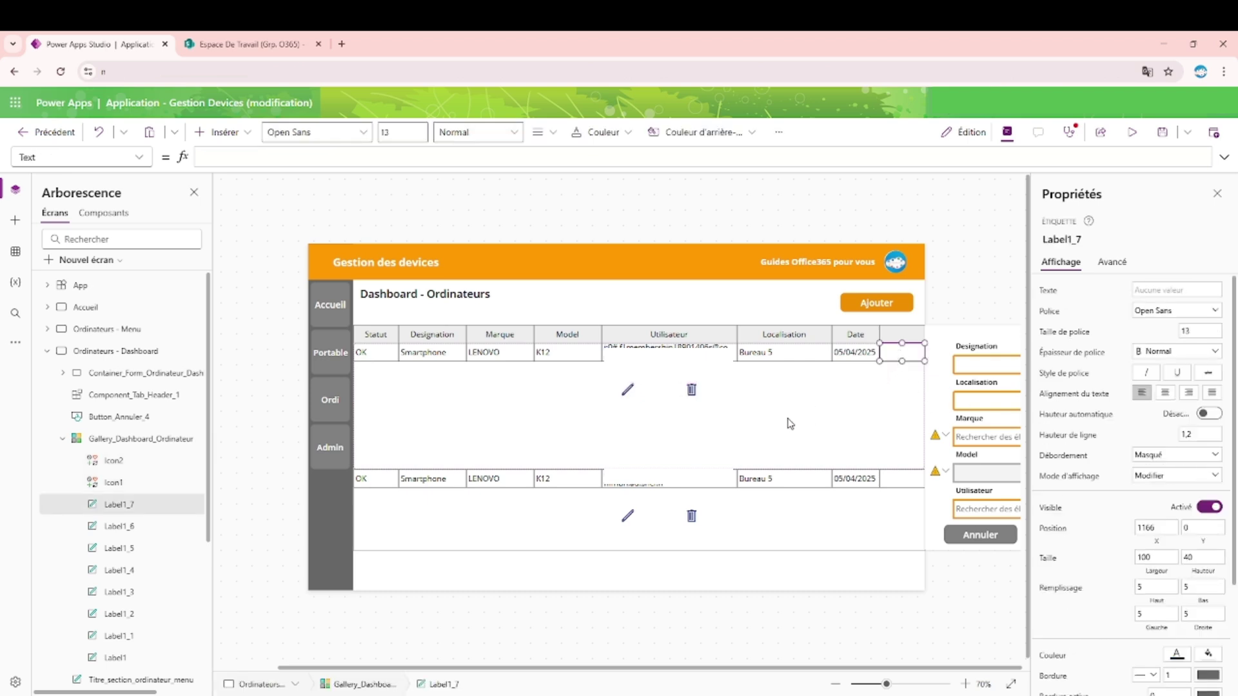
# Step: Bring the trash icon closer to the pencil by setting its X position to 643
pyautogui.click(692, 391)
pyautogui.click(692, 389)
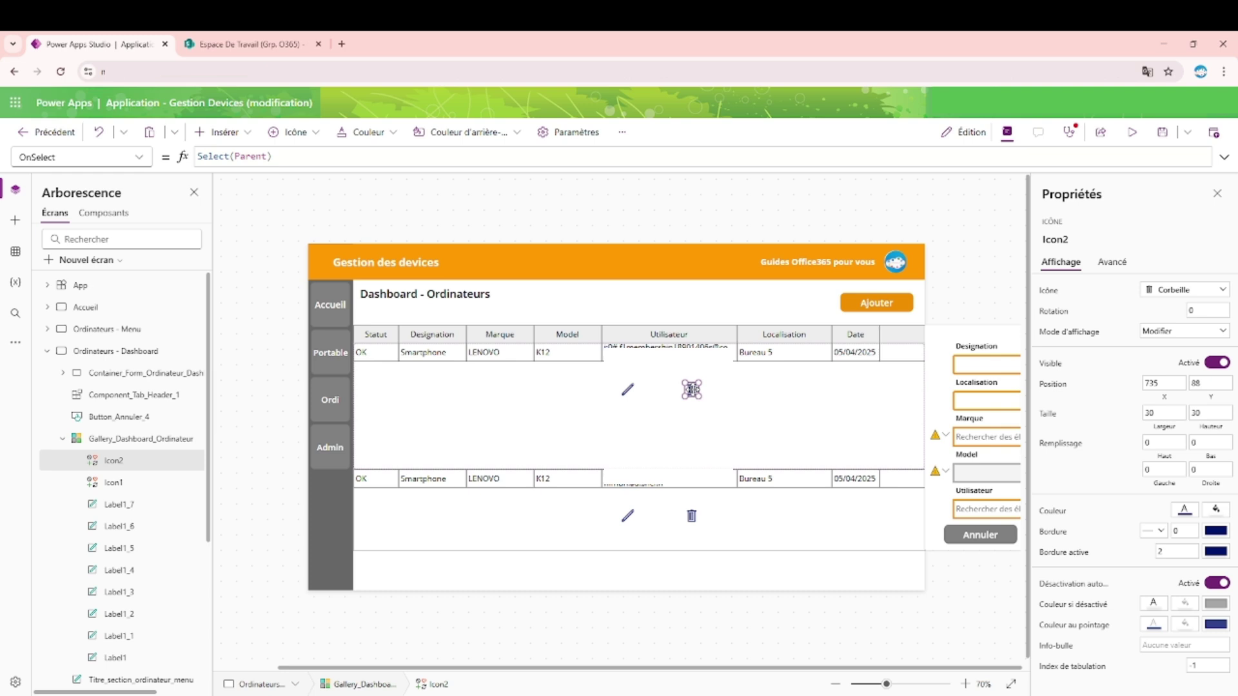
pyautogui.moveTo(692, 389); pyautogui.dragTo(651, 389)
pyautogui.click(1175, 384)
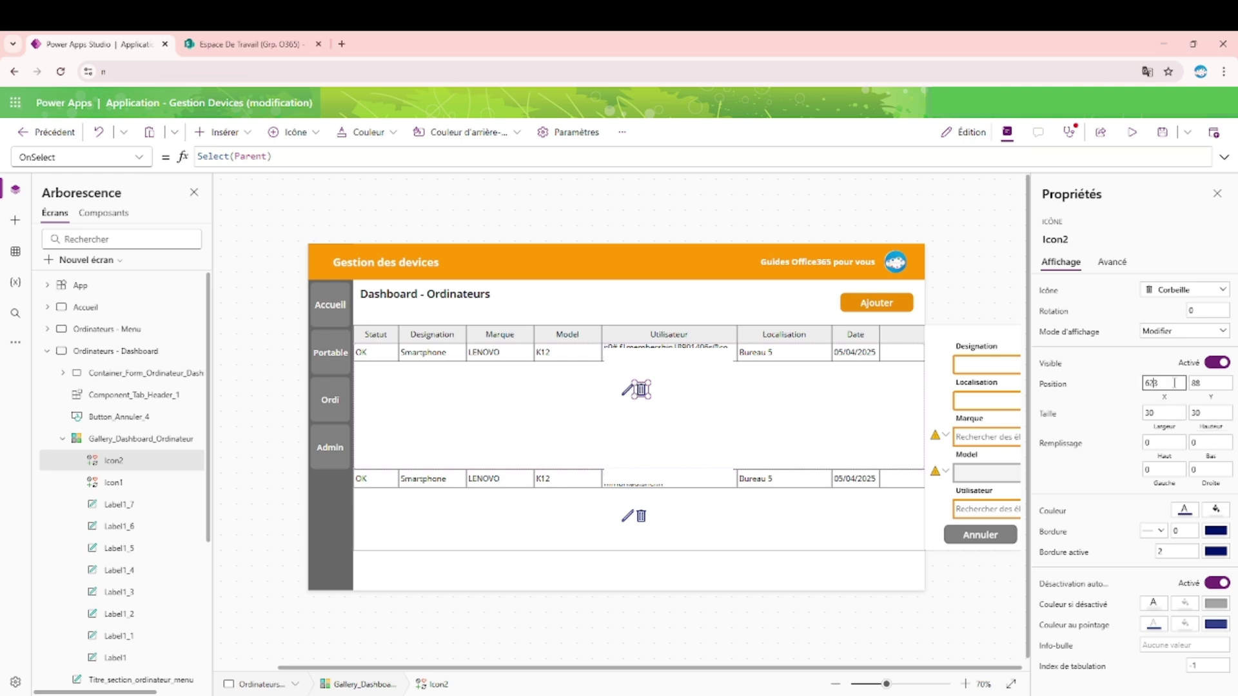
pyautogui.press('BackSpace')
pyautogui.write('4')
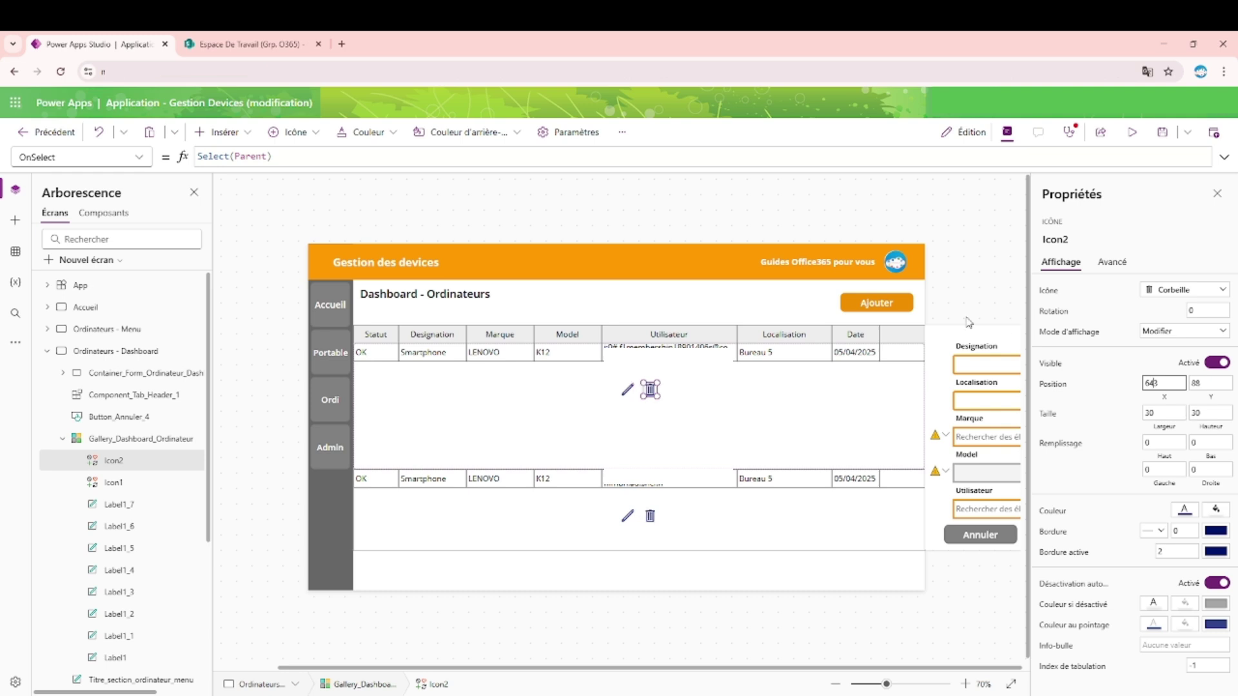
# Step: Move the pencil and trash icons together into the row's empty last column, about X 1176 and 1226, and set their Y to 5
pyautogui.keyDown('shift'); pyautogui.click(624, 392); pyautogui.keyUp('shift')
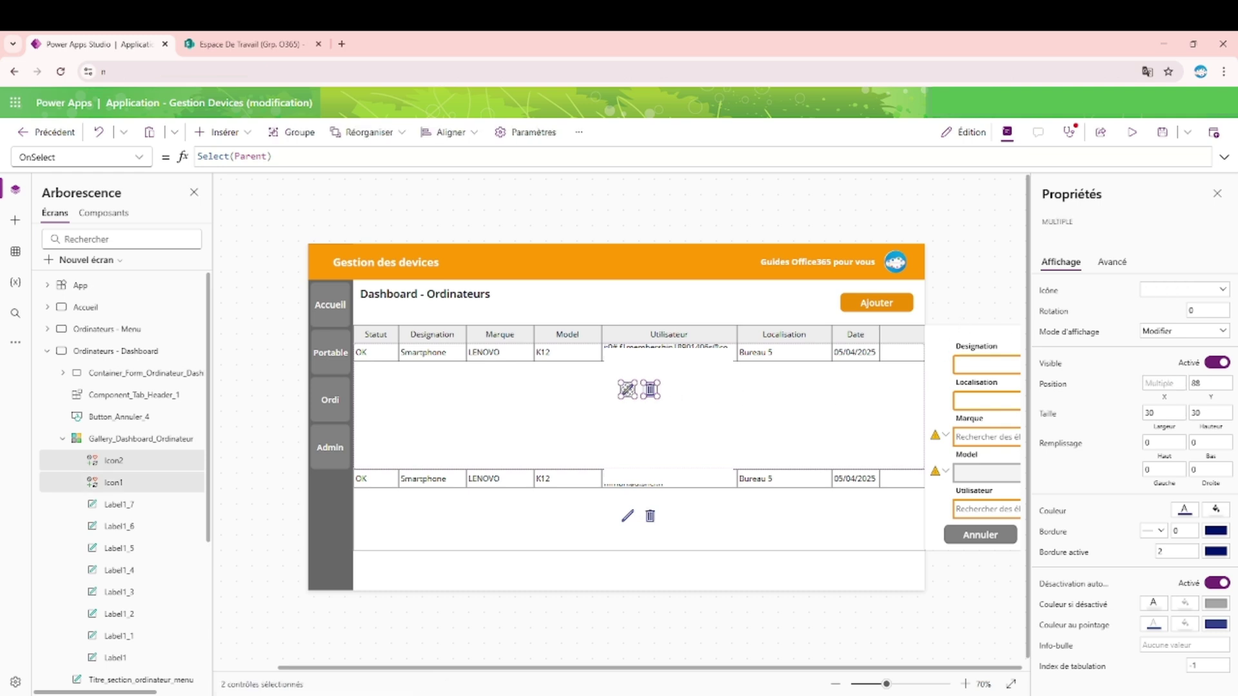
pyautogui.moveTo(637, 393); pyautogui.dragTo(847, 361)
pyautogui.moveTo(887, 354)
pyautogui.mouseDown()
pyautogui.moveTo(892, 342)
pyautogui.moveTo(892, 355)
pyautogui.mouseUp()
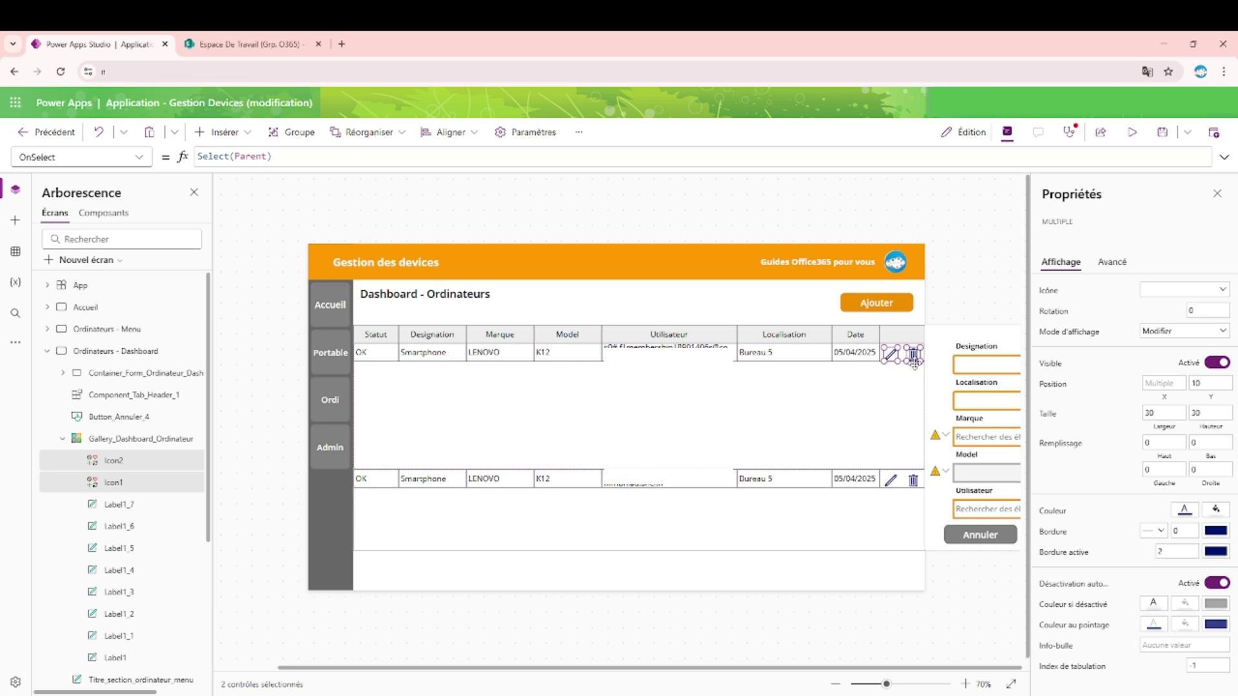
pyautogui.click(1210, 383)
pyautogui.write('5')
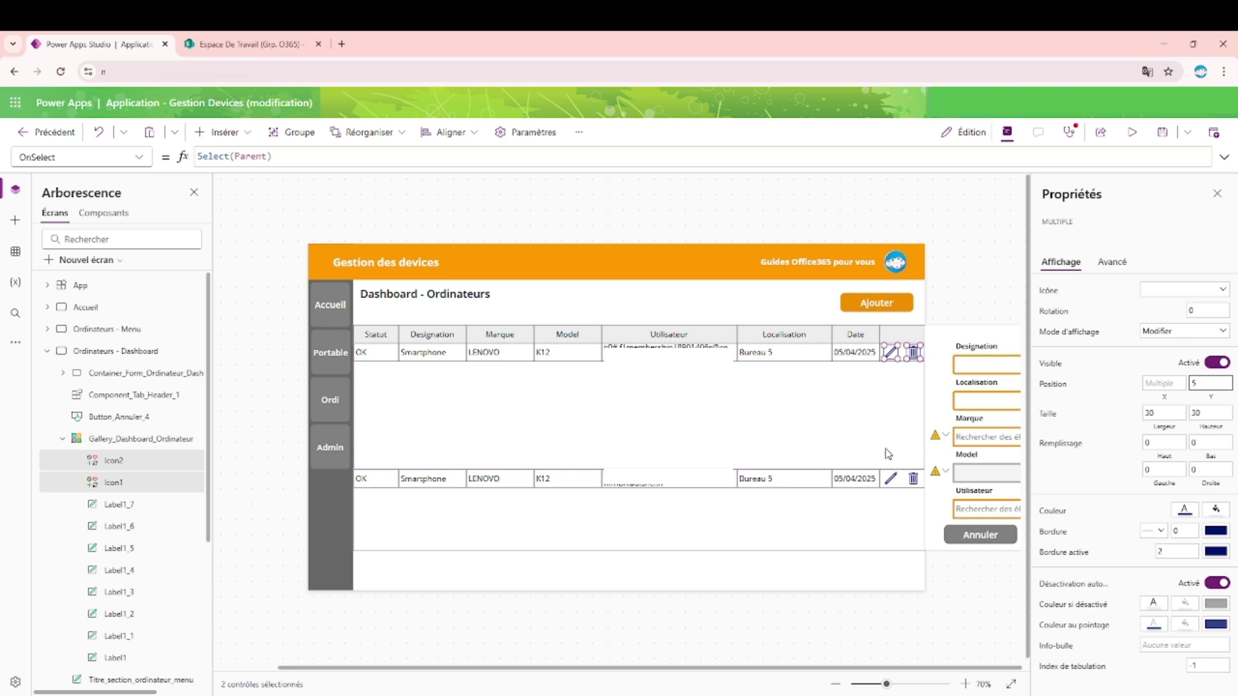
pyautogui.click(988, 295)
# Step: Give the trash icon a transparent background fill and the dark red icon color RGBA(151, 0, 0, 1)
pyautogui.click(913, 352)
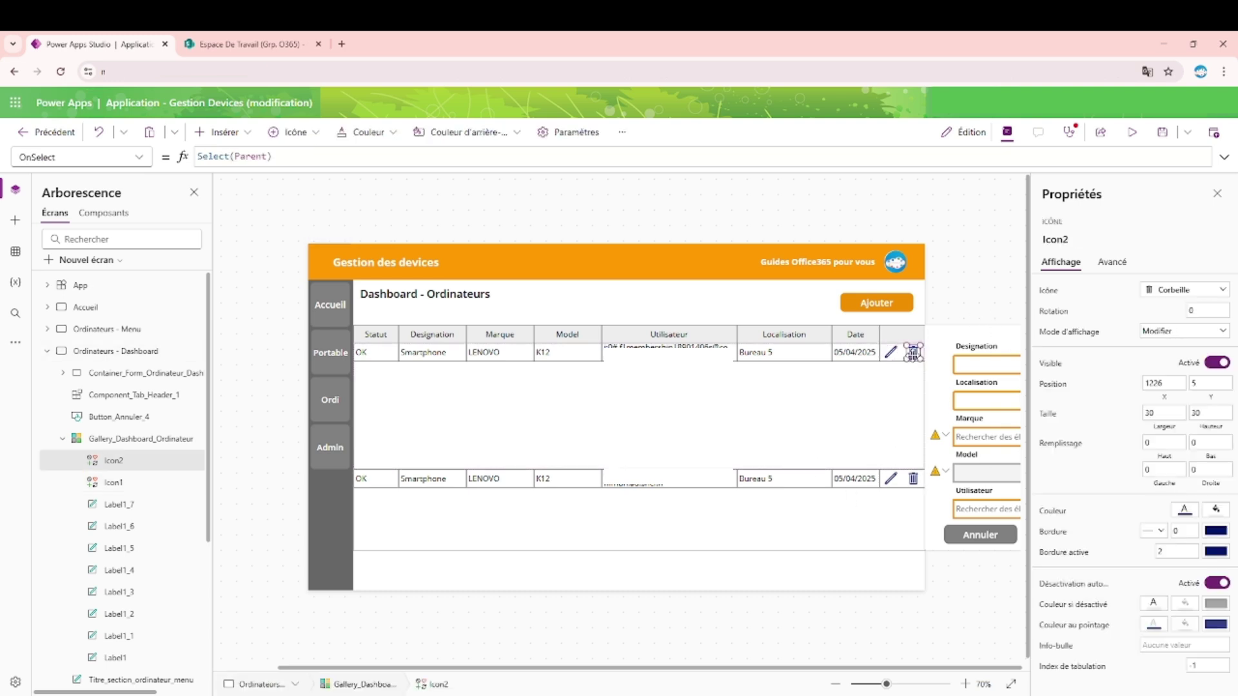
pyautogui.click(1216, 510)
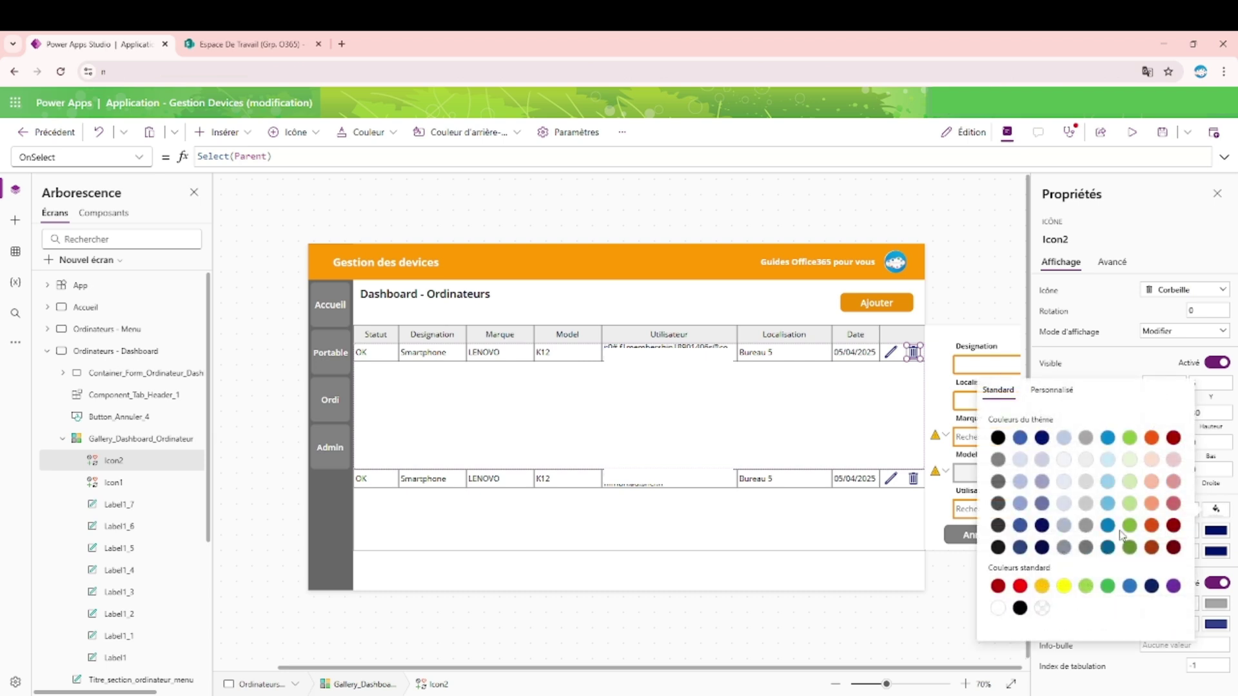
pyautogui.click(1172, 504)
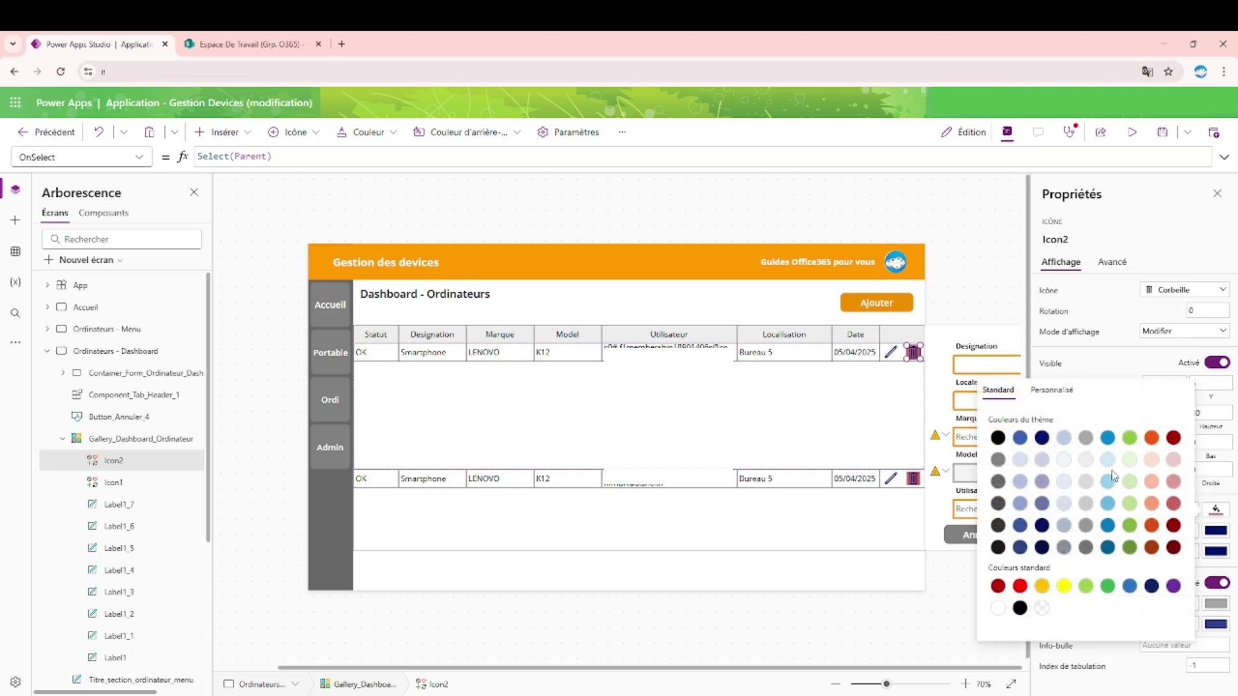
pyautogui.click(1048, 613)
pyautogui.click(1189, 509)
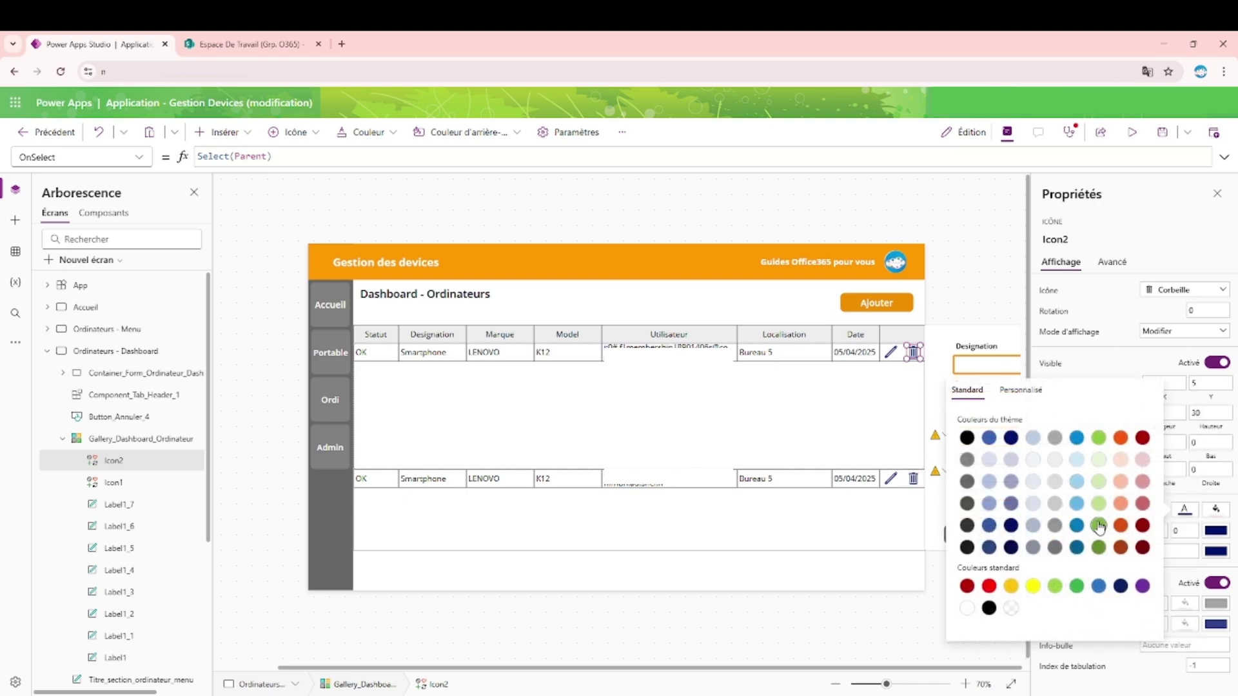
pyautogui.click(1143, 482)
pyautogui.click(1144, 527)
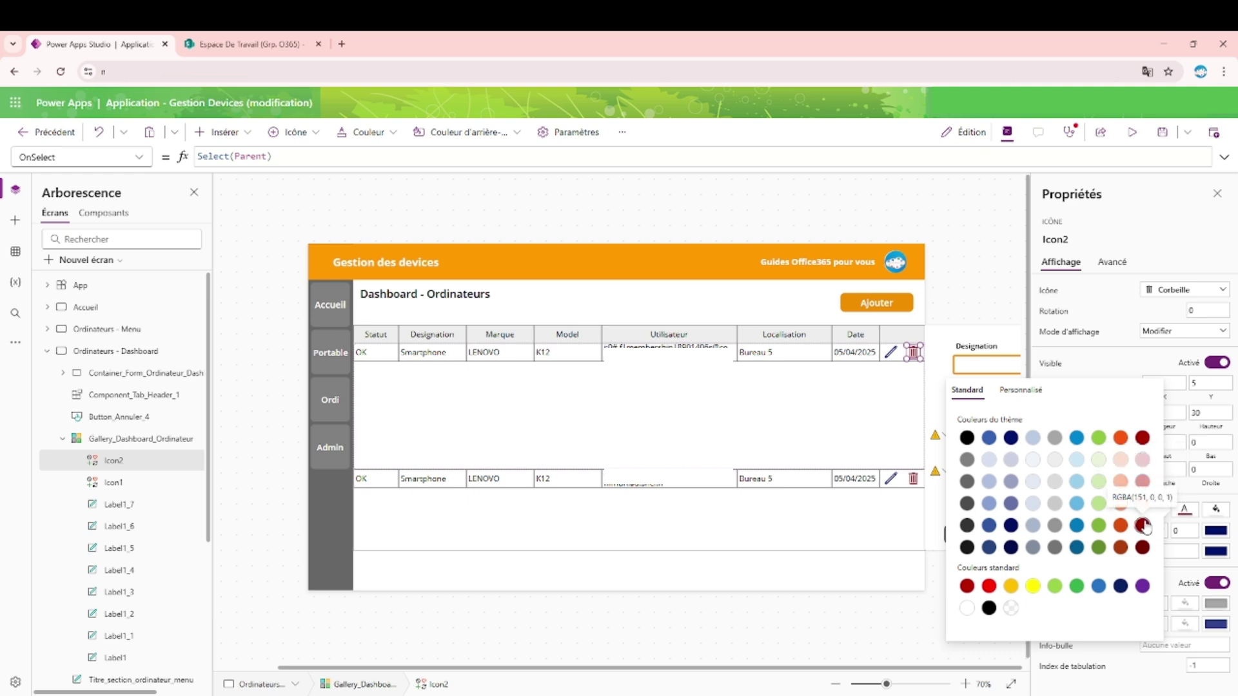
# Step: Set the pencil icon's color to the theme blue RGBA(0, 134, 208, 1)
pyautogui.click(892, 352)
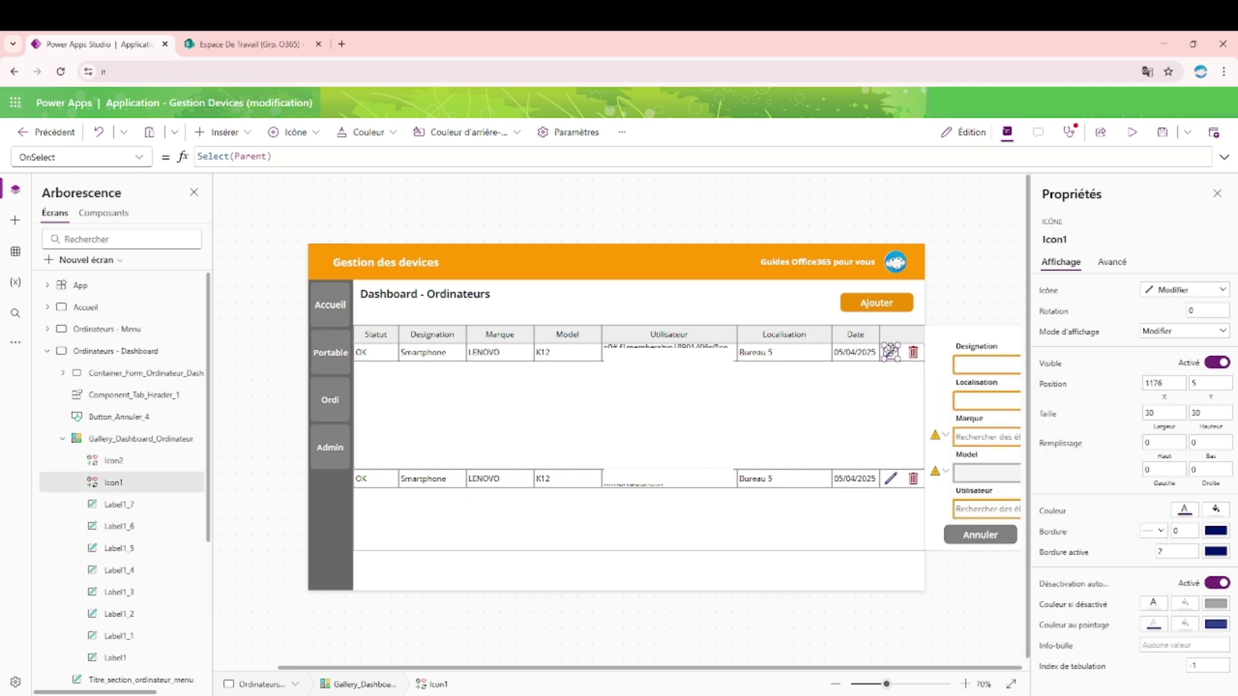
pyautogui.click(1193, 513)
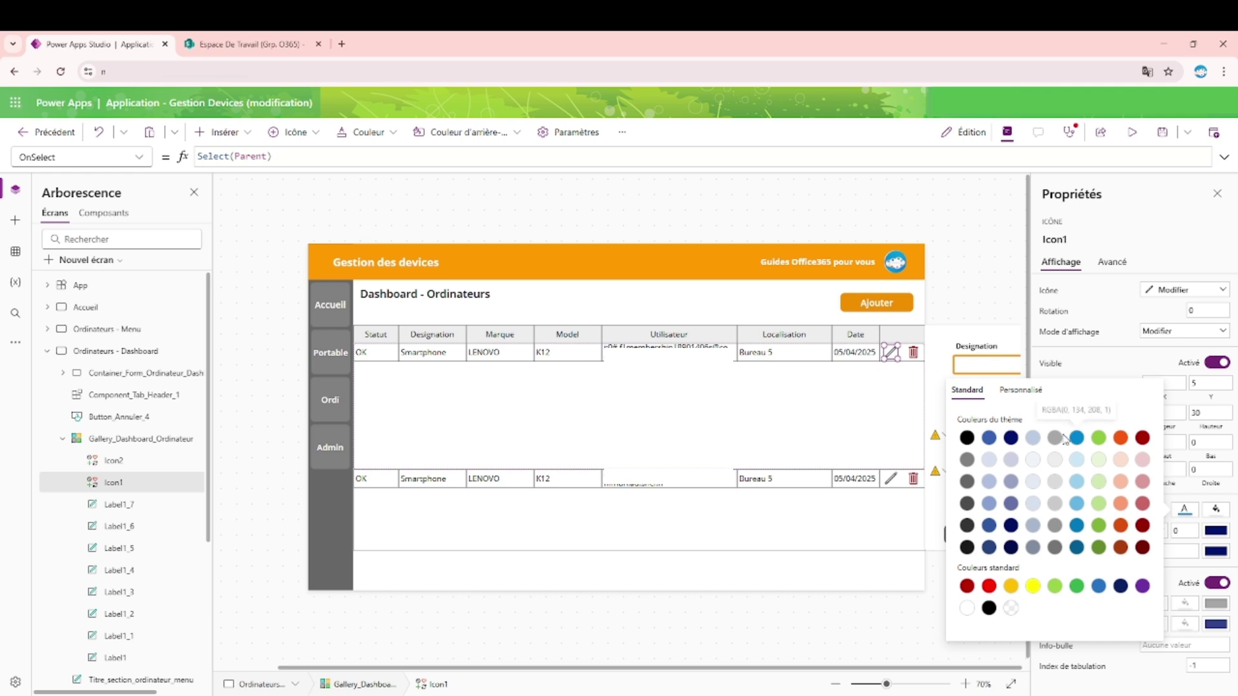
pyautogui.click(1065, 438)
pyautogui.click(967, 226)
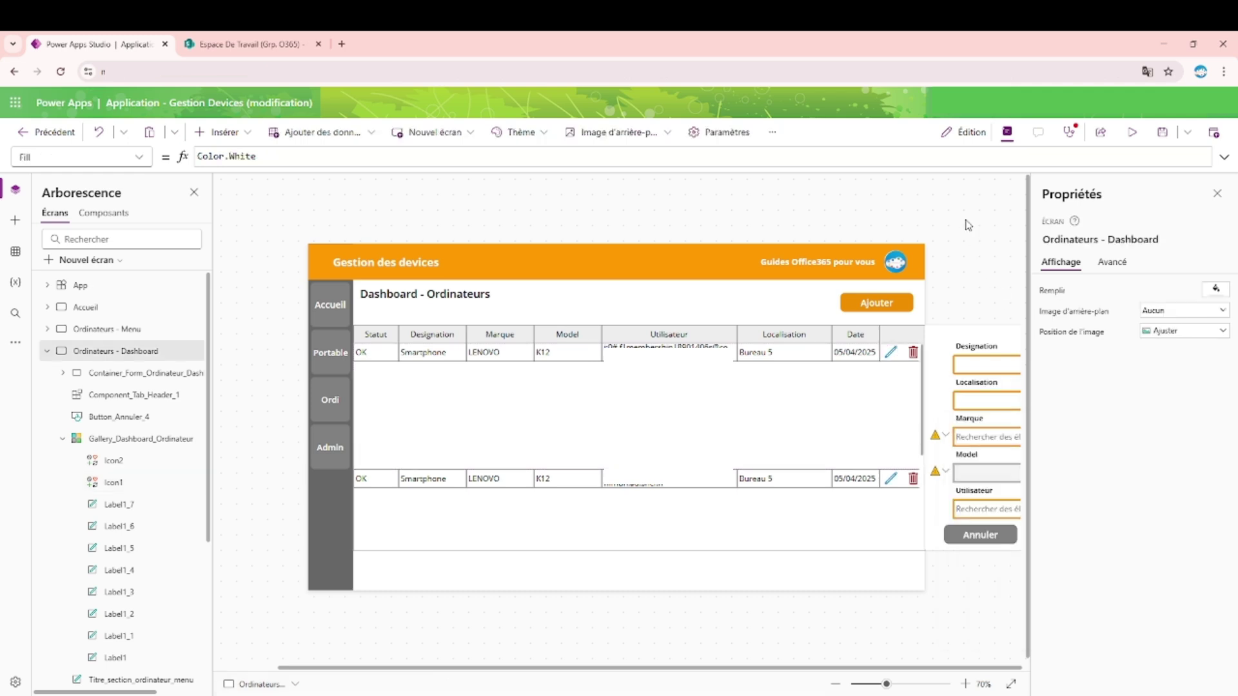
# Step: Set the template size of Gallery_Dashboard_Ordinateur to 40
pyautogui.click(685, 419)
pyautogui.doubleClick(1193, 543)
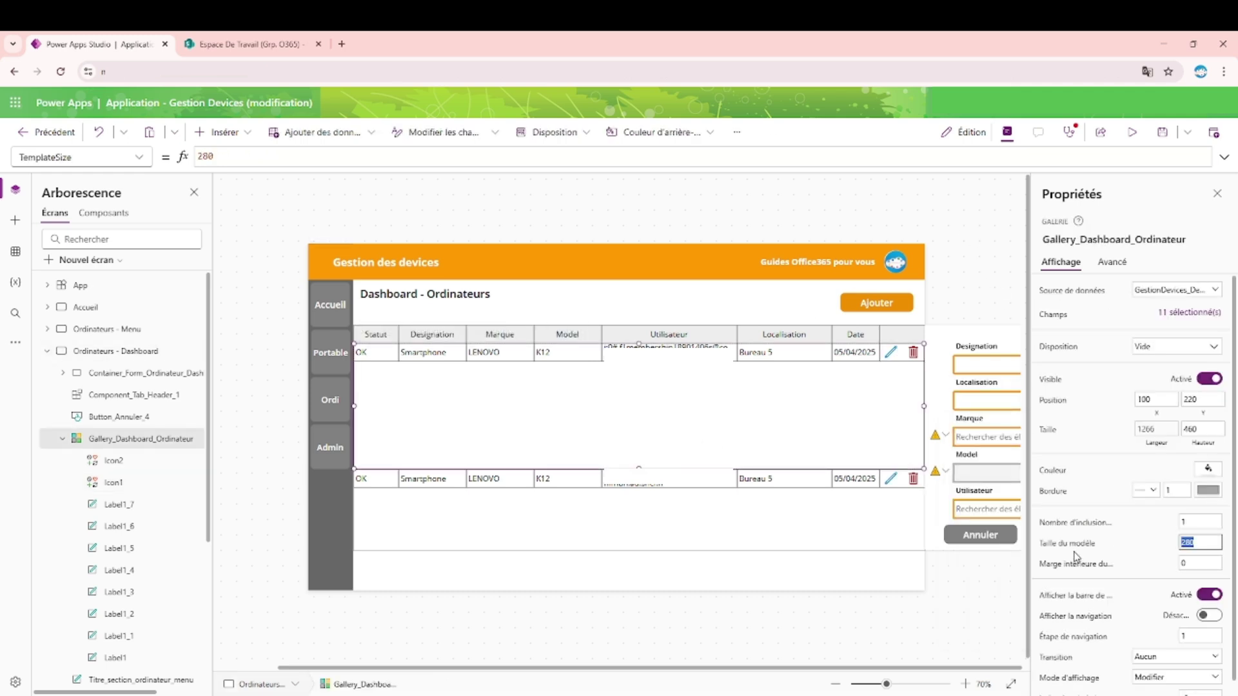
pyautogui.write('40')
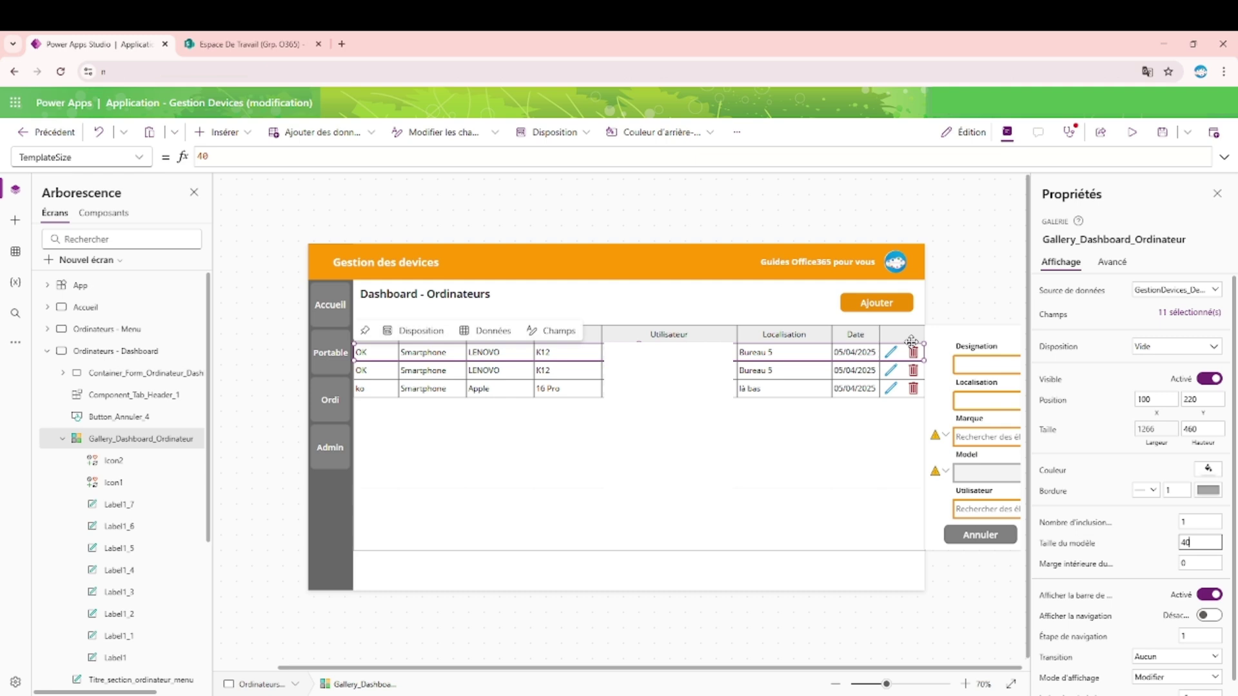
pyautogui.click(893, 353)
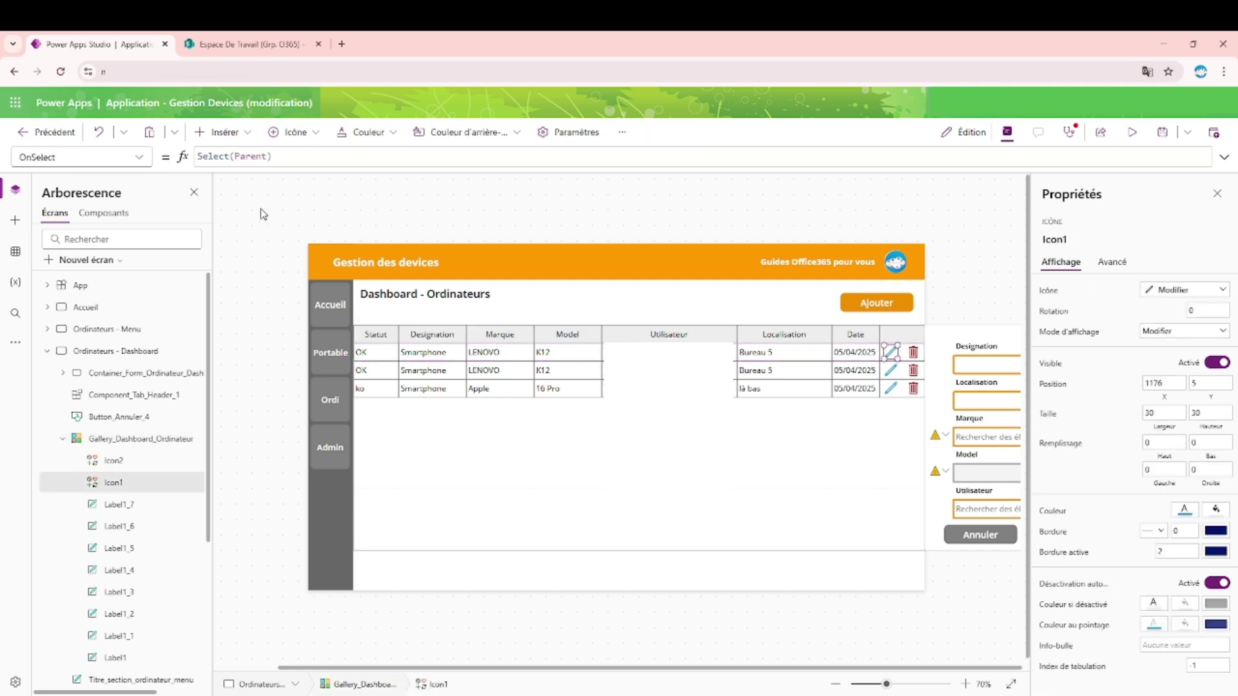
pyautogui.moveTo(300, 156); pyautogui.dragTo(3, 159)
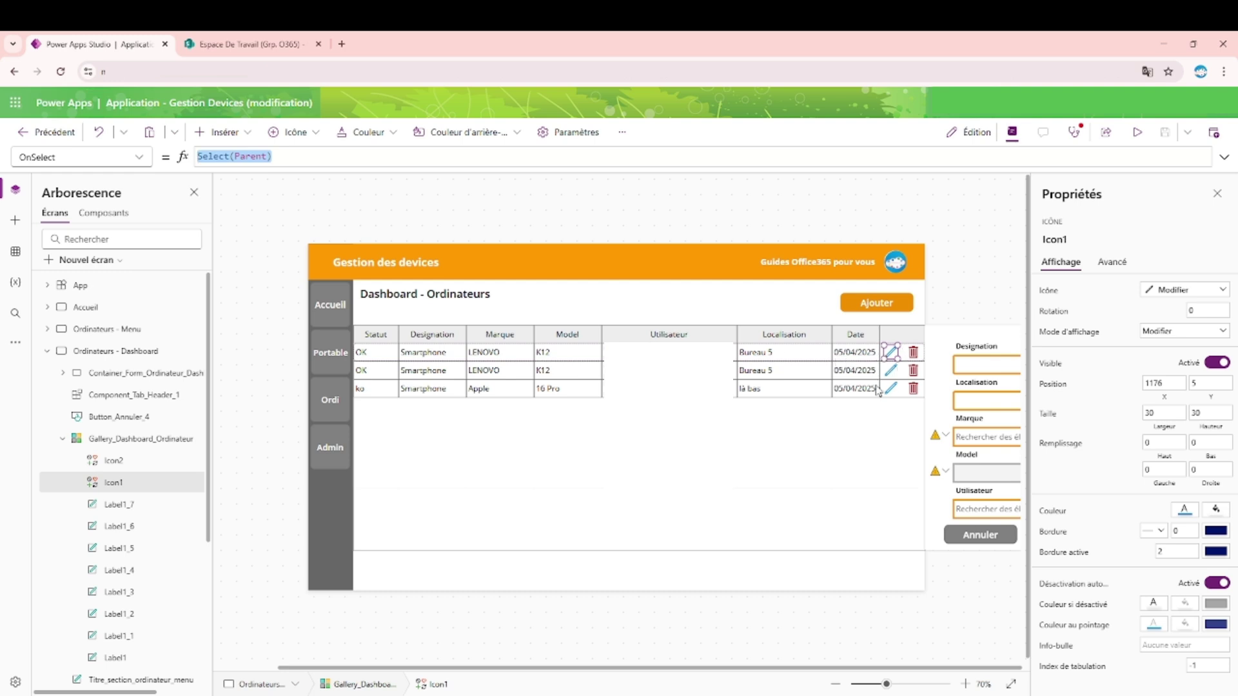
# Step: Clear the Select(Parent) formula from the trash icon's OnSelect property
pyautogui.click(914, 370)
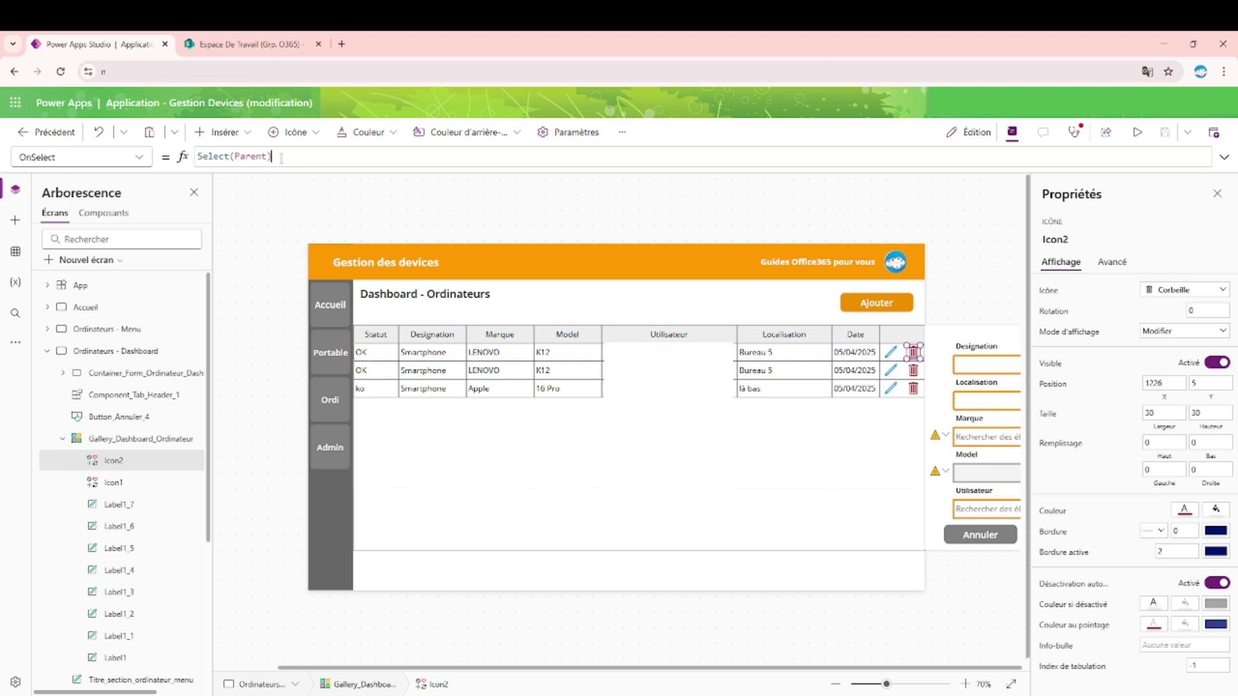
pyautogui.moveTo(289, 157); pyautogui.dragTo(48, 157)
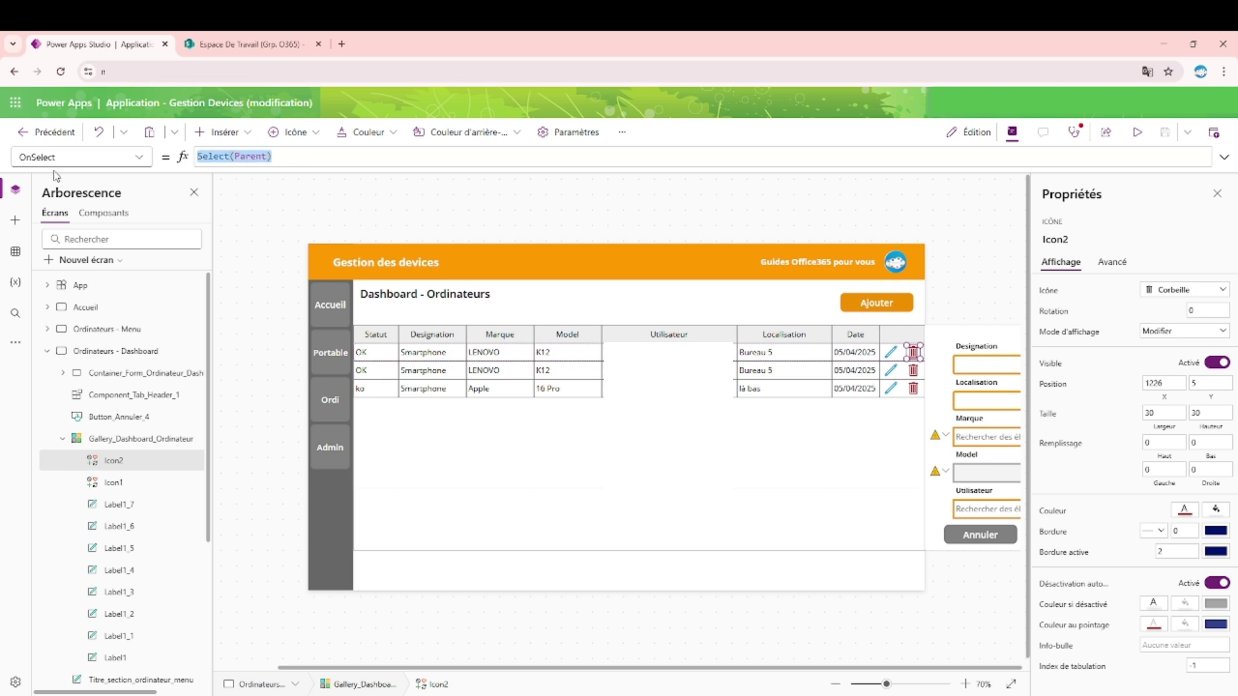
pyautogui.write('dele')
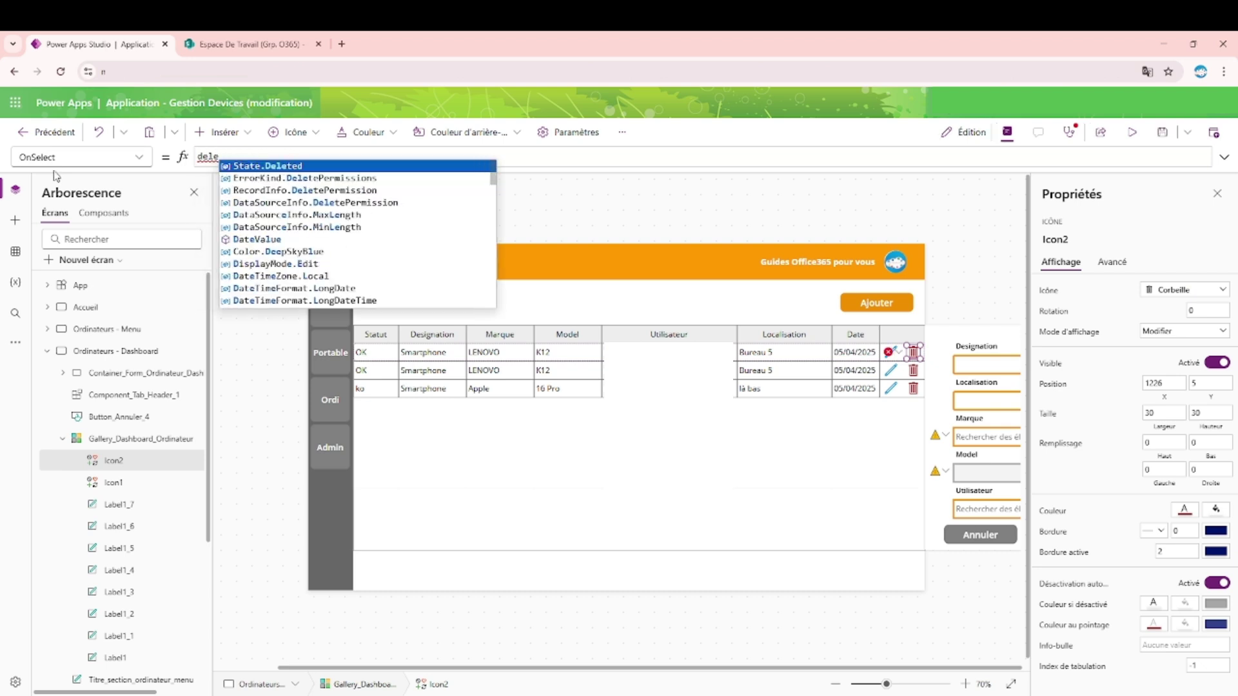
pyautogui.press('BackSpace')
pyautogui.press('BackSpace')
pyautogui.press('BackSpace')
pyautogui.press('BackSpace')
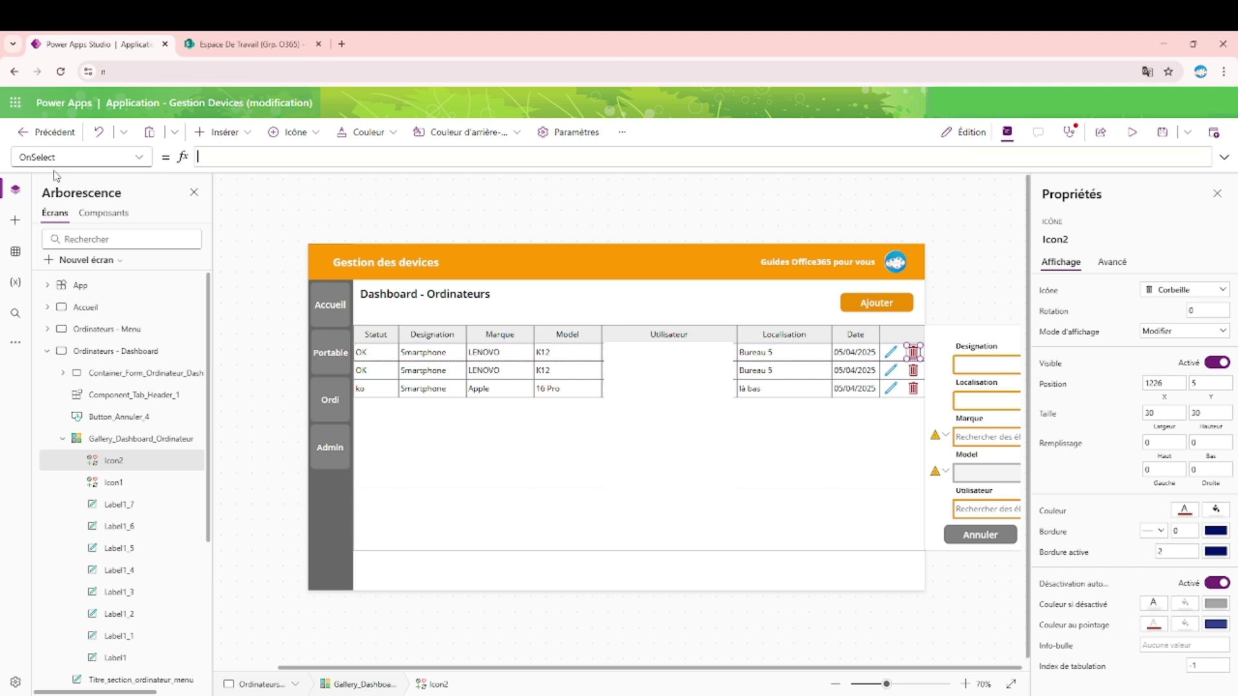
# Step: Try to enter a Remove formula as the trash icon's OnSelect action
pyautogui.write('Remove(')
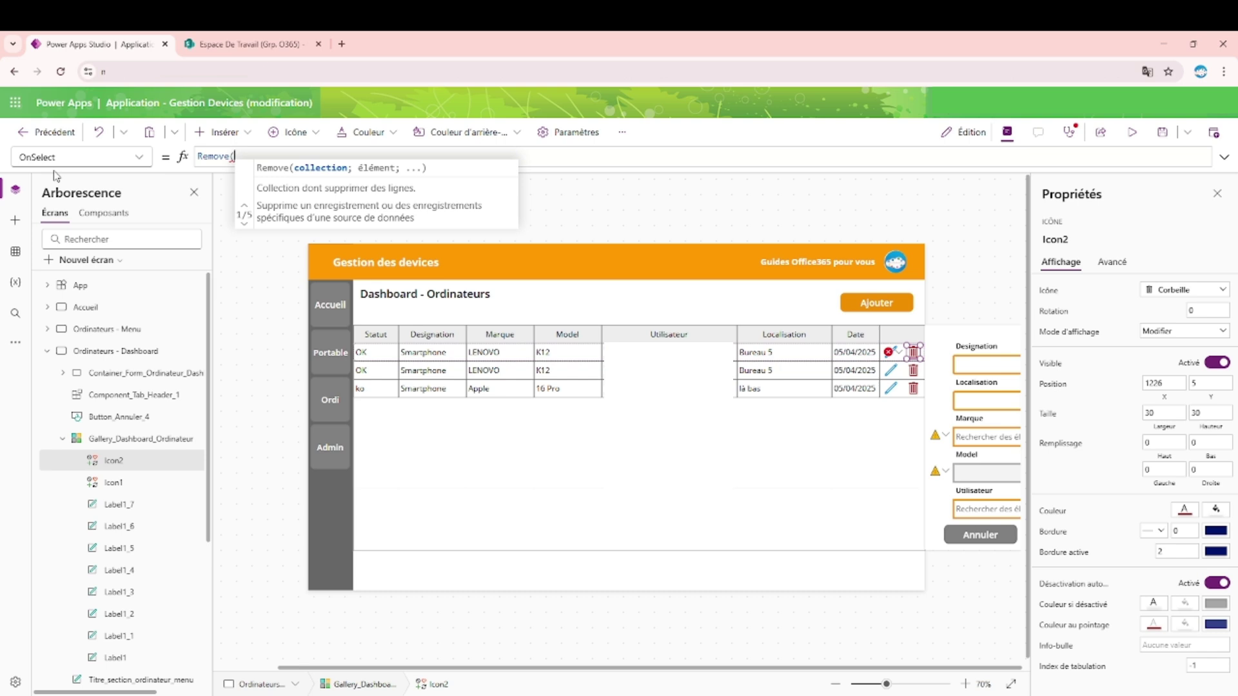
pyautogui.press('BackSpace')
pyautogui.press('BackSpace')
pyautogui.press('BackSpace')
pyautogui.press('BackSpace')
pyautogui.press('BackSpace')
pyautogui.press('BackSpace')
pyautogui.press('BackSpace')
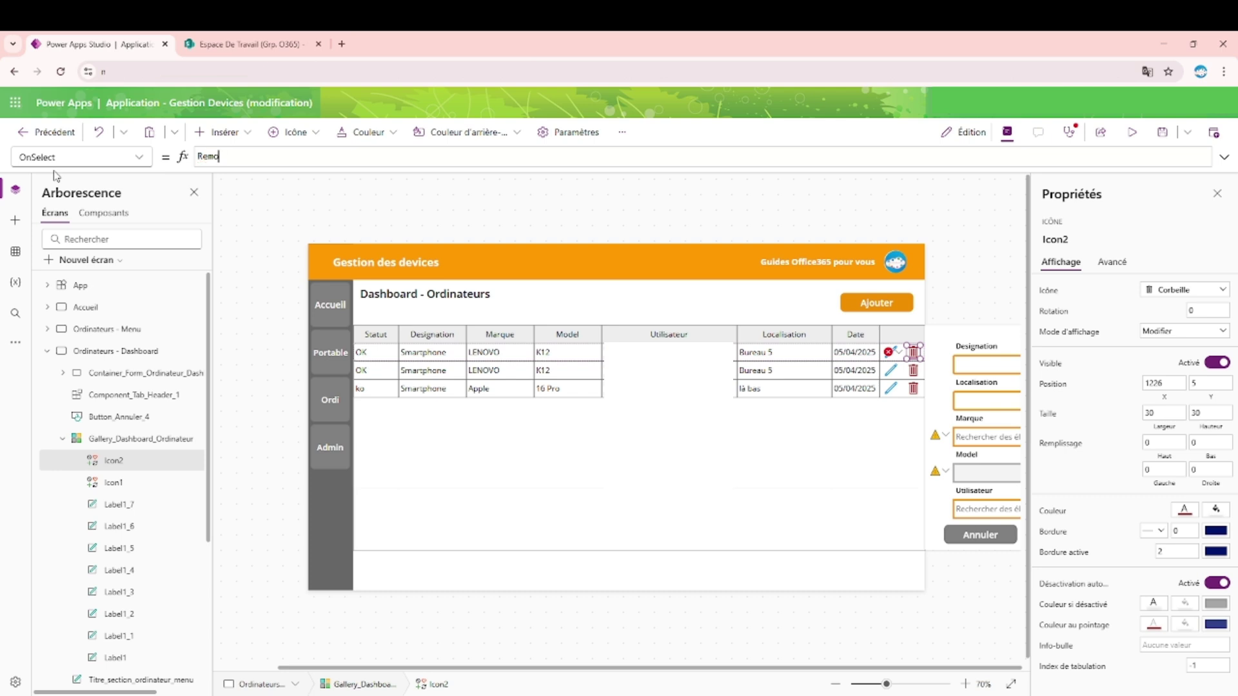